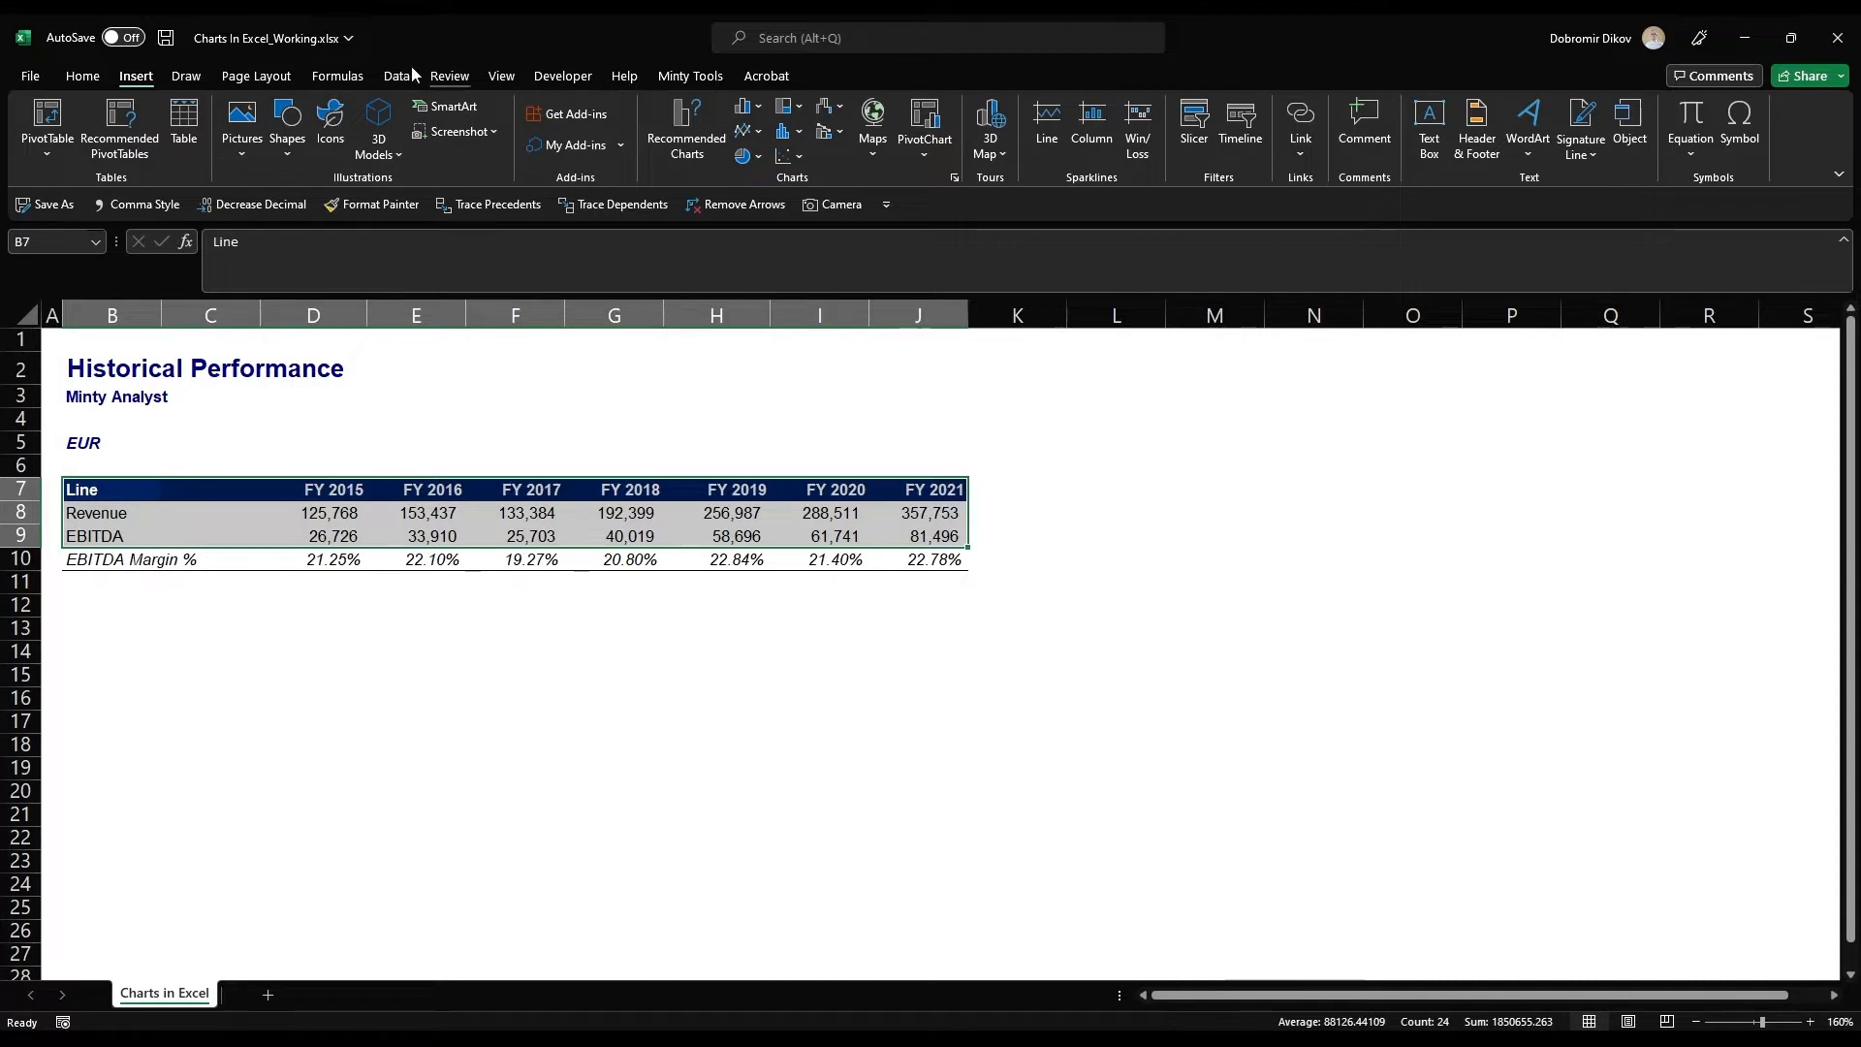
Insert a clustered column chart from the selected Revenue and EBITDA data and move it beside the table
{"action": "left_click", "coordinate": [755, 115]}
{"action": "left_click", "coordinate": [761, 194]}
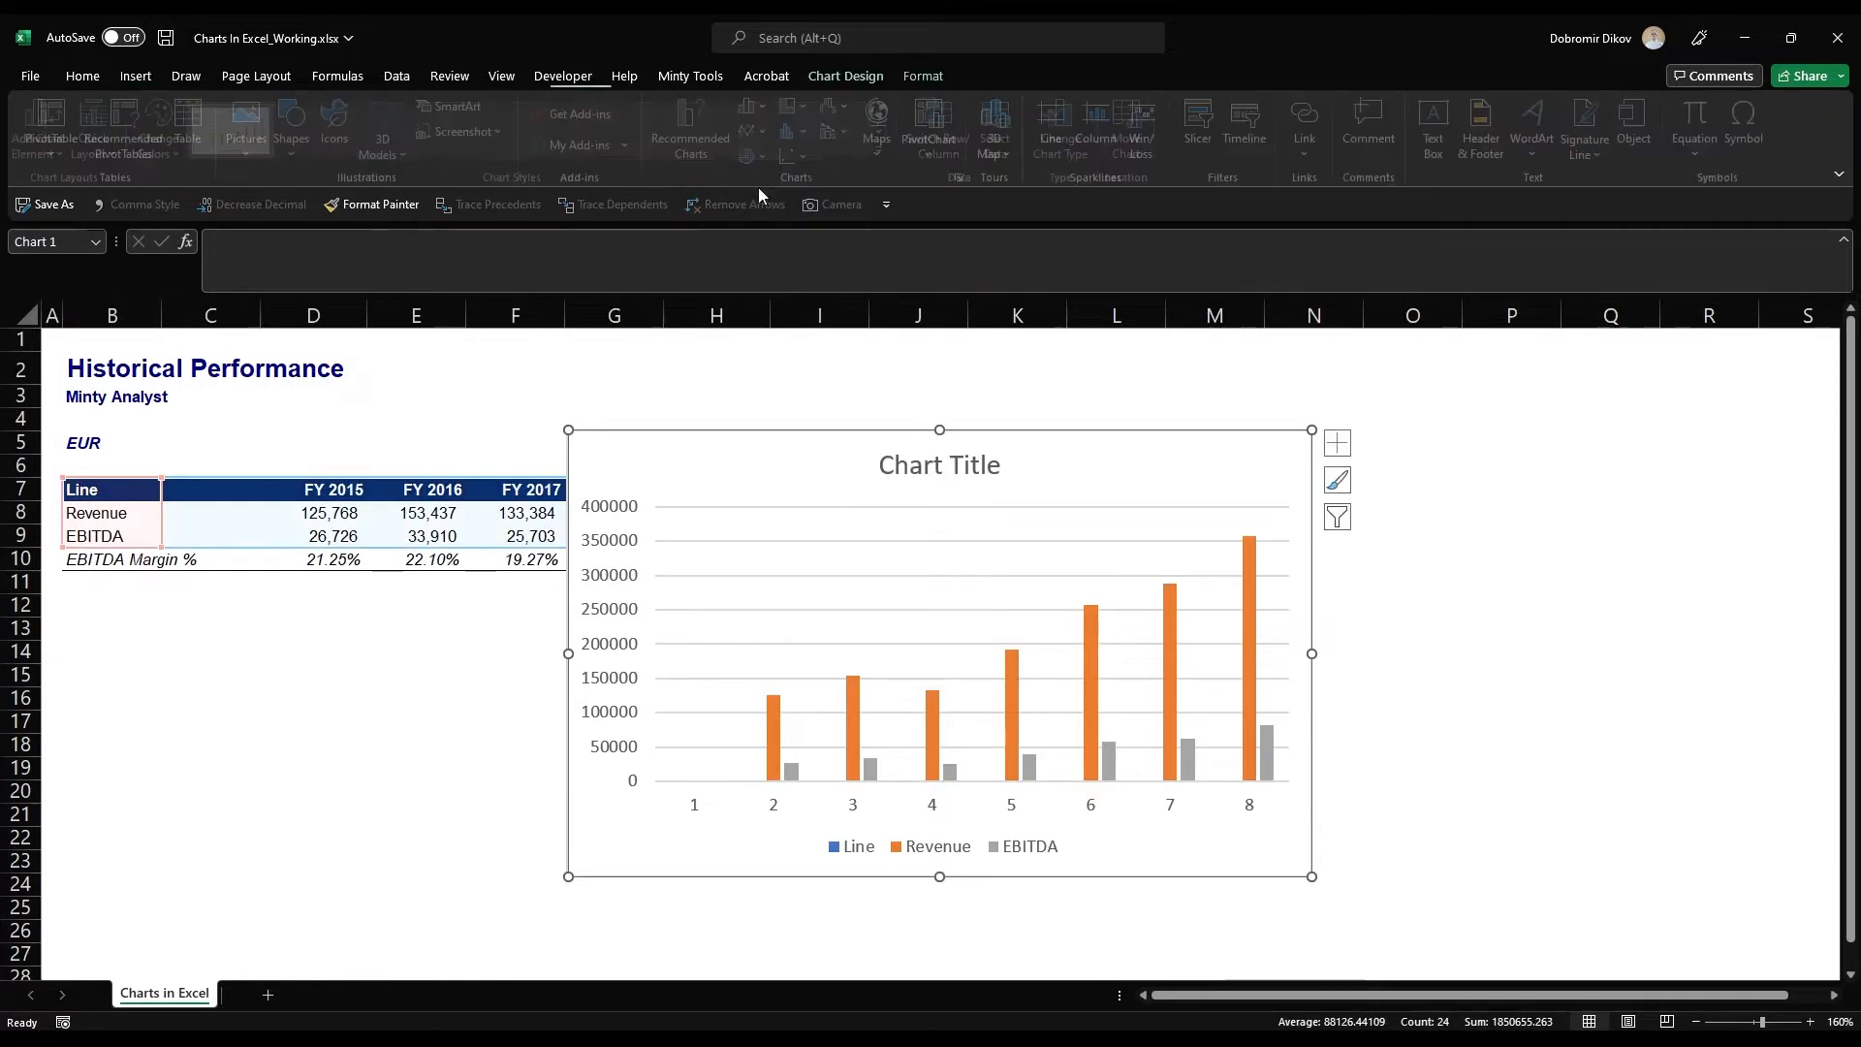
{"action": "left_click_drag", "start_coordinate": [756, 455], "coordinate": [1191, 449]}
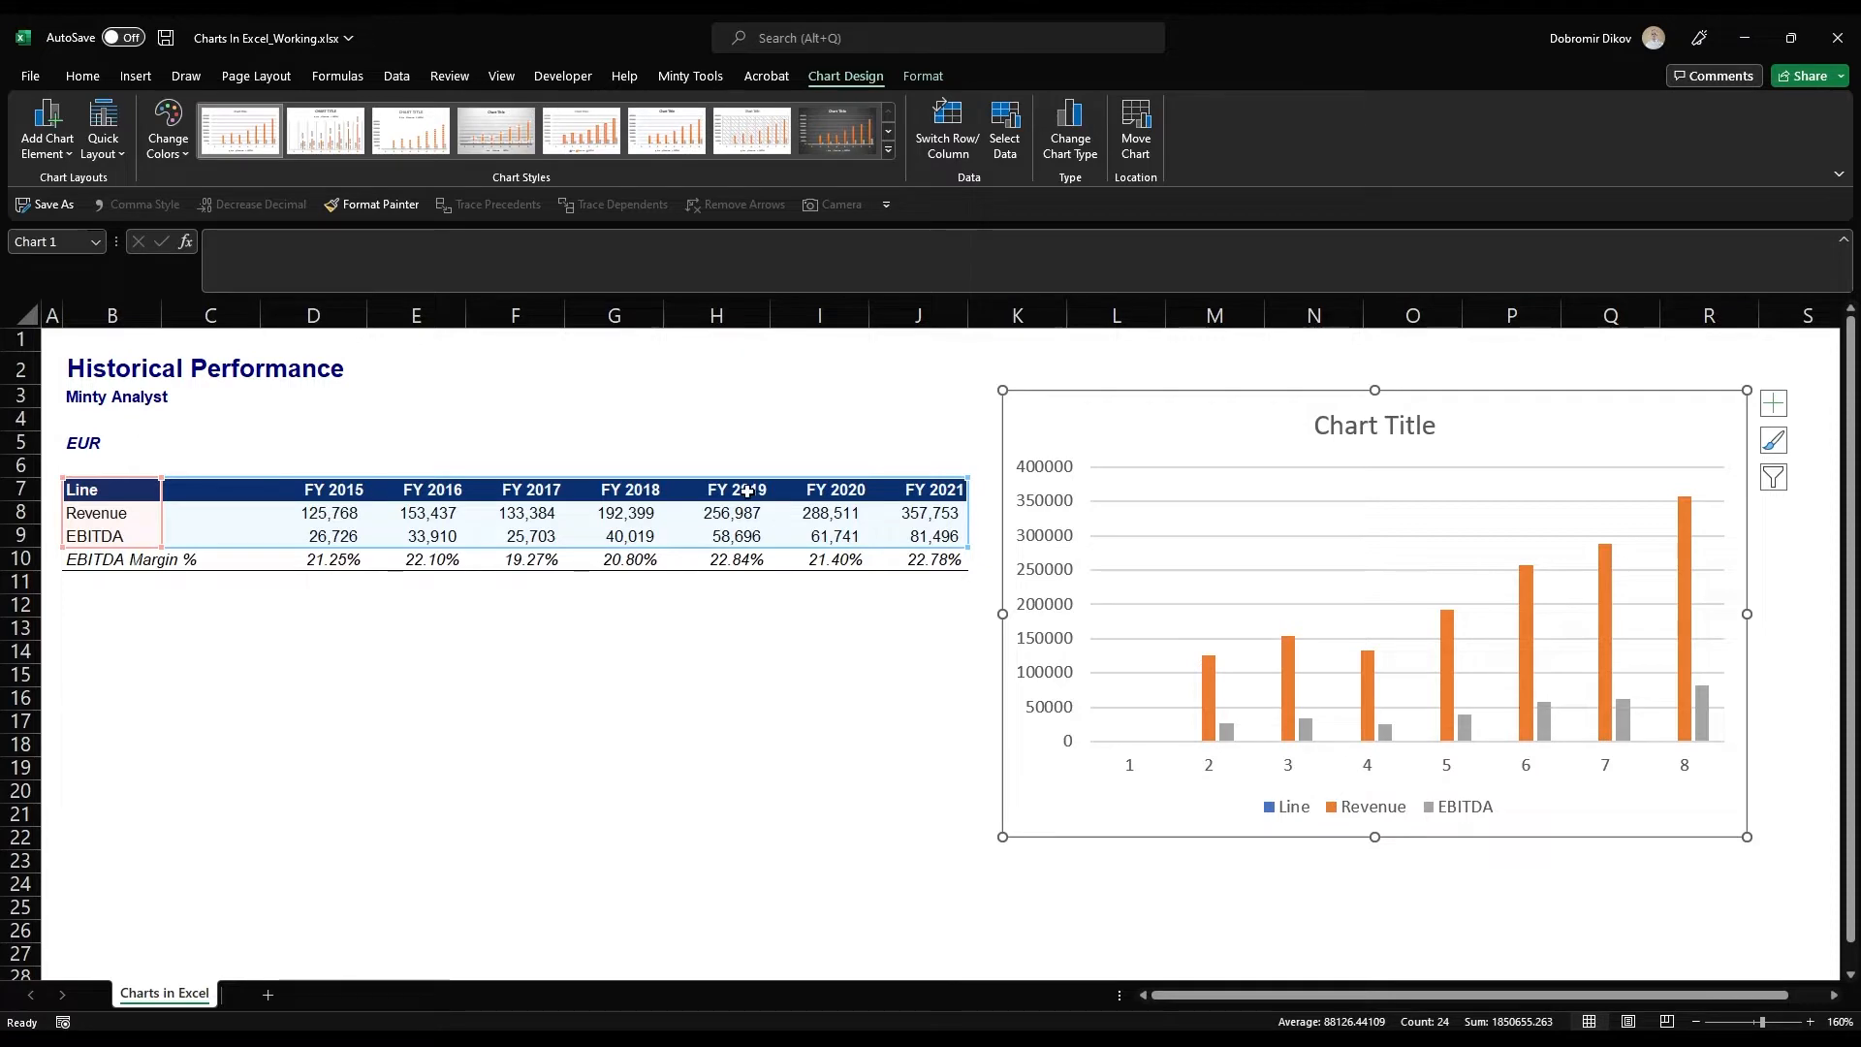
Inspect the custom number format of the fiscal year headers in D7:J7 and the formula in G7
{"action": "left_click_drag", "start_coordinate": [329, 490], "coordinate": [877, 490]}
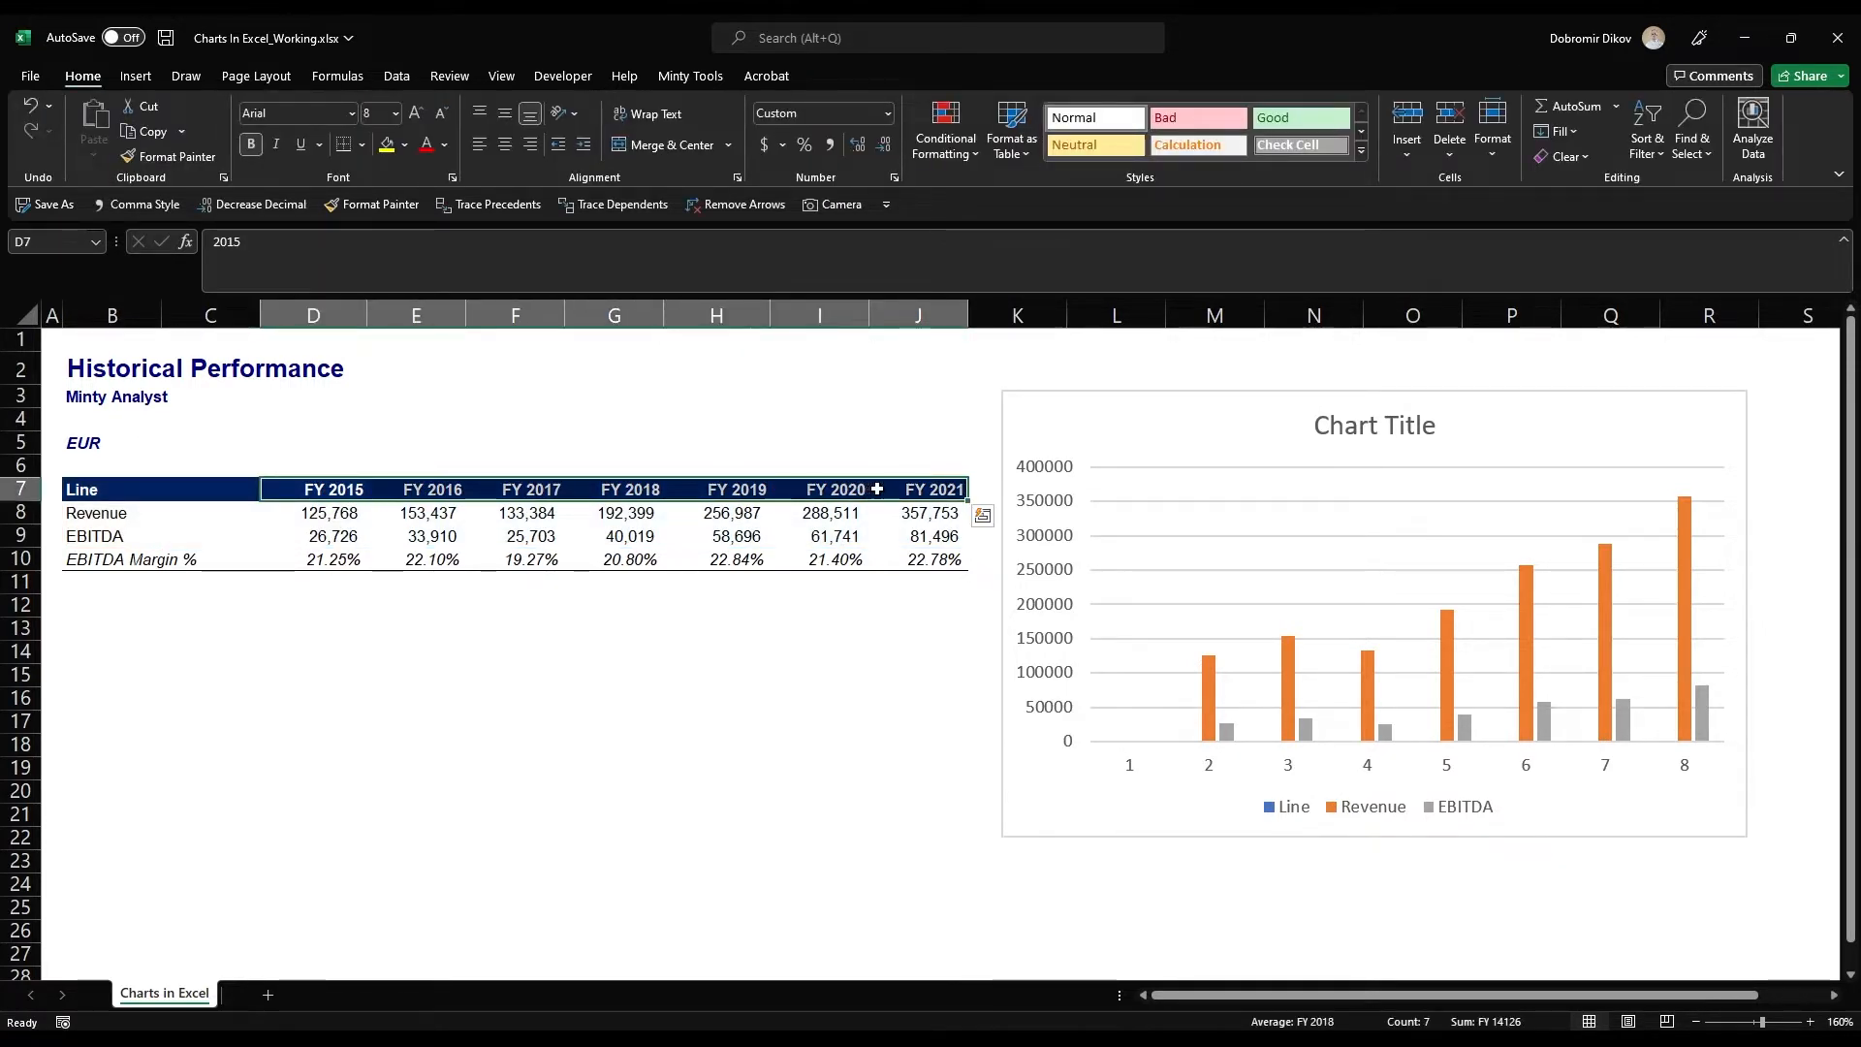
{"action": "key", "text": "ctrl+1"}
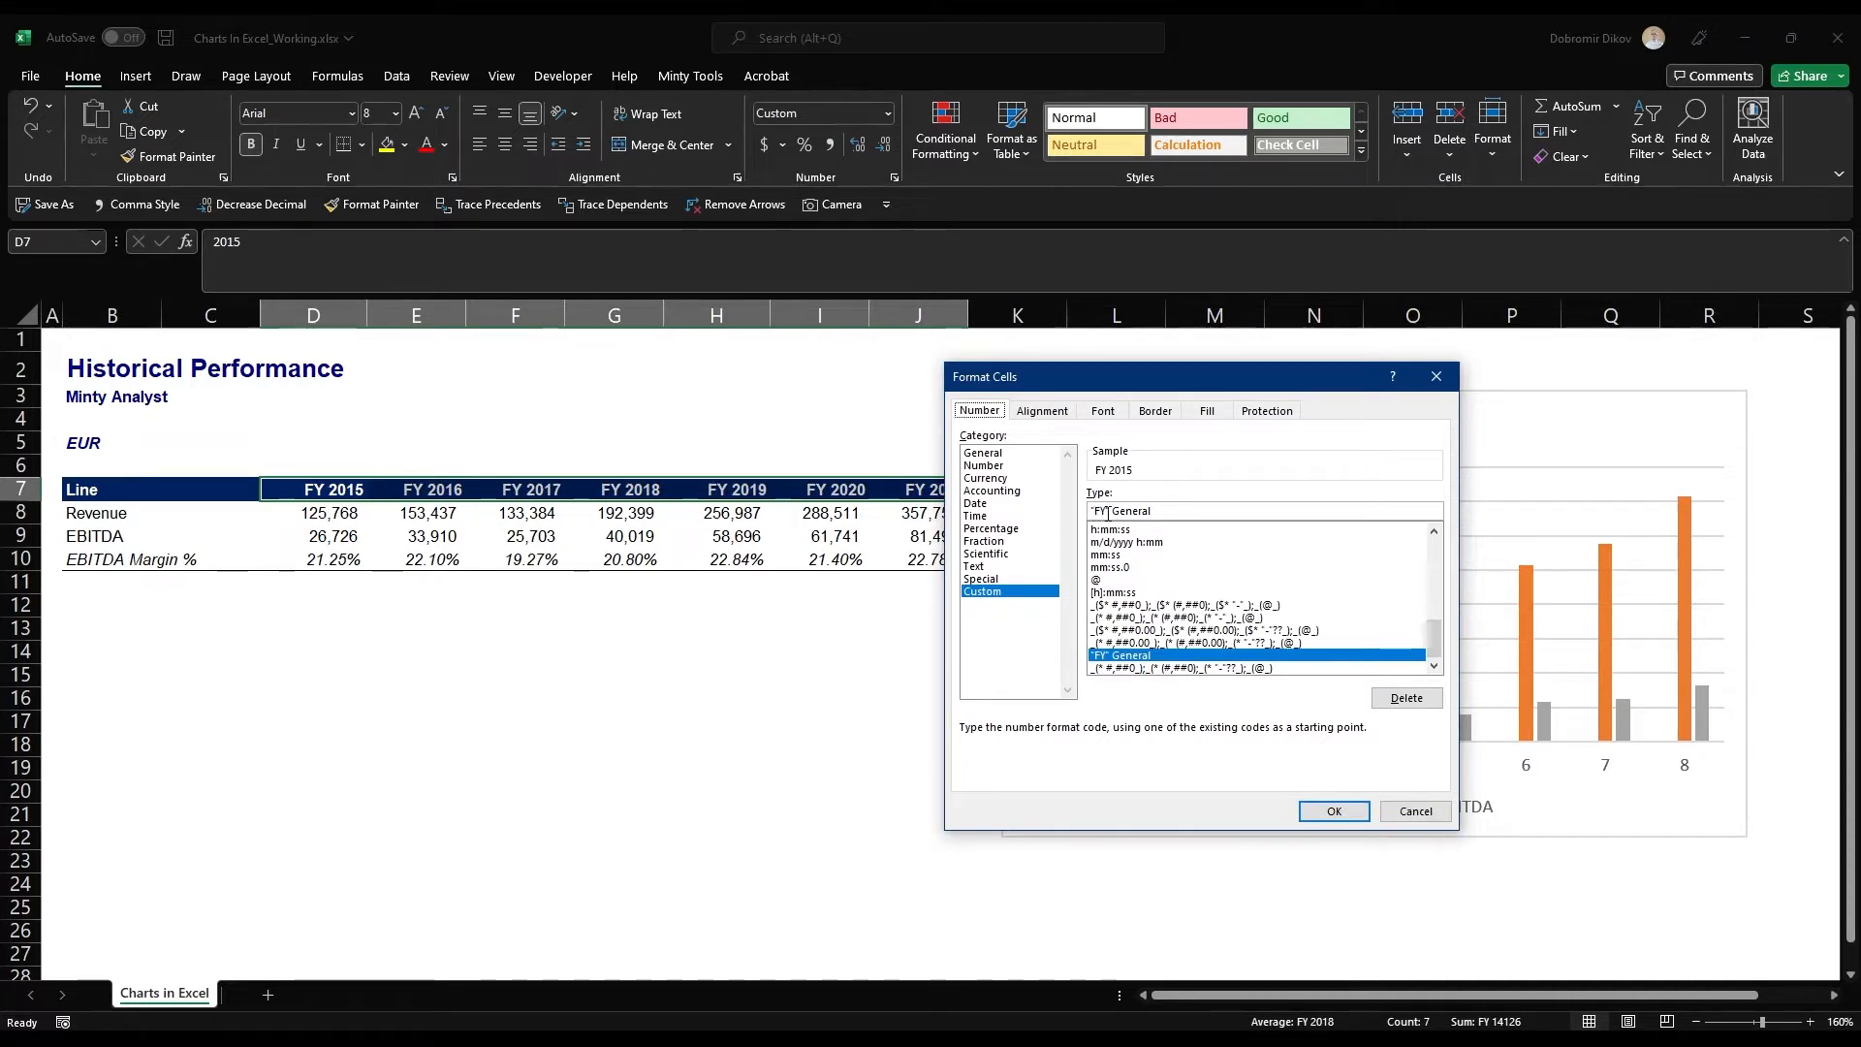
{"action": "left_click", "coordinate": [1328, 811]}
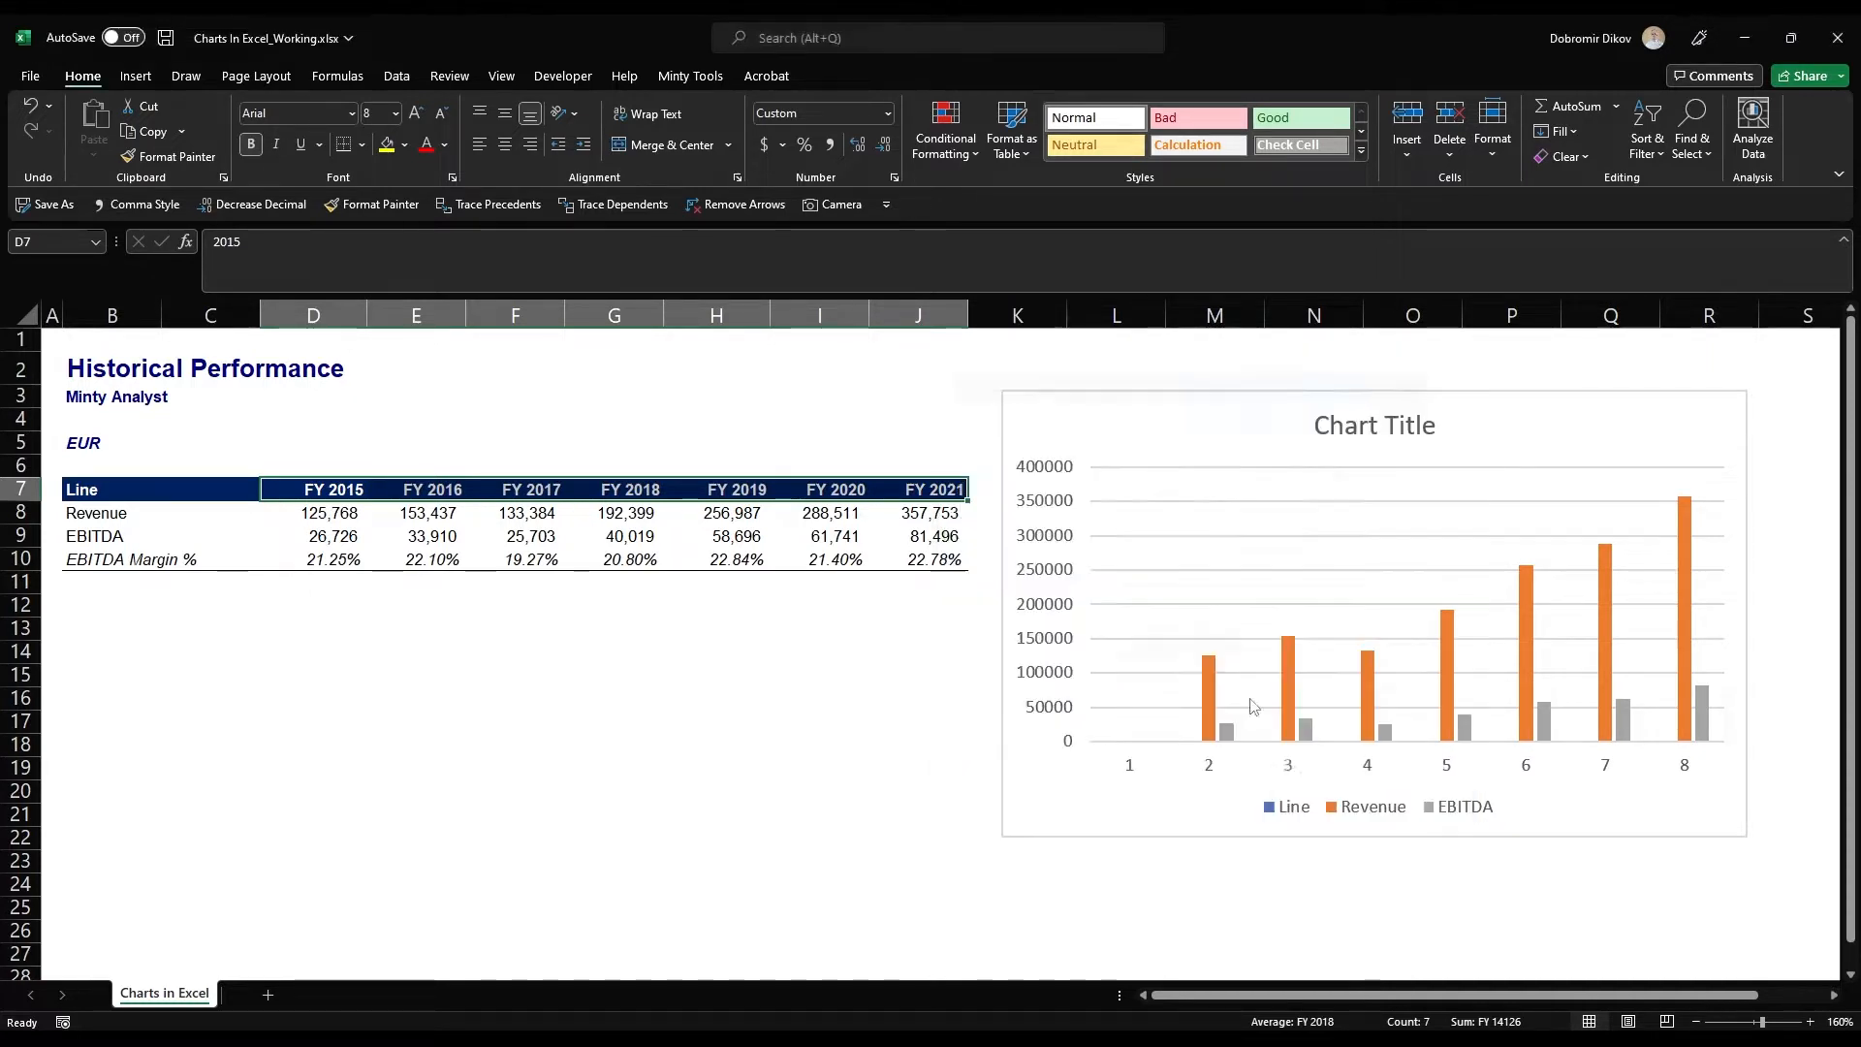
{"action": "left_click", "coordinate": [530, 489]}
{"action": "key", "text": "Right"}
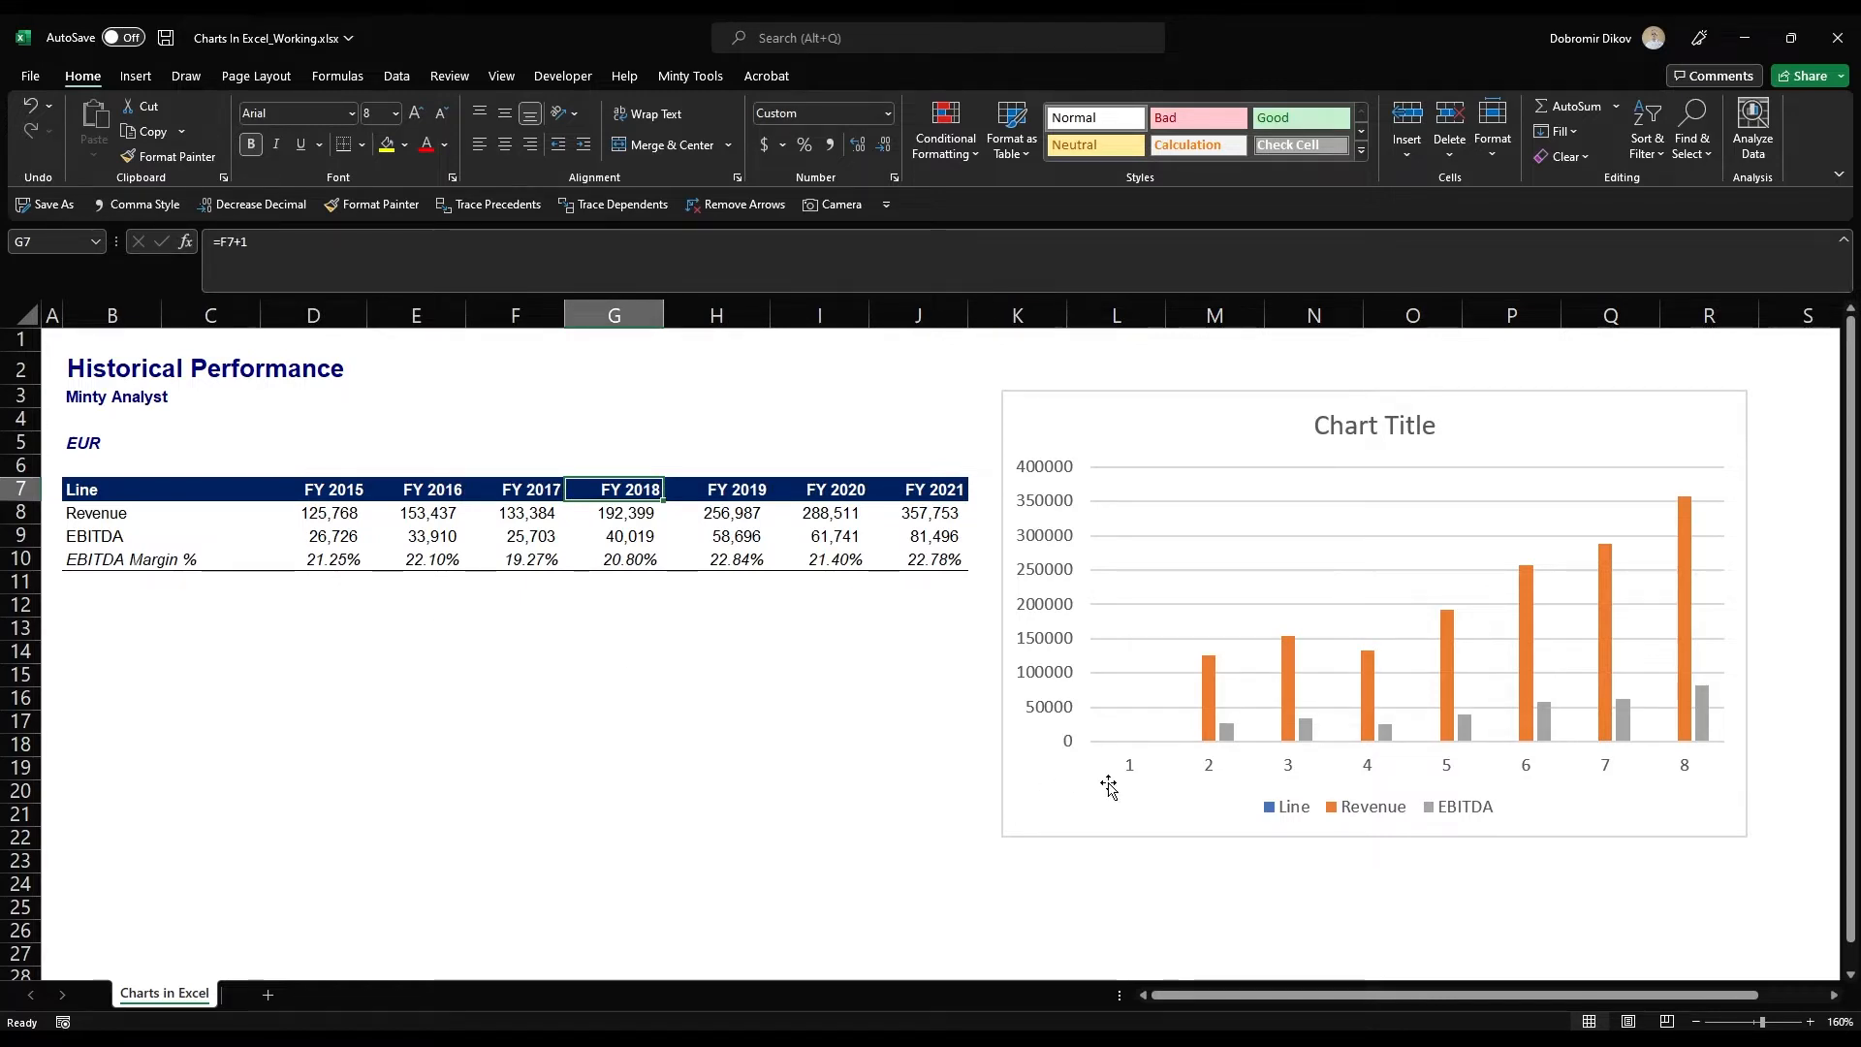
Shrink the chart's data range to the Revenue and EBITDA values in D8:J9, excluding header row 7 and empty column C
{"action": "left_click", "coordinate": [1073, 817]}
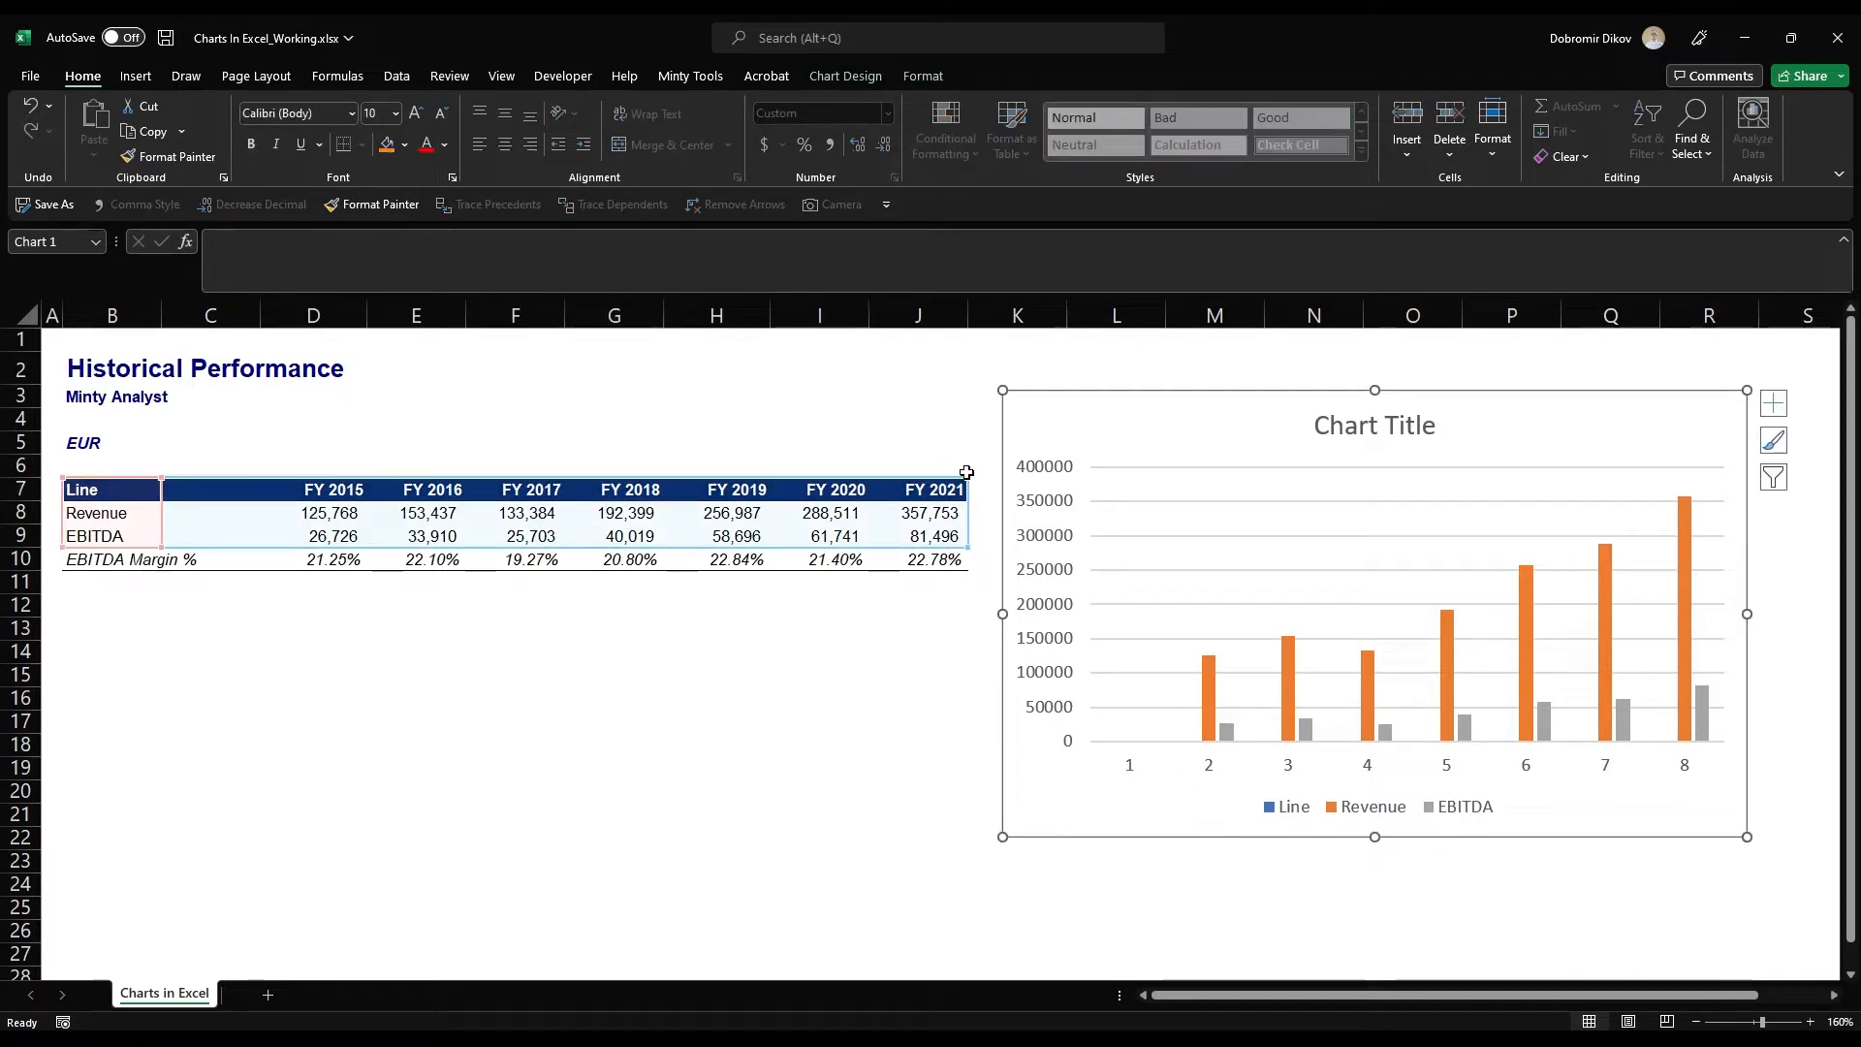
{"action": "left_click_drag", "start_coordinate": [969, 477], "coordinate": [971, 514]}
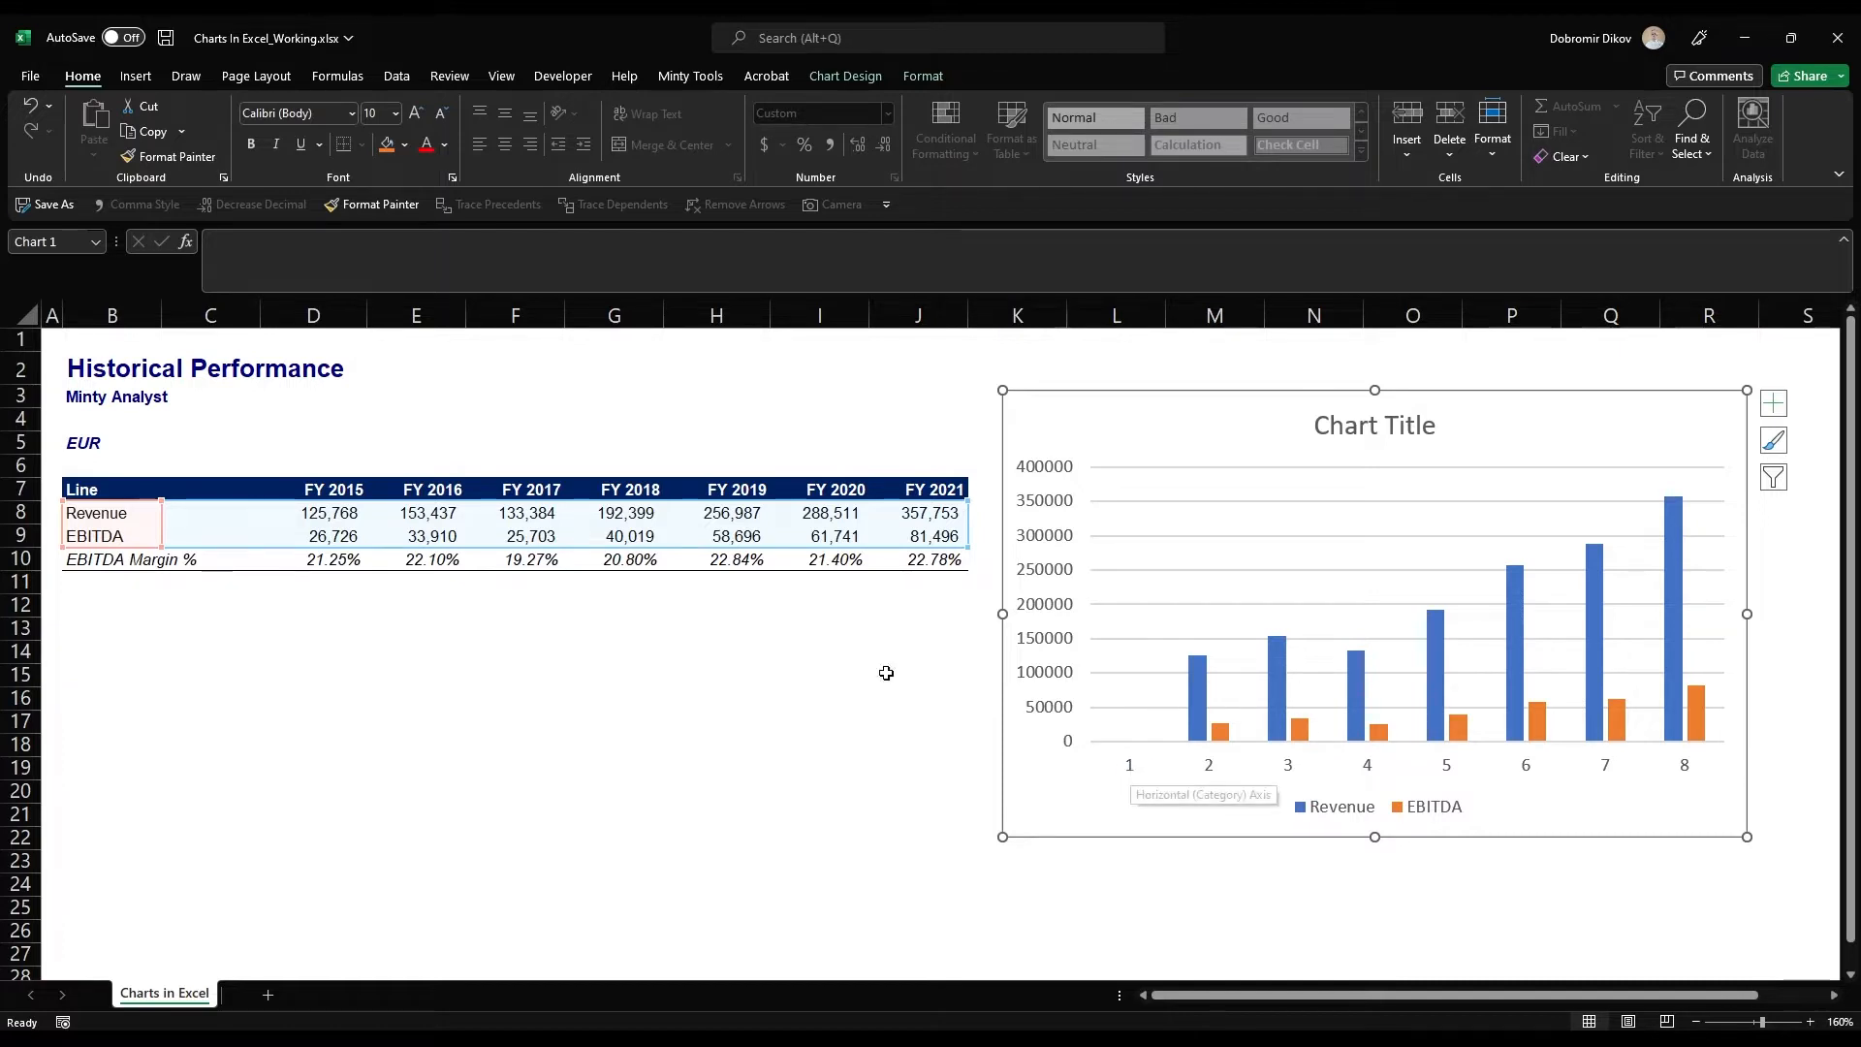
{"action": "left_click", "coordinate": [210, 315]}
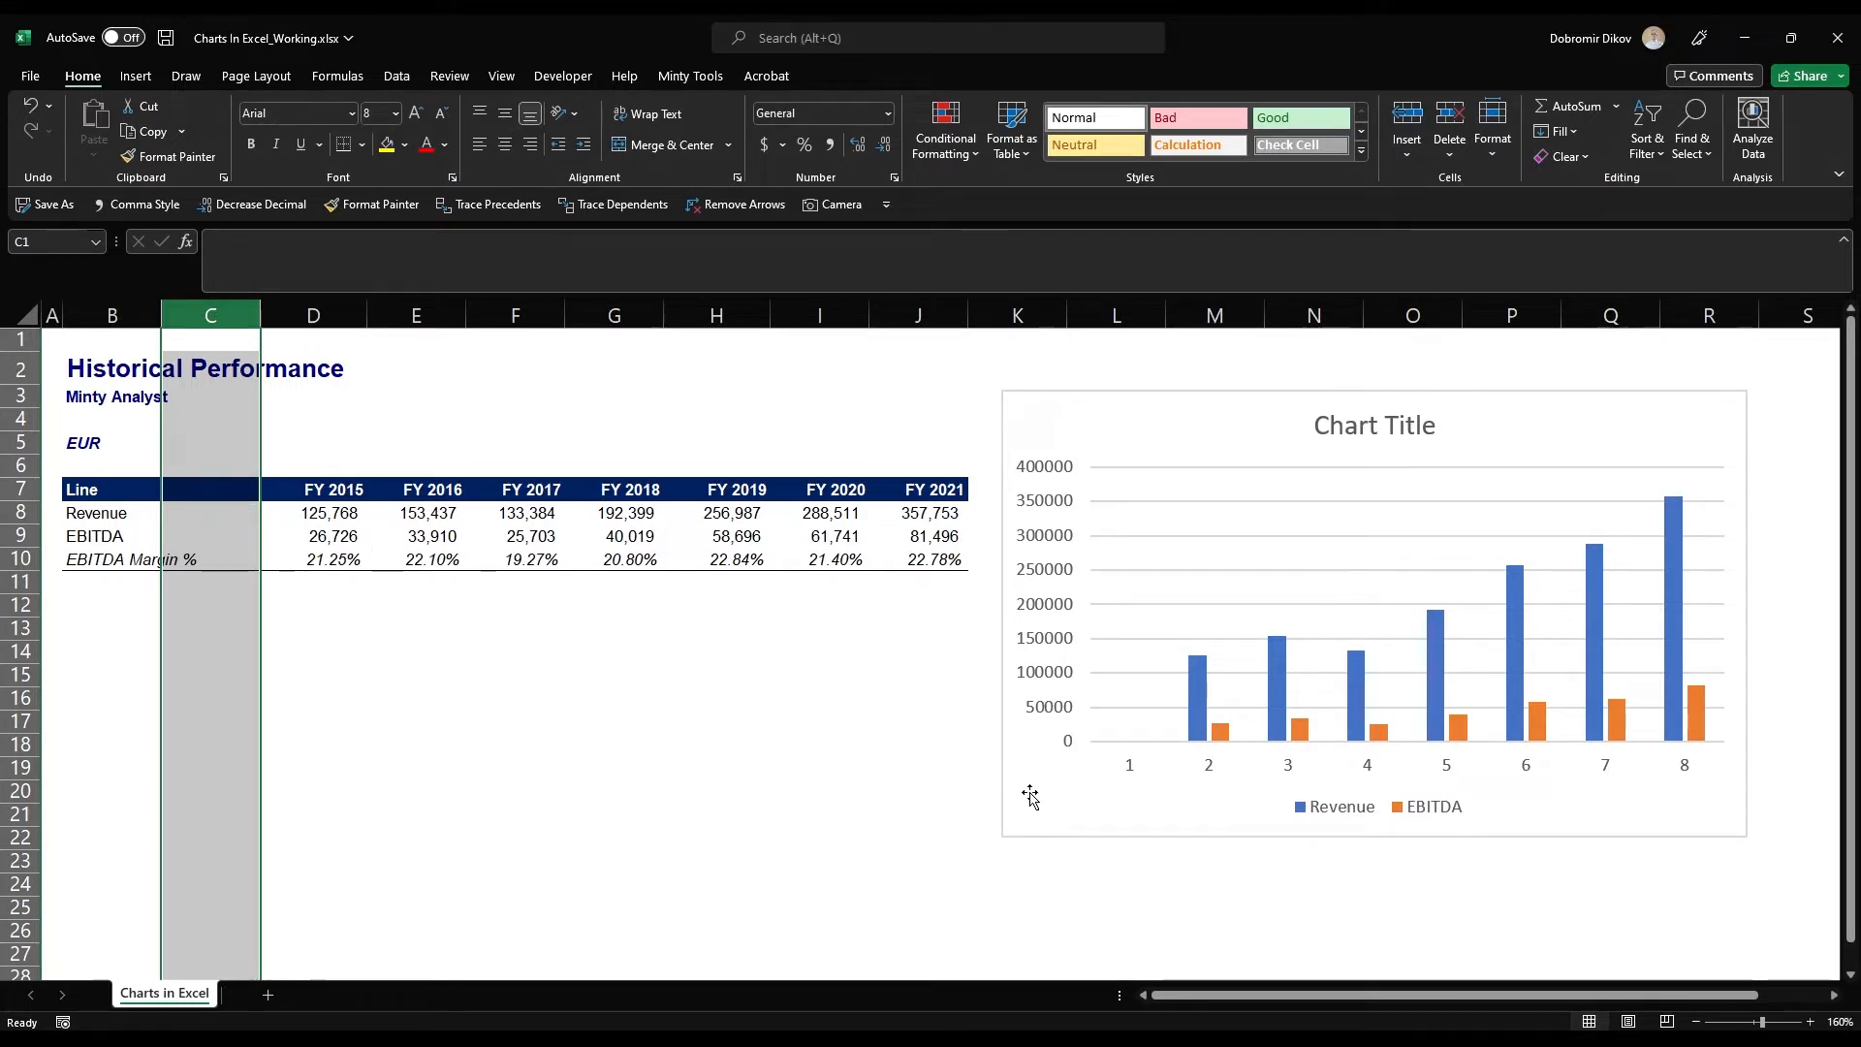
{"action": "left_click", "coordinate": [1113, 832]}
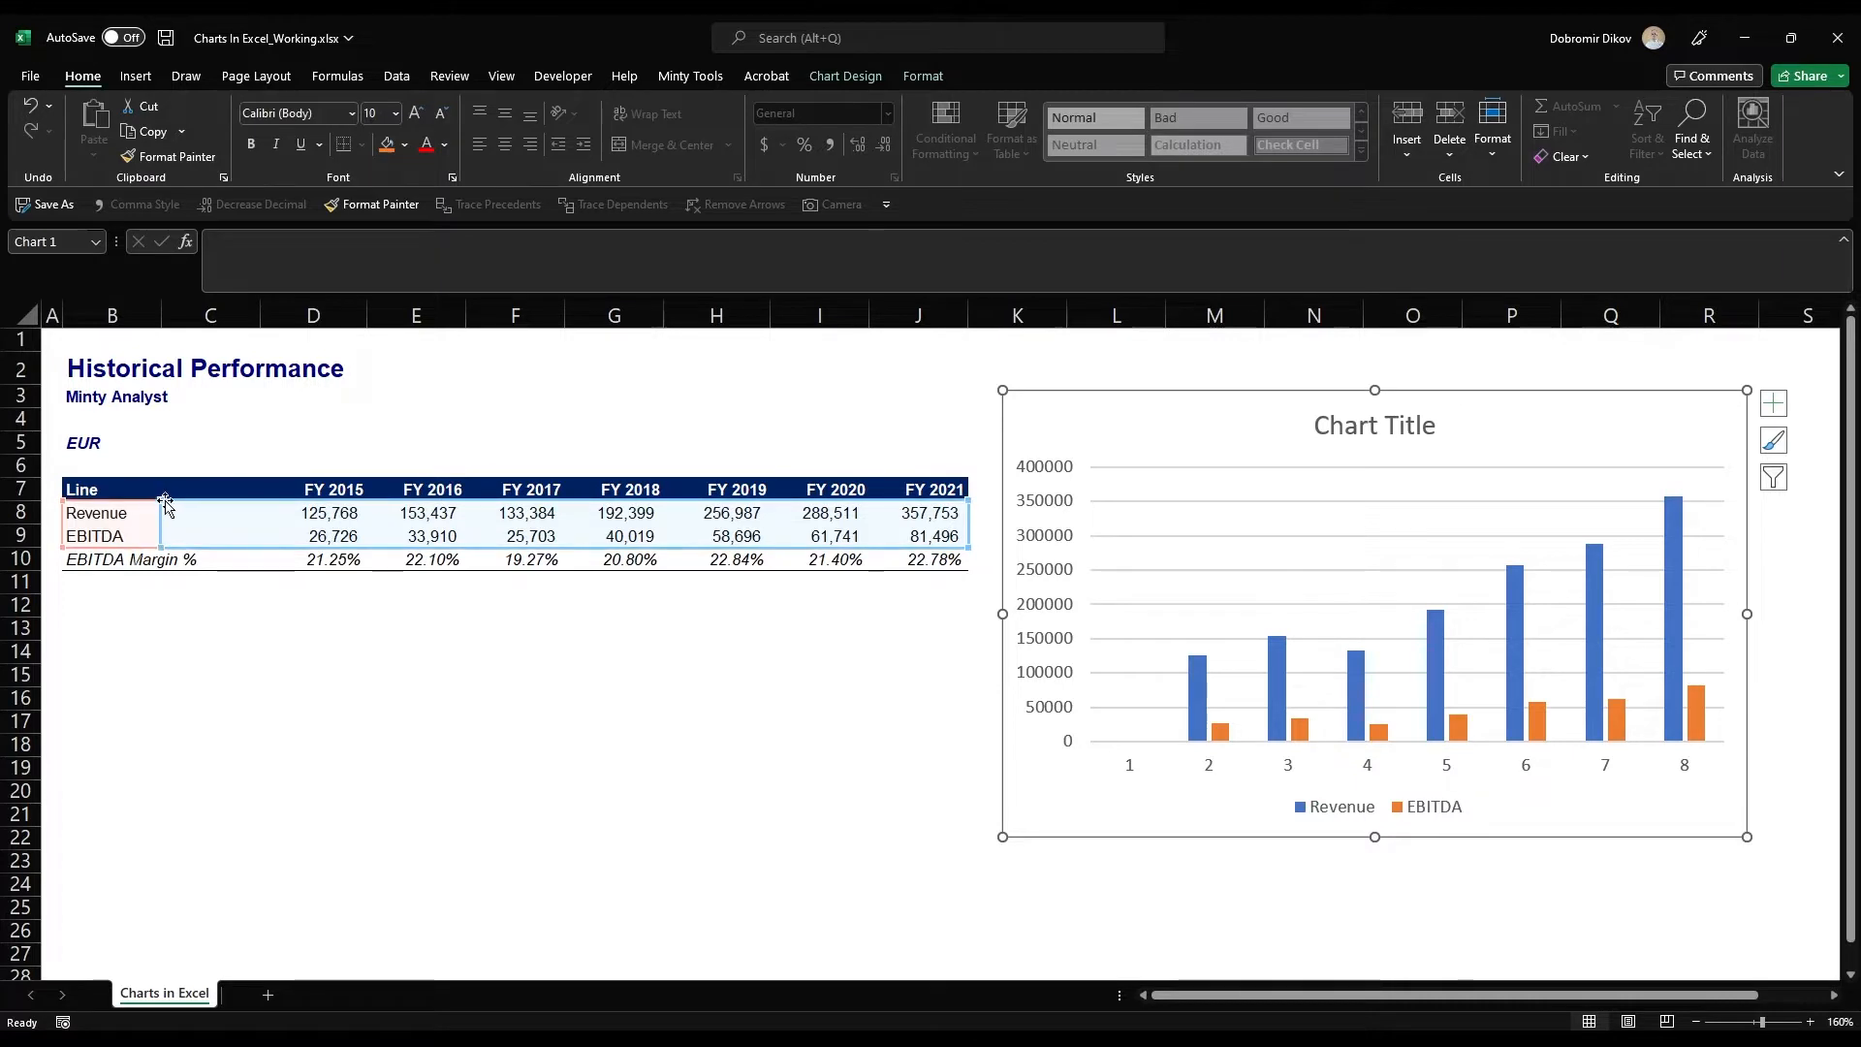
{"action": "left_click_drag", "start_coordinate": [161, 500], "coordinate": [262, 502]}
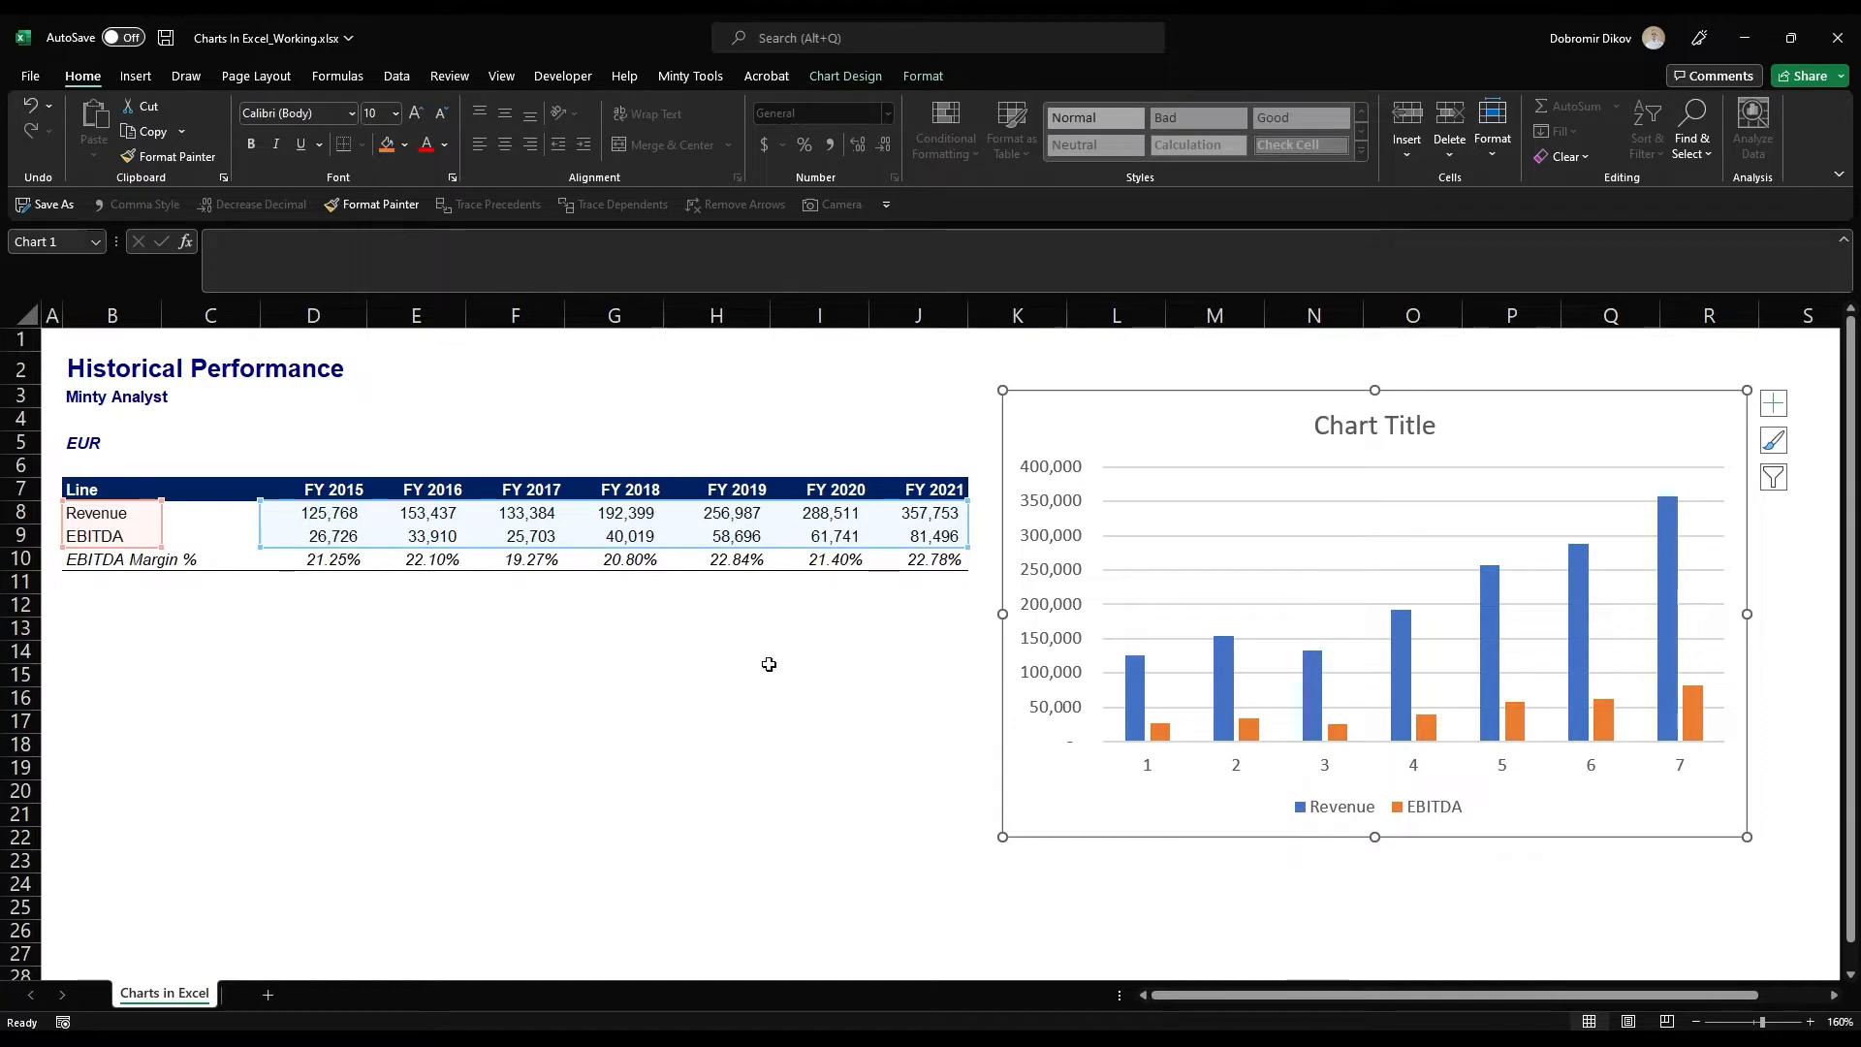
Delete the horizontal gridlines from the chart
{"action": "left_click", "coordinate": [1270, 501]}
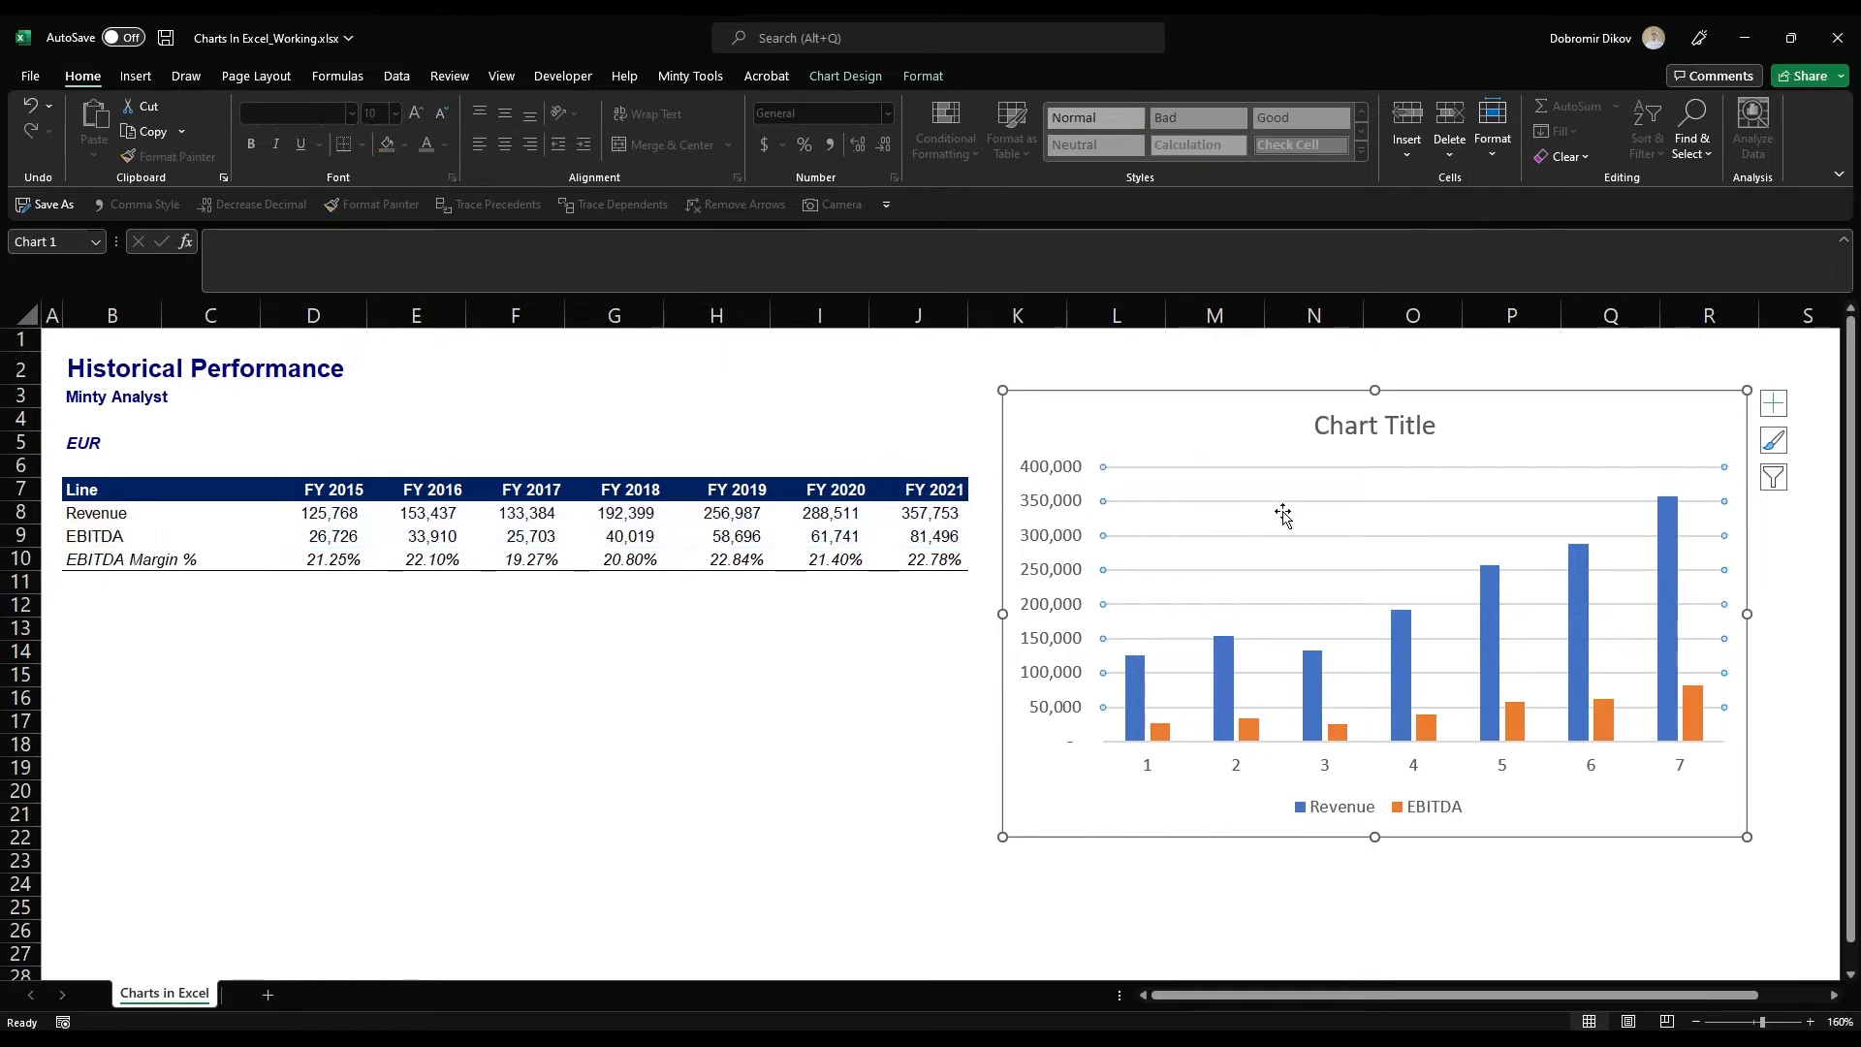
{"action": "left_click", "coordinate": [1282, 514]}
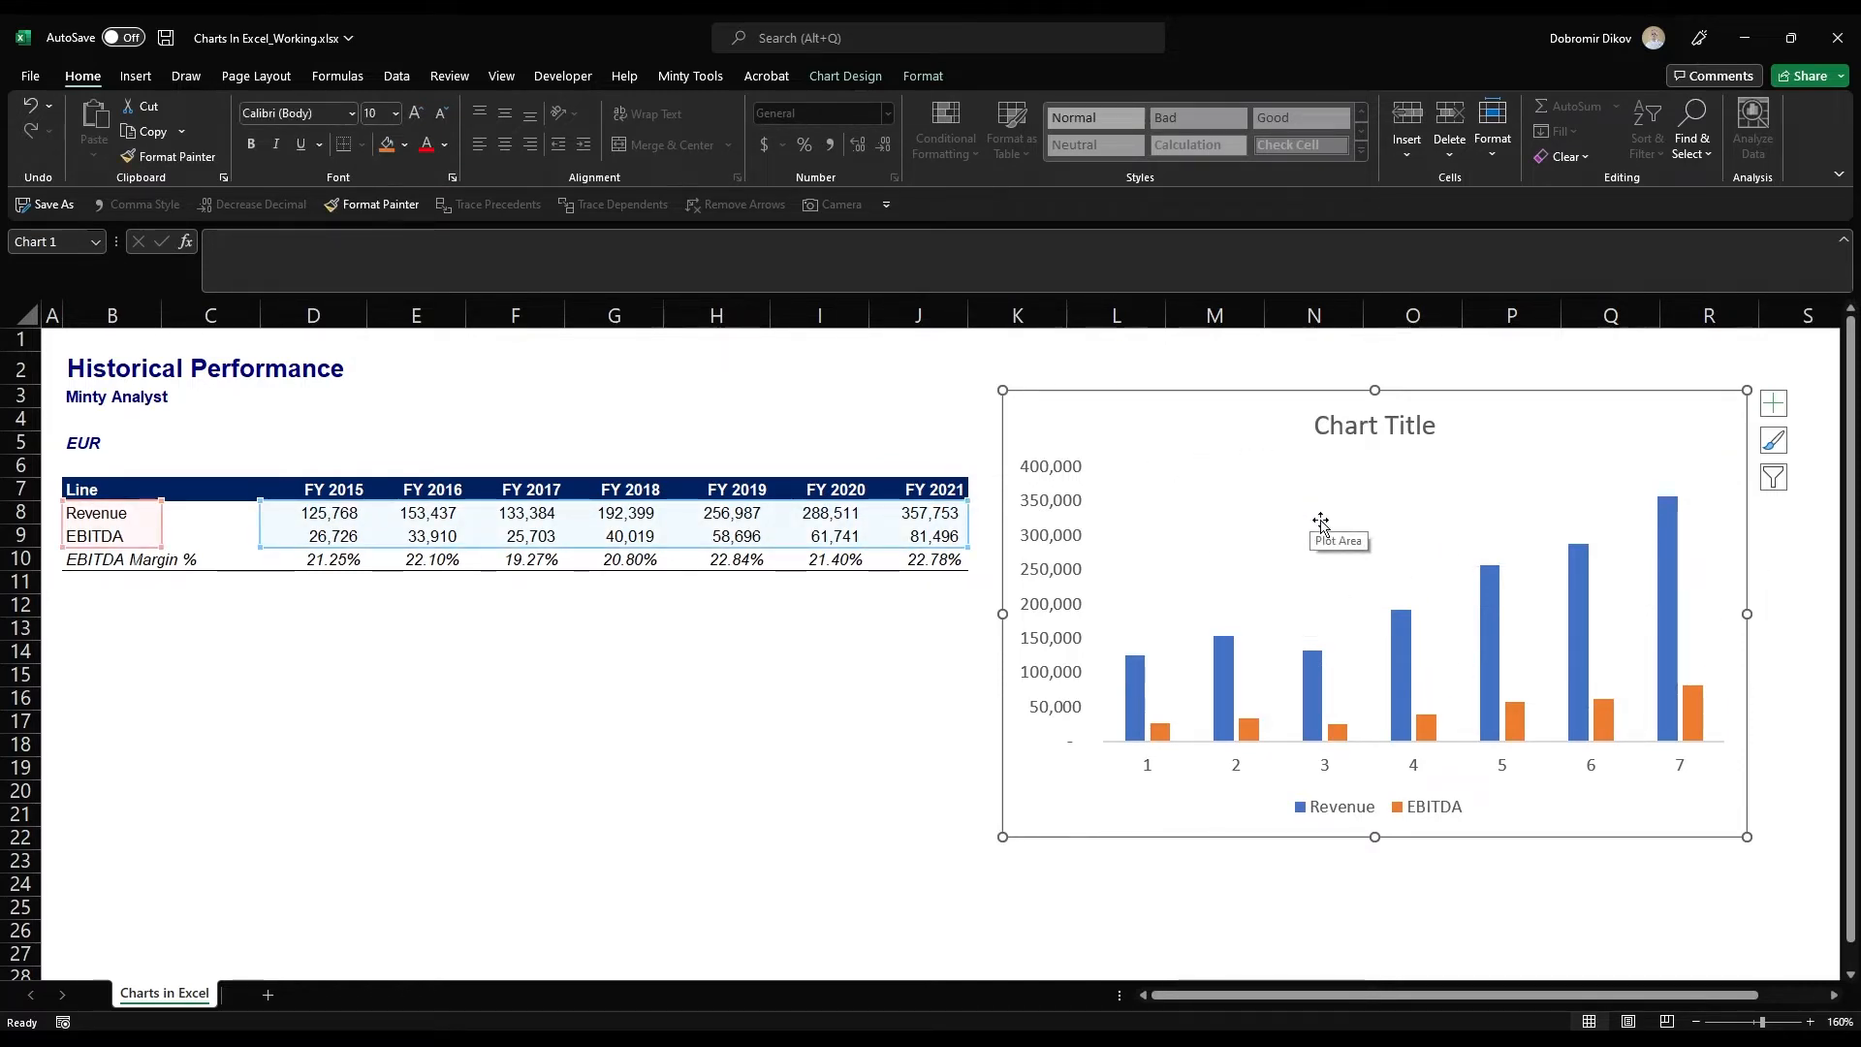
Link the chart title to the Historical Performance heading in cell B2
{"action": "left_click", "coordinate": [1372, 427]}
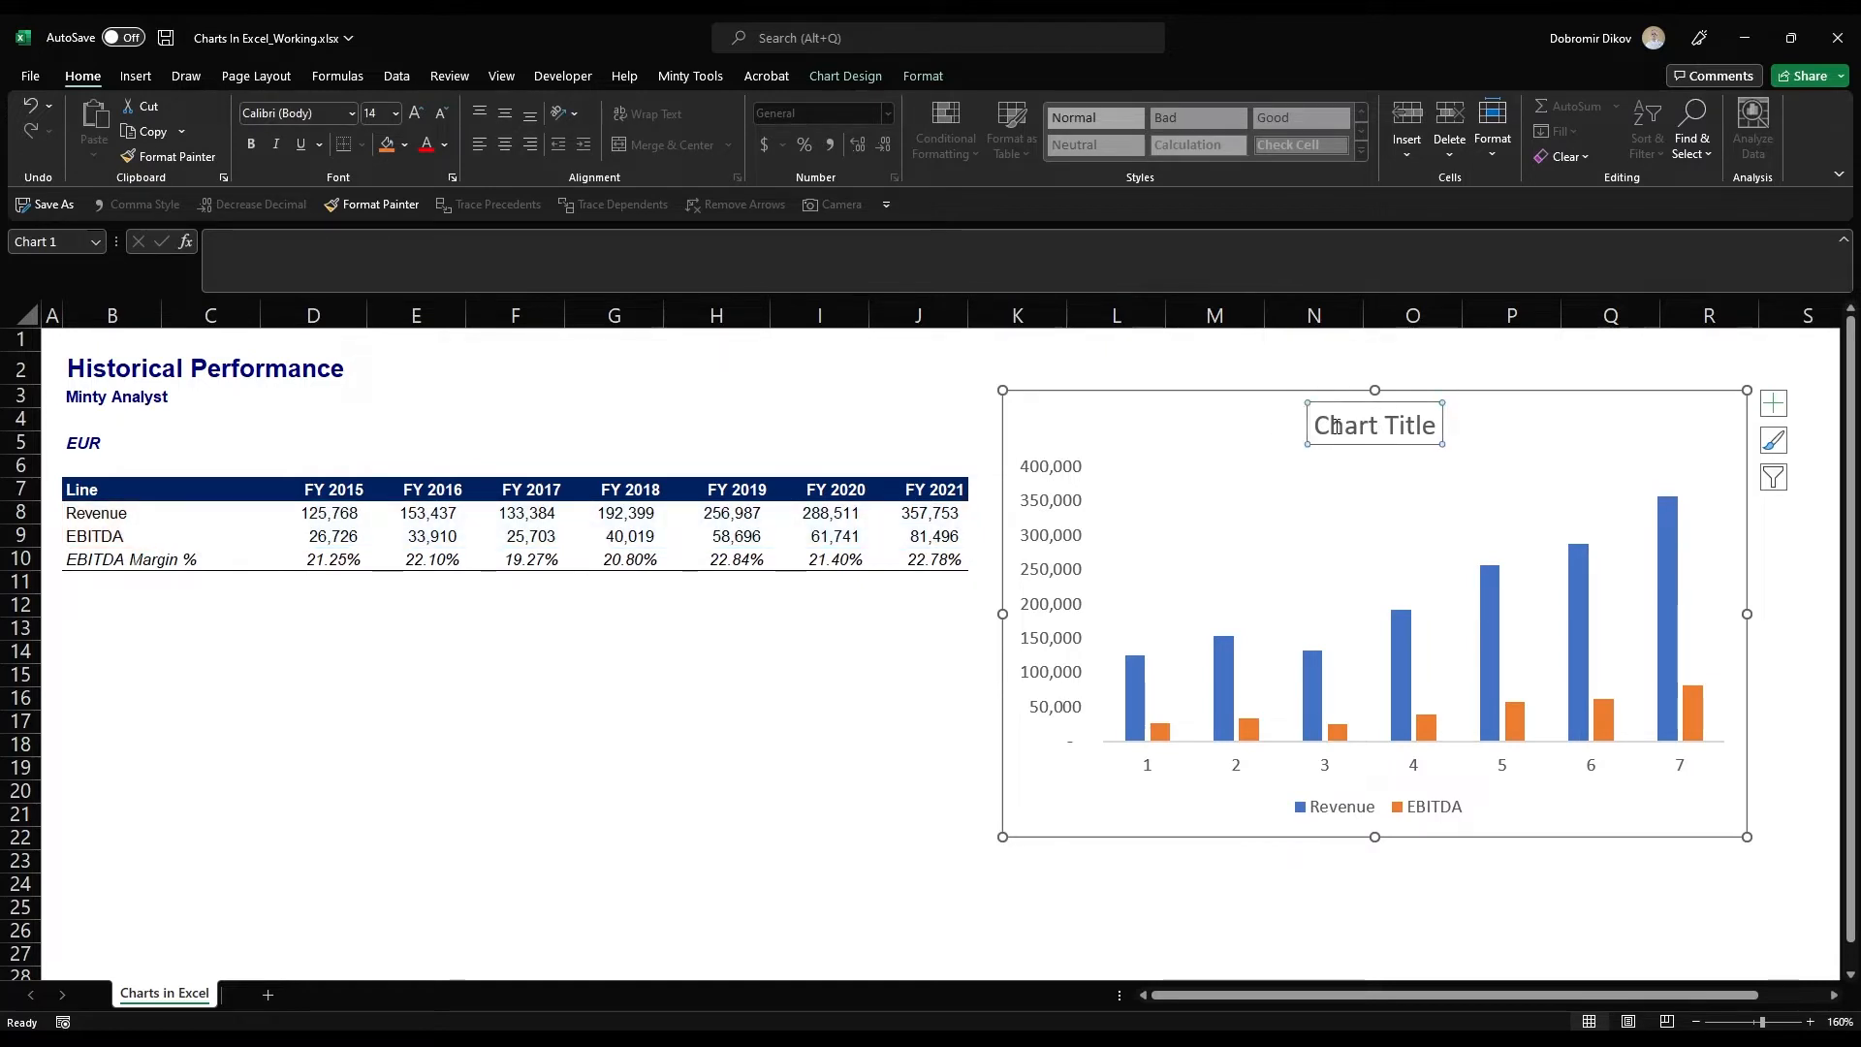
{"action": "double_click", "coordinate": [1357, 429]}
{"action": "left_click", "coordinate": [1400, 428]}
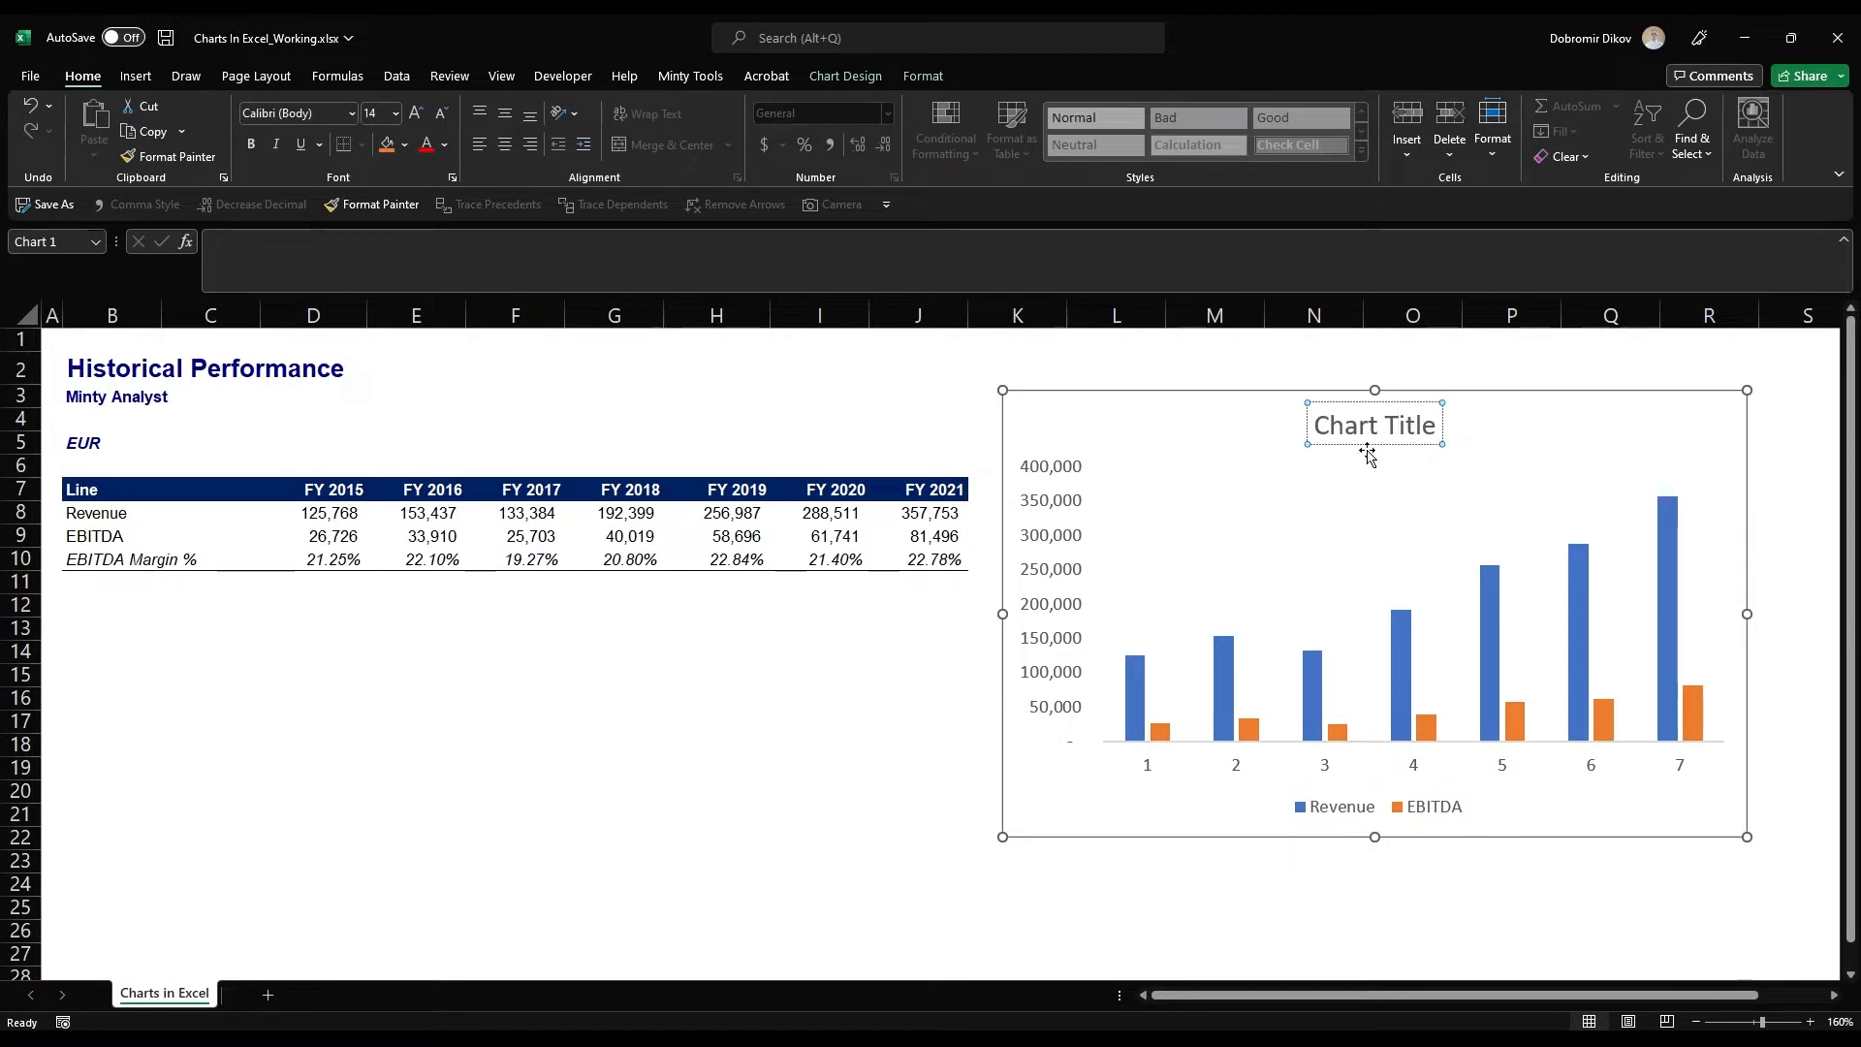
{"action": "left_click", "coordinate": [1366, 448]}
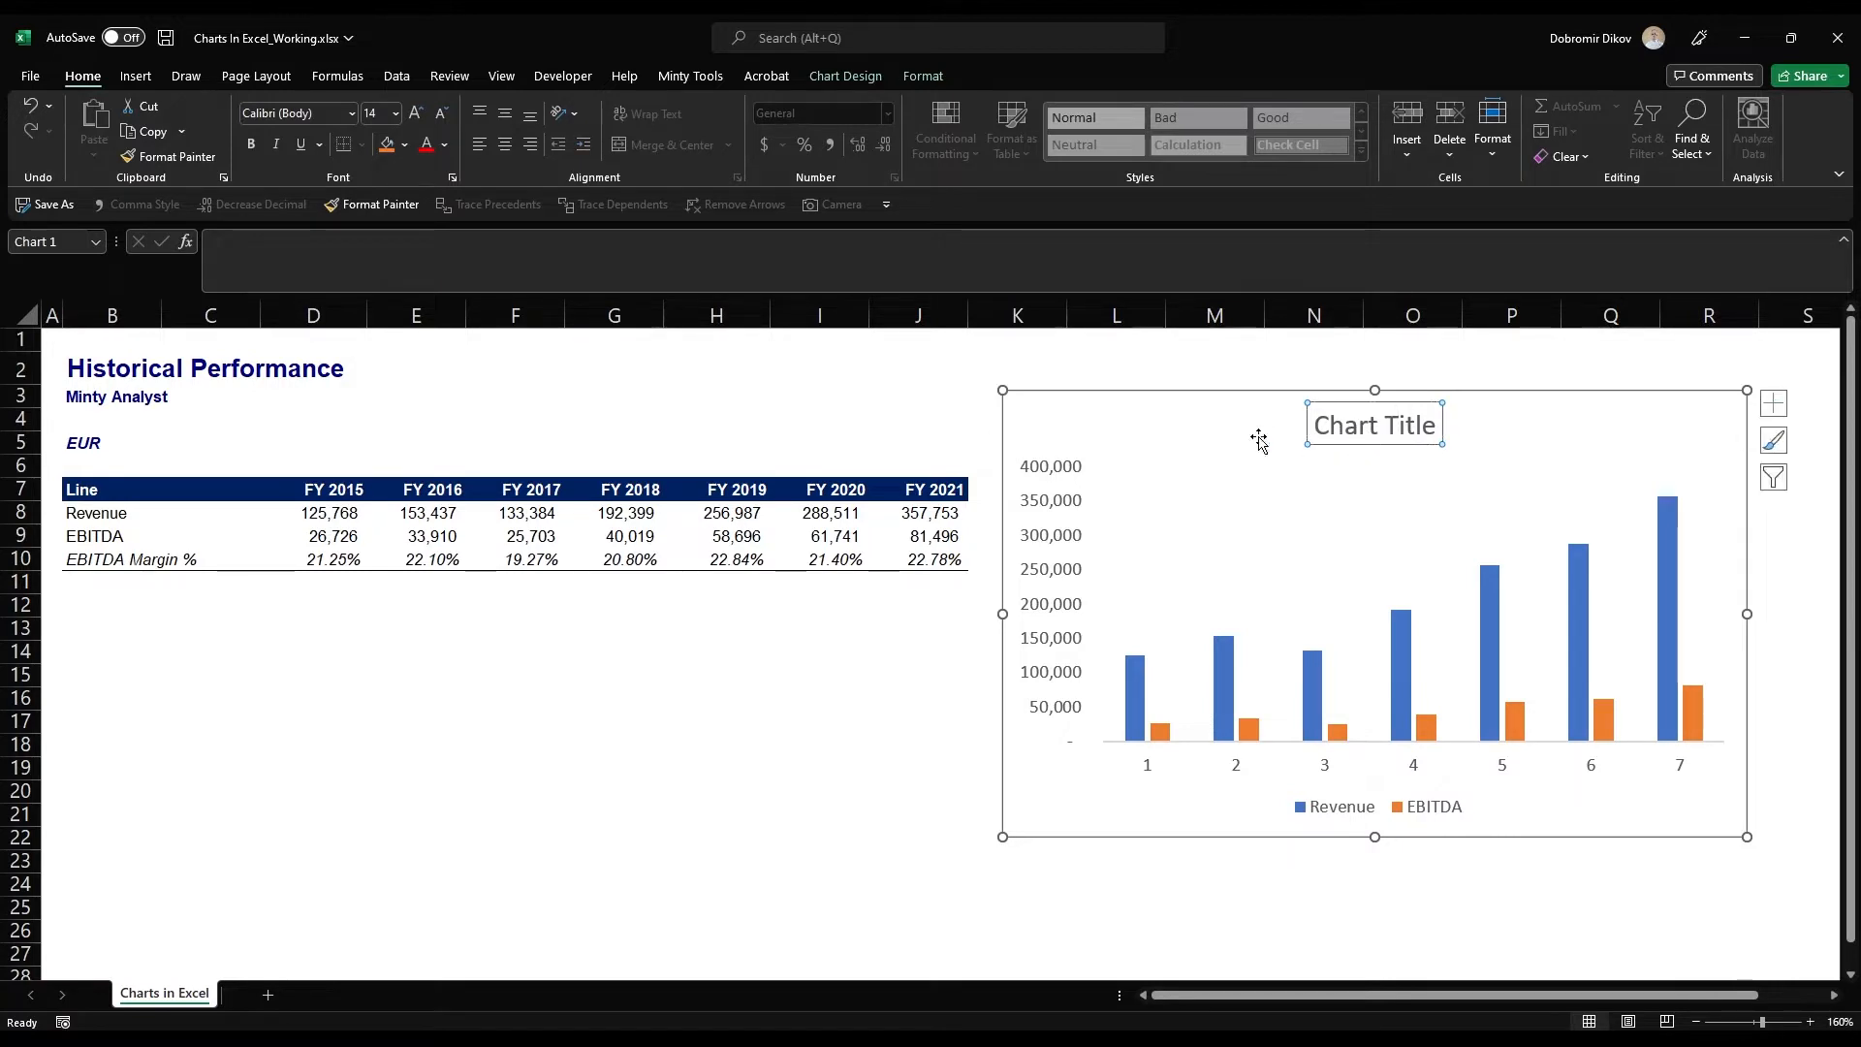
{"action": "left_click", "coordinate": [271, 253]}
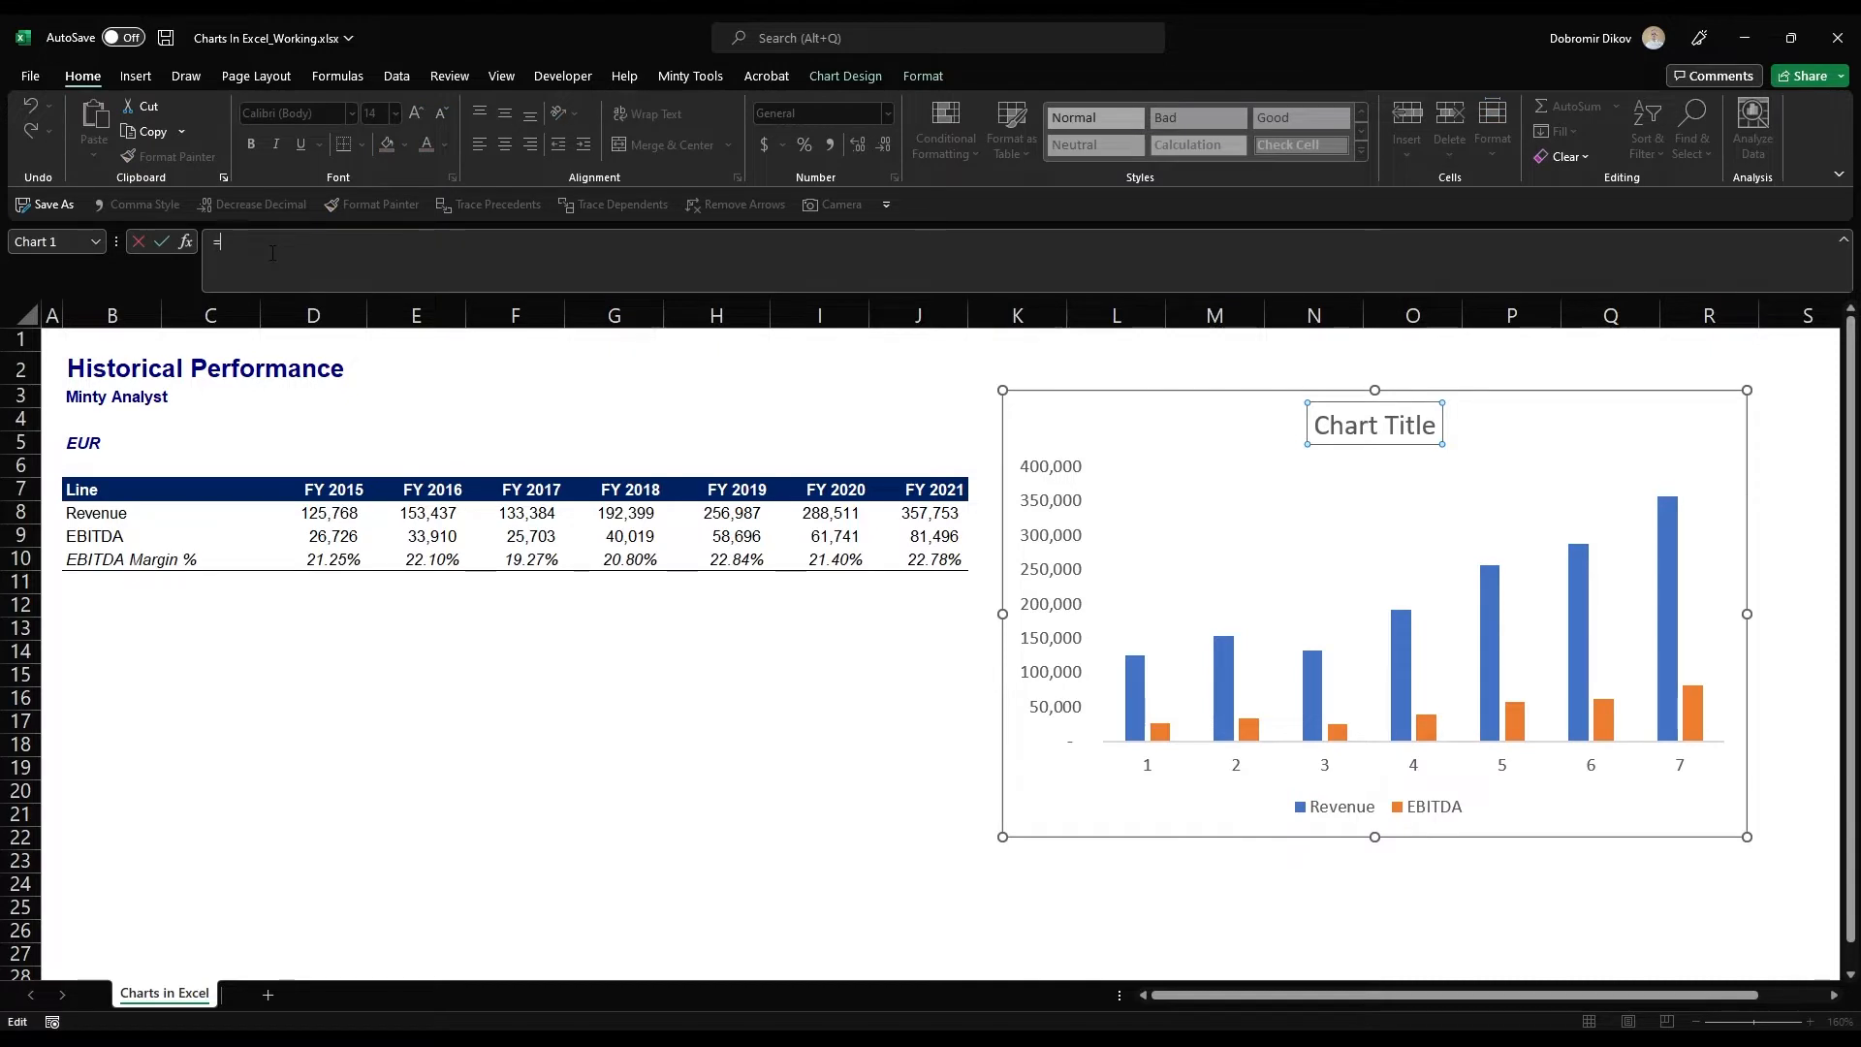
{"action": "type", "text": "="}
{"action": "left_click", "coordinate": [95, 375]}
{"action": "key", "text": "Return"}
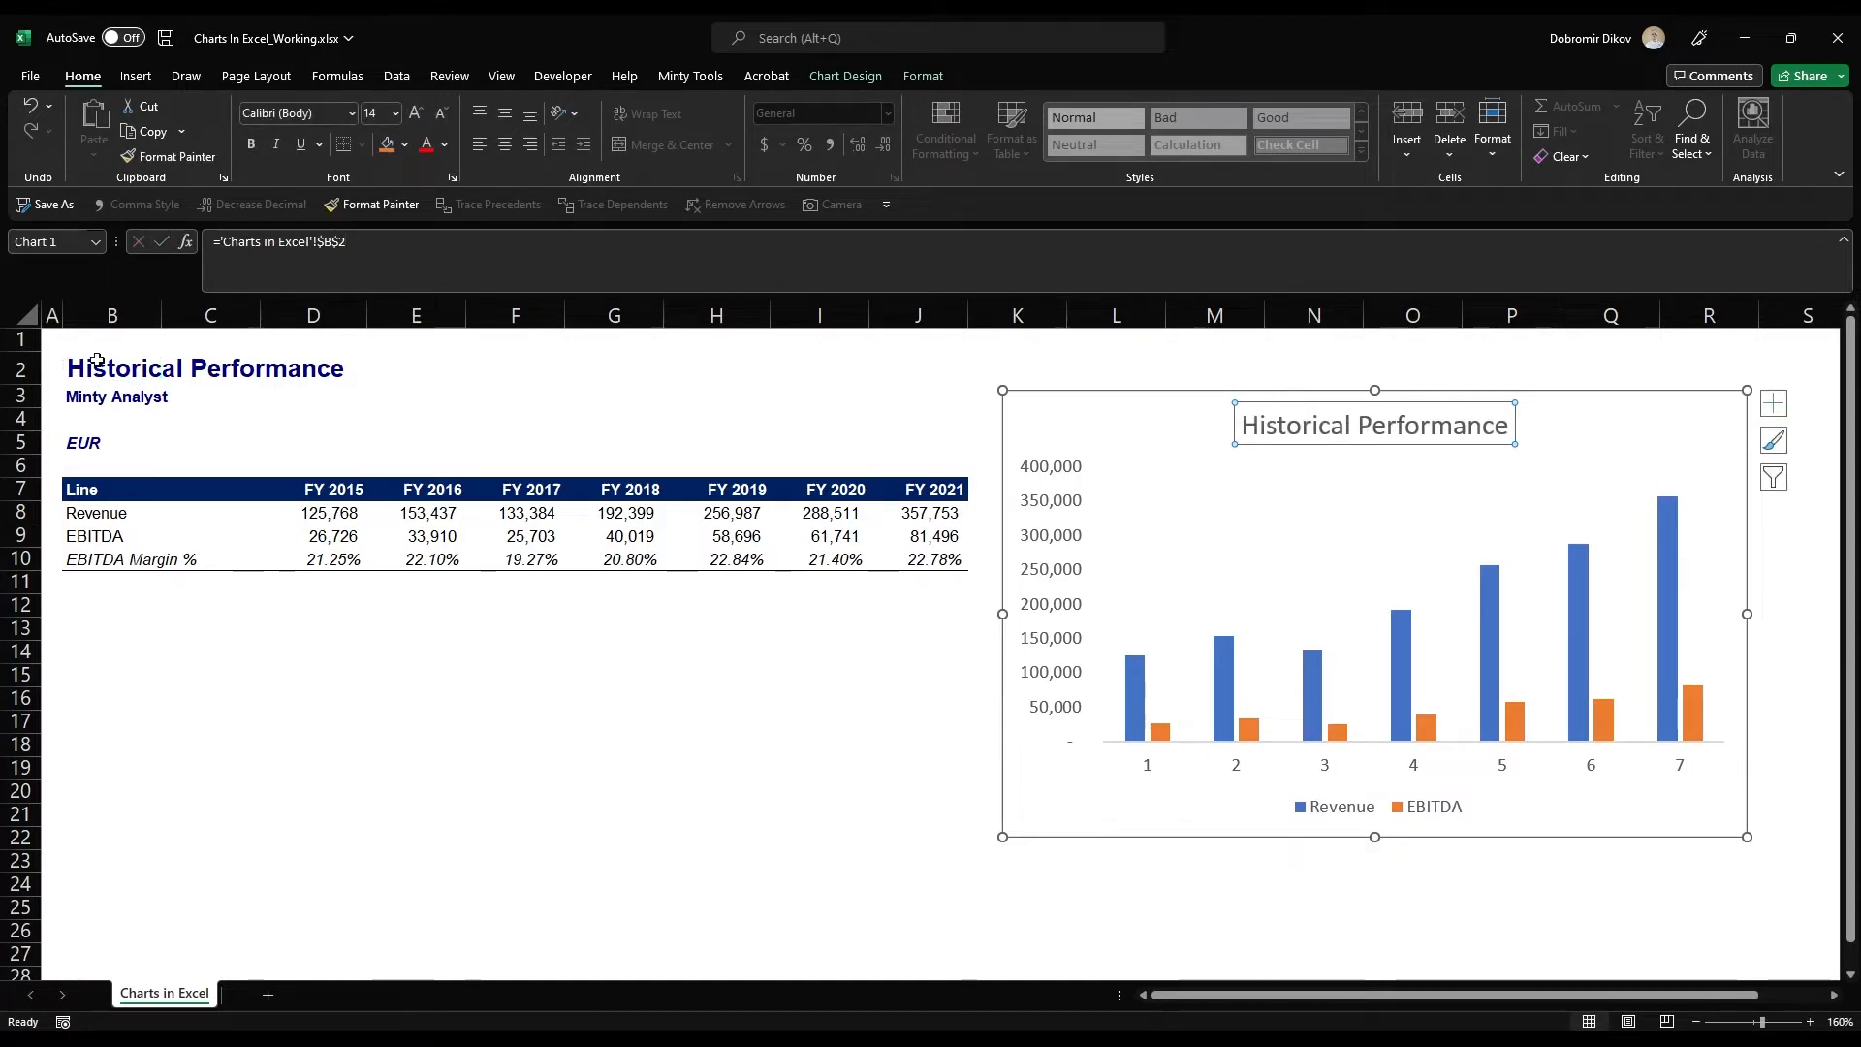
Test the linked chart title by appending "(7 years)" to the heading in cell B2, and undo the edit
{"action": "left_click", "coordinate": [106, 366]}
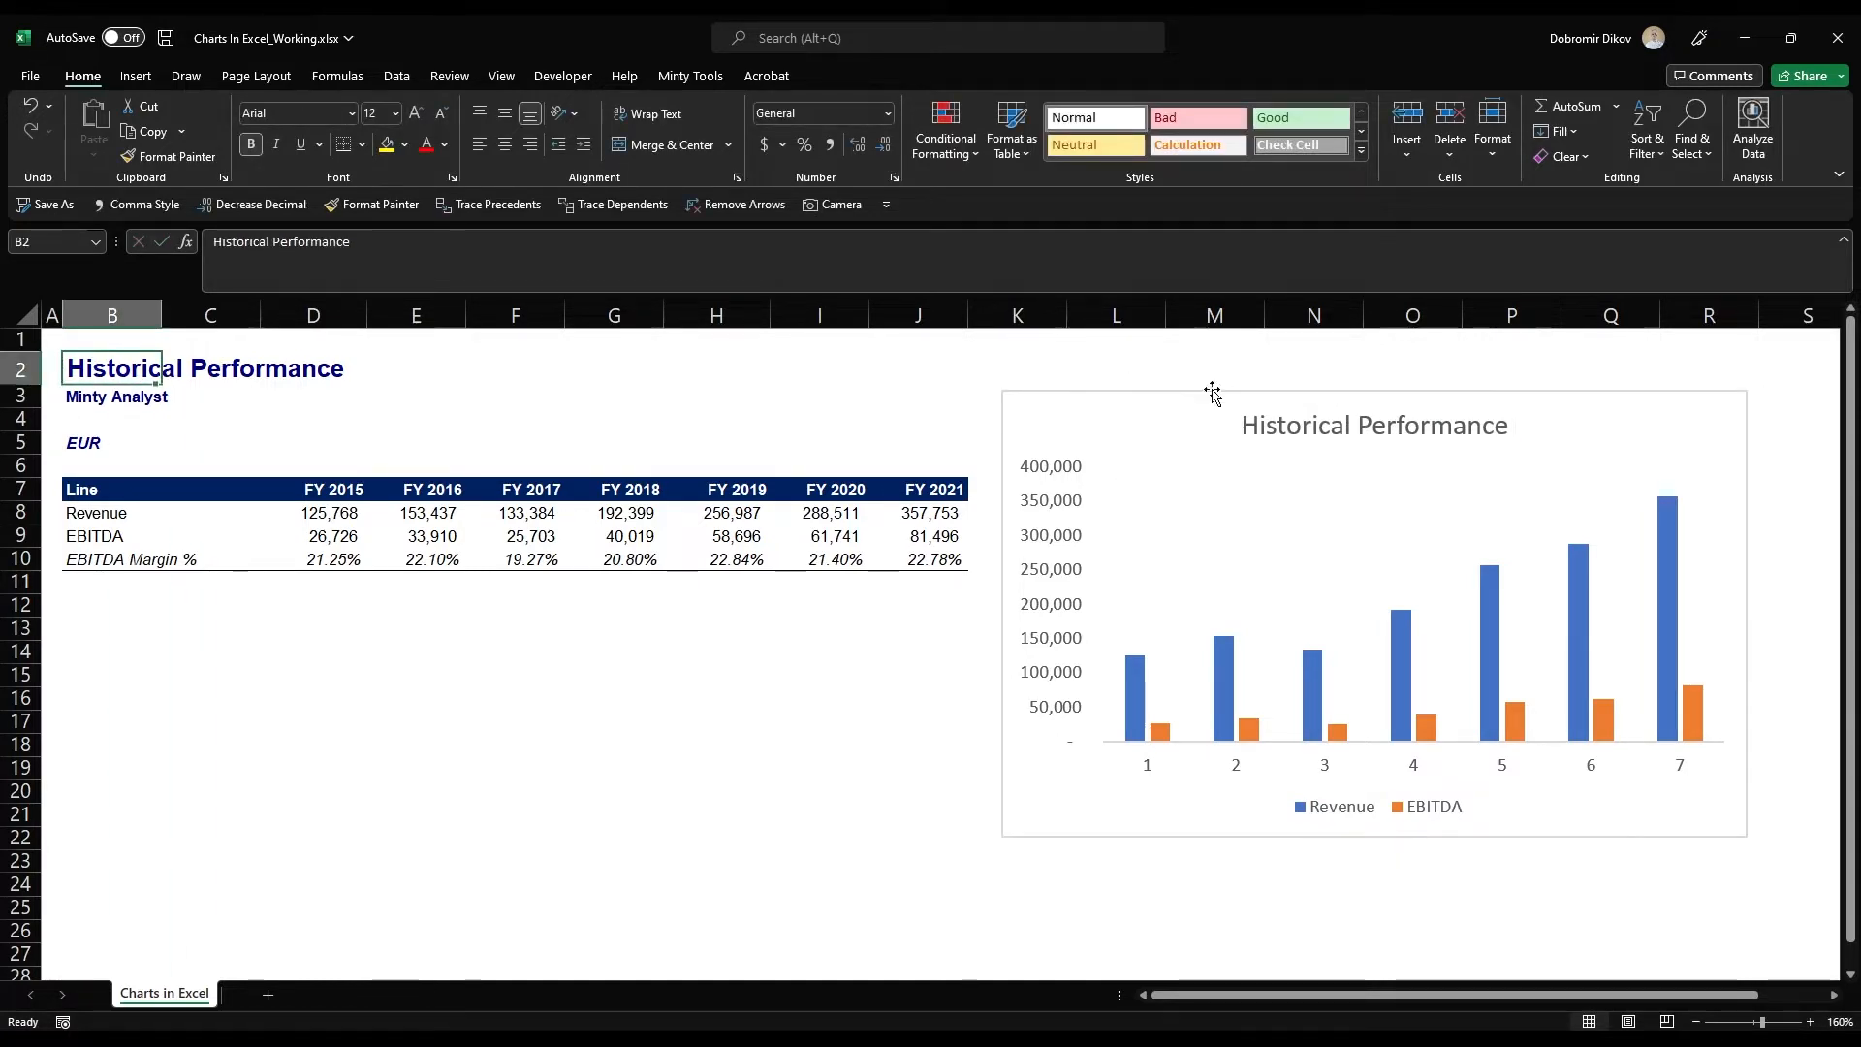
{"action": "left_click", "coordinate": [1363, 401]}
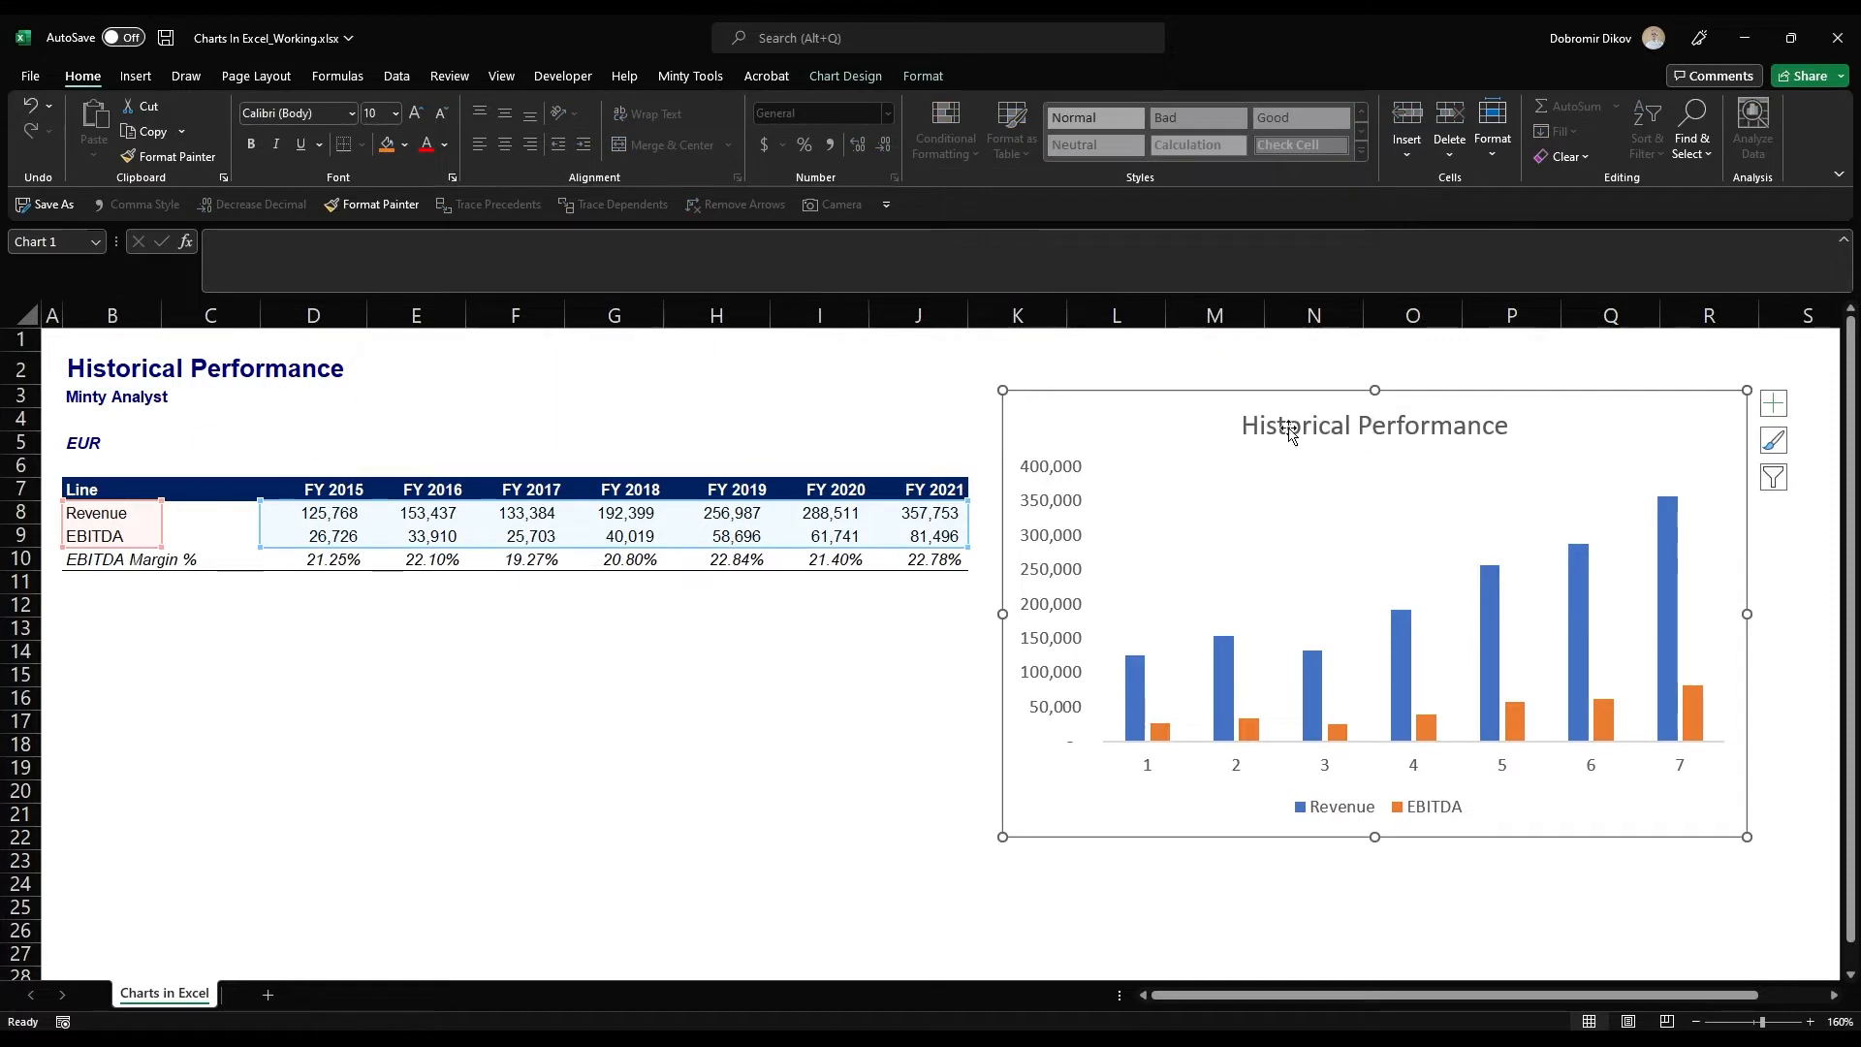
{"action": "double_click", "coordinate": [126, 367]}
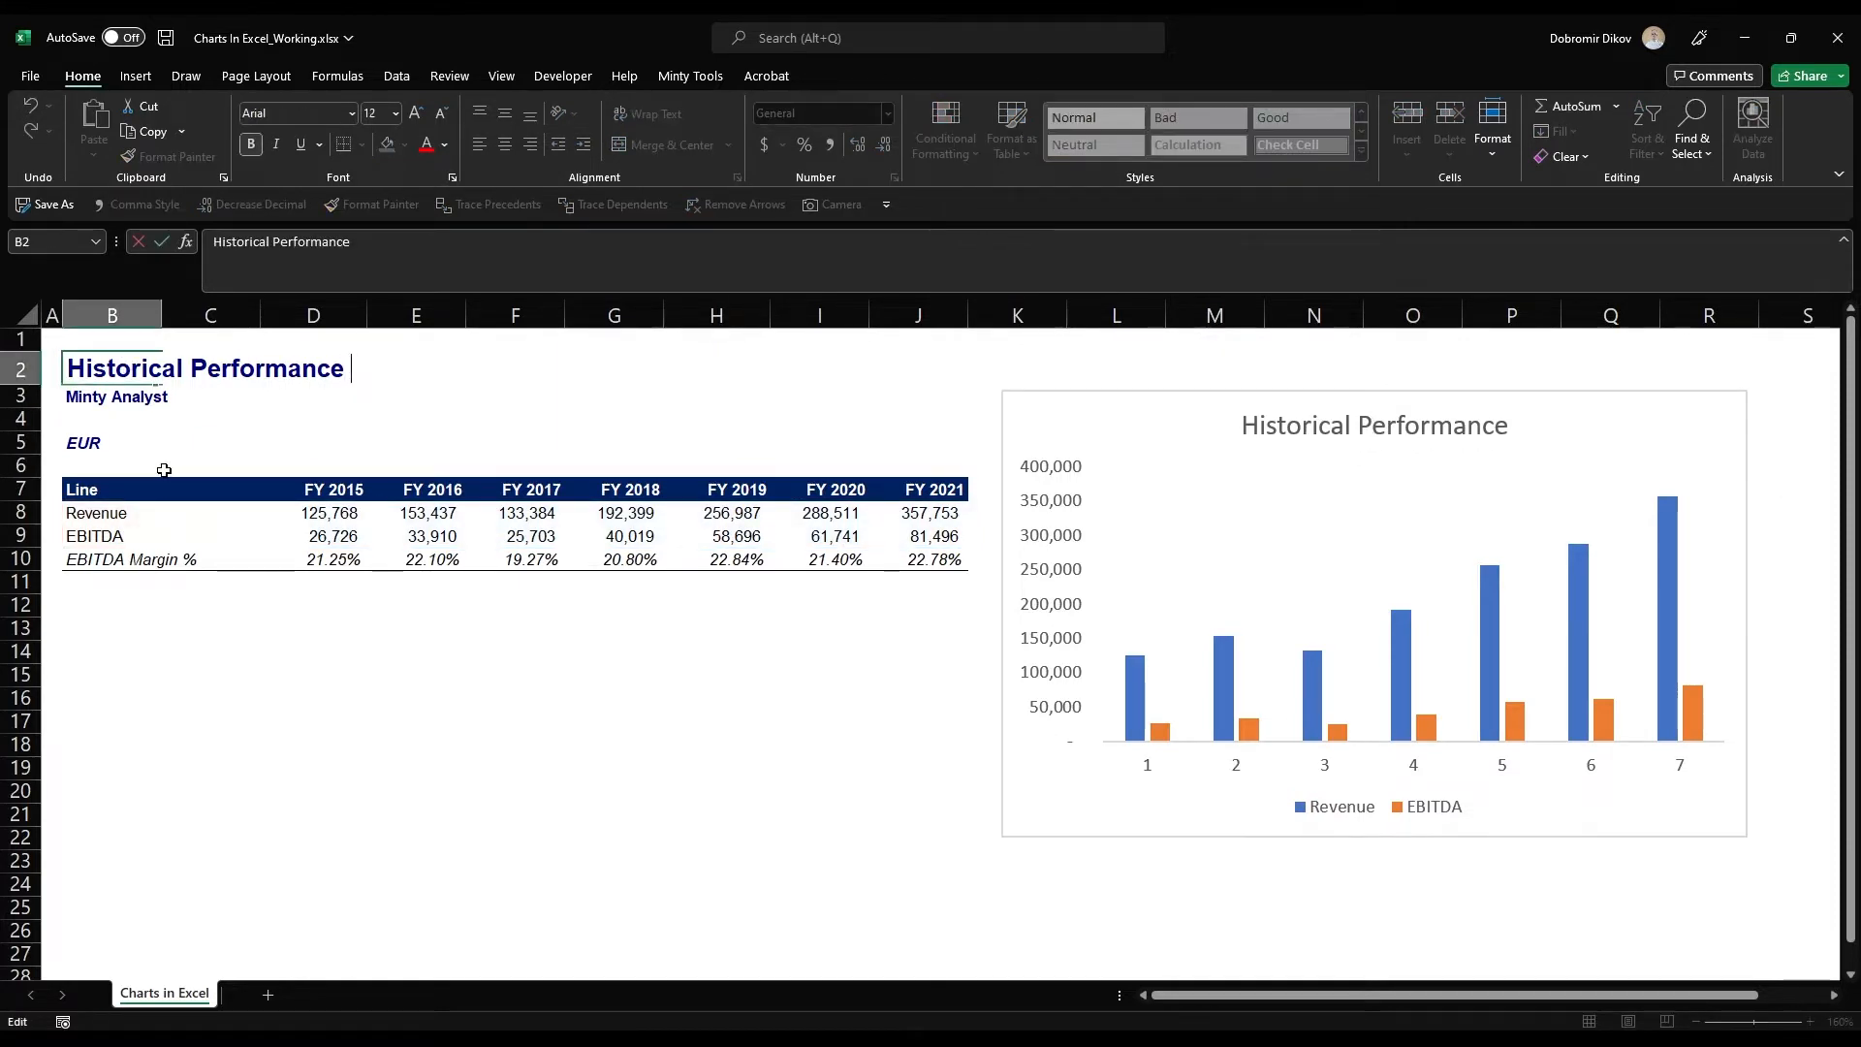
{"action": "type", "text": "(7 yea"}
{"action": "key", "text": "Return"}
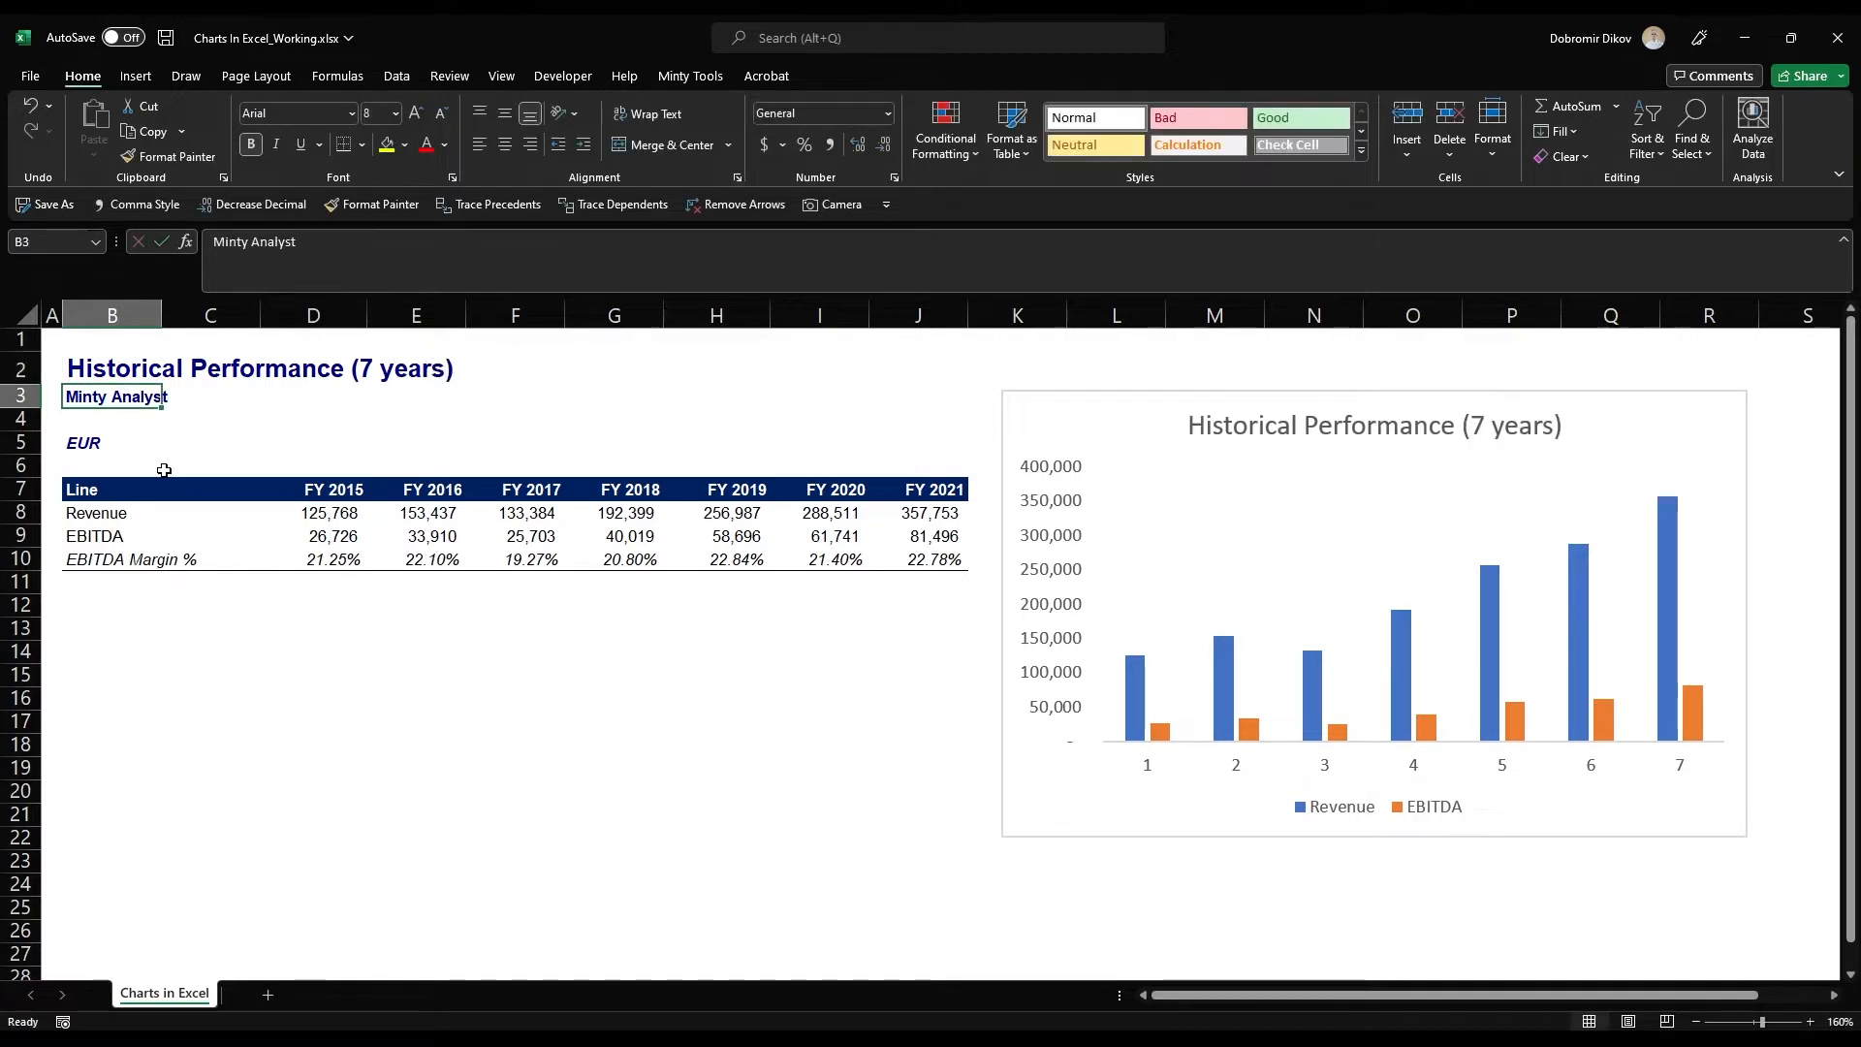
{"action": "scroll", "coordinate": [457, 503], "scroll_direction": "right", "scroll_amount": 4}
{"action": "scroll", "coordinate": [823, 618], "scroll_direction": "left", "scroll_amount": 4}
{"action": "key", "text": "ctrl+z"}
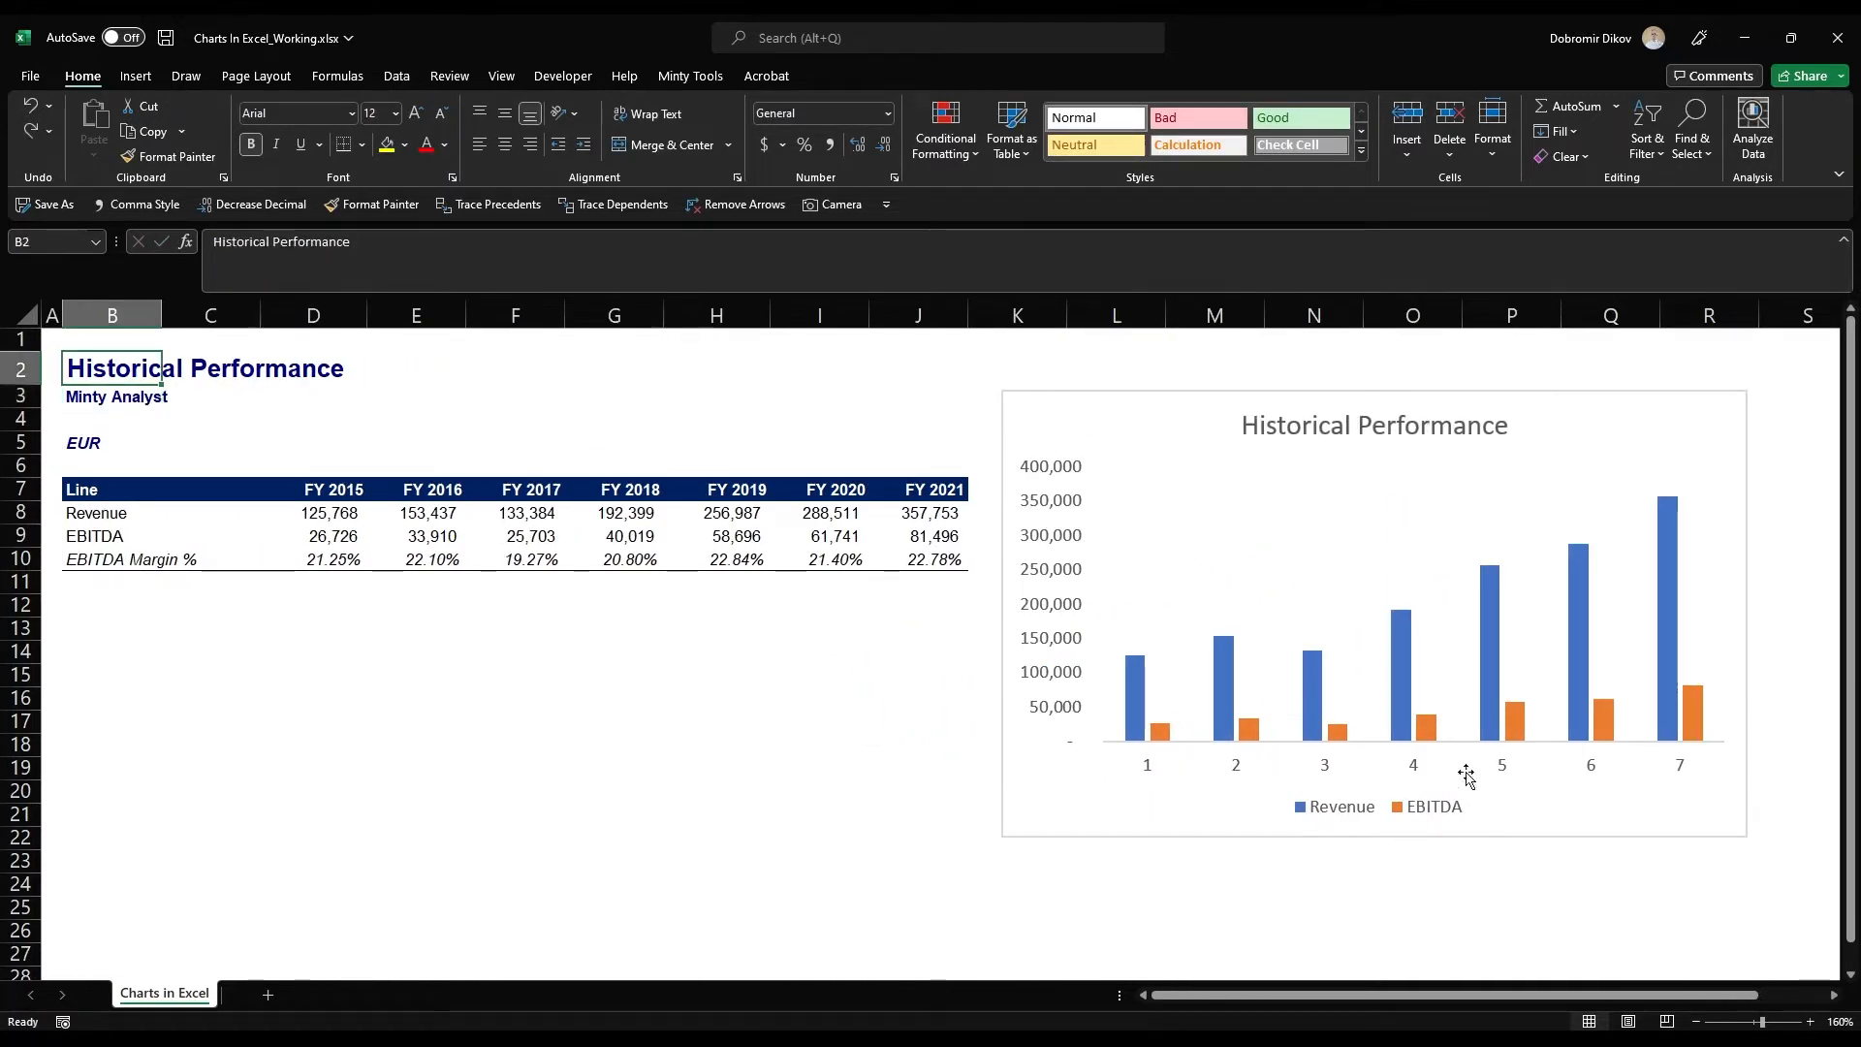
Set the chart's horizontal axis labels to the fiscal year headers in D7:J7
{"action": "left_click_drag", "start_coordinate": [329, 490], "coordinate": [936, 492]}
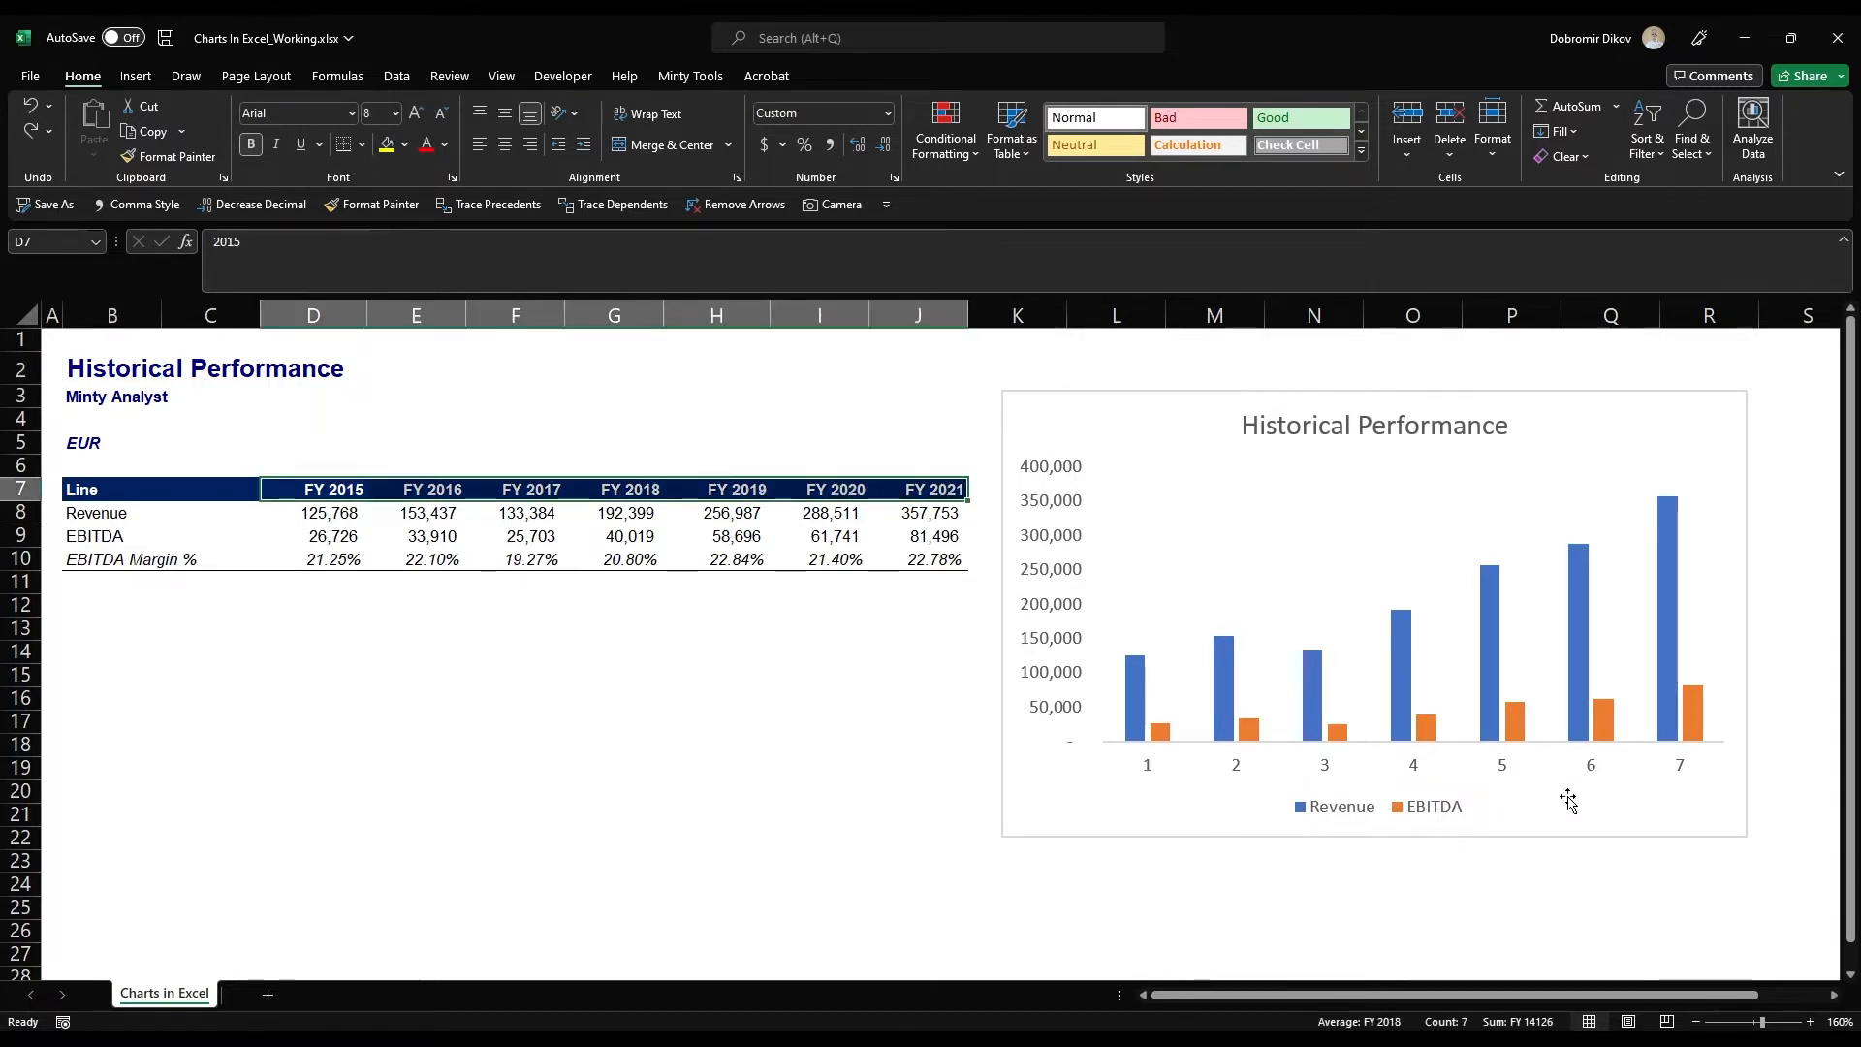
{"action": "left_click", "coordinate": [1092, 401]}
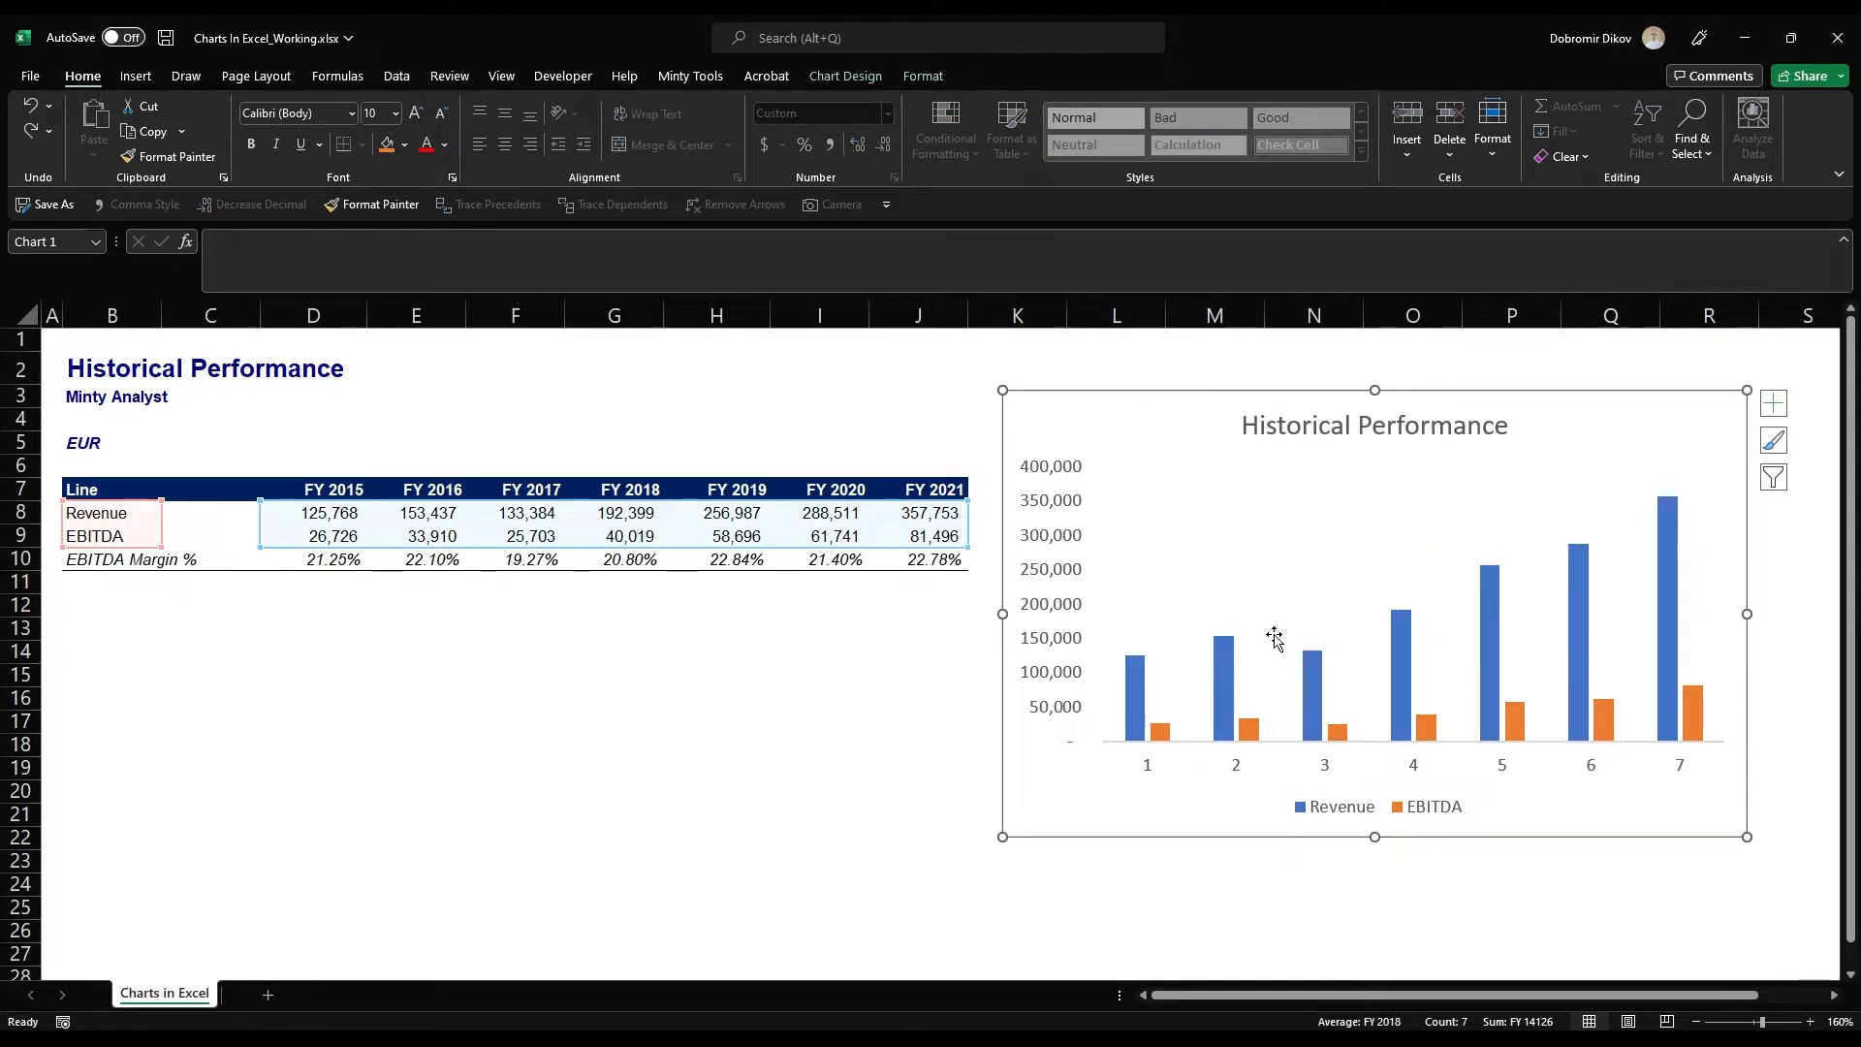
{"action": "left_click", "coordinate": [865, 83]}
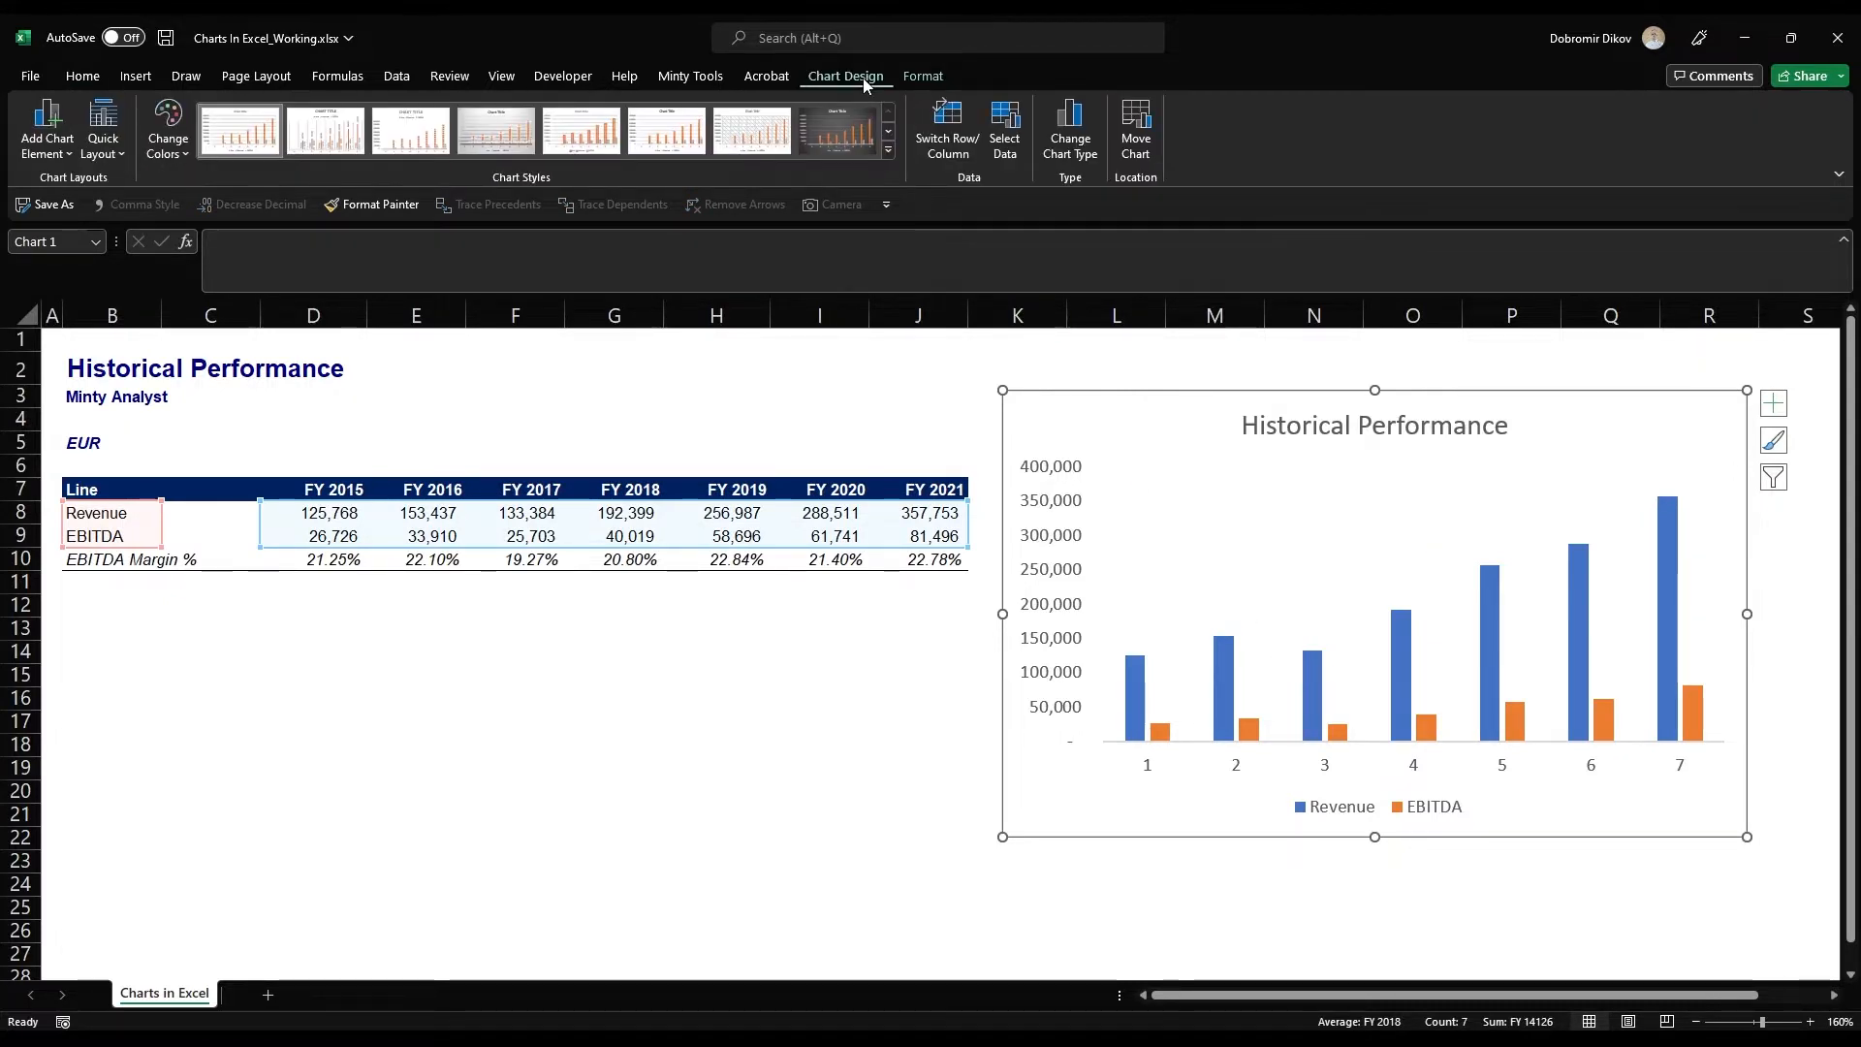
{"action": "left_click", "coordinate": [1007, 134]}
{"action": "left_click_drag", "start_coordinate": [1040, 486], "coordinate": [1161, 383]}
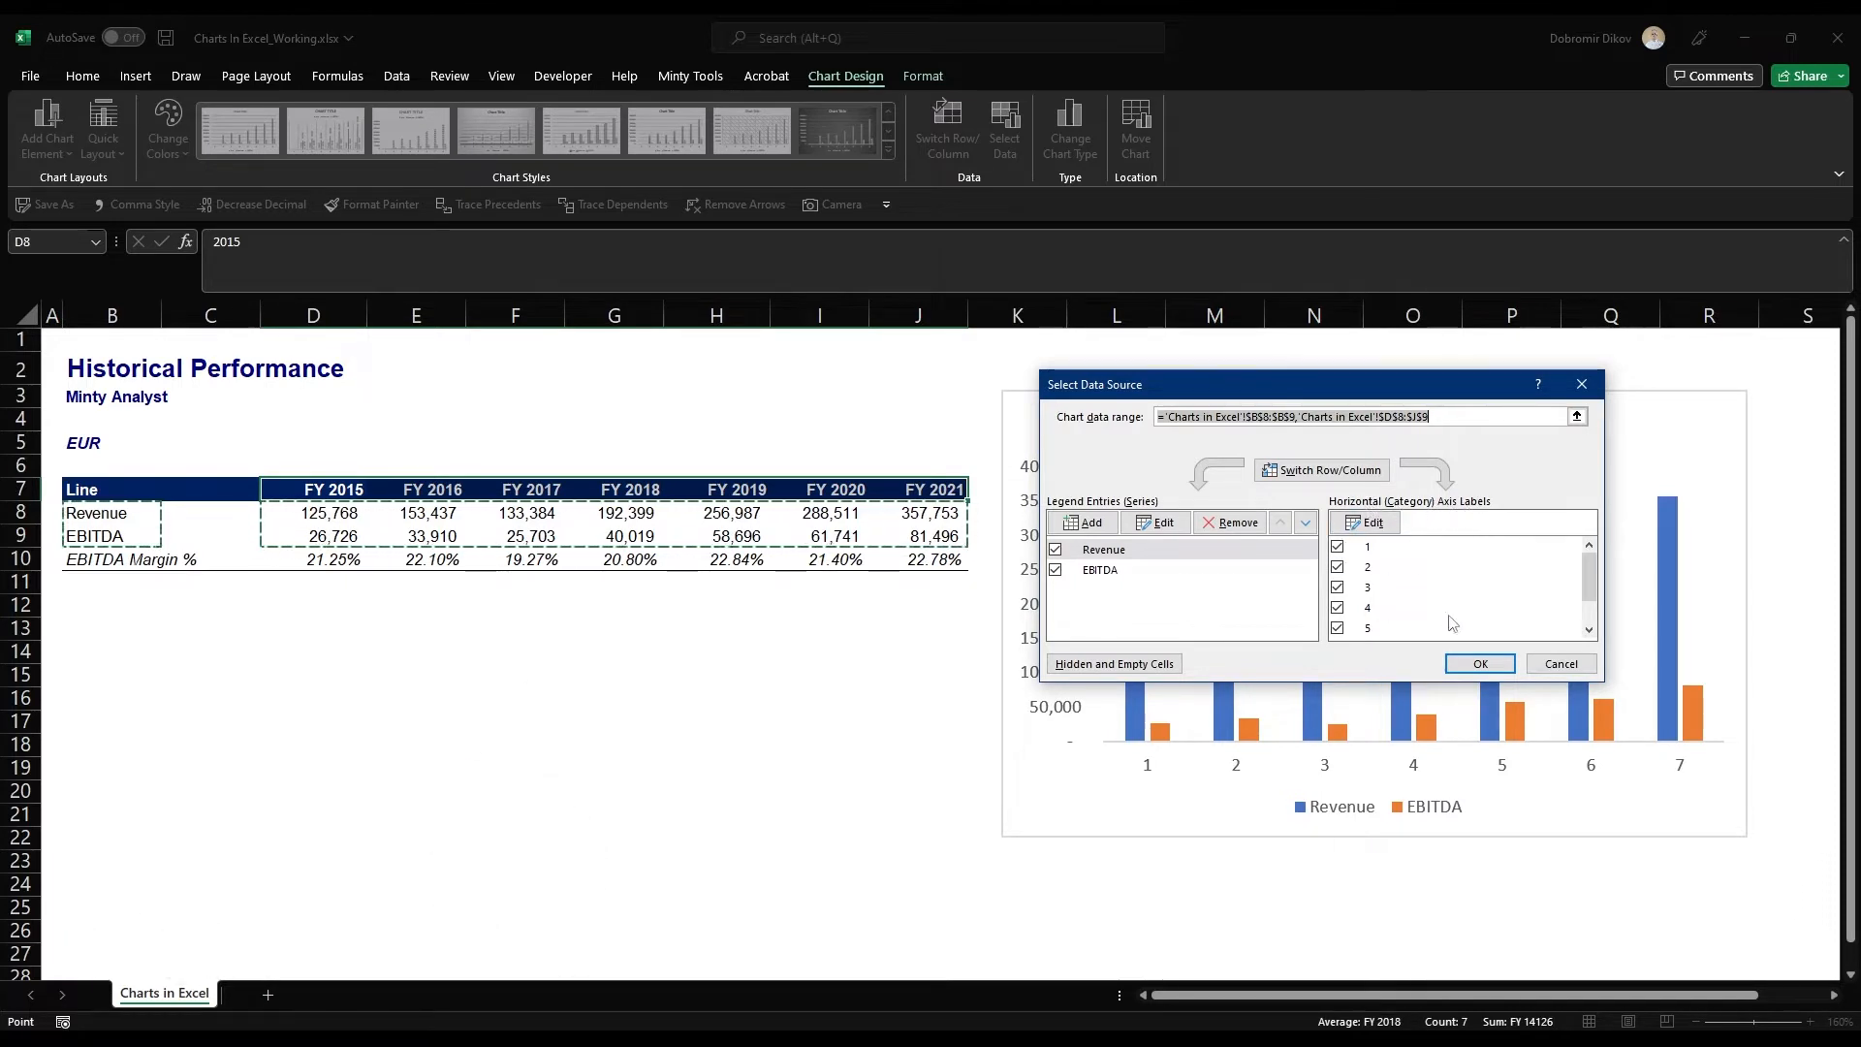
{"action": "left_click", "coordinate": [1370, 524]}
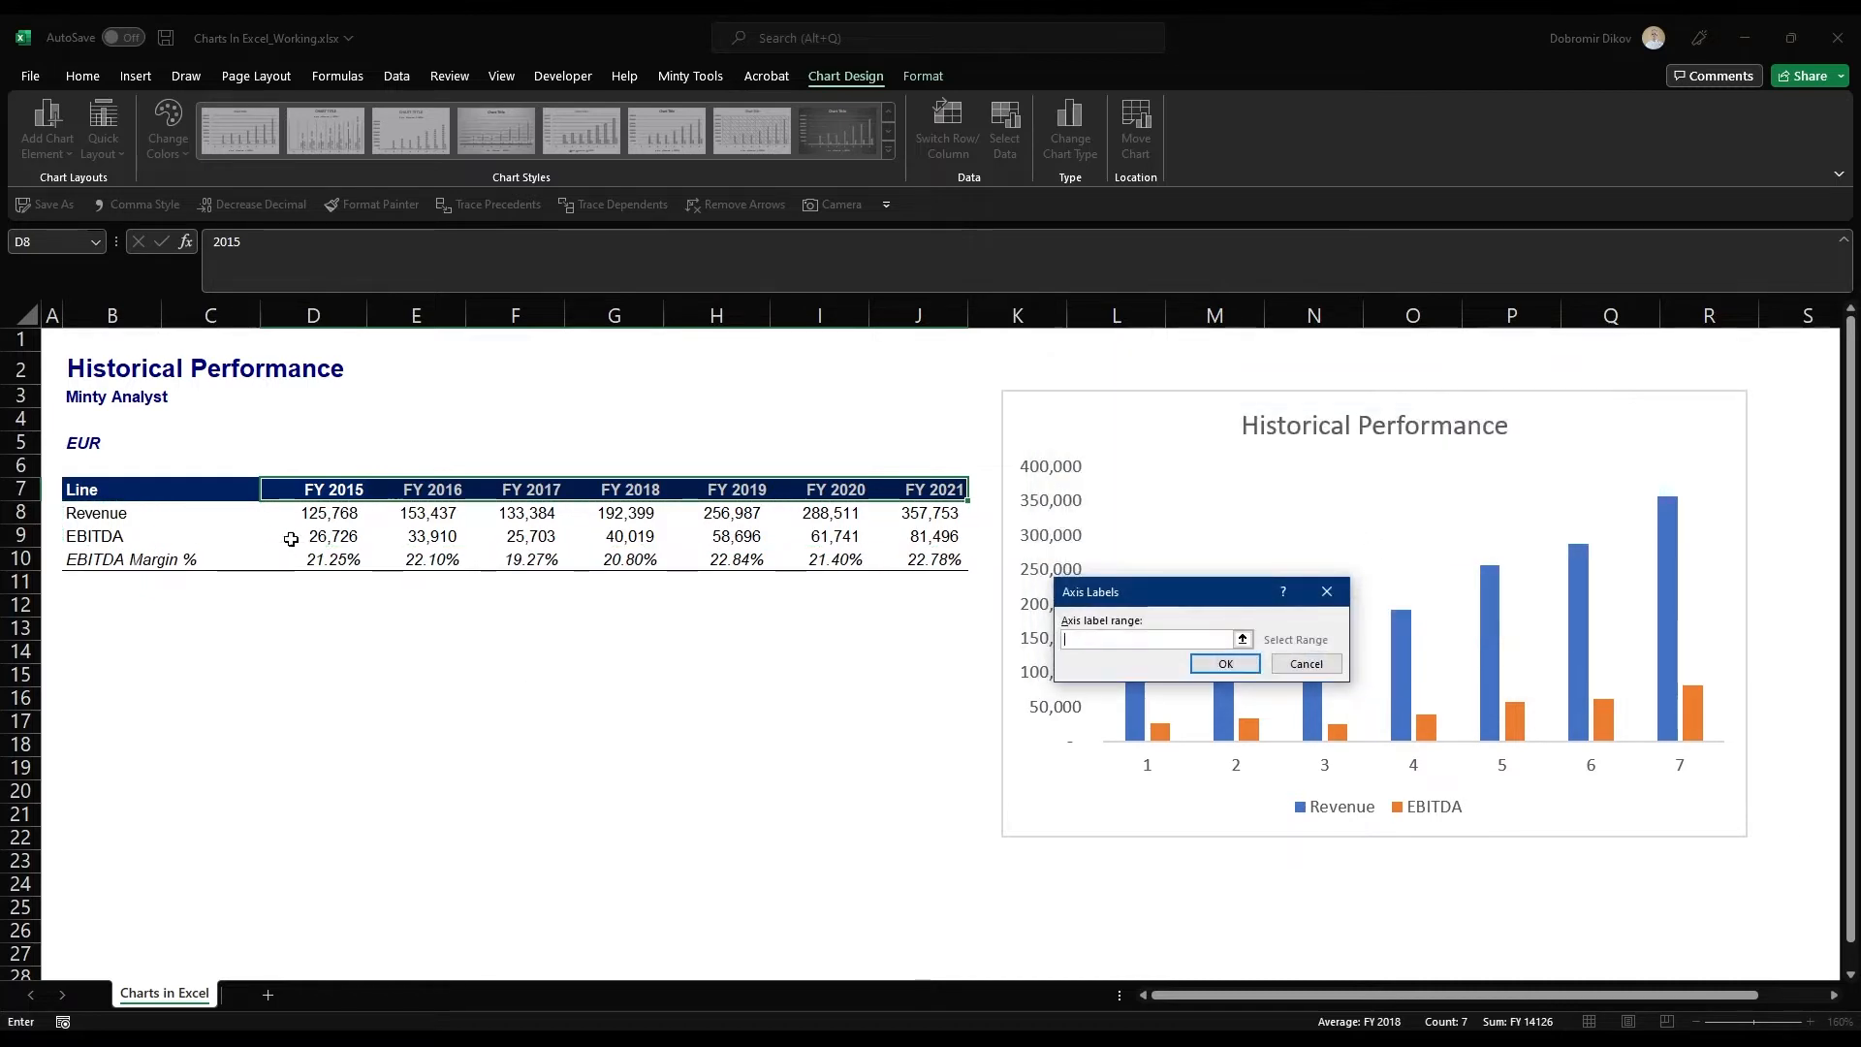
{"action": "left_click_drag", "start_coordinate": [312, 489], "coordinate": [493, 492]}
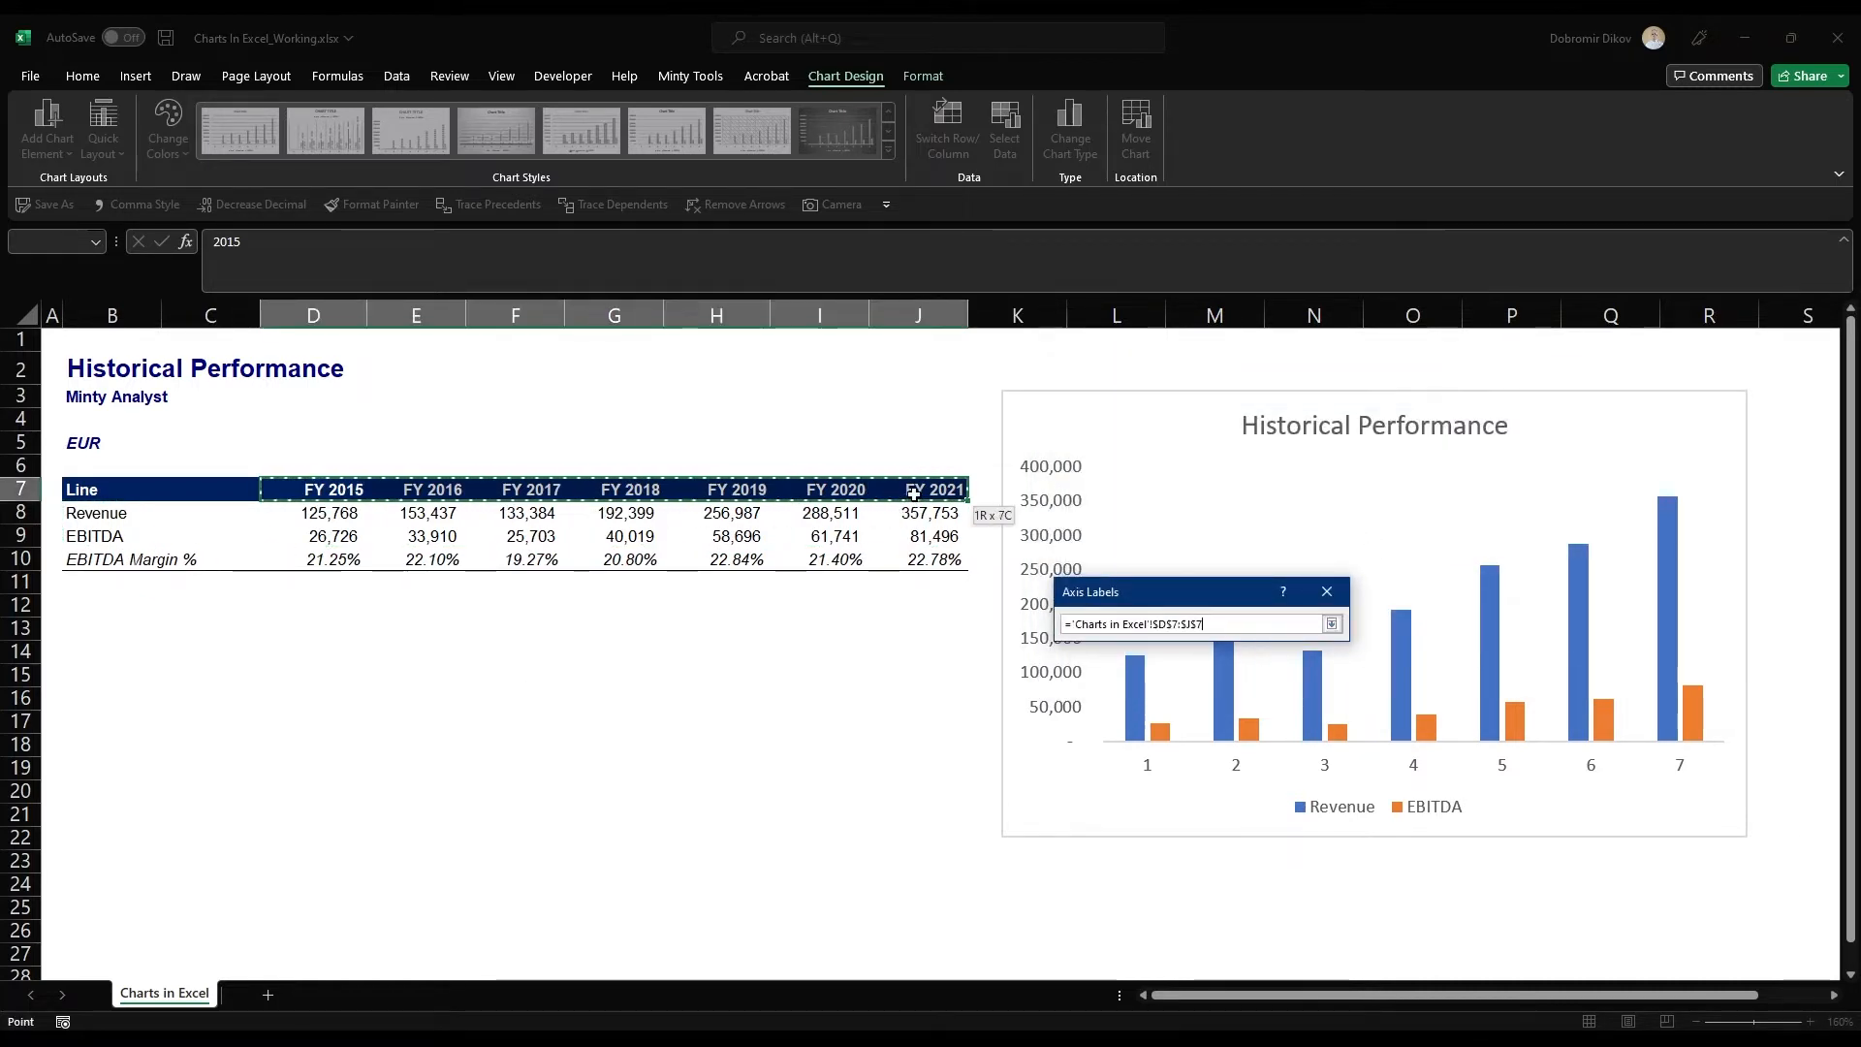
{"action": "left_click_drag", "start_coordinate": [914, 494], "coordinate": [916, 493]}
{"action": "left_click", "coordinate": [1243, 667]}
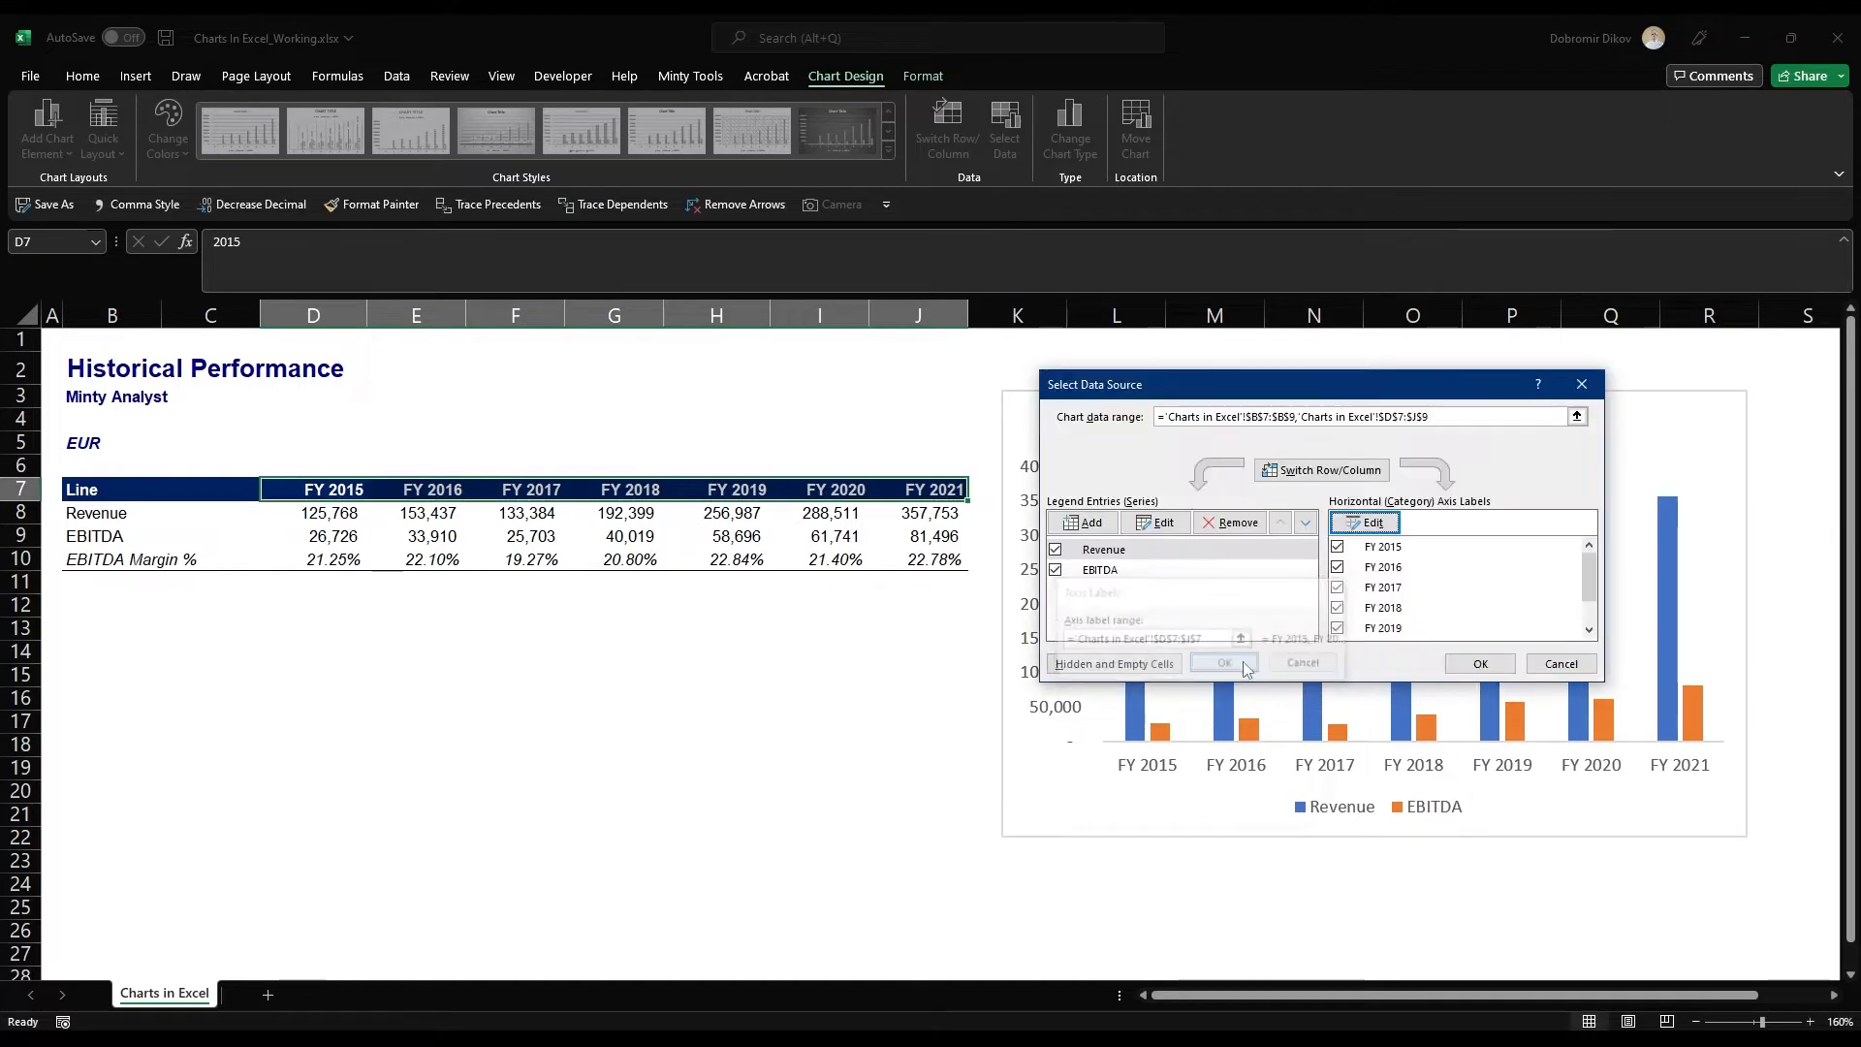
{"action": "left_click", "coordinate": [1473, 667]}
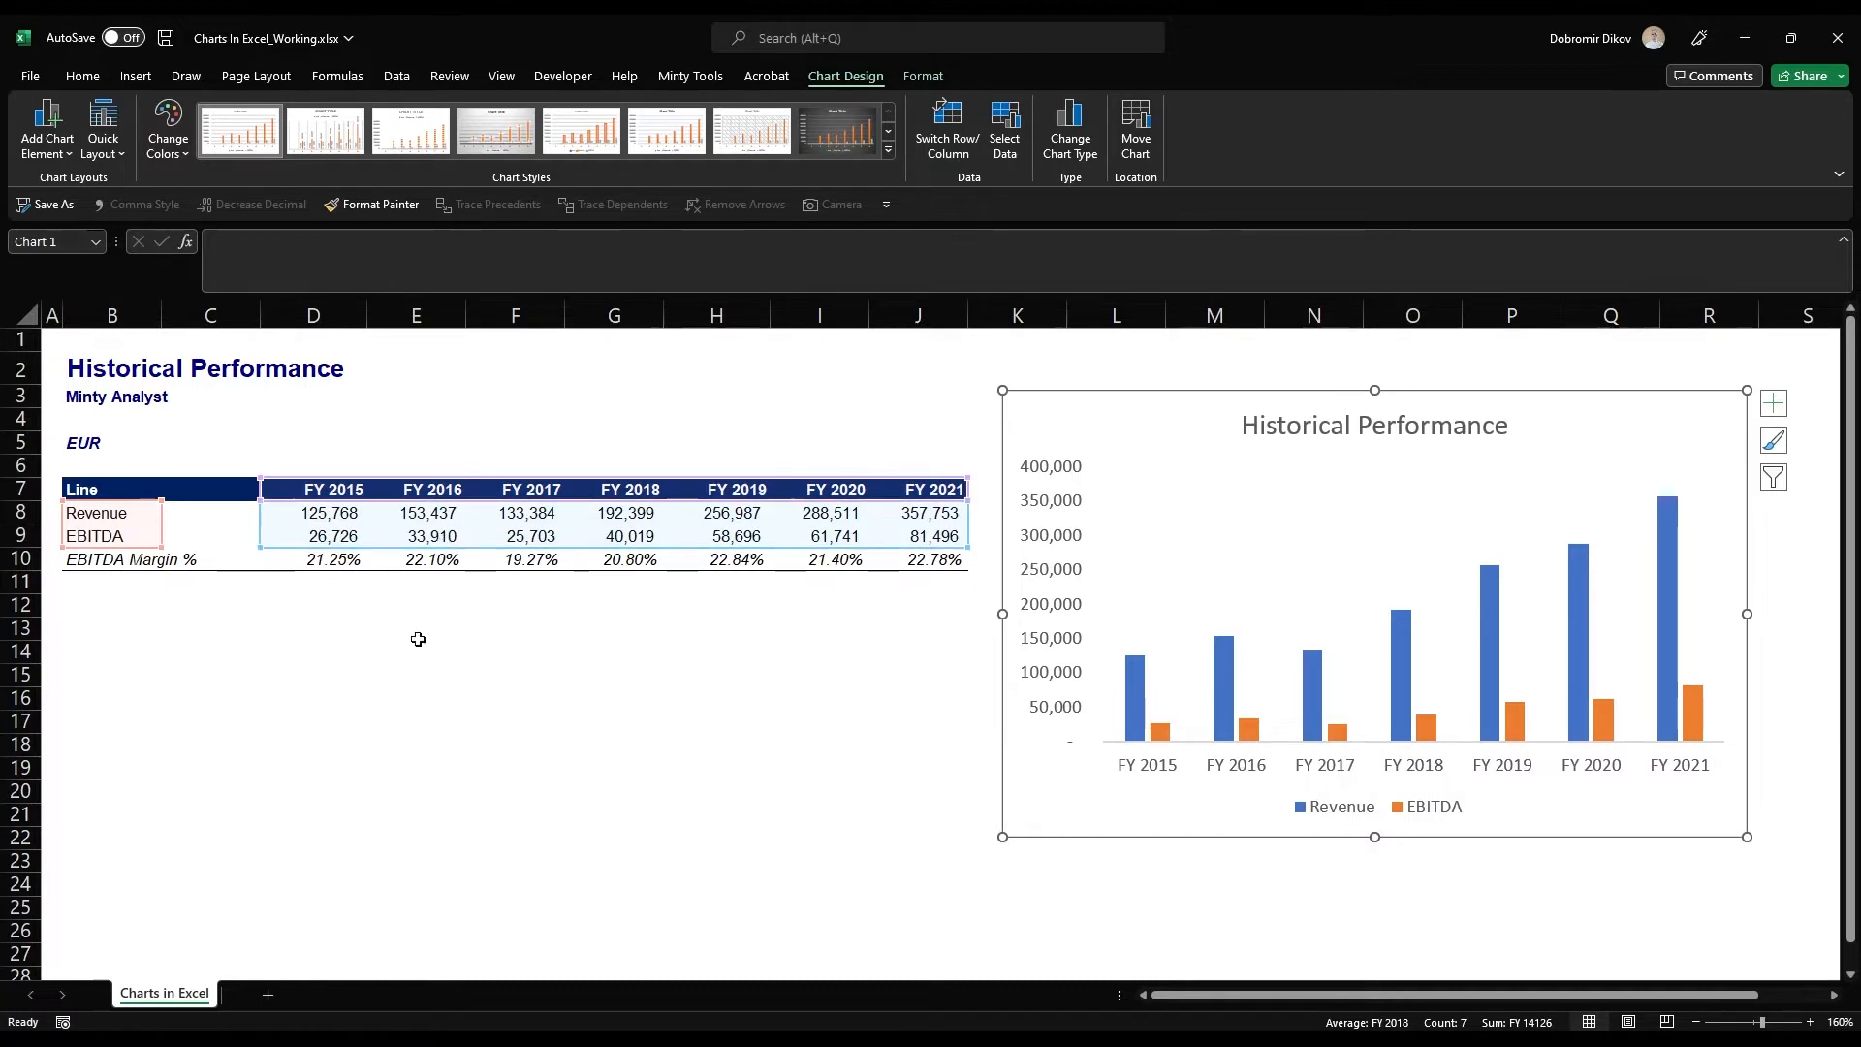
Try to extend the chart's data range down to the EBITDA Margin % row, and undo the change
{"action": "left_click_drag", "start_coordinate": [967, 548], "coordinate": [961, 574]}
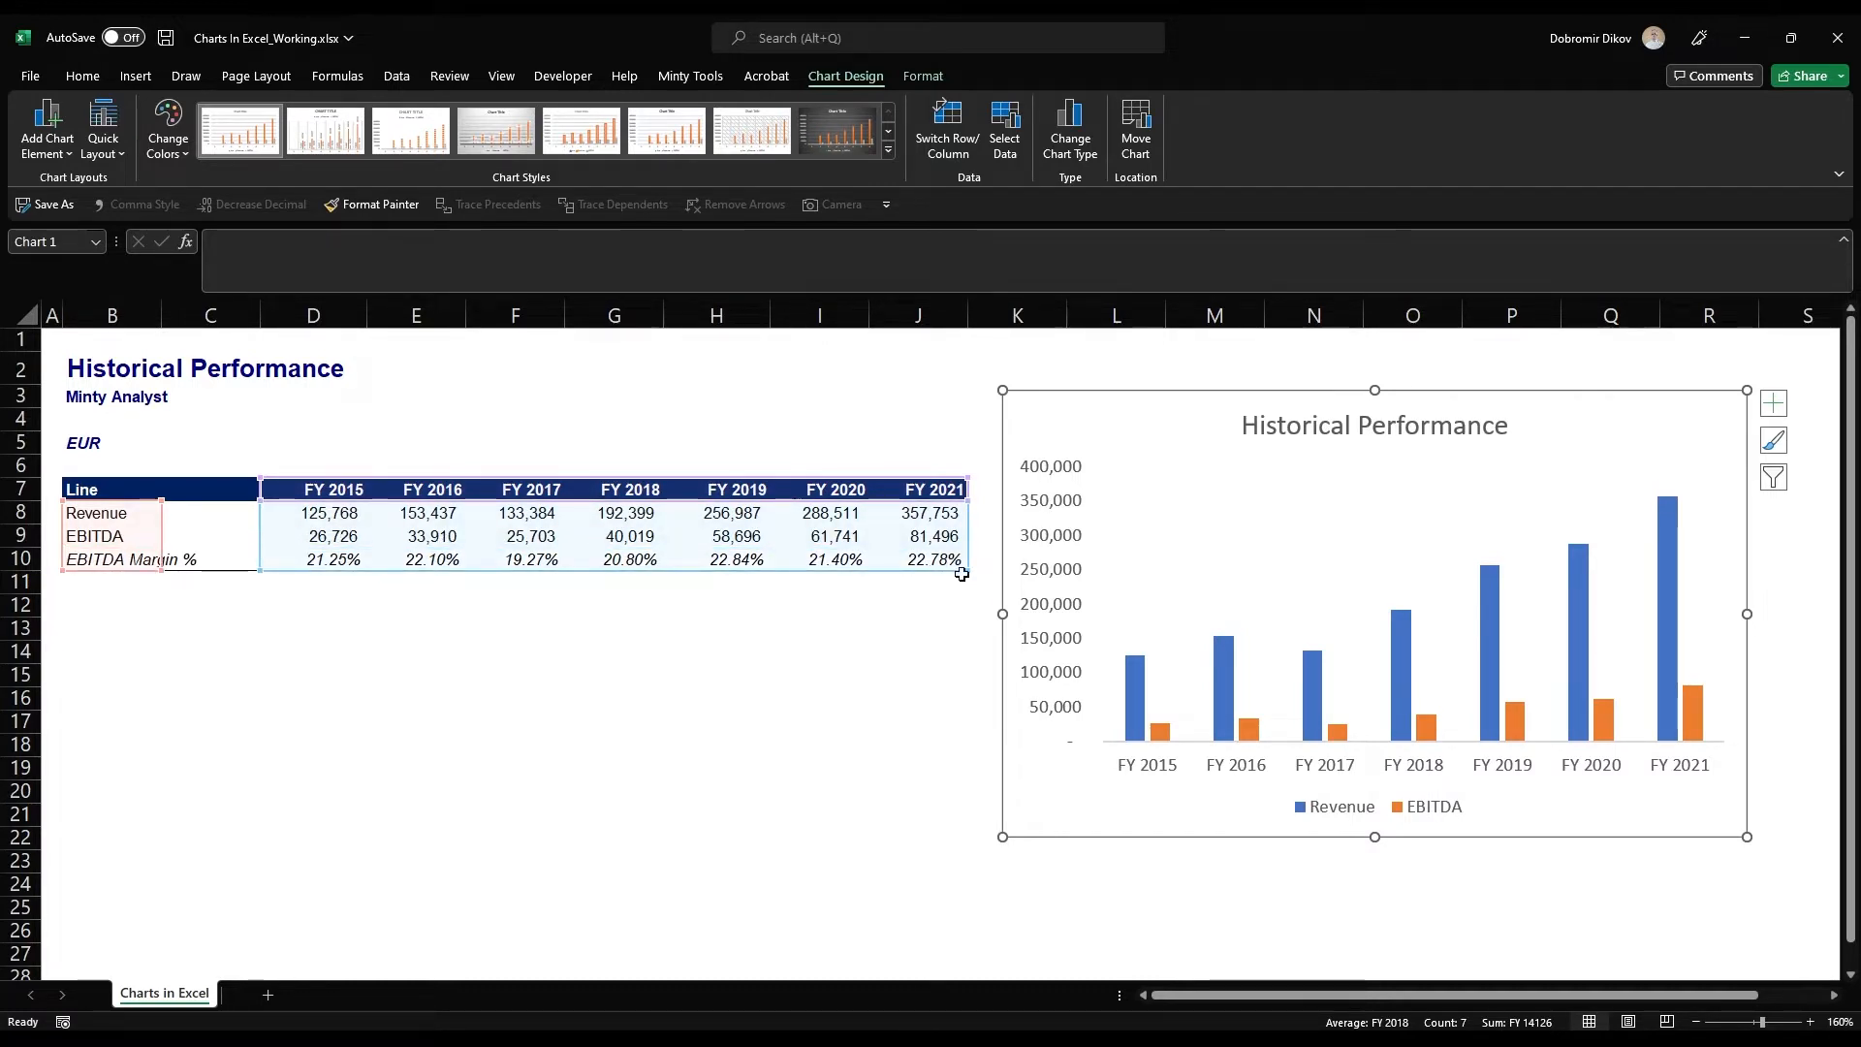
{"action": "key", "text": "ctrl+z"}
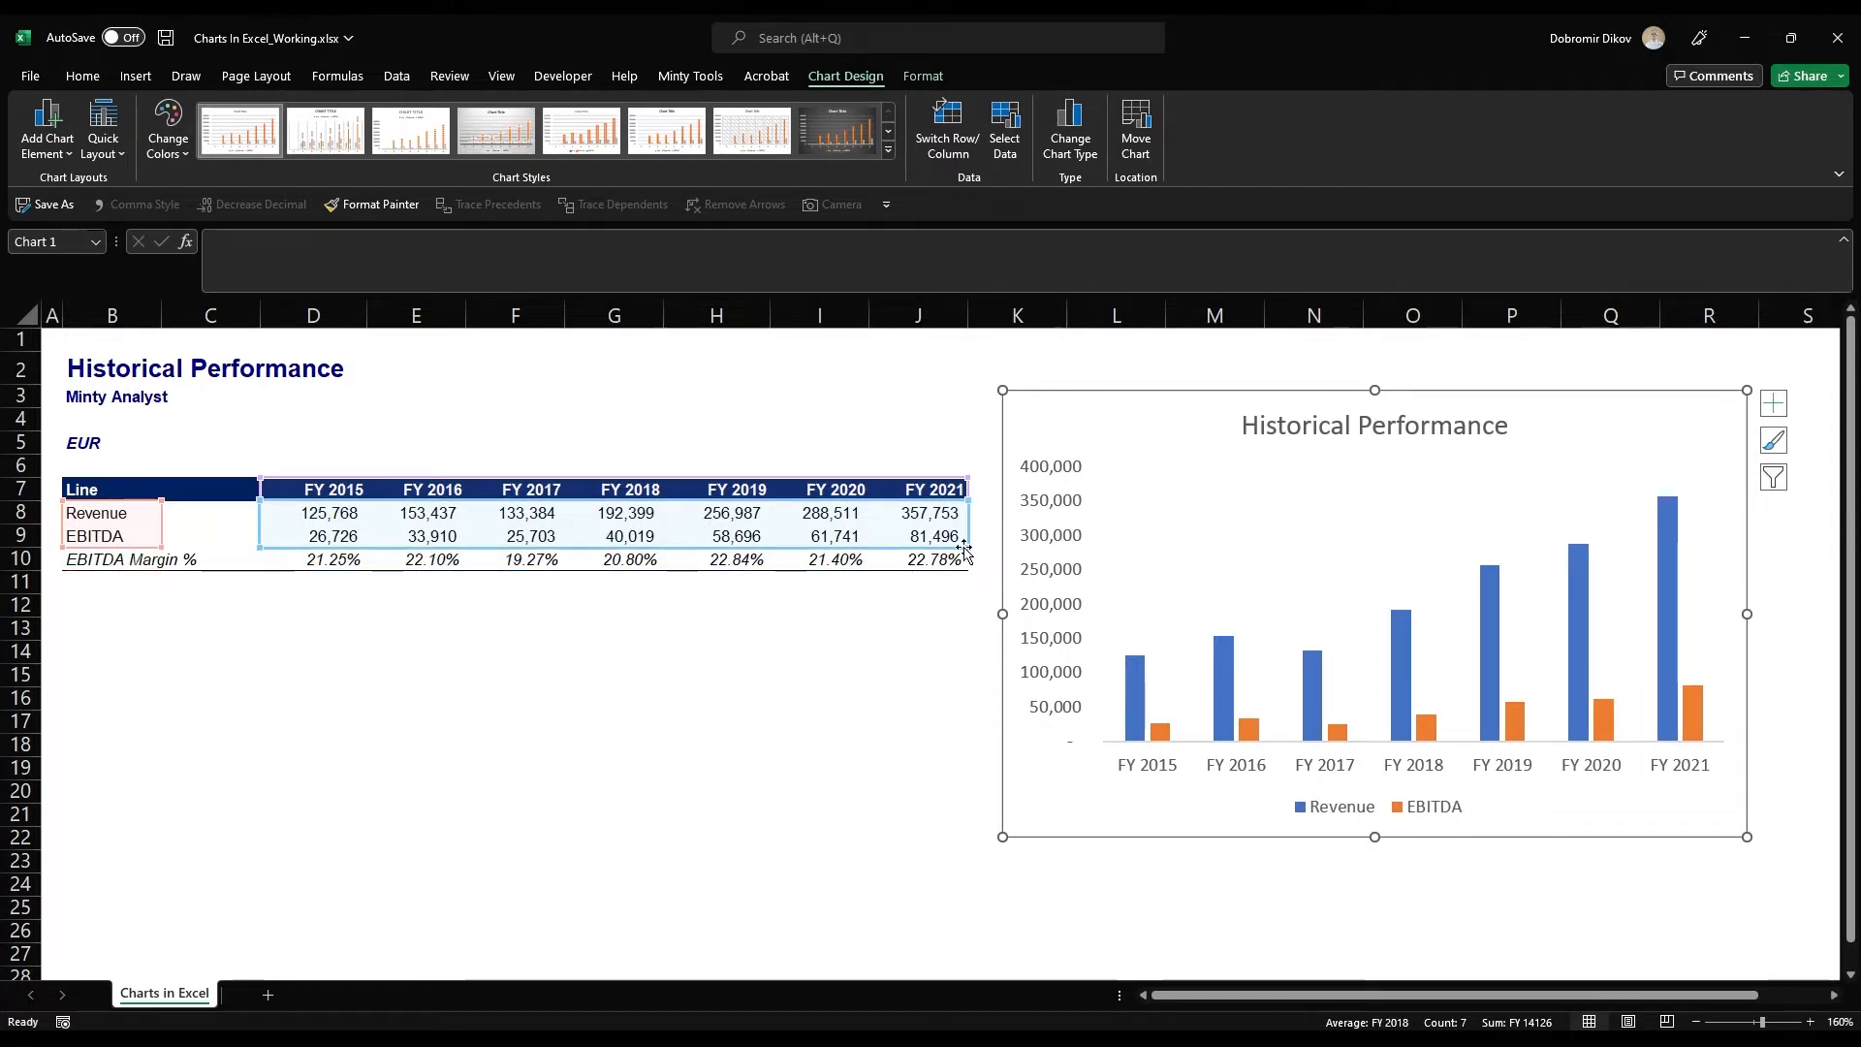
Add a third chart series named from cell B10 (EBITDA Margin %) with values from D10:J10
{"action": "left_click", "coordinate": [1005, 130]}
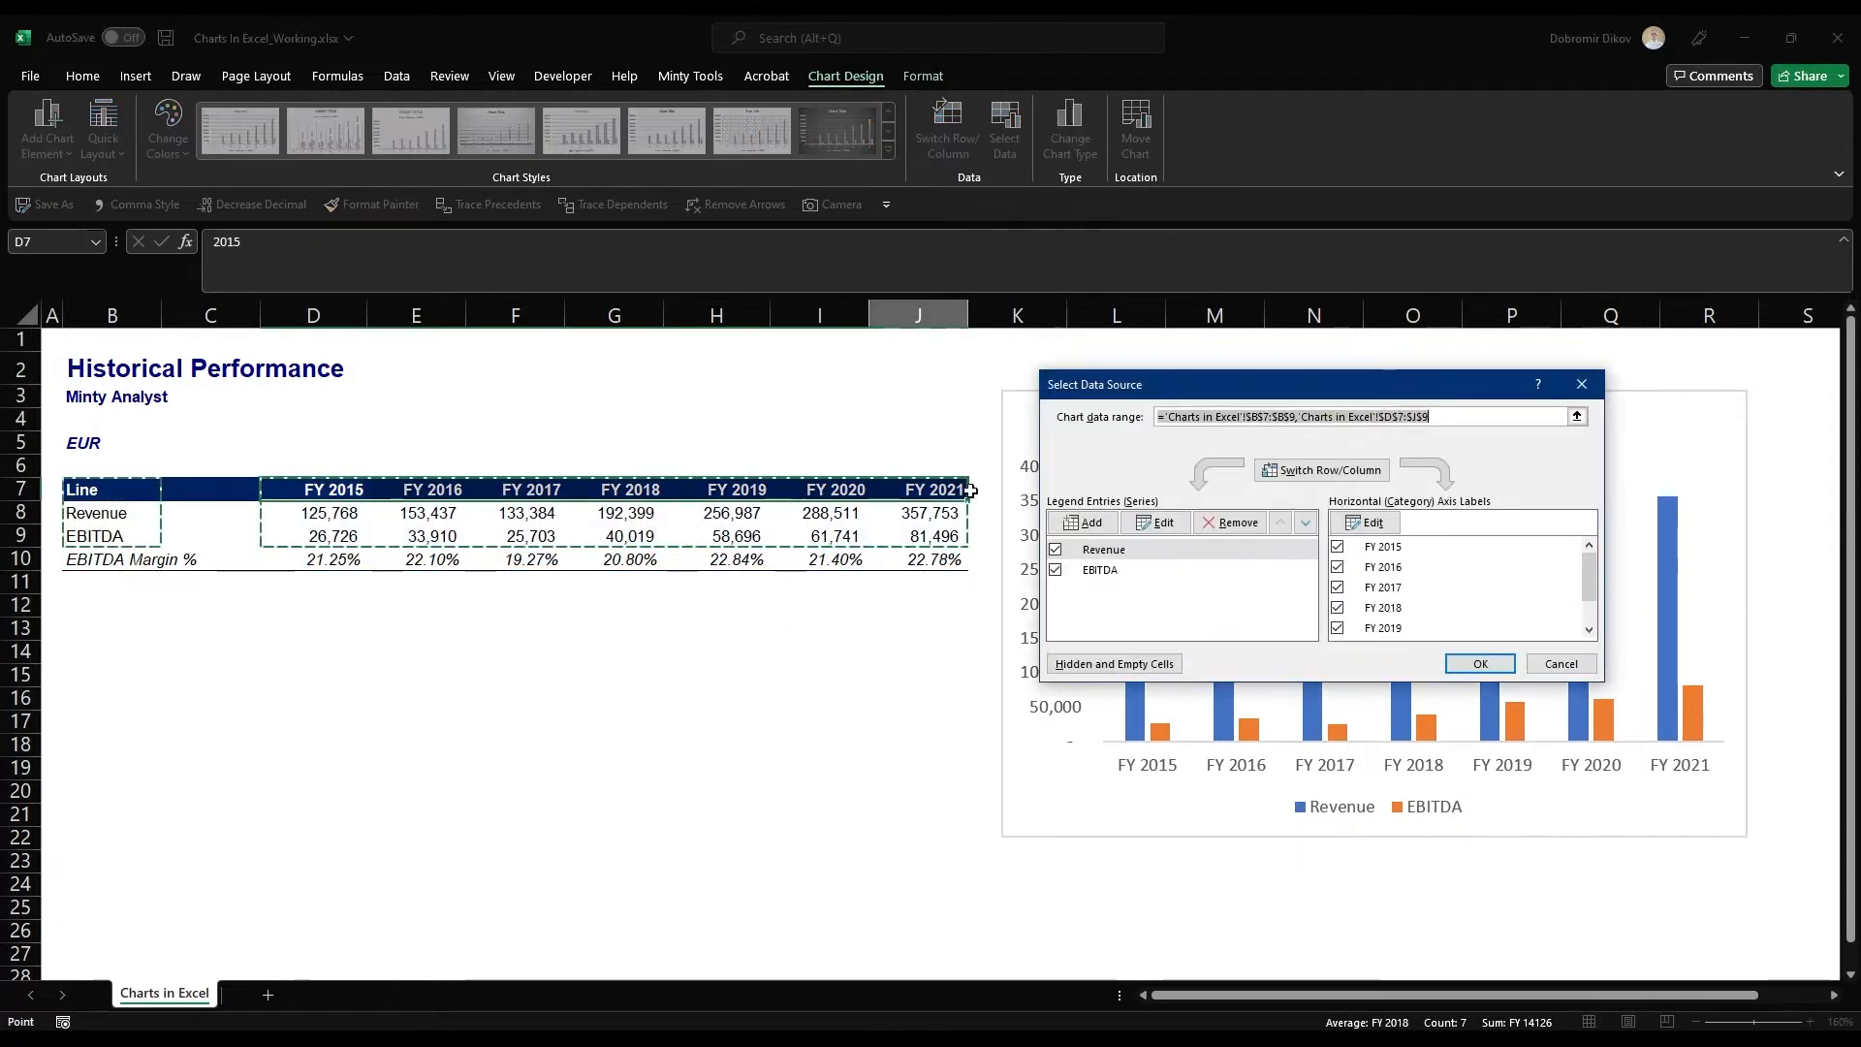
{"action": "left_click", "coordinate": [1105, 525]}
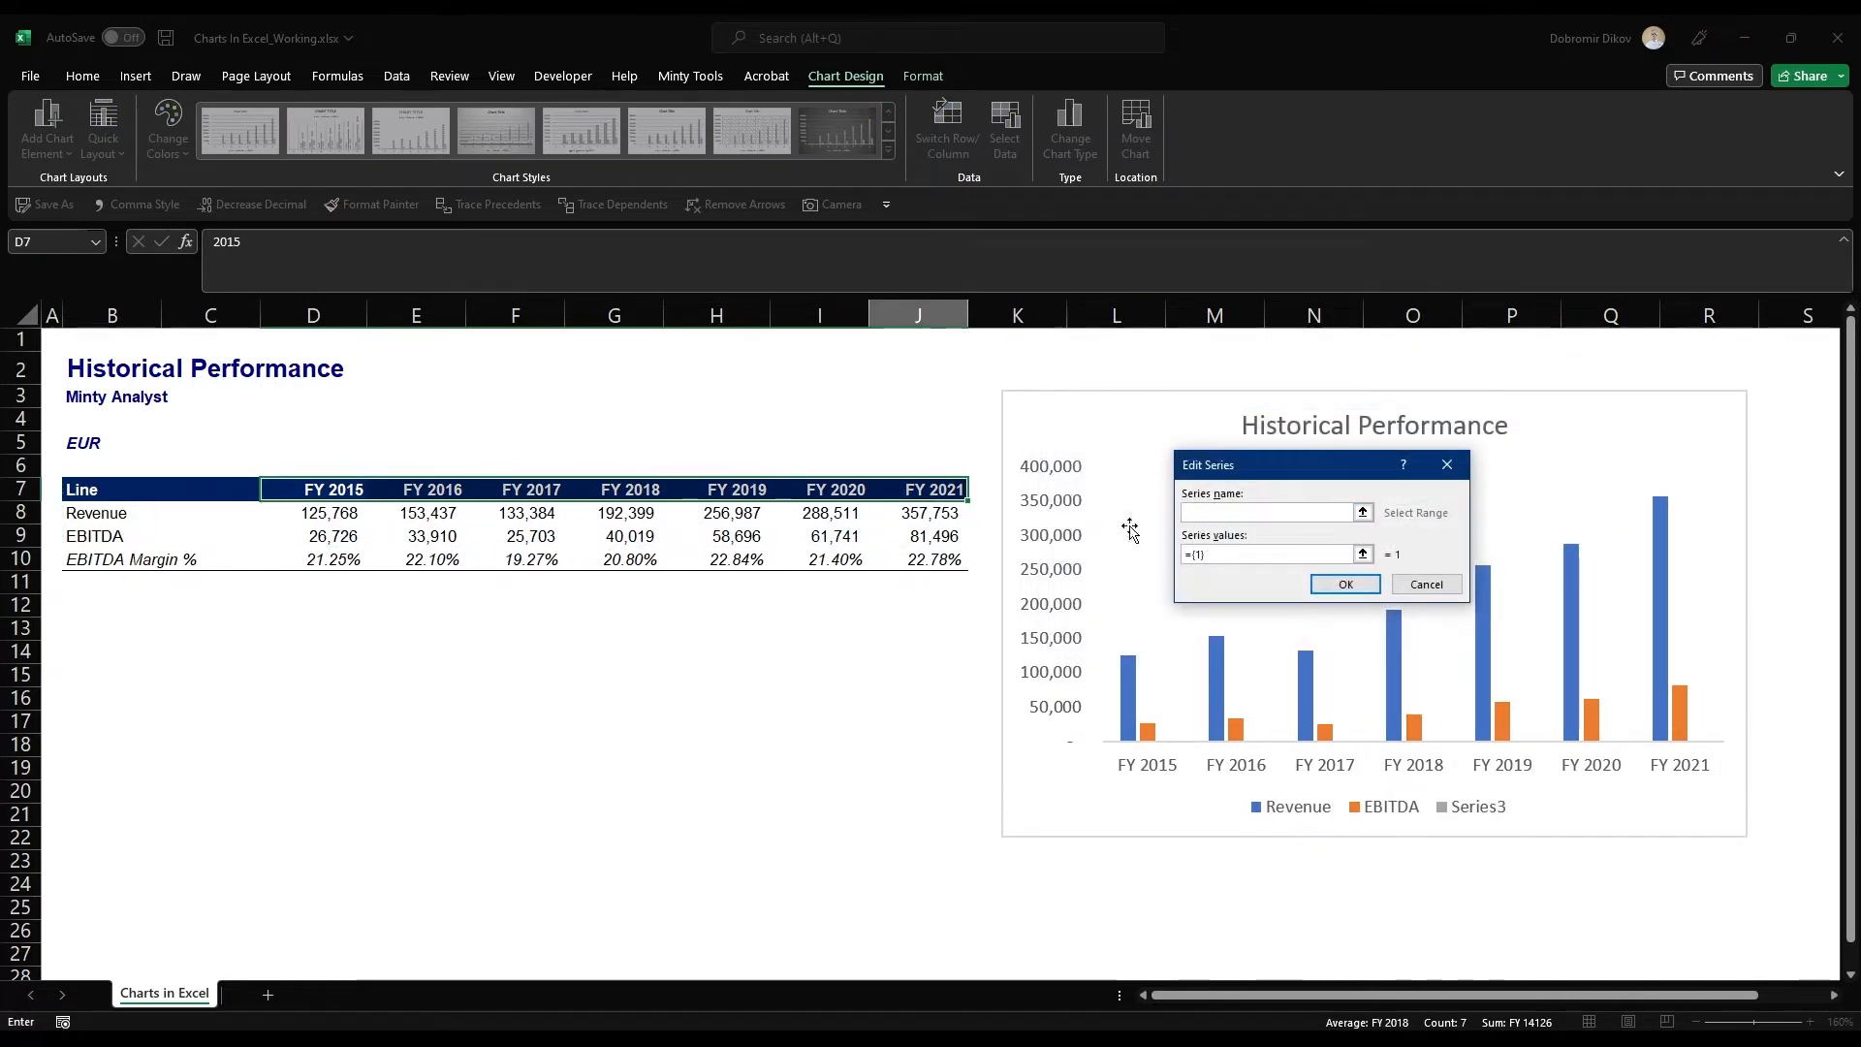
{"action": "left_click", "coordinate": [129, 561]}
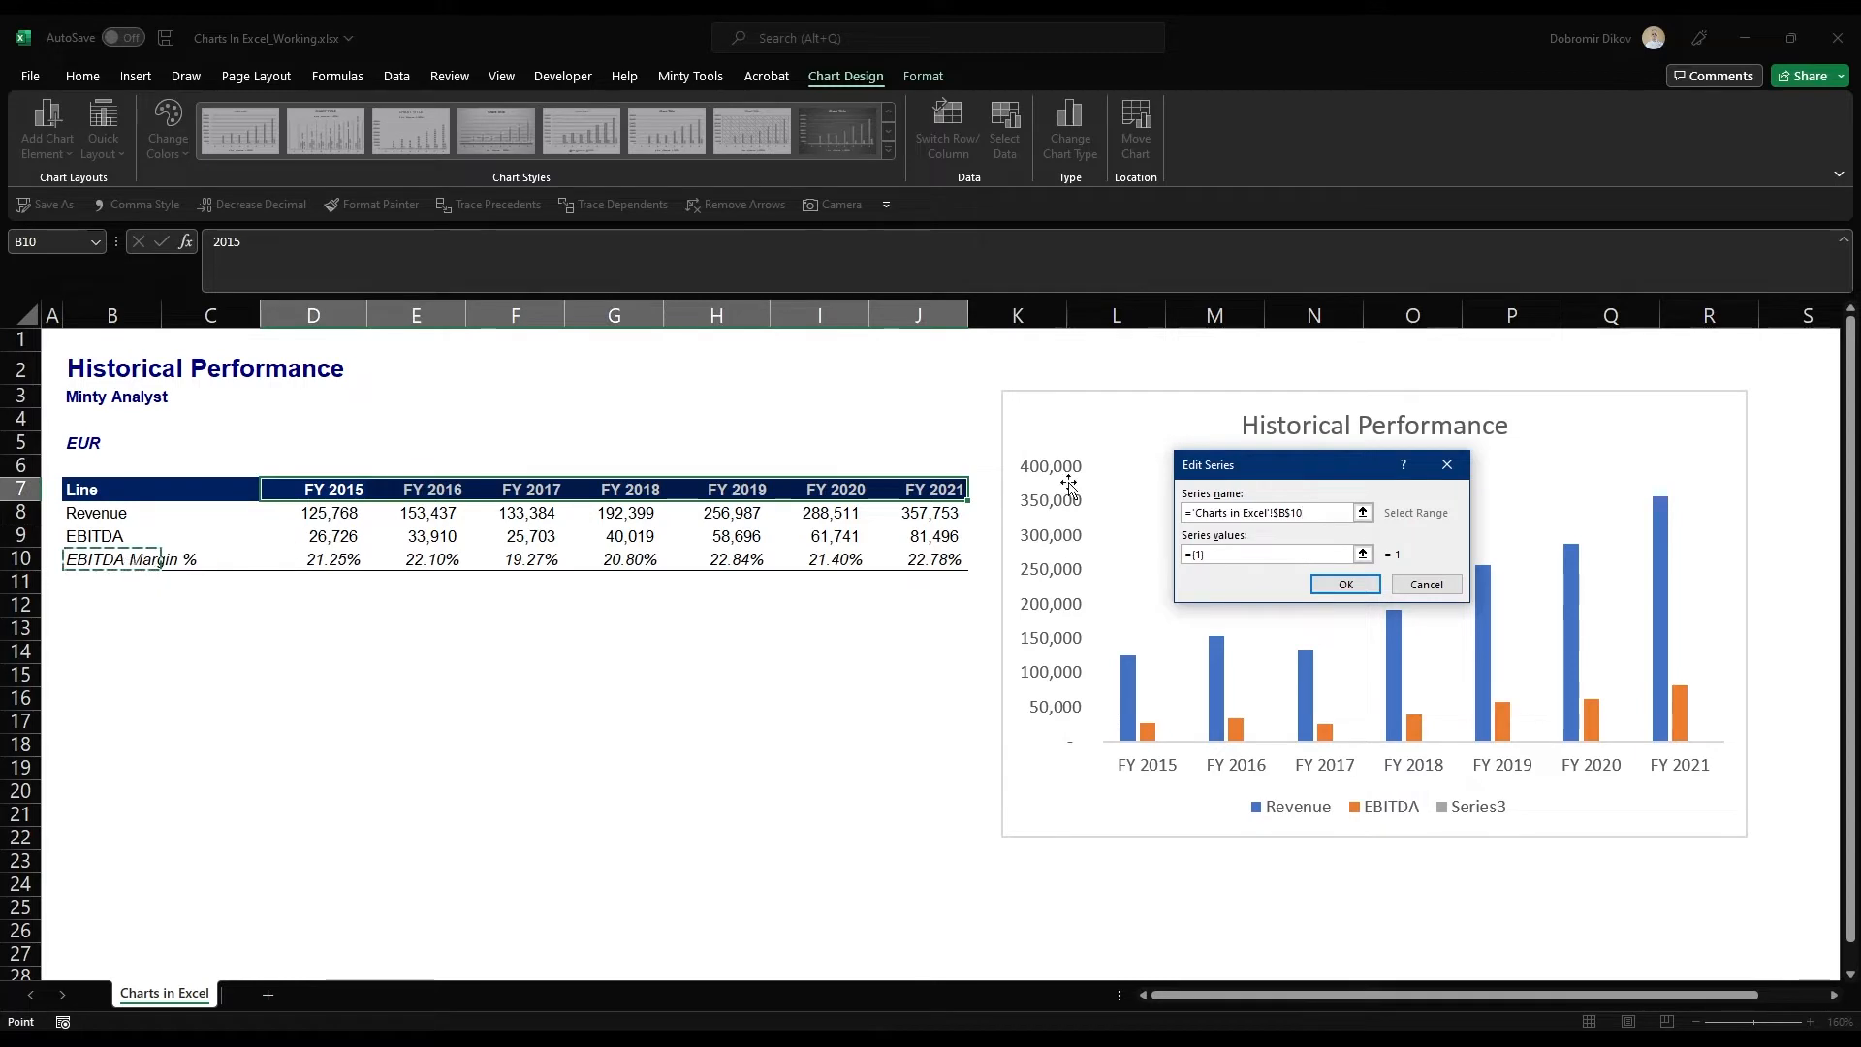
{"action": "left_click", "coordinate": [1229, 554]}
{"action": "left_click", "coordinate": [1363, 555]}
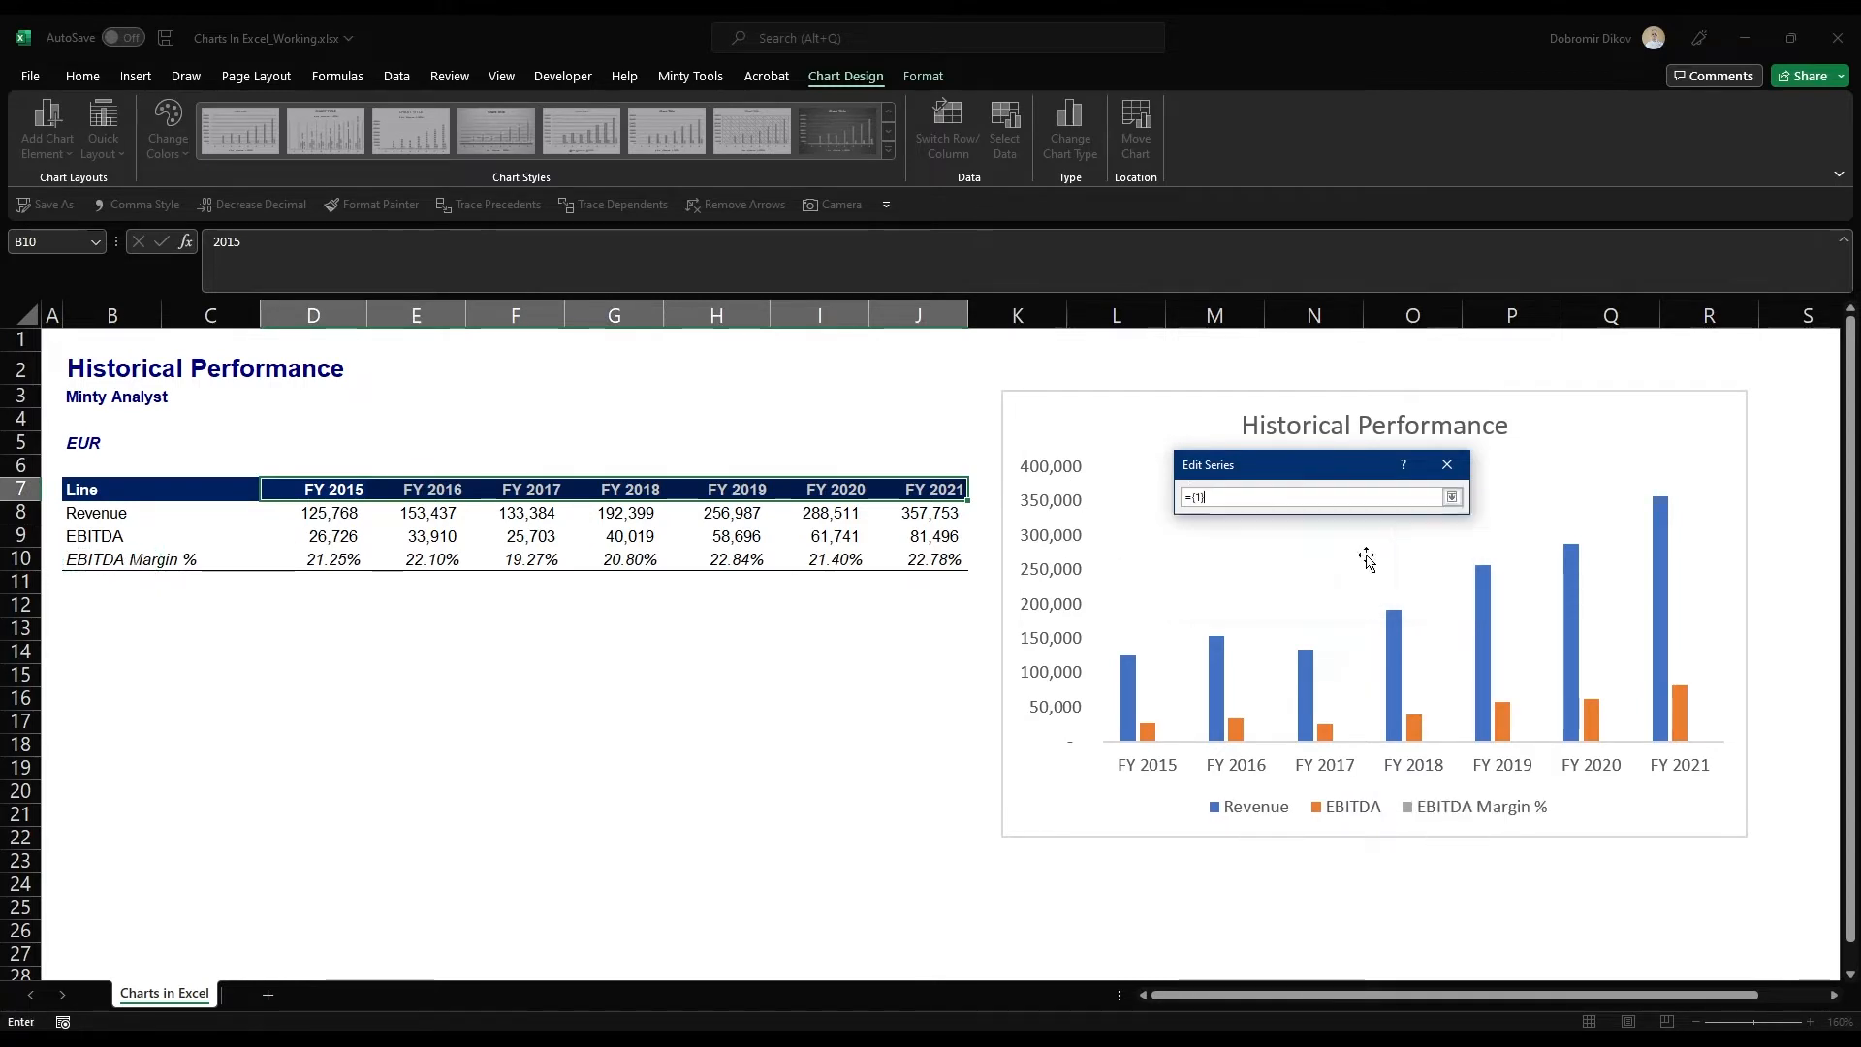
{"action": "left_click_drag", "start_coordinate": [291, 560], "coordinate": [952, 560]}
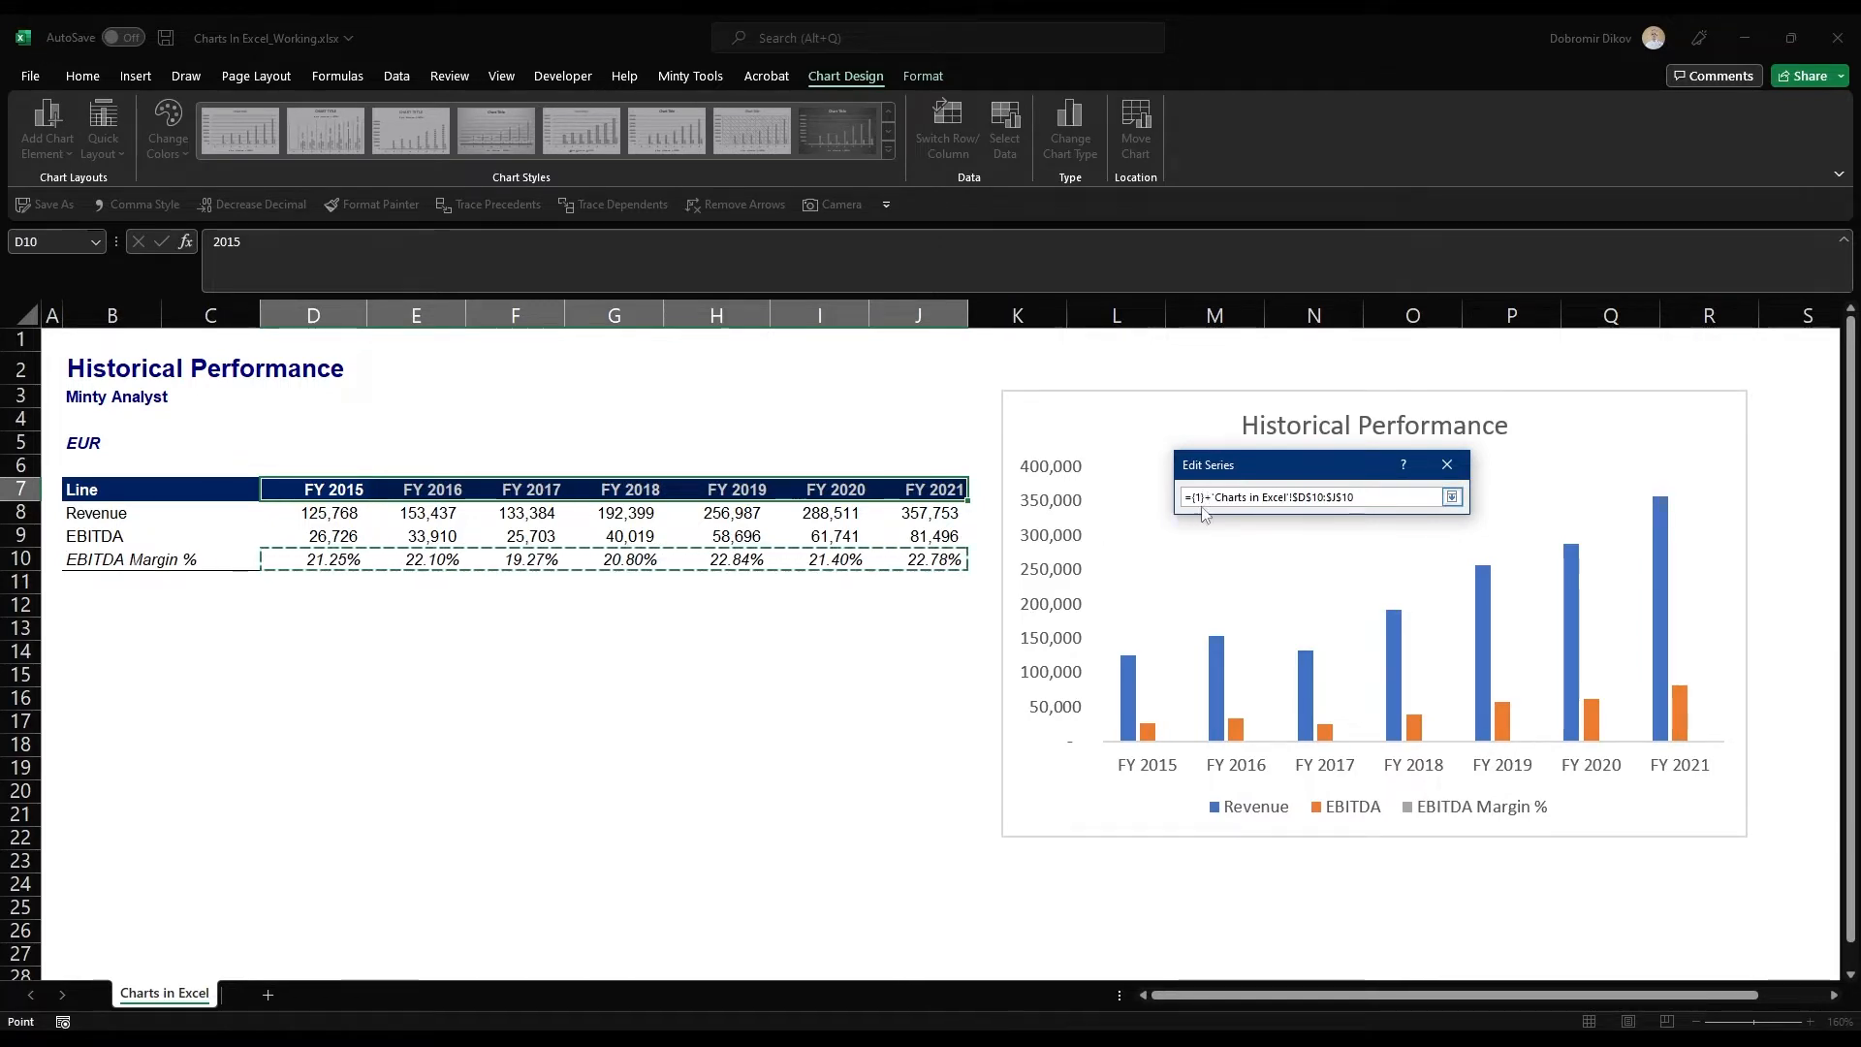
{"action": "left_click_drag", "start_coordinate": [1213, 499], "coordinate": [1195, 501]}
{"action": "key", "text": "BackSpace"}
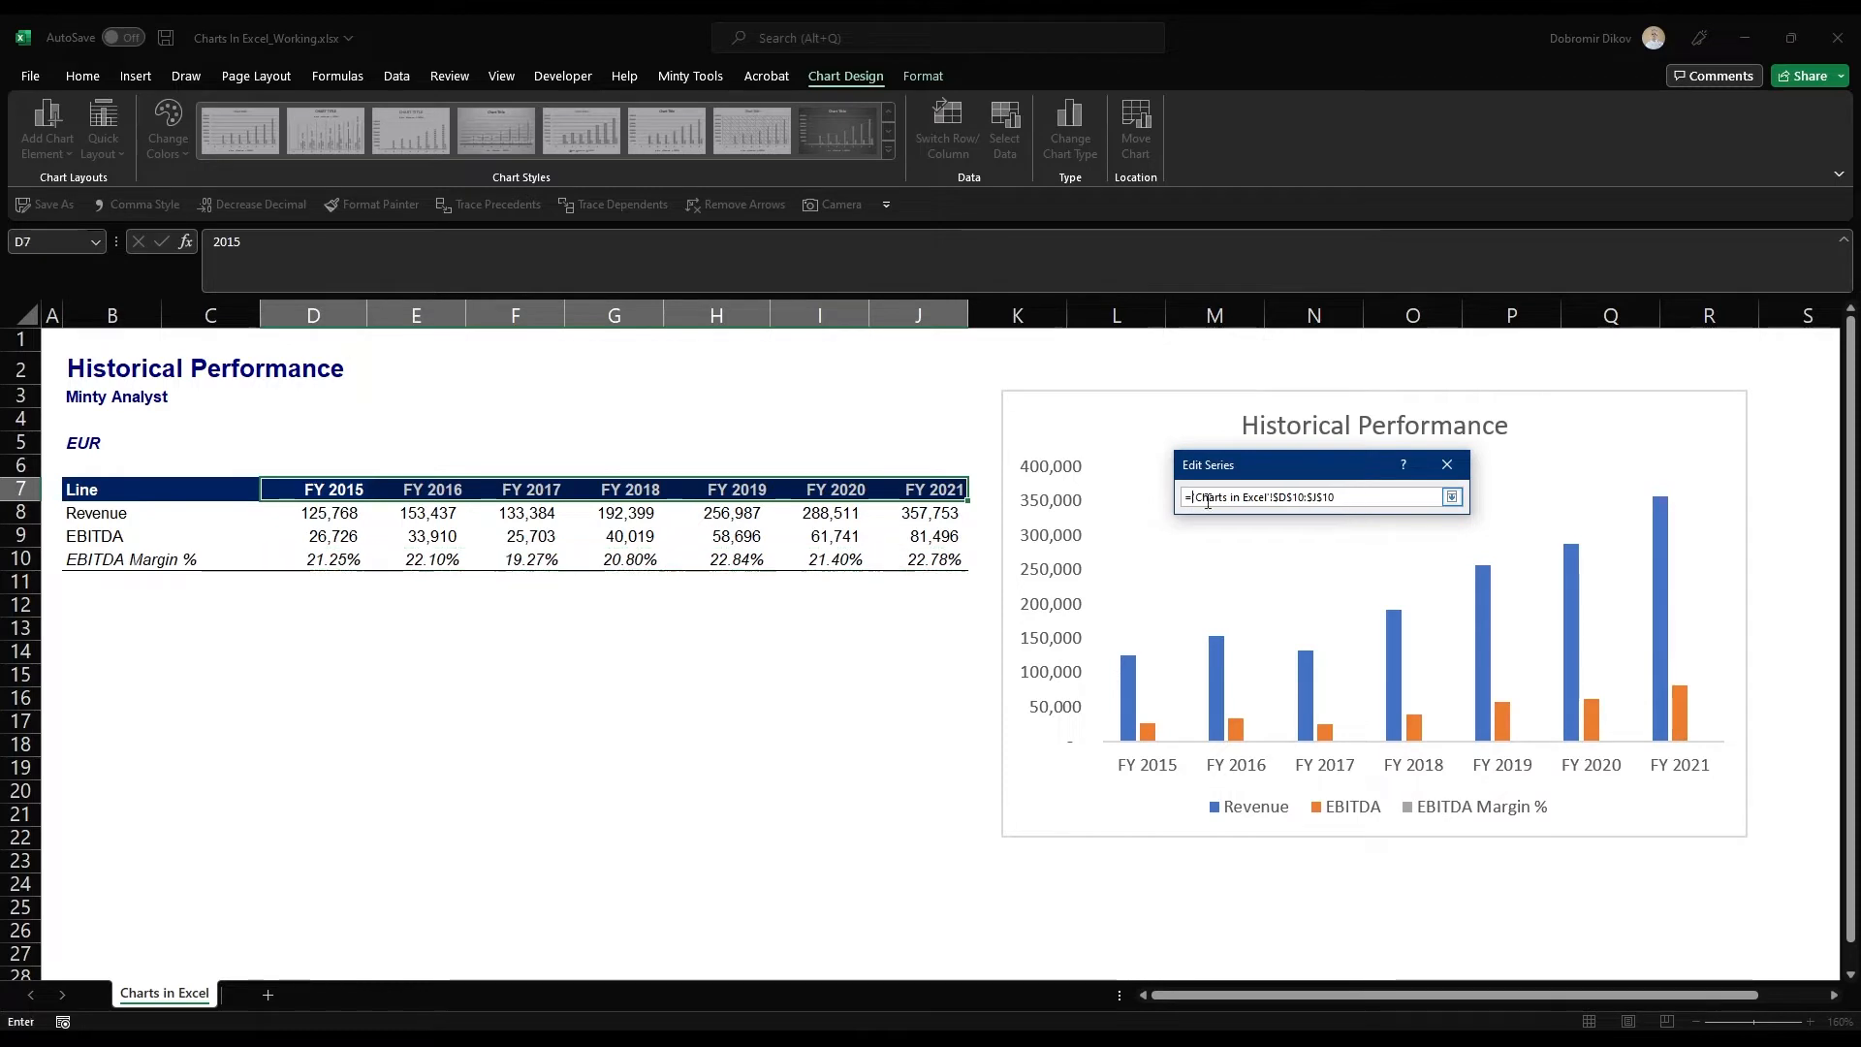
{"action": "left_click", "coordinate": [1451, 496]}
{"action": "left_click", "coordinate": [1369, 585]}
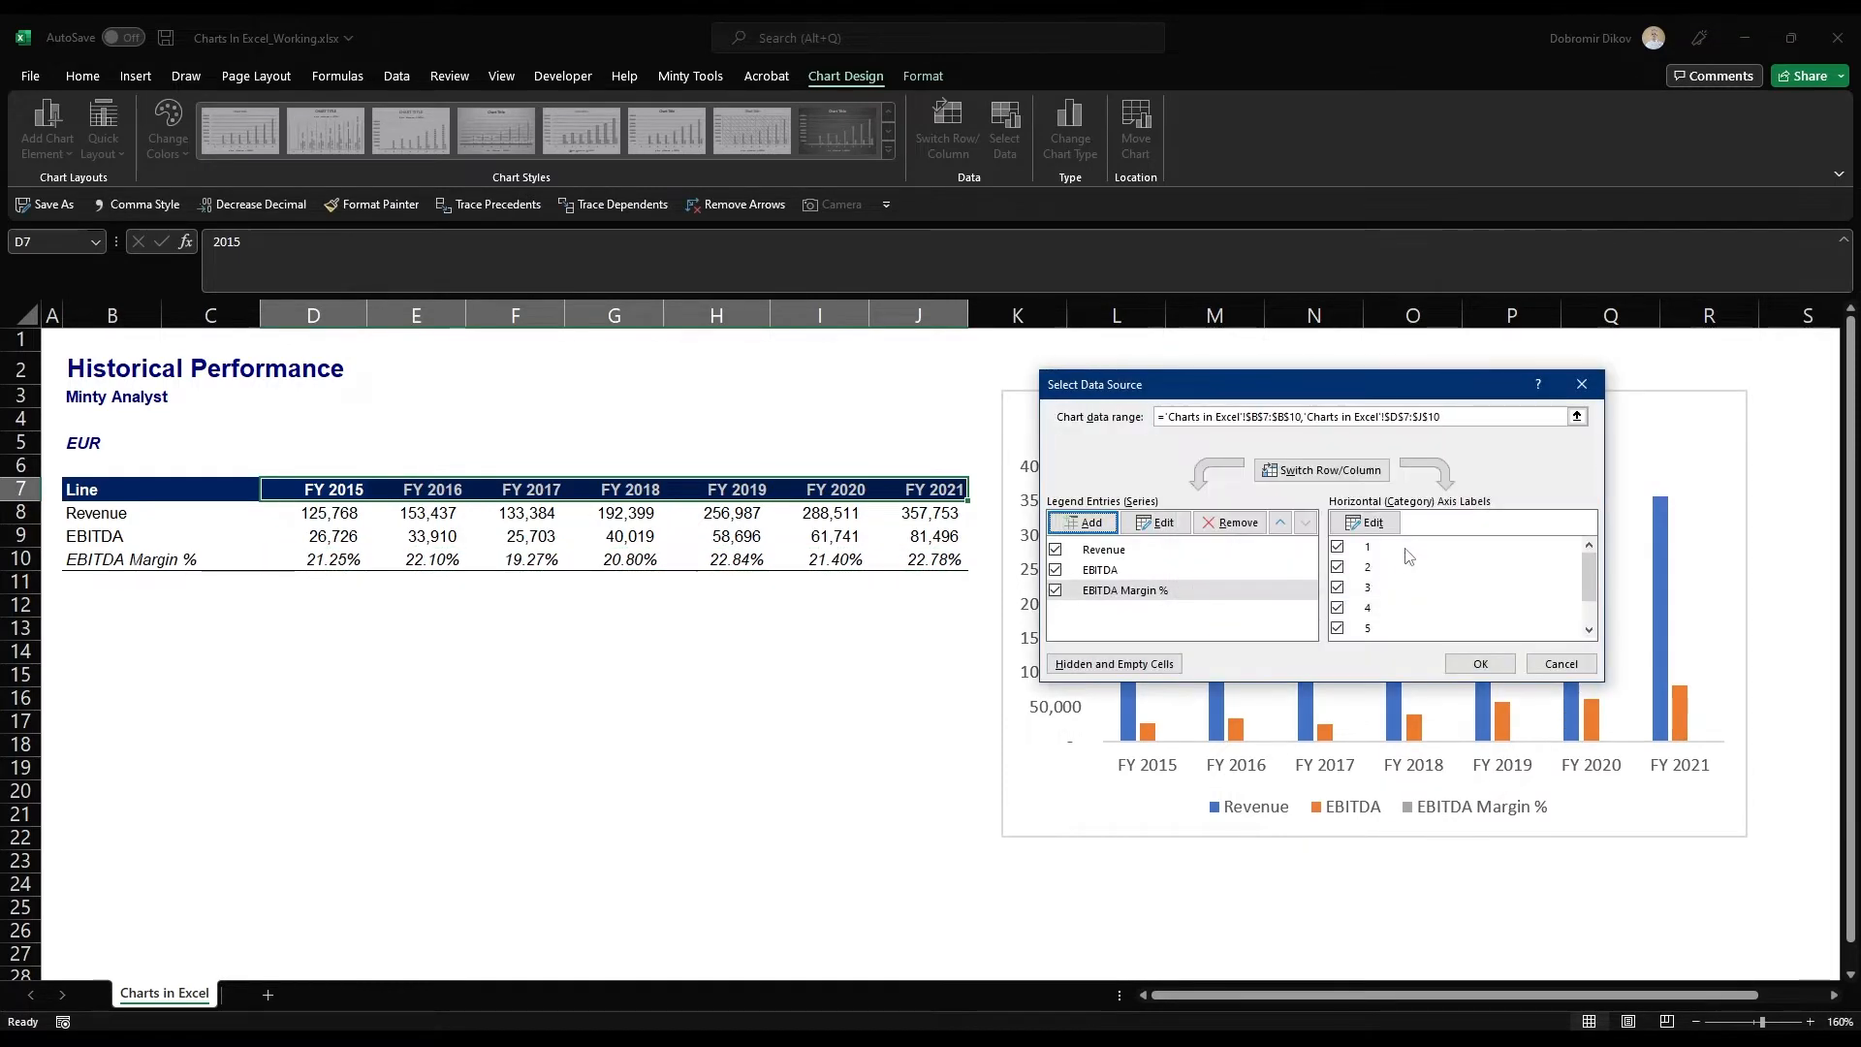
{"action": "left_click", "coordinate": [1140, 591]}
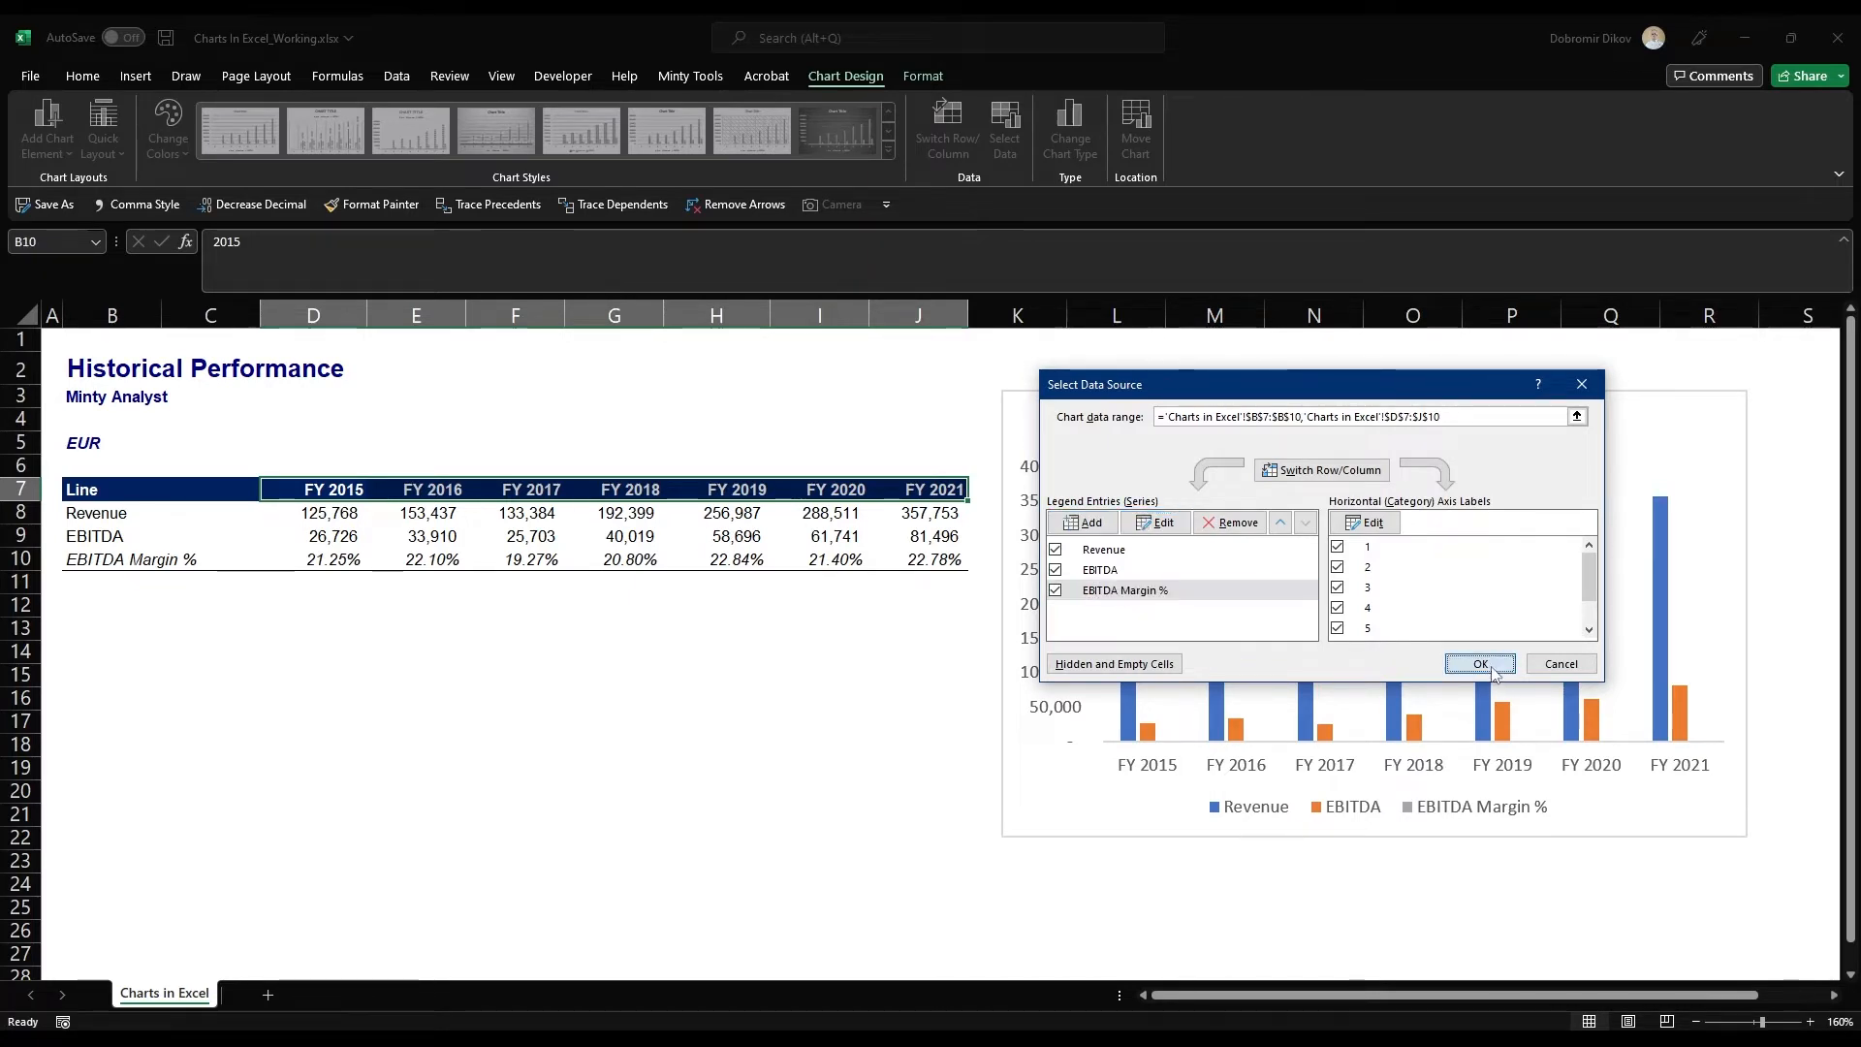
{"action": "left_click", "coordinate": [1480, 664]}
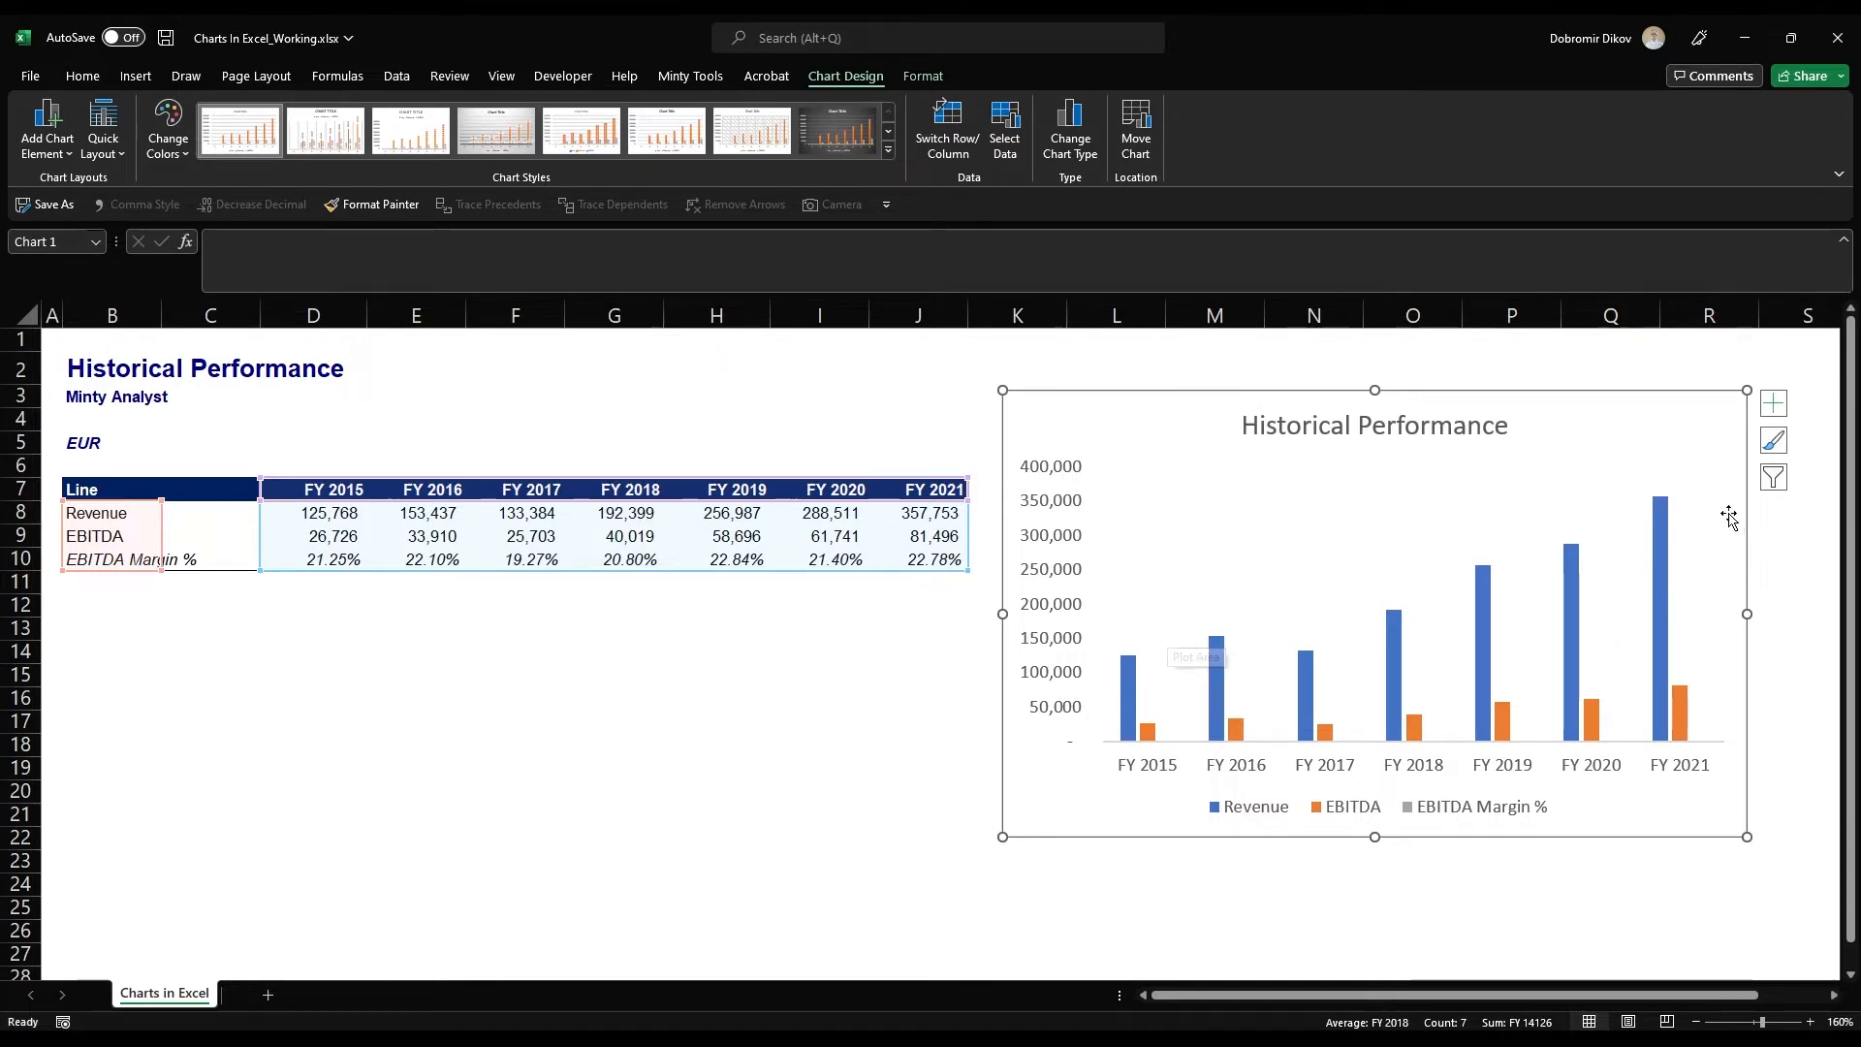
Change the chart to a combo type with EBITDA Margin % as a line on the secondary axis
{"action": "left_click", "coordinate": [1071, 143]}
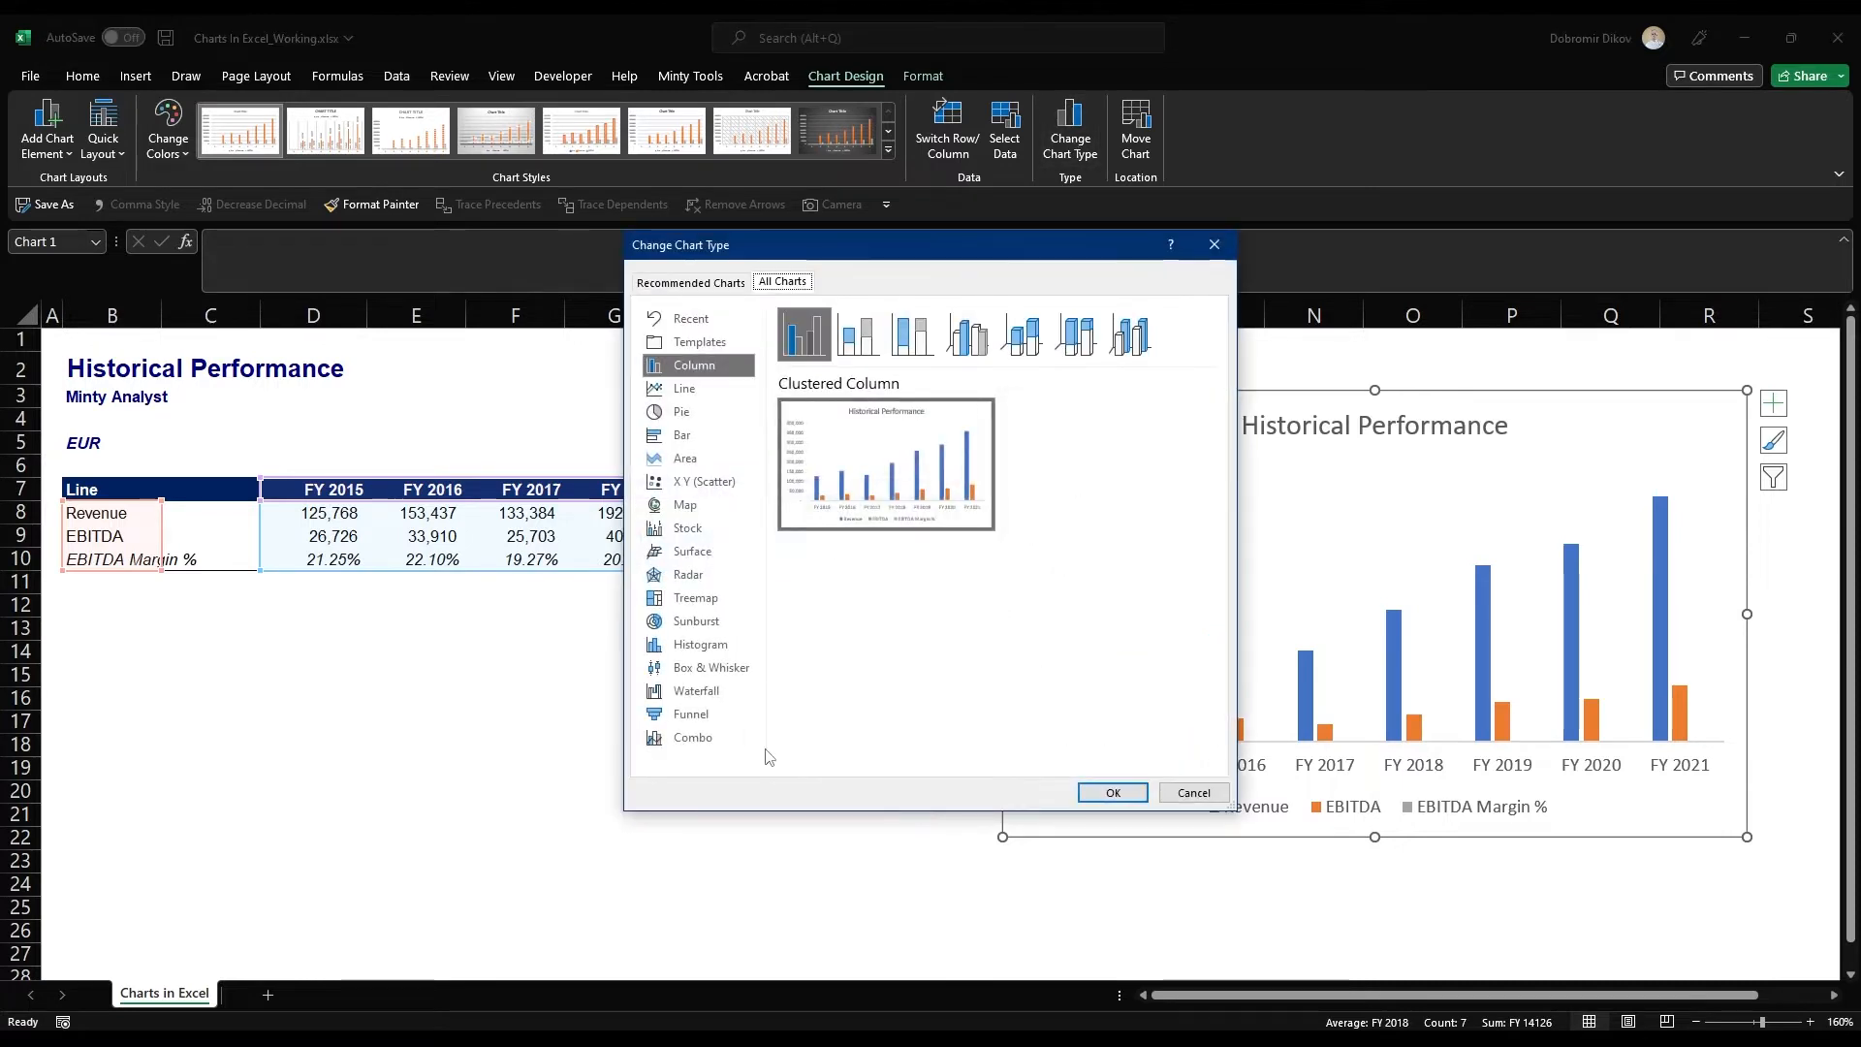
{"action": "left_click", "coordinate": [693, 739]}
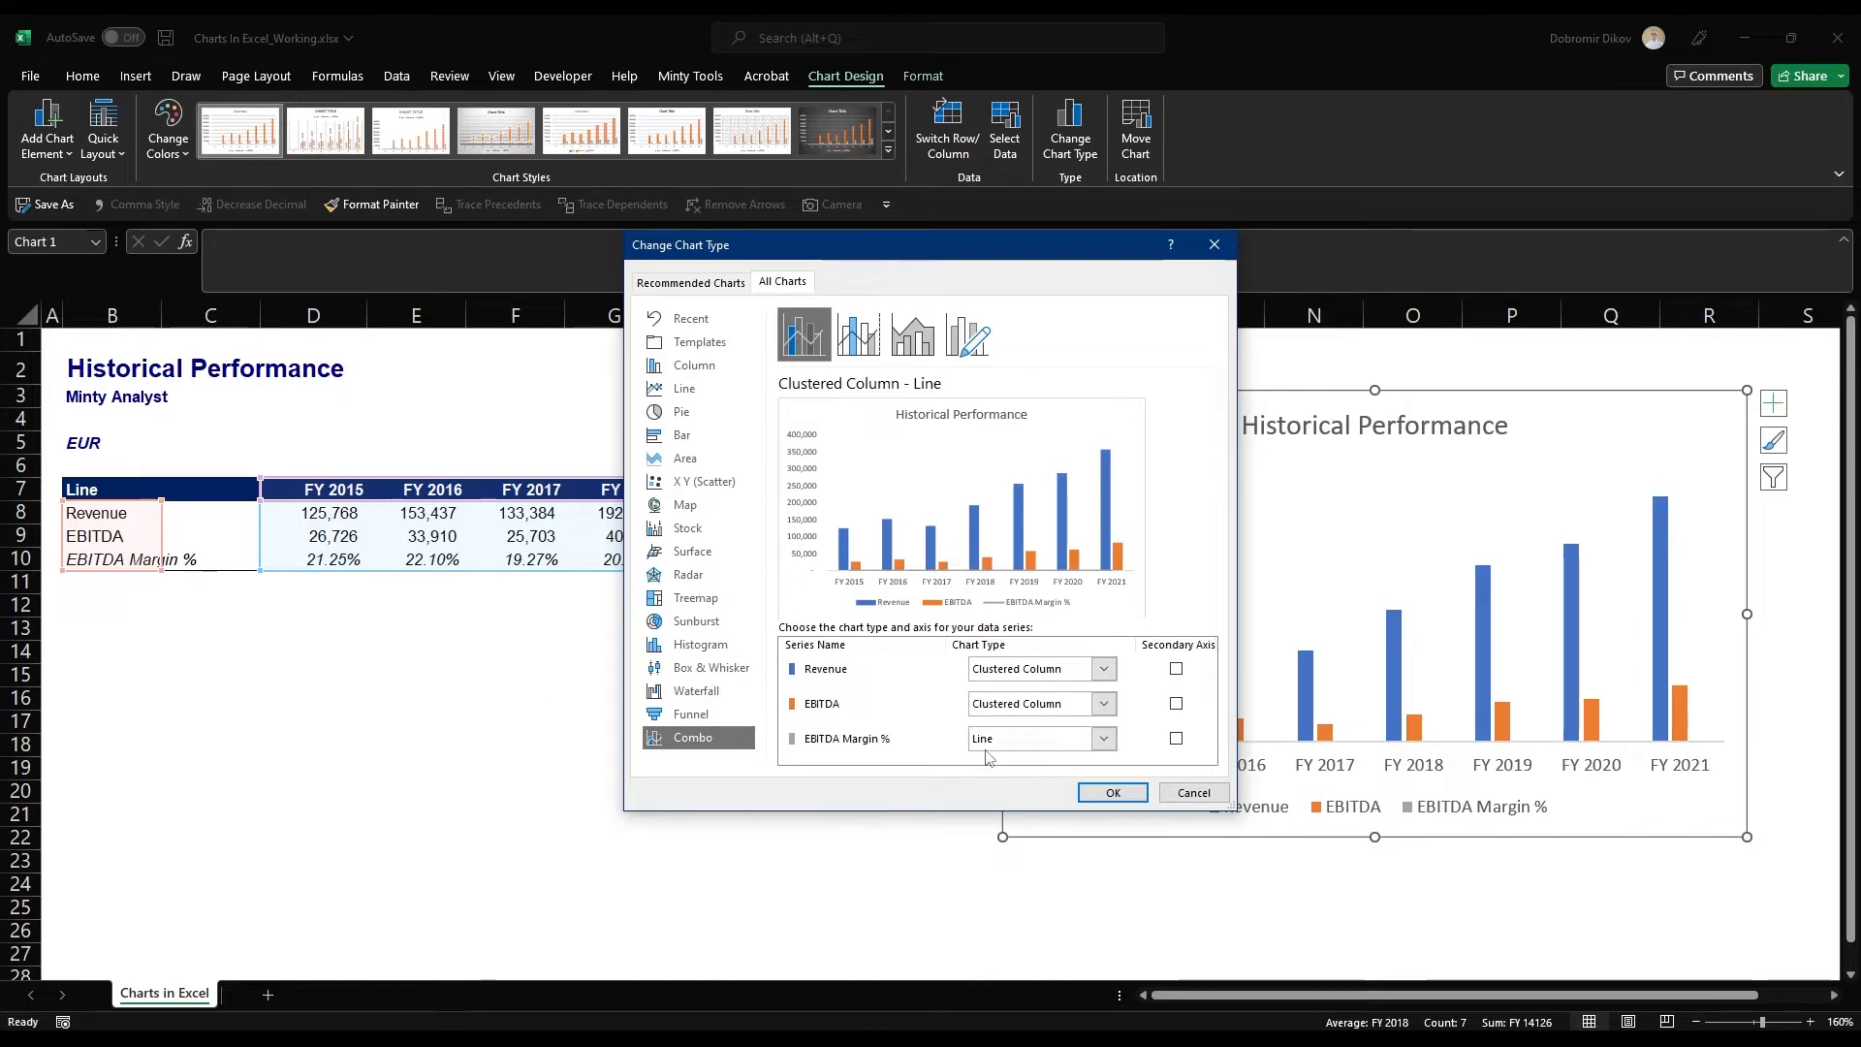
{"action": "left_click", "coordinate": [1177, 742]}
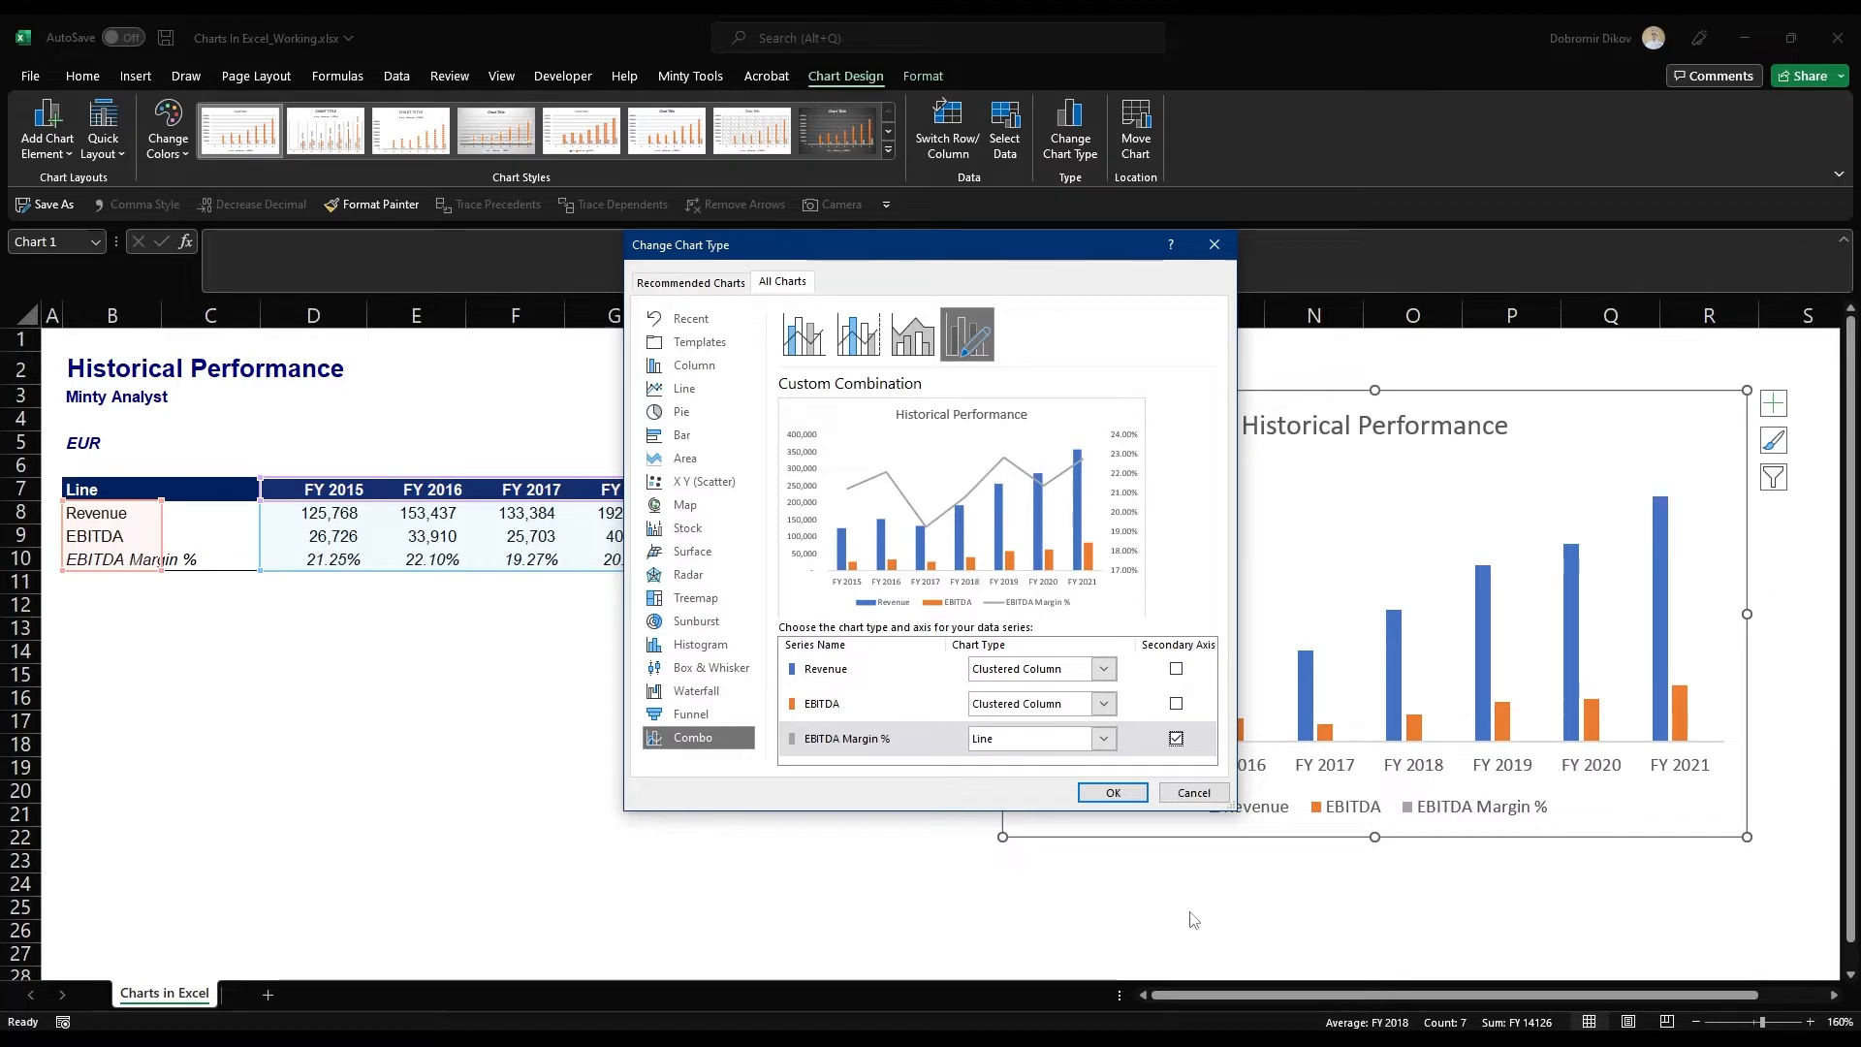
{"action": "left_click", "coordinate": [1112, 791]}
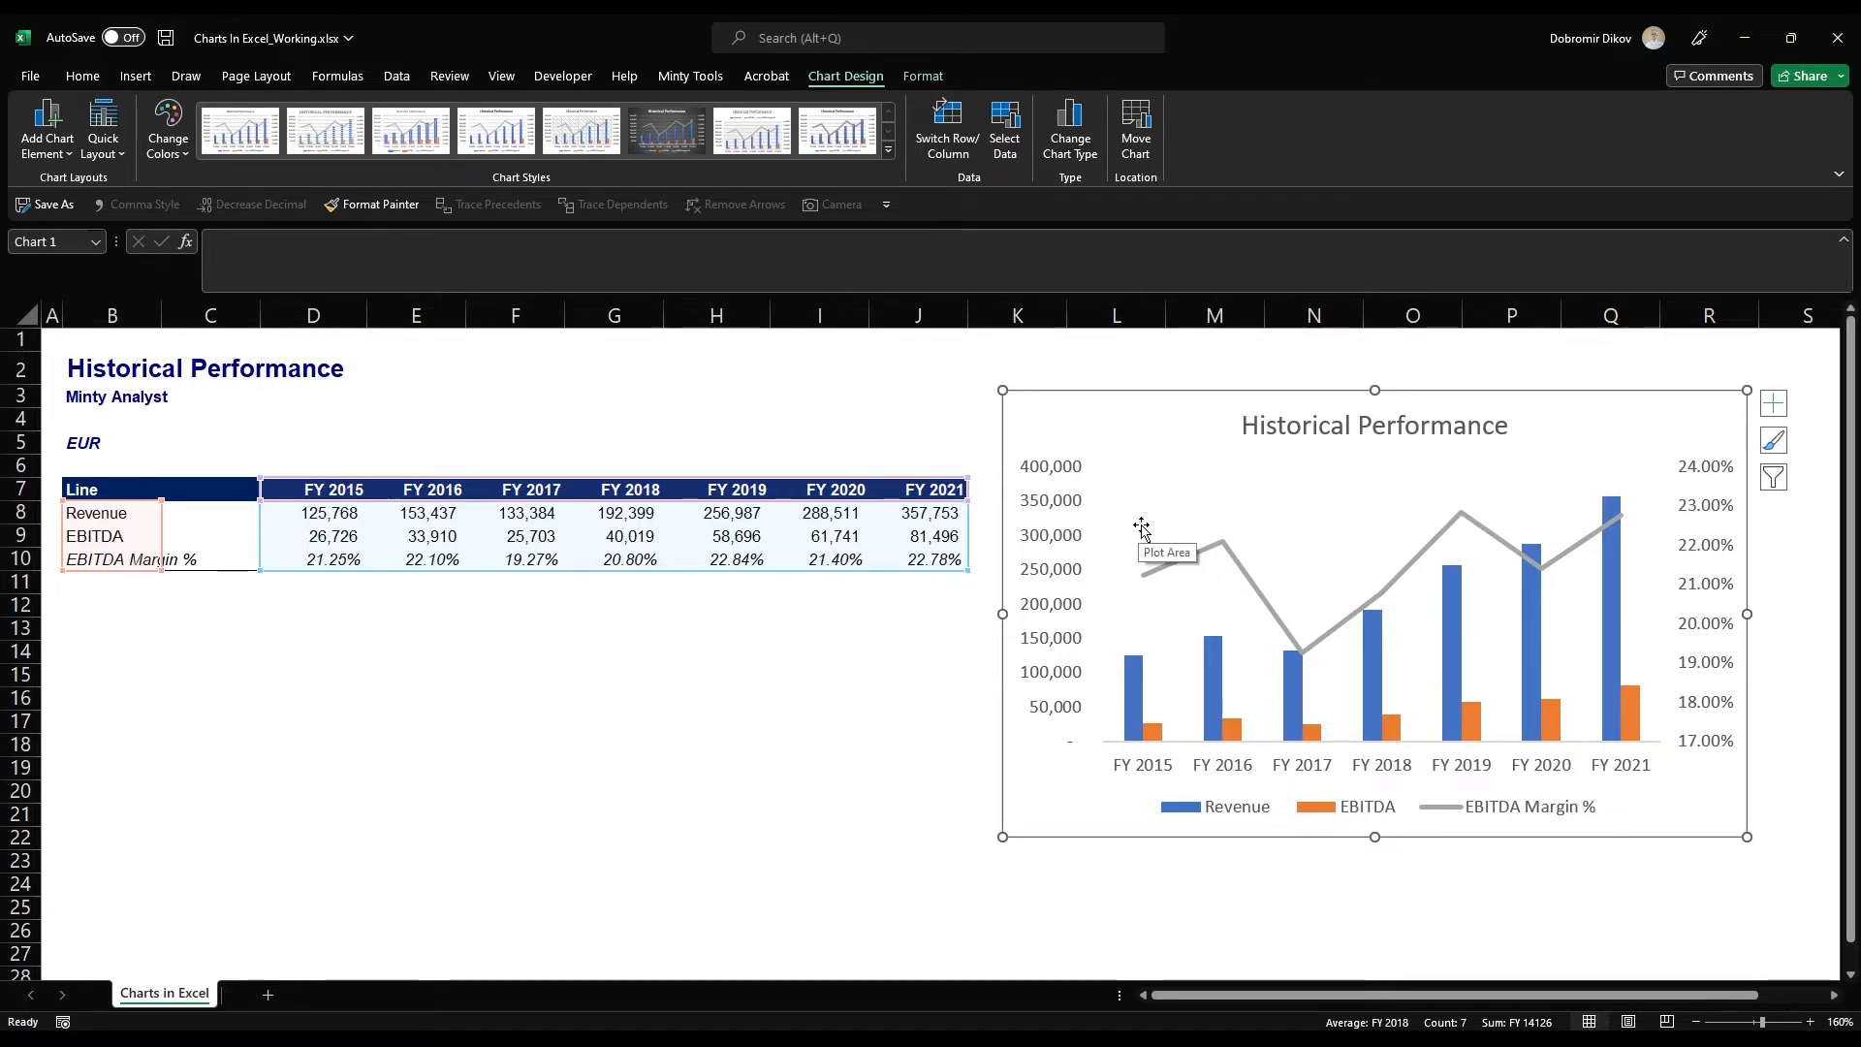
Add data labels to the Revenue columns and move the chart so it spans roughly columns H to N
{"action": "right_click", "coordinate": [1132, 678]}
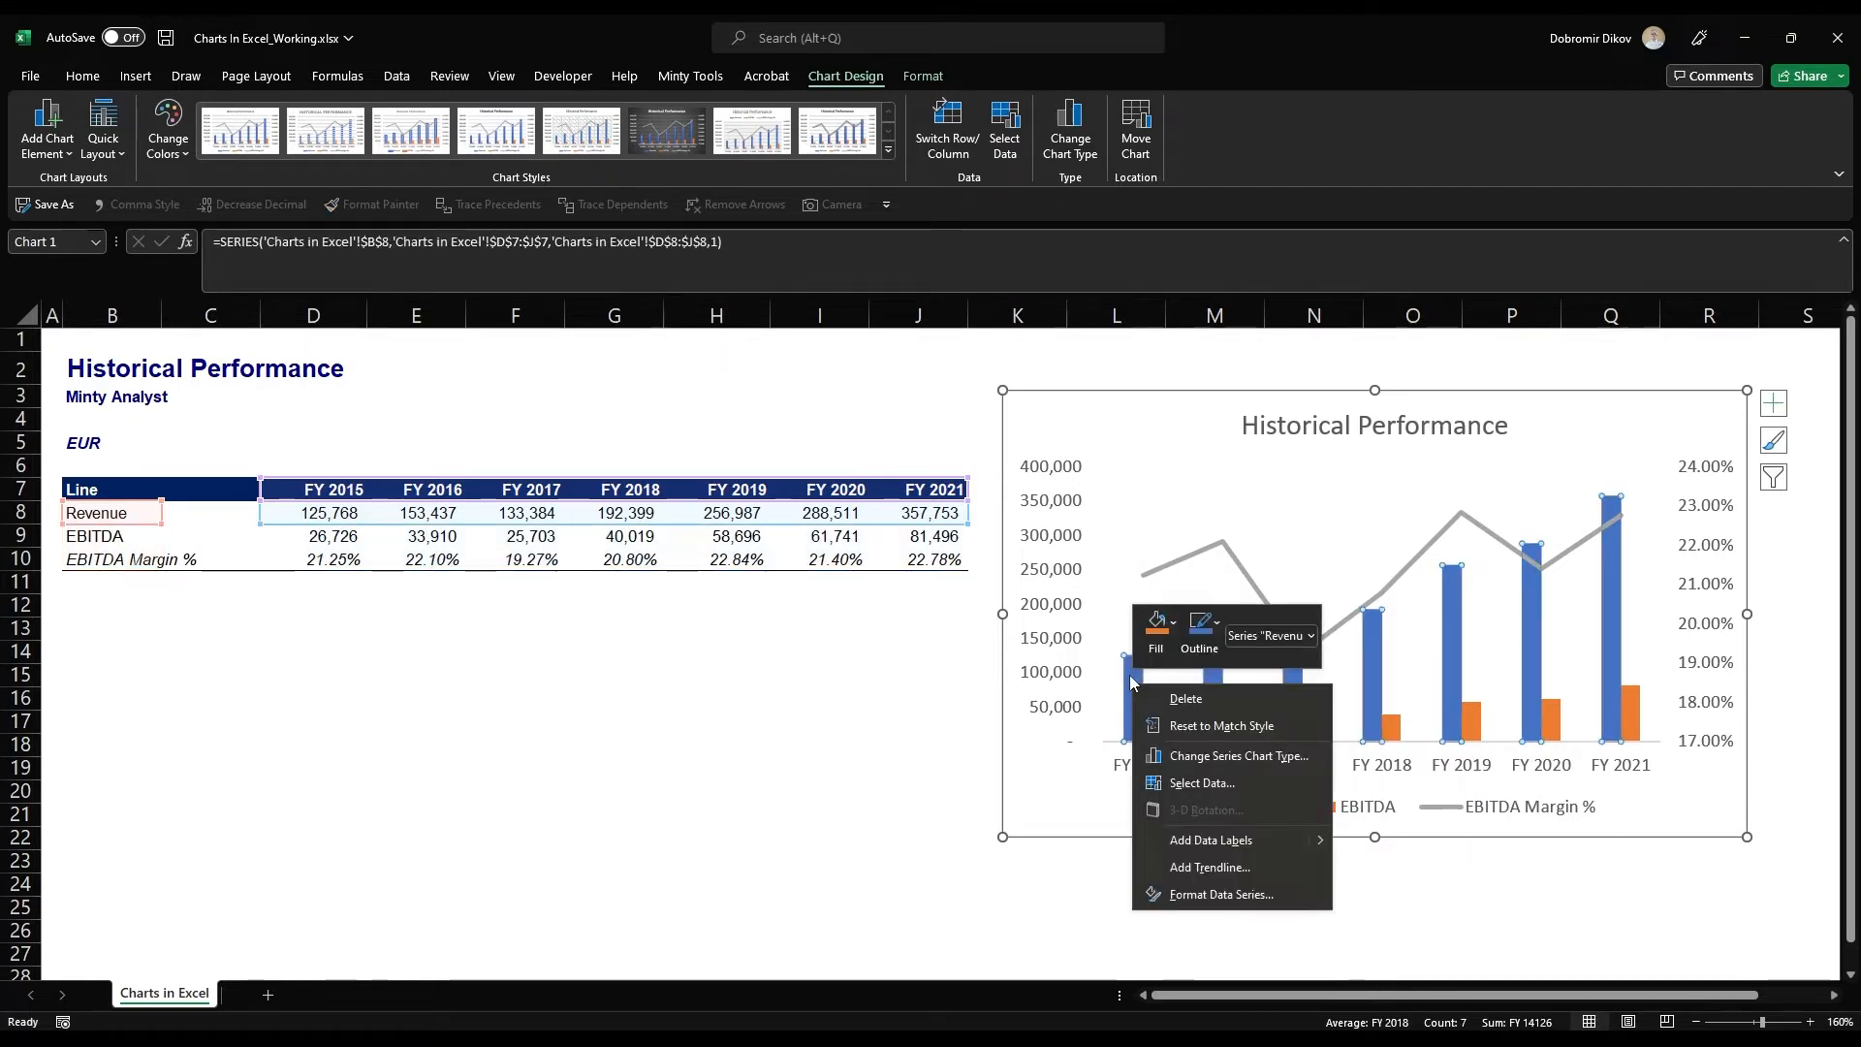
{"action": "key", "text": "Escape"}
{"action": "right_click", "coordinate": [1132, 677]}
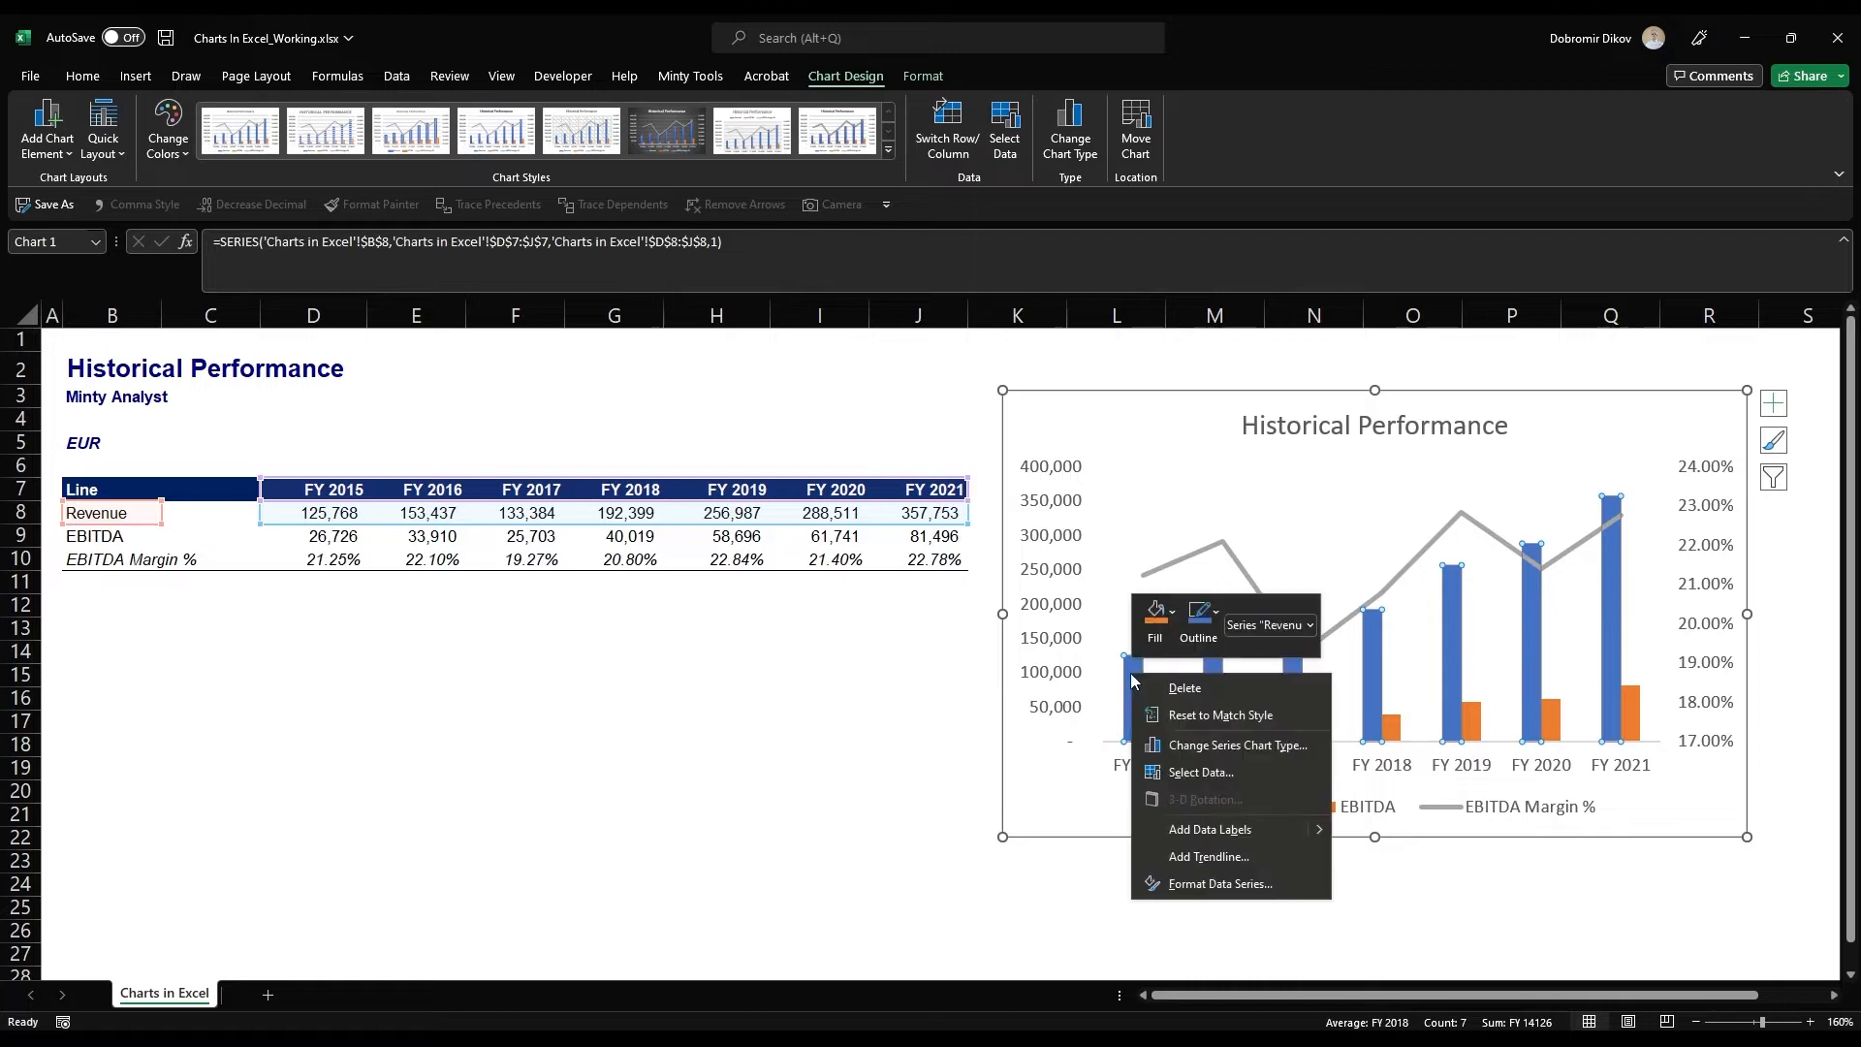
{"action": "left_click", "coordinate": [1195, 829]}
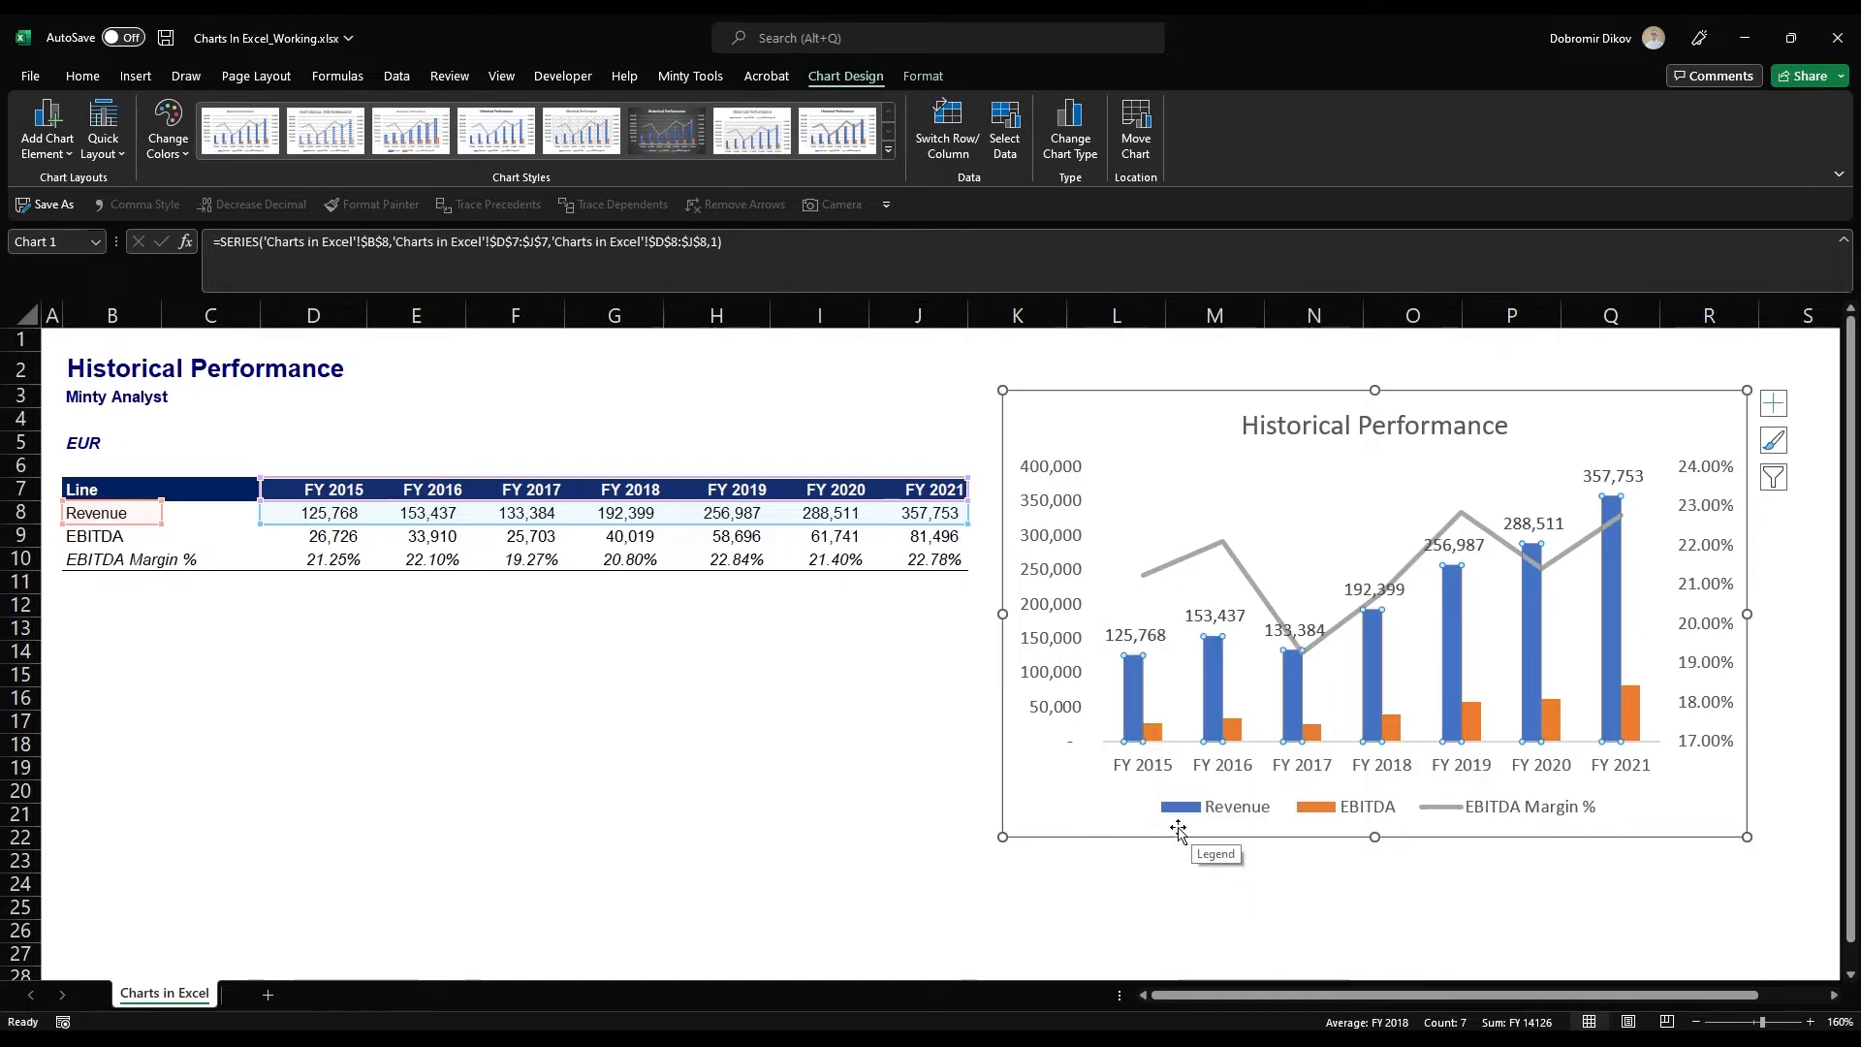
{"action": "left_click_drag", "start_coordinate": [1056, 392], "coordinate": [743, 385]}
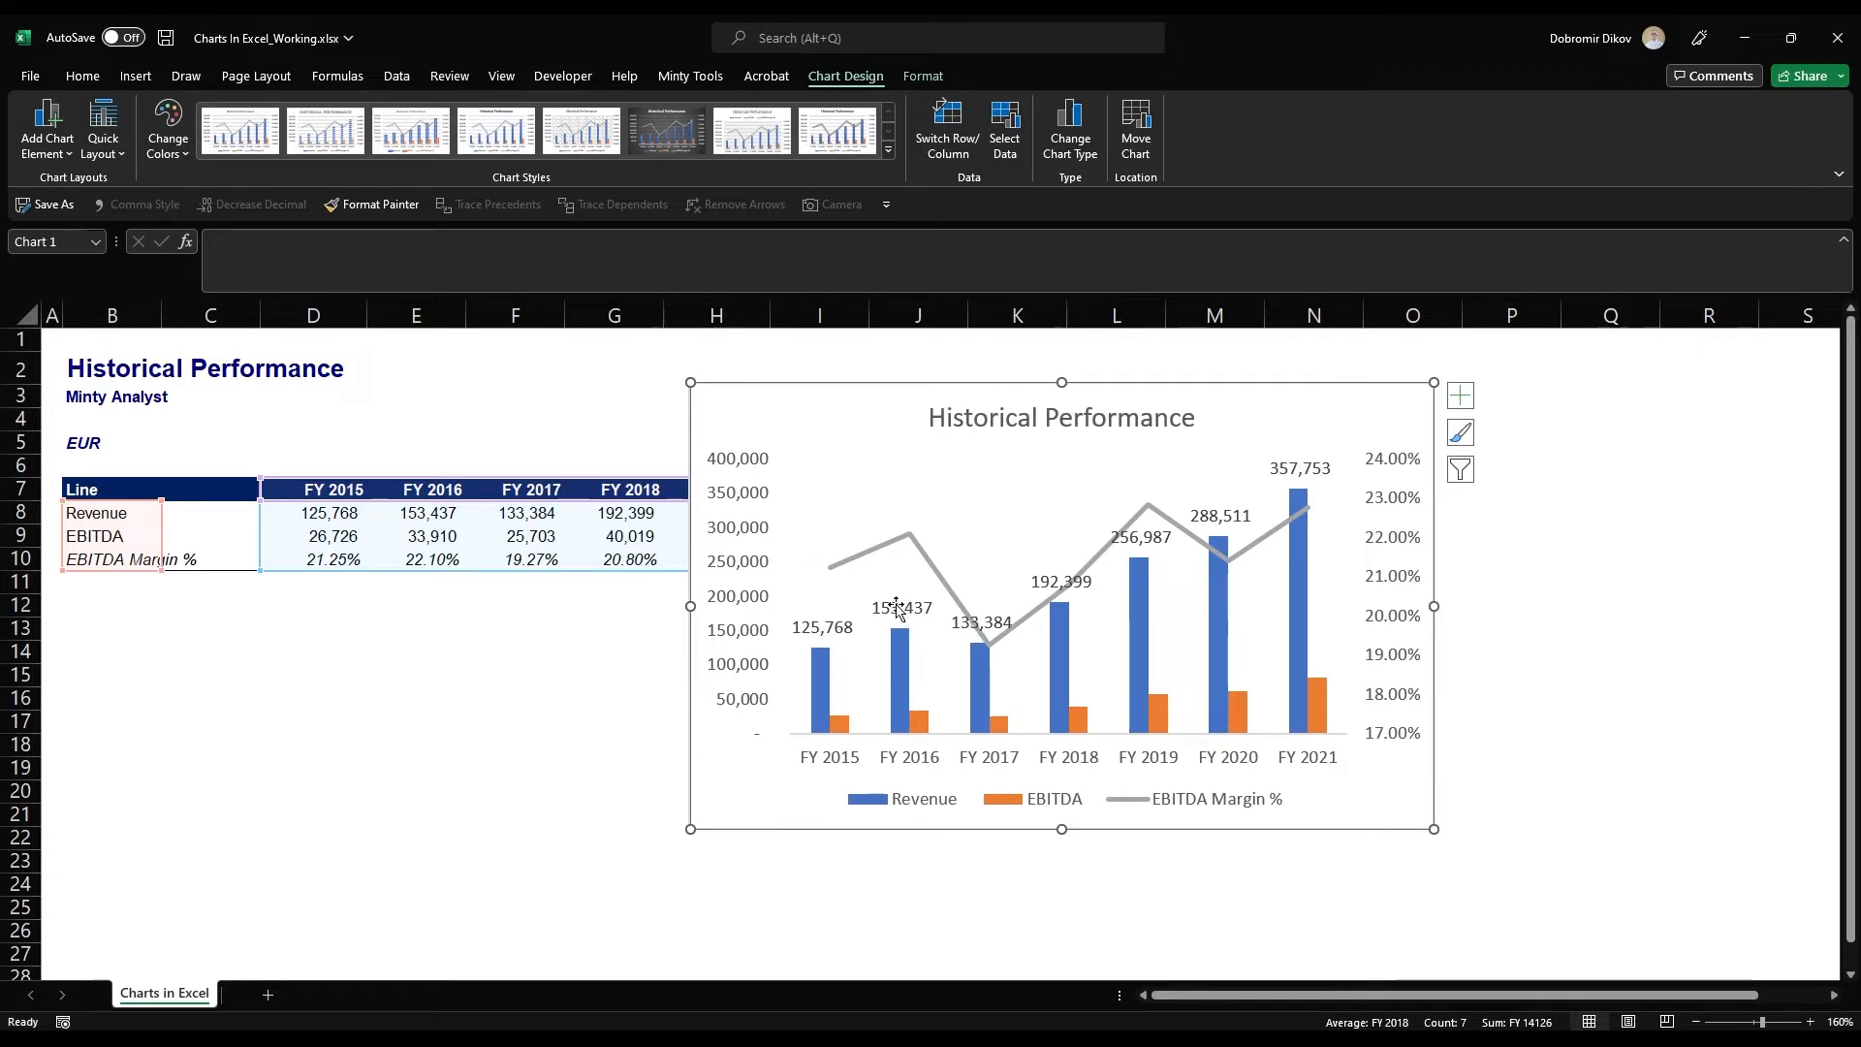
Open the formatting options for the Revenue data labels
{"action": "left_click", "coordinate": [819, 630]}
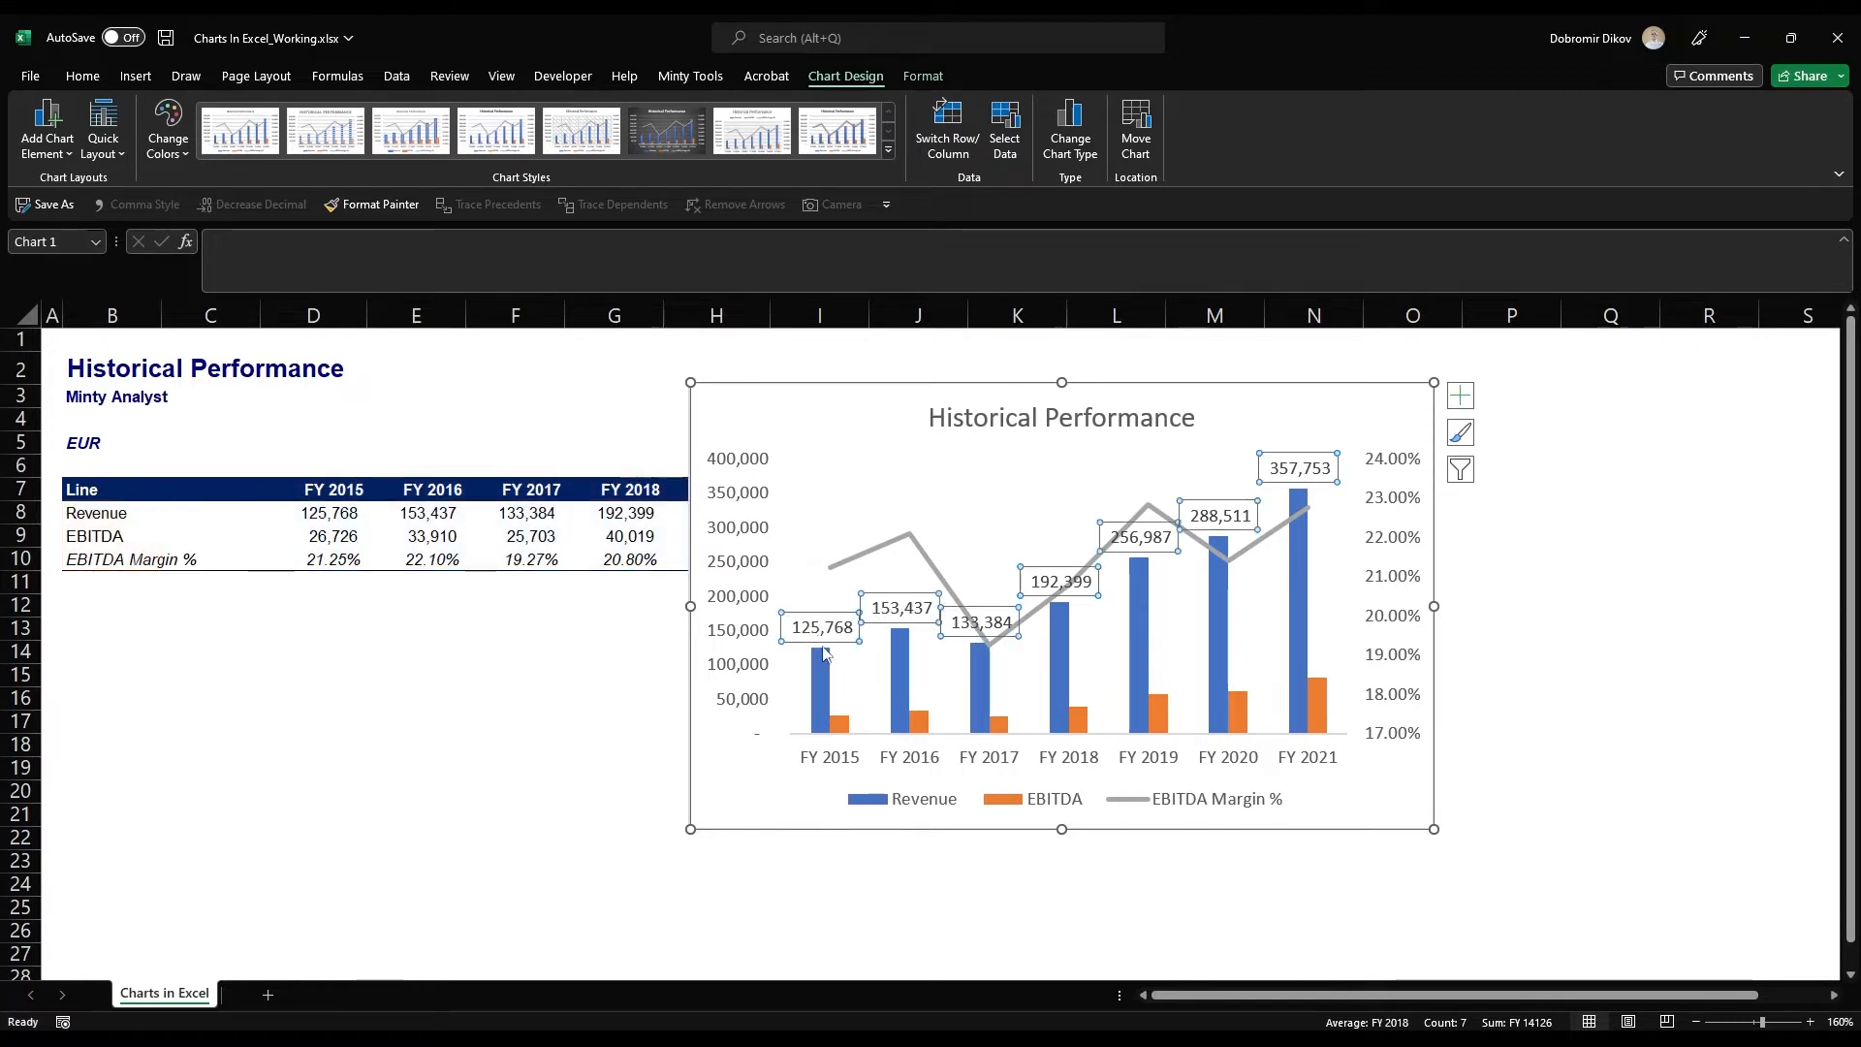
{"action": "right_click", "coordinate": [819, 630]}
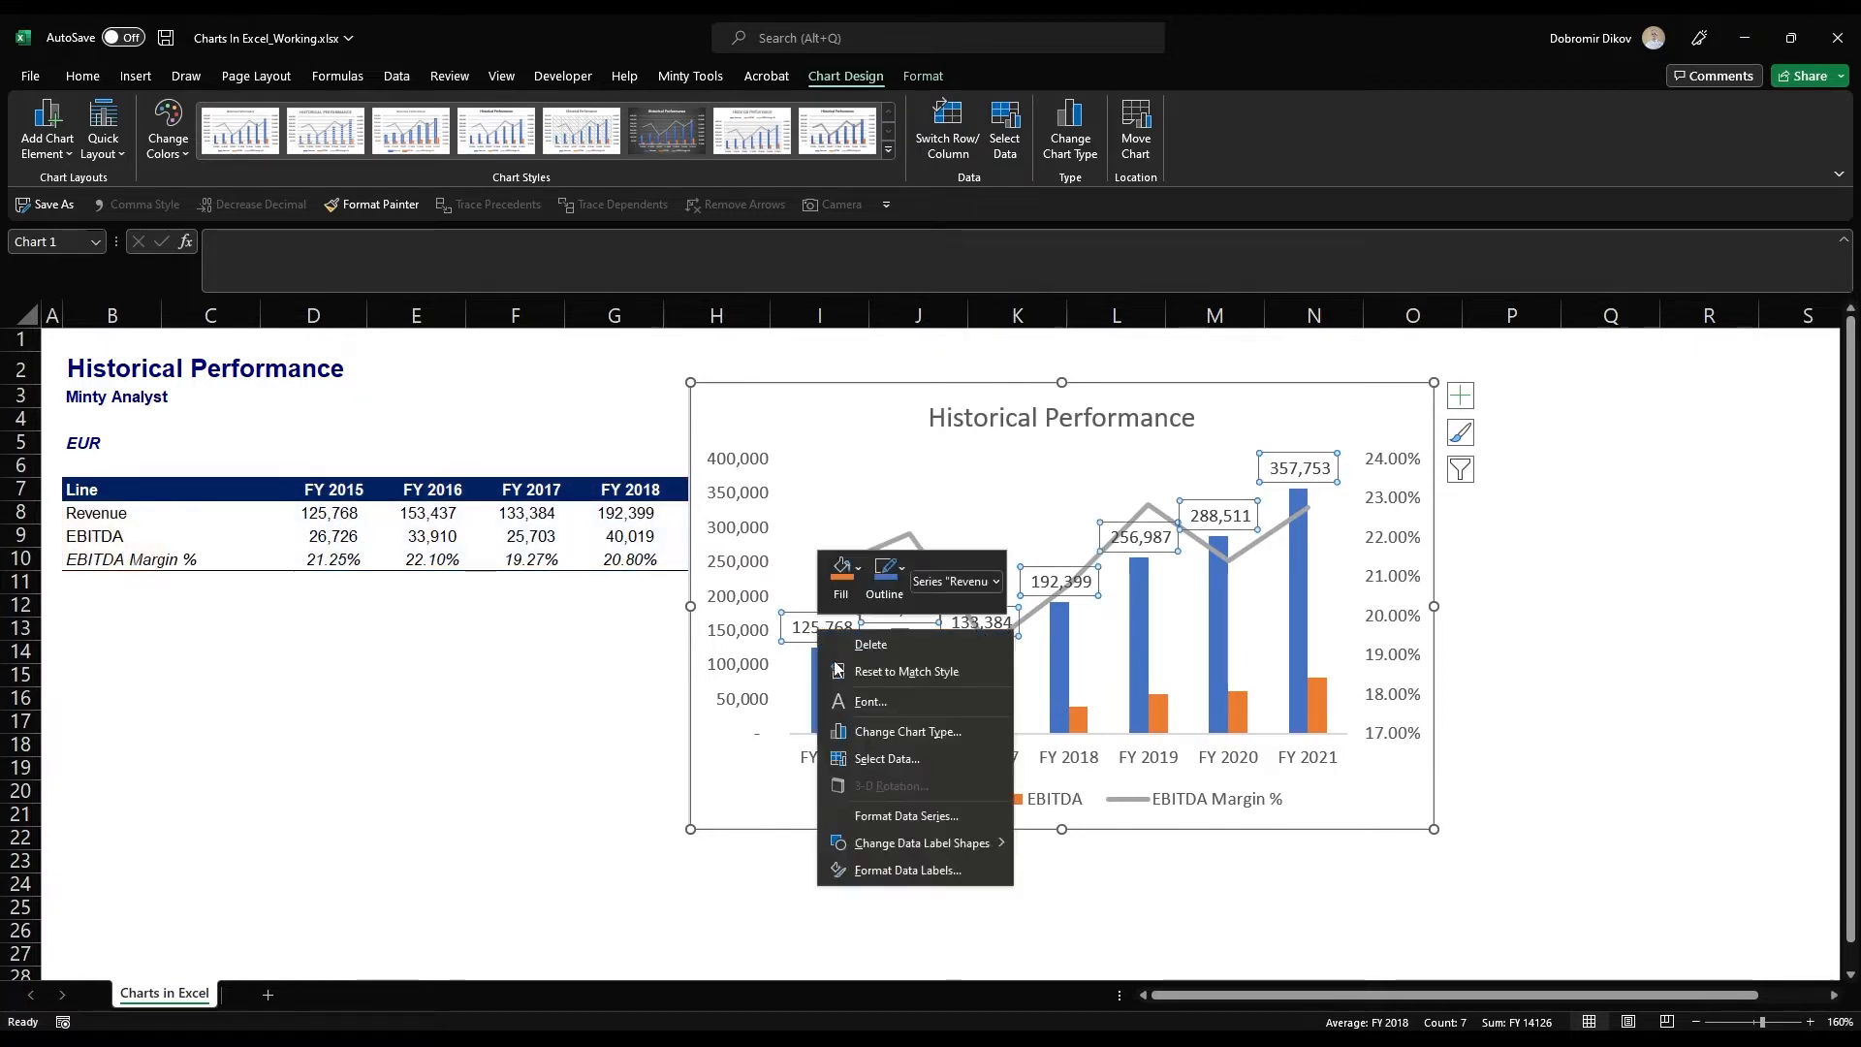
{"action": "left_click", "coordinate": [886, 871]}
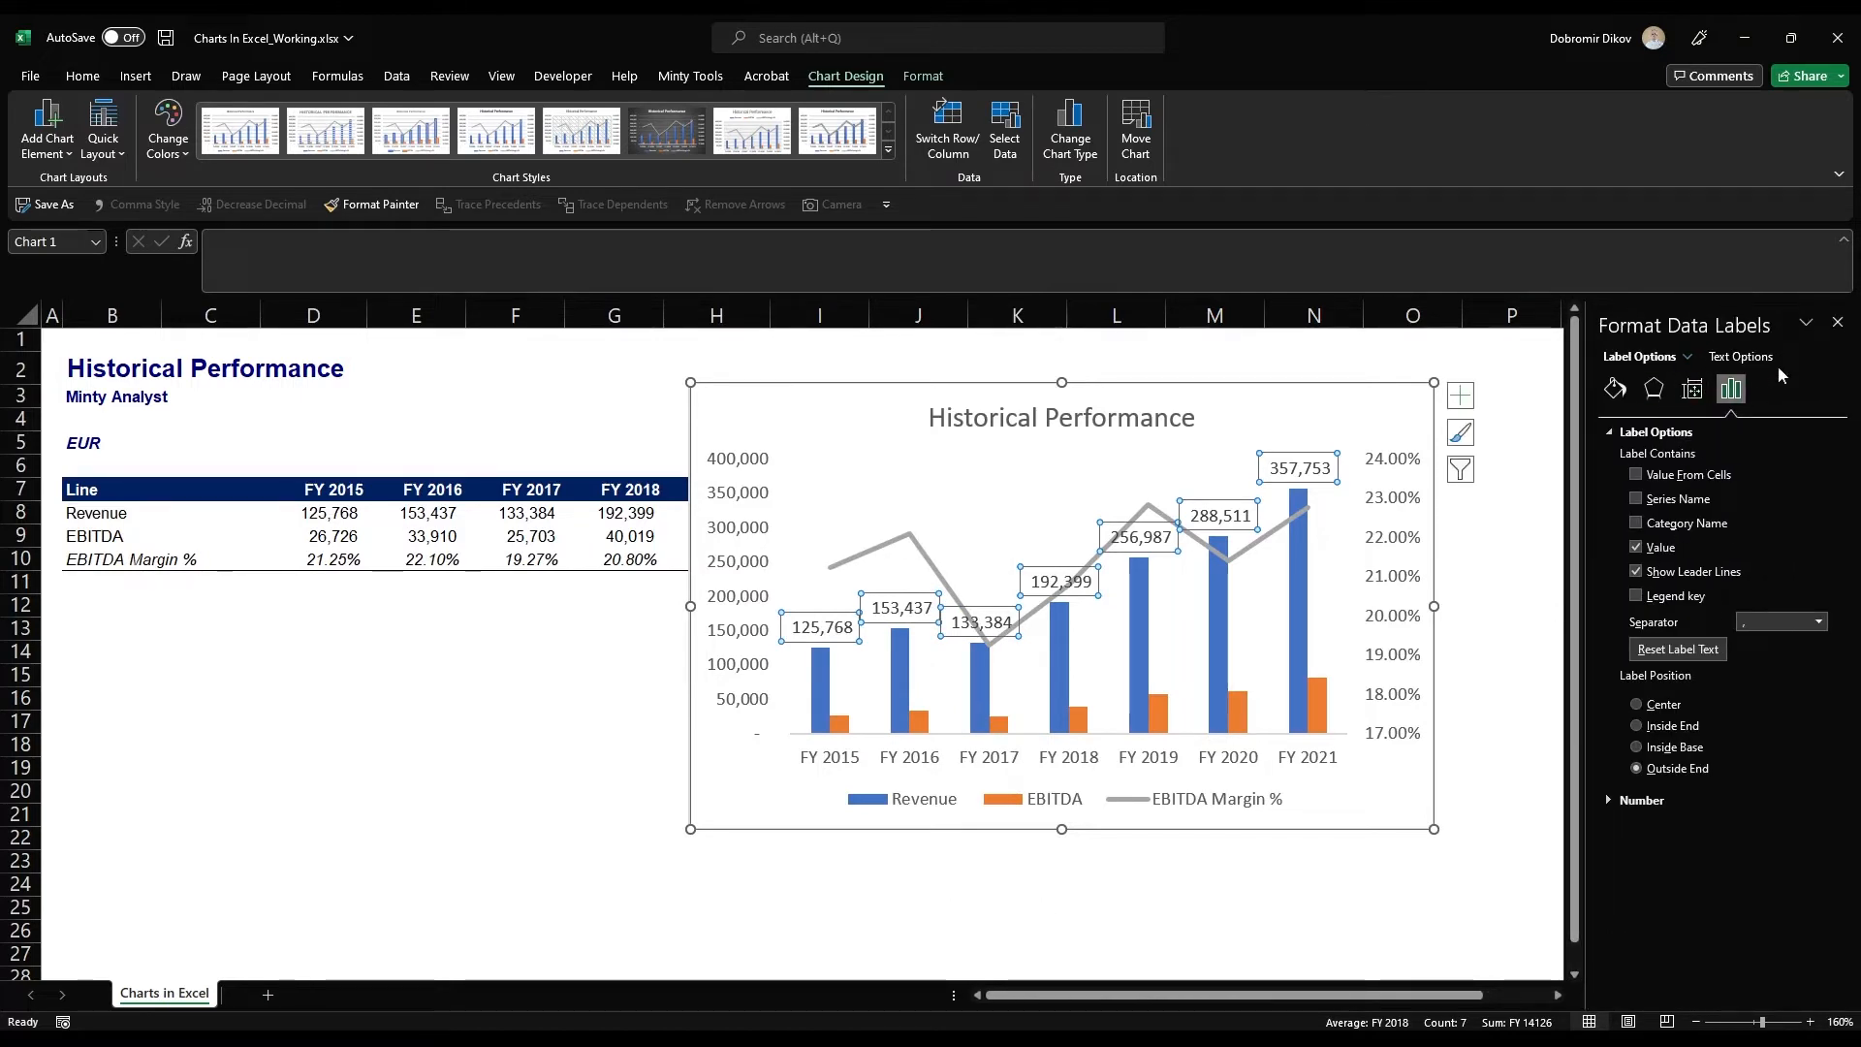
Examine the list of formattable chart elements and the fill, effects, size and label option categories for the Revenue data labels
{"action": "left_click", "coordinate": [1802, 324]}
{"action": "left_click", "coordinate": [1802, 324]}
{"action": "left_click", "coordinate": [1686, 357]}
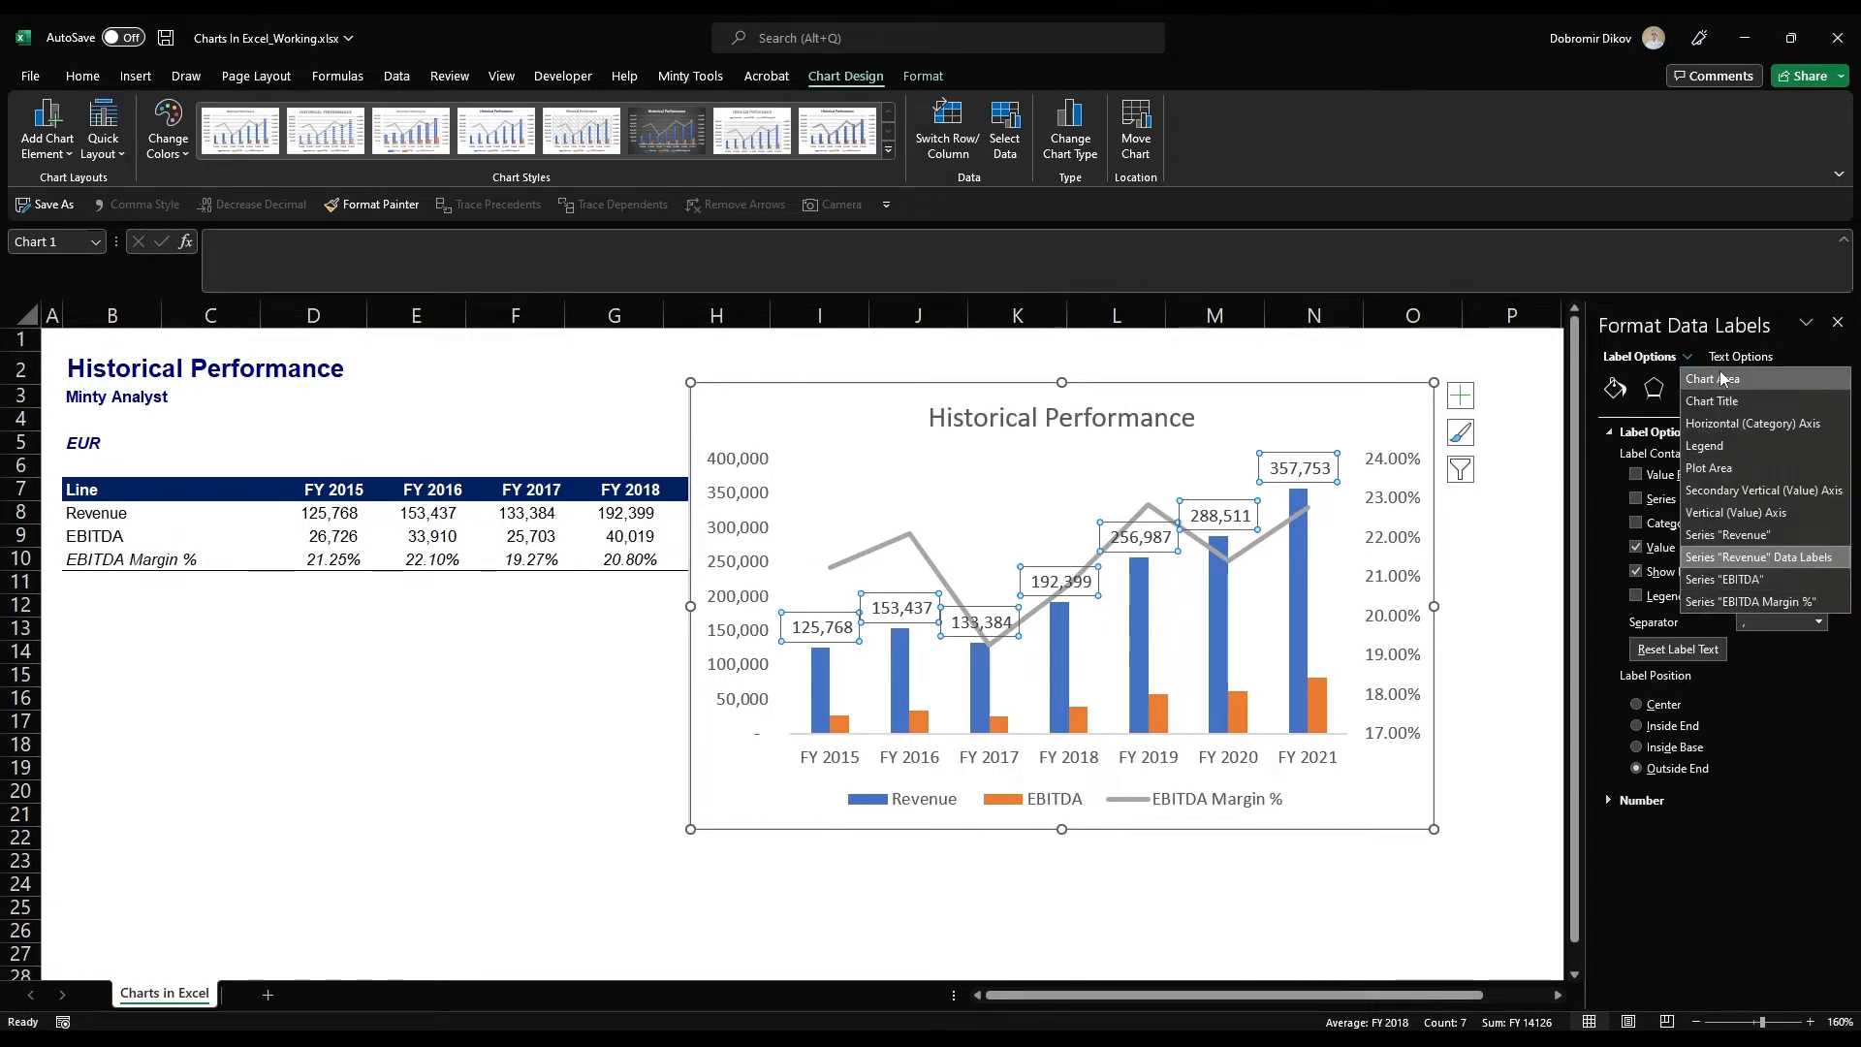
{"action": "left_click", "coordinate": [1789, 346]}
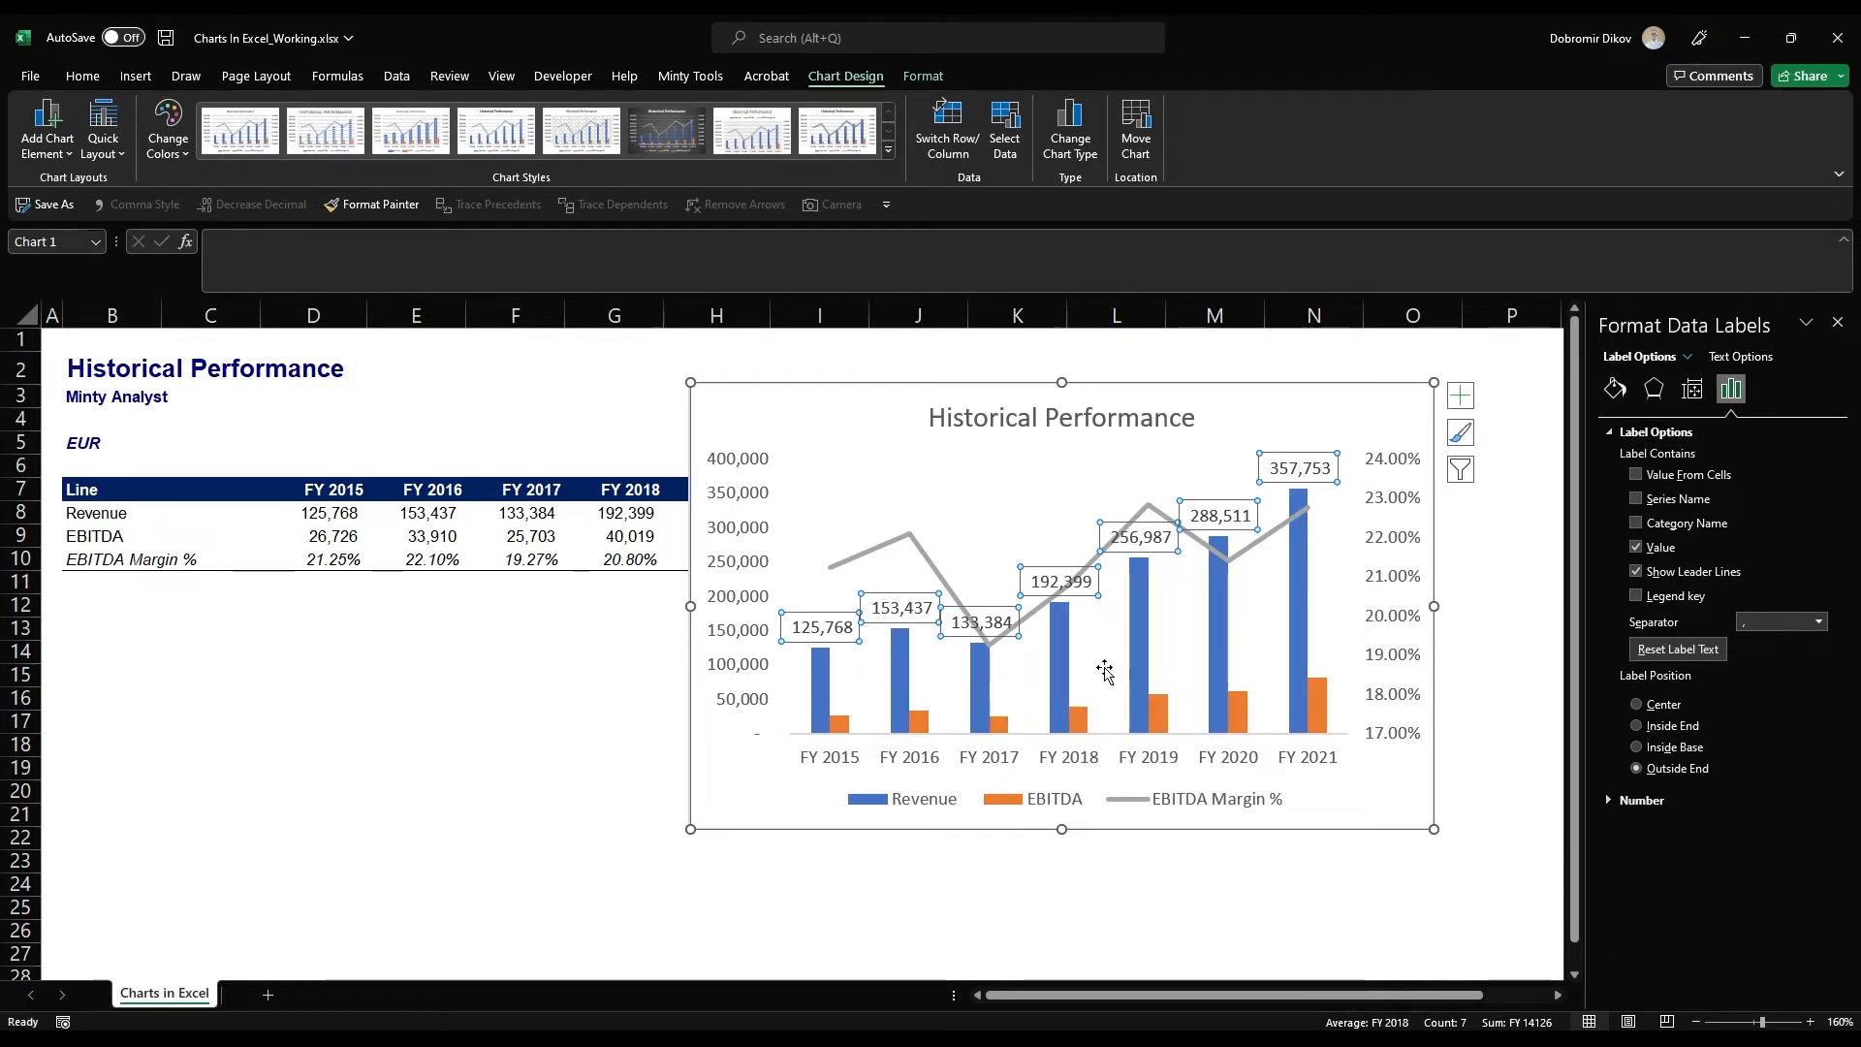
{"action": "left_click", "coordinate": [1689, 354]}
{"action": "left_click", "coordinate": [1666, 927]}
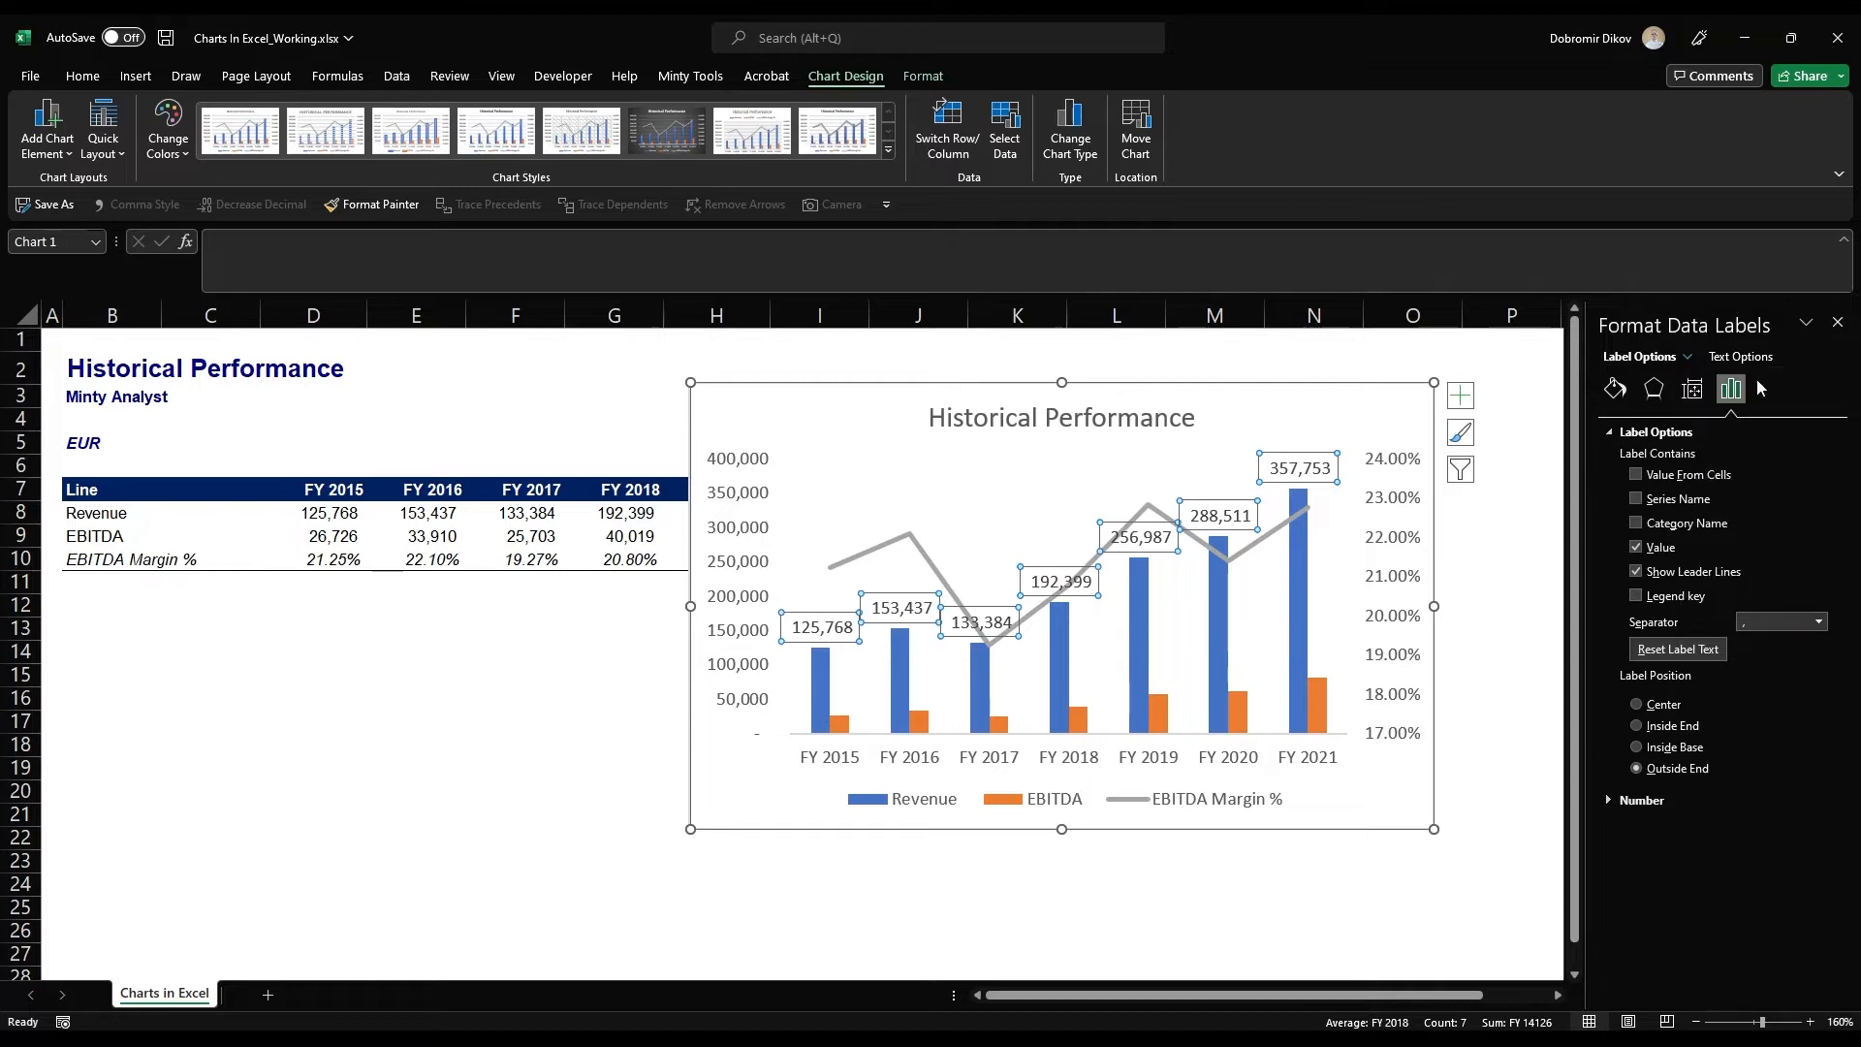
{"action": "left_click", "coordinate": [1615, 389]}
{"action": "left_click", "coordinate": [1654, 389]}
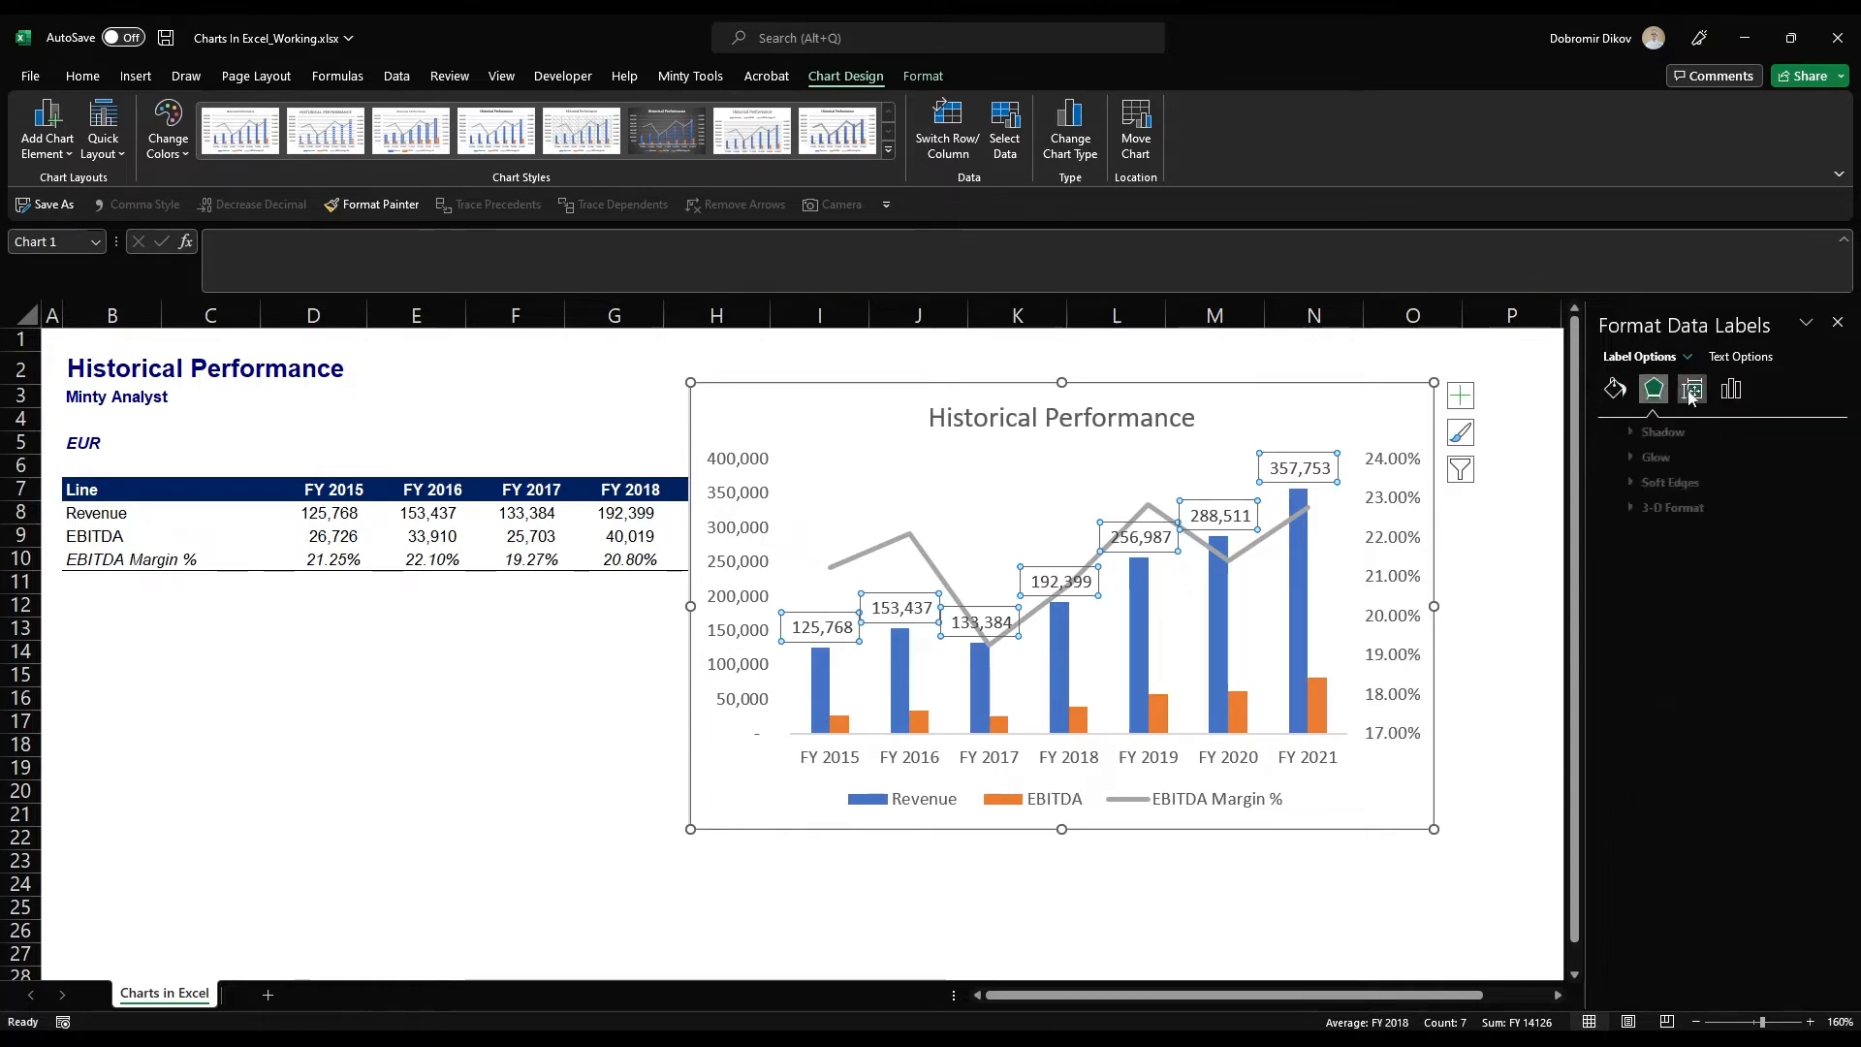
{"action": "left_click", "coordinate": [1697, 391]}
{"action": "left_click", "coordinate": [1734, 390]}
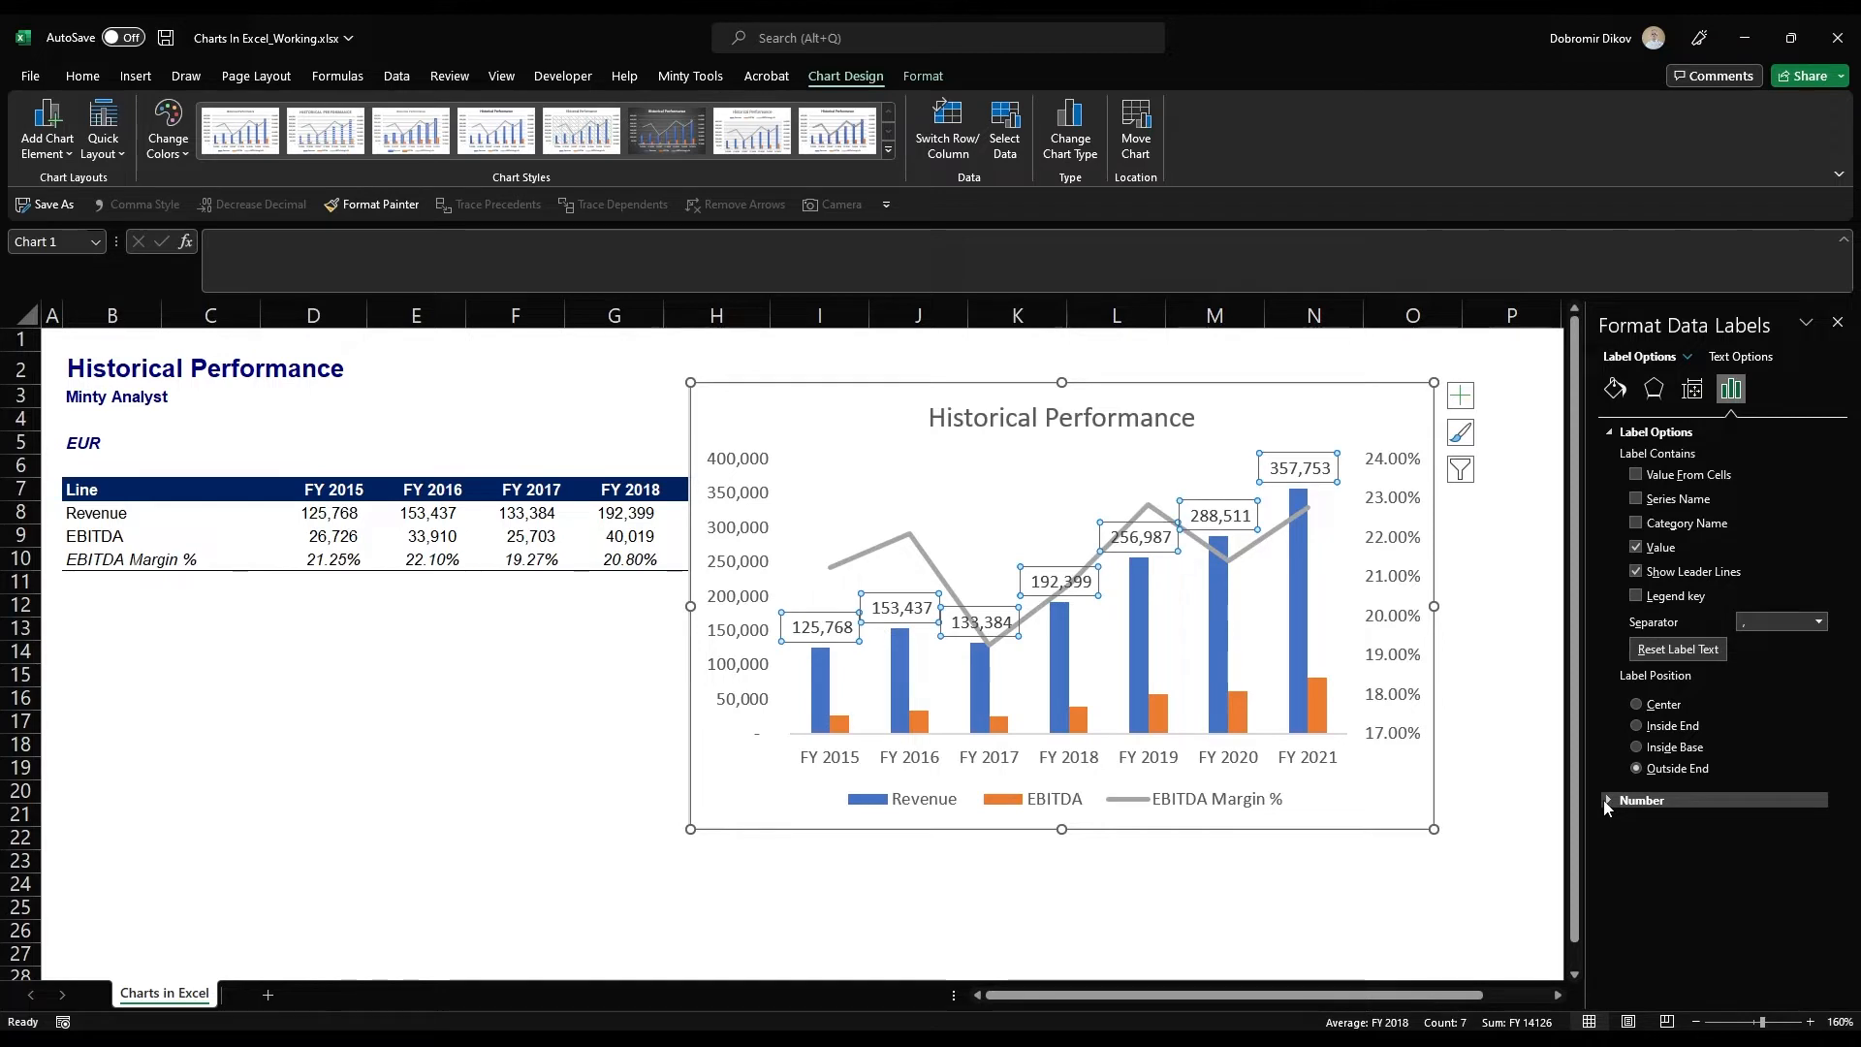
Set the Revenue data labels' position to Center, then copy and apply the custom number format code #,###,"k"
{"action": "left_click", "coordinate": [1639, 704]}
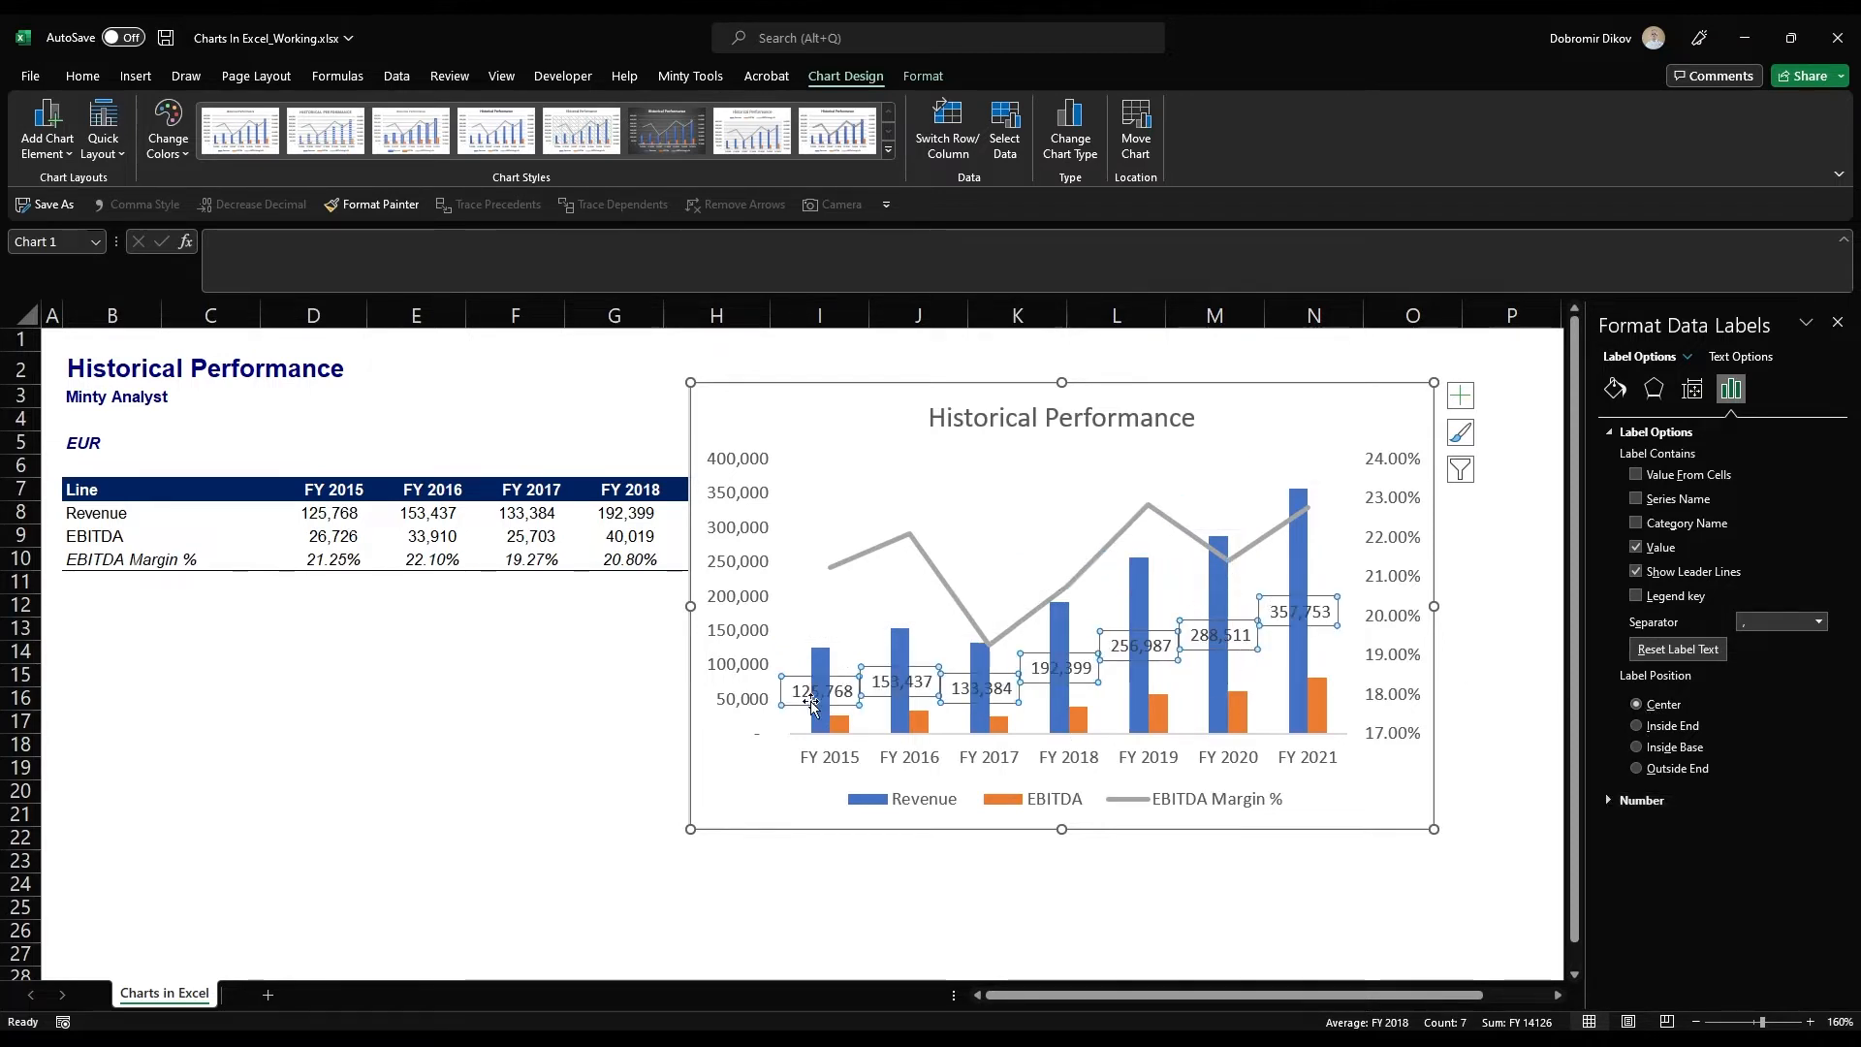
{"action": "left_click", "coordinate": [1609, 801]}
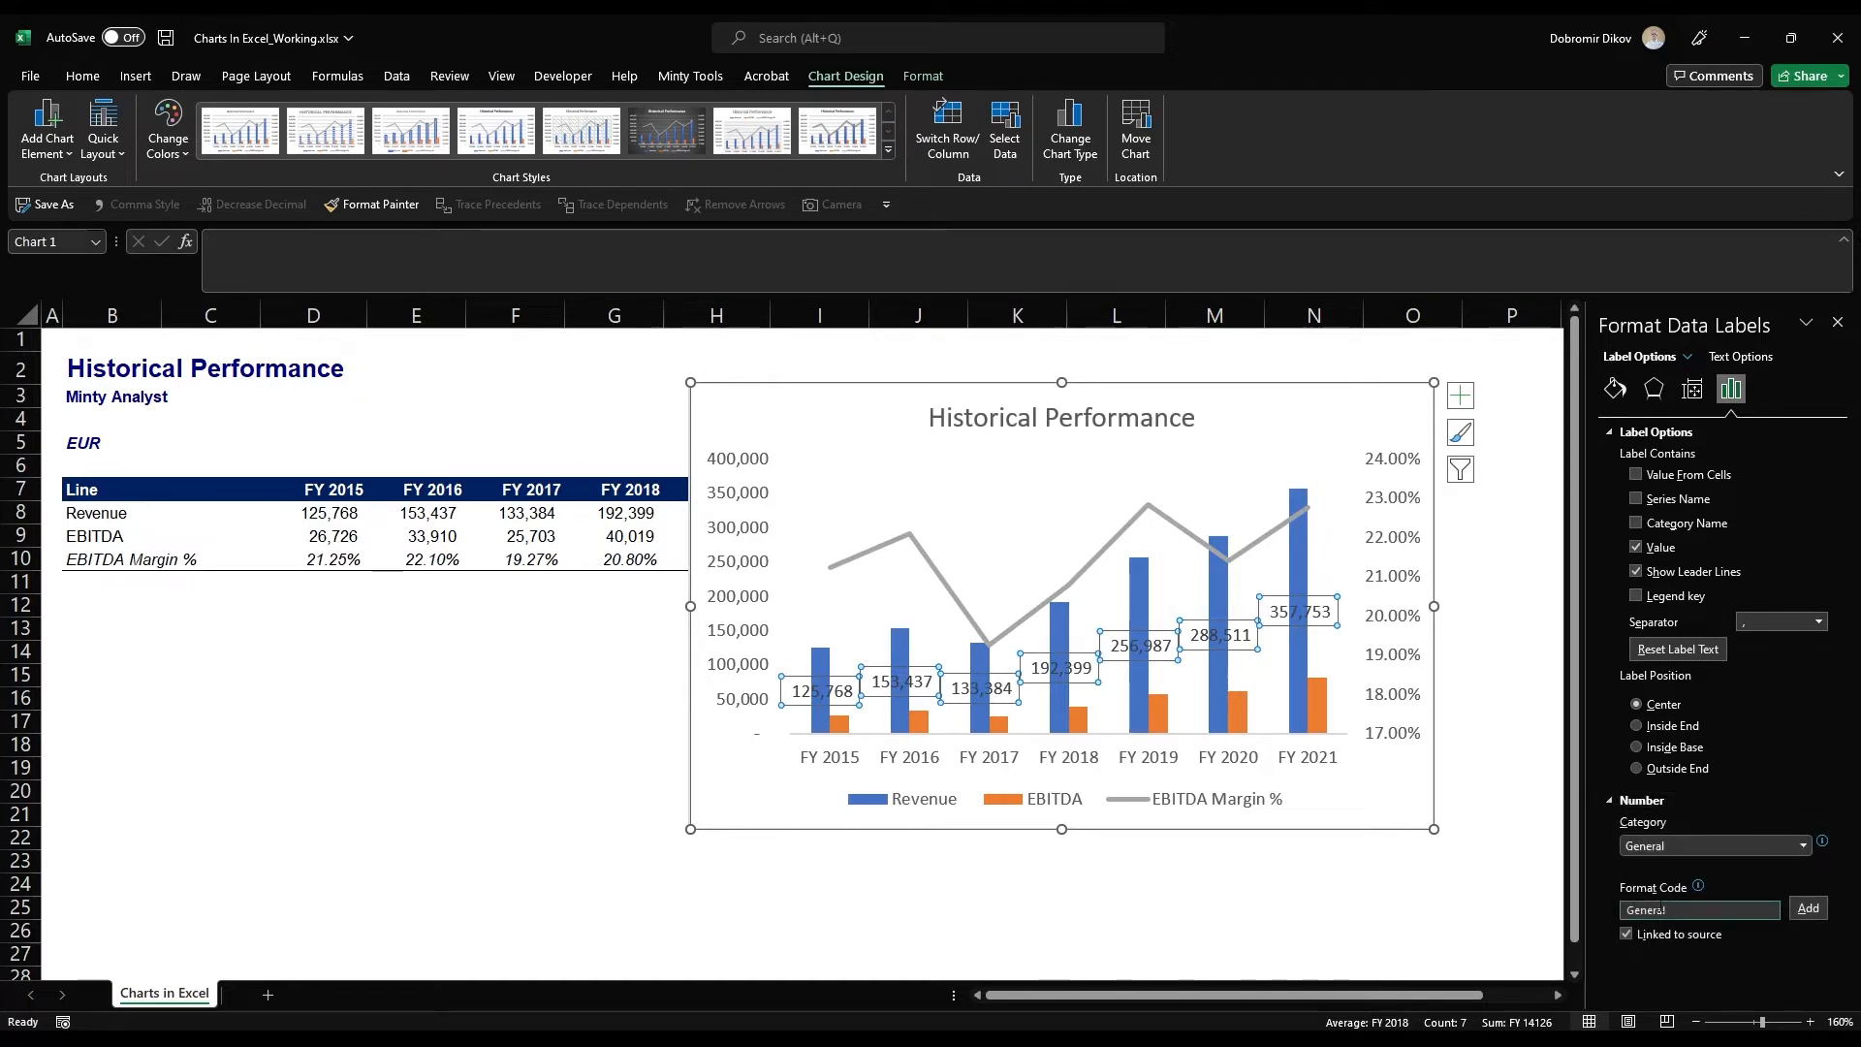
{"action": "left_click", "coordinate": [1691, 909]}
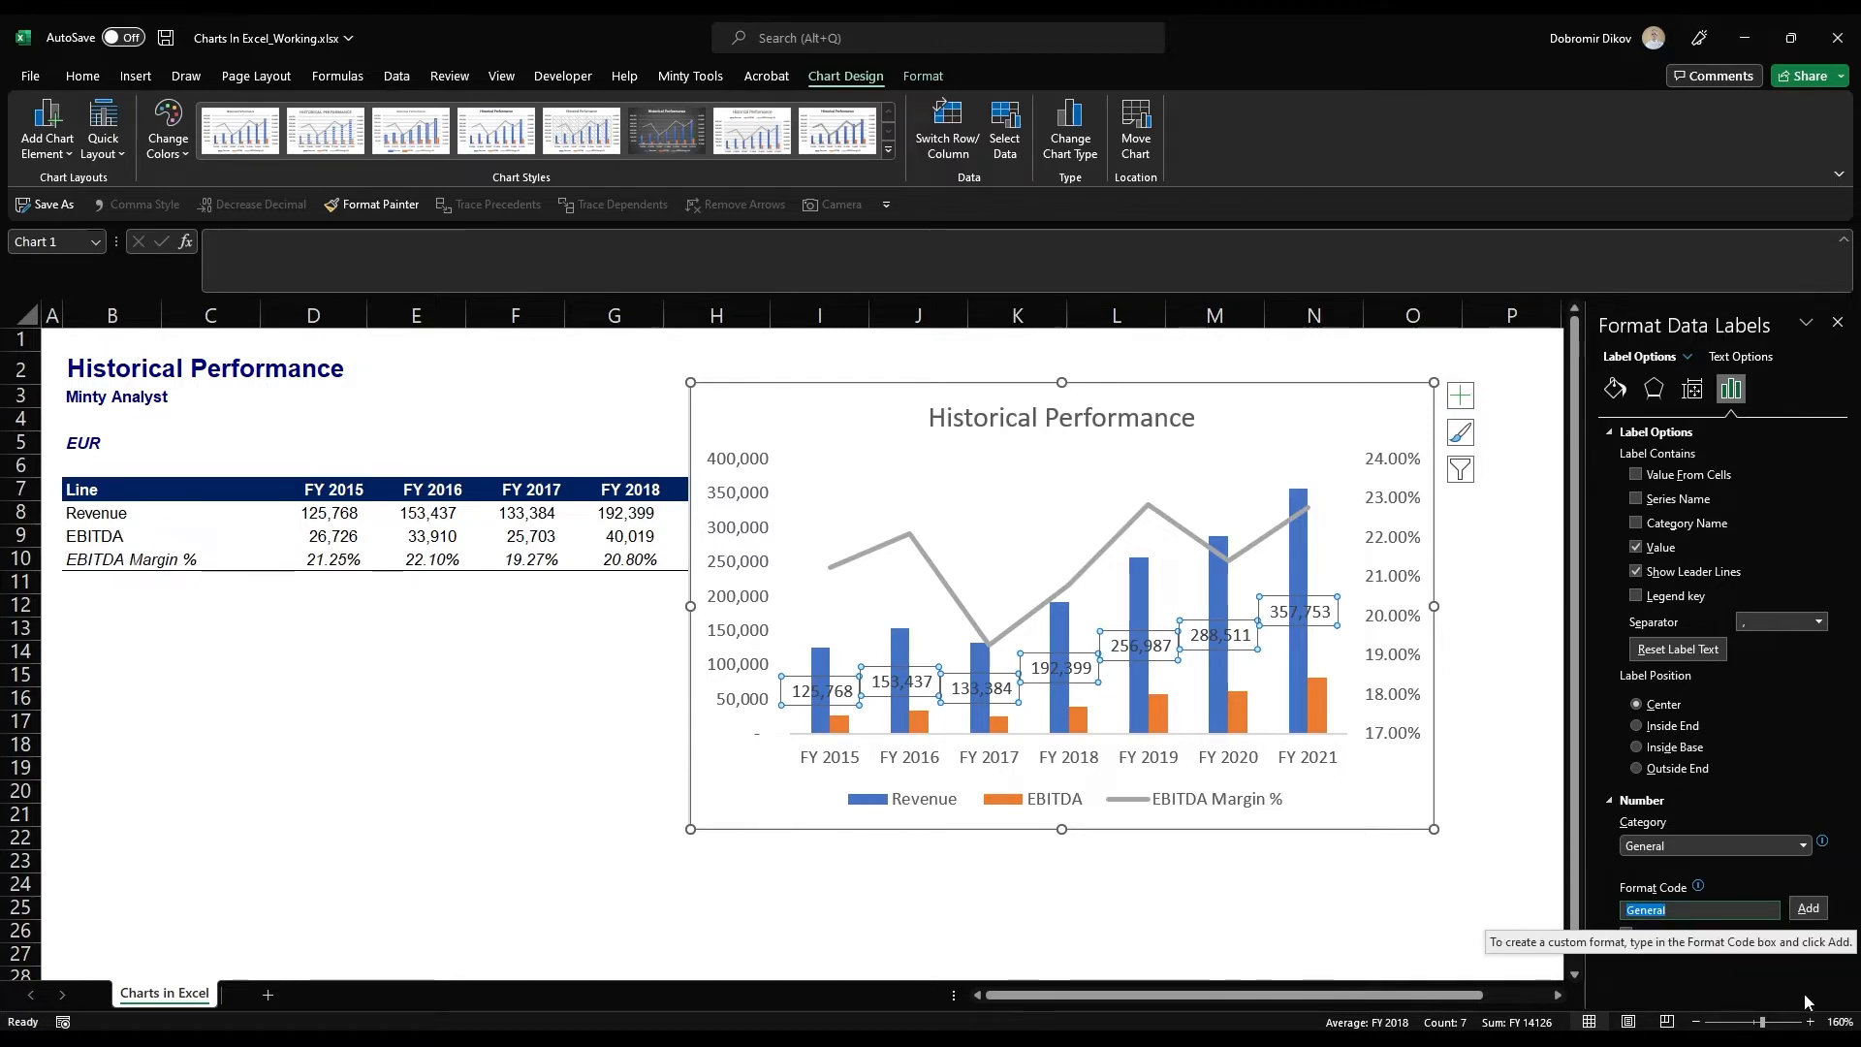
{"action": "type", "text": "#"}
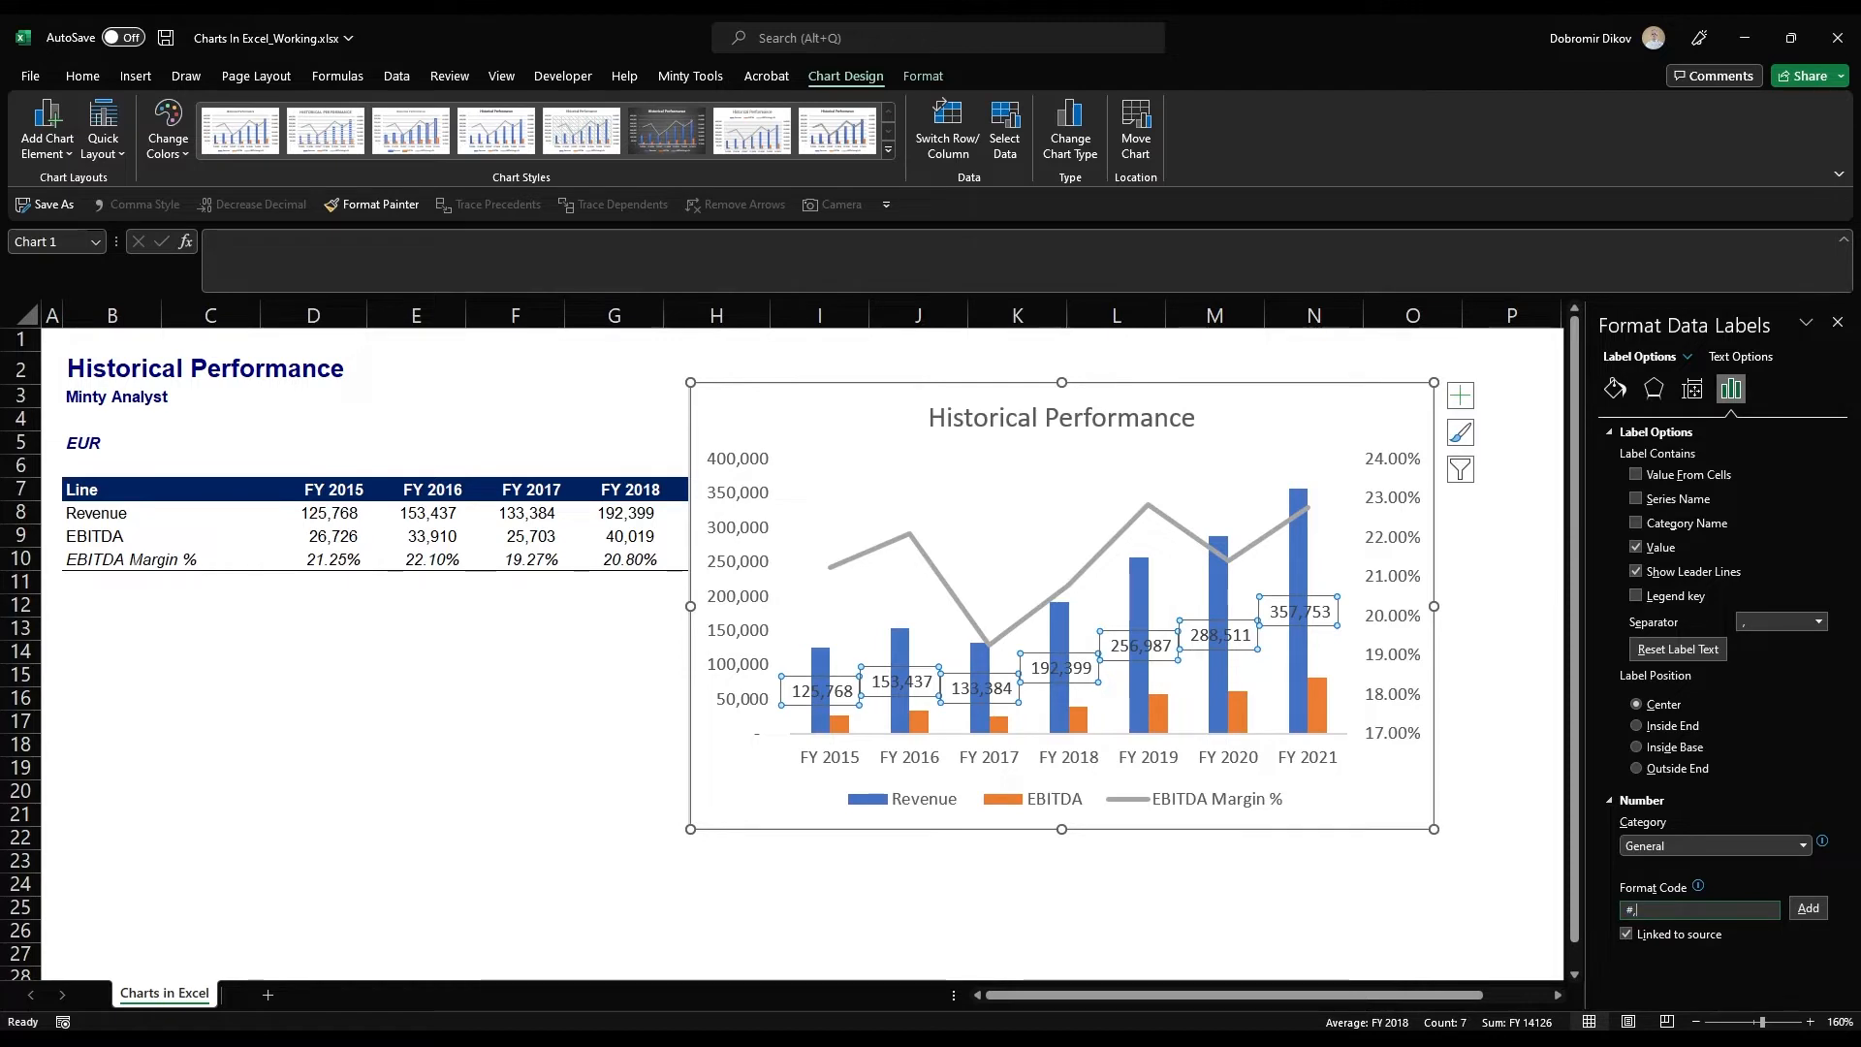
{"action": "type", "text": ",###"}
{"action": "type", "text": "K"}
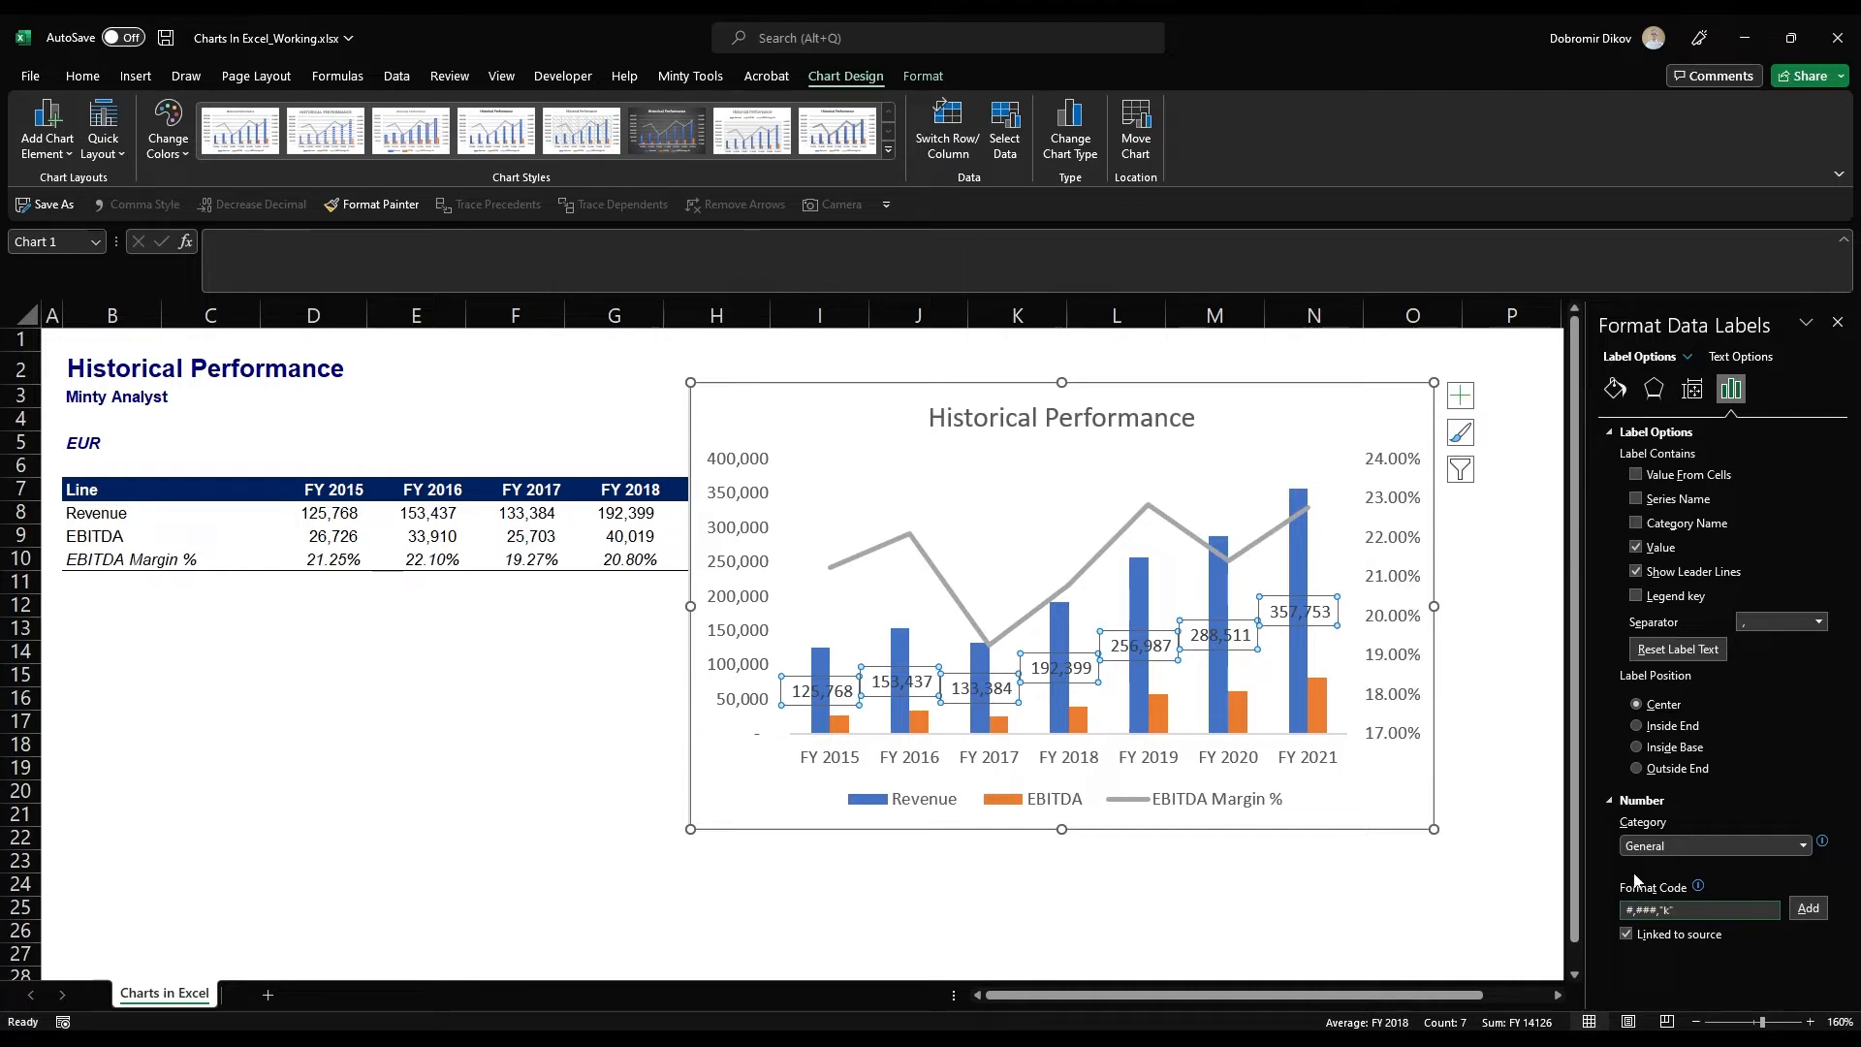
{"action": "key", "text": "ctrl+a"}
{"action": "key", "text": "ctrl+c"}
{"action": "left_click", "coordinate": [1701, 911]}
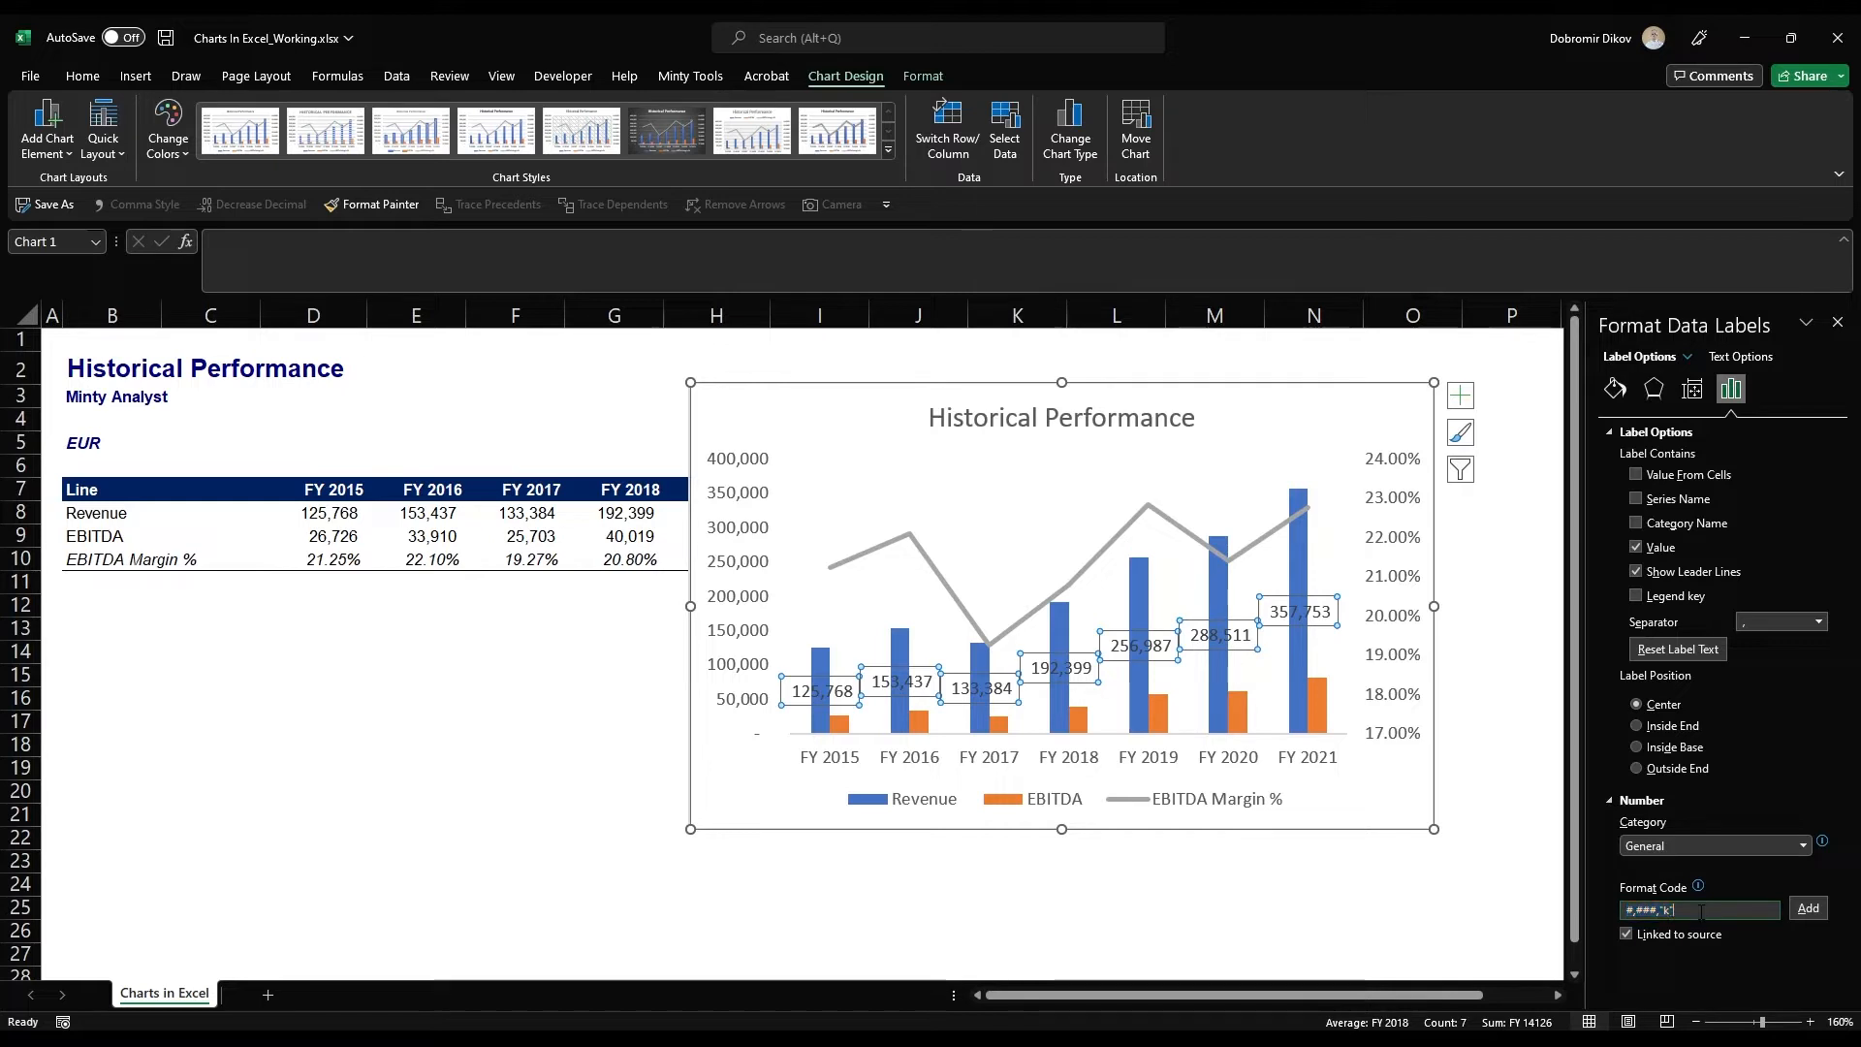
{"action": "left_click", "coordinate": [1811, 912]}
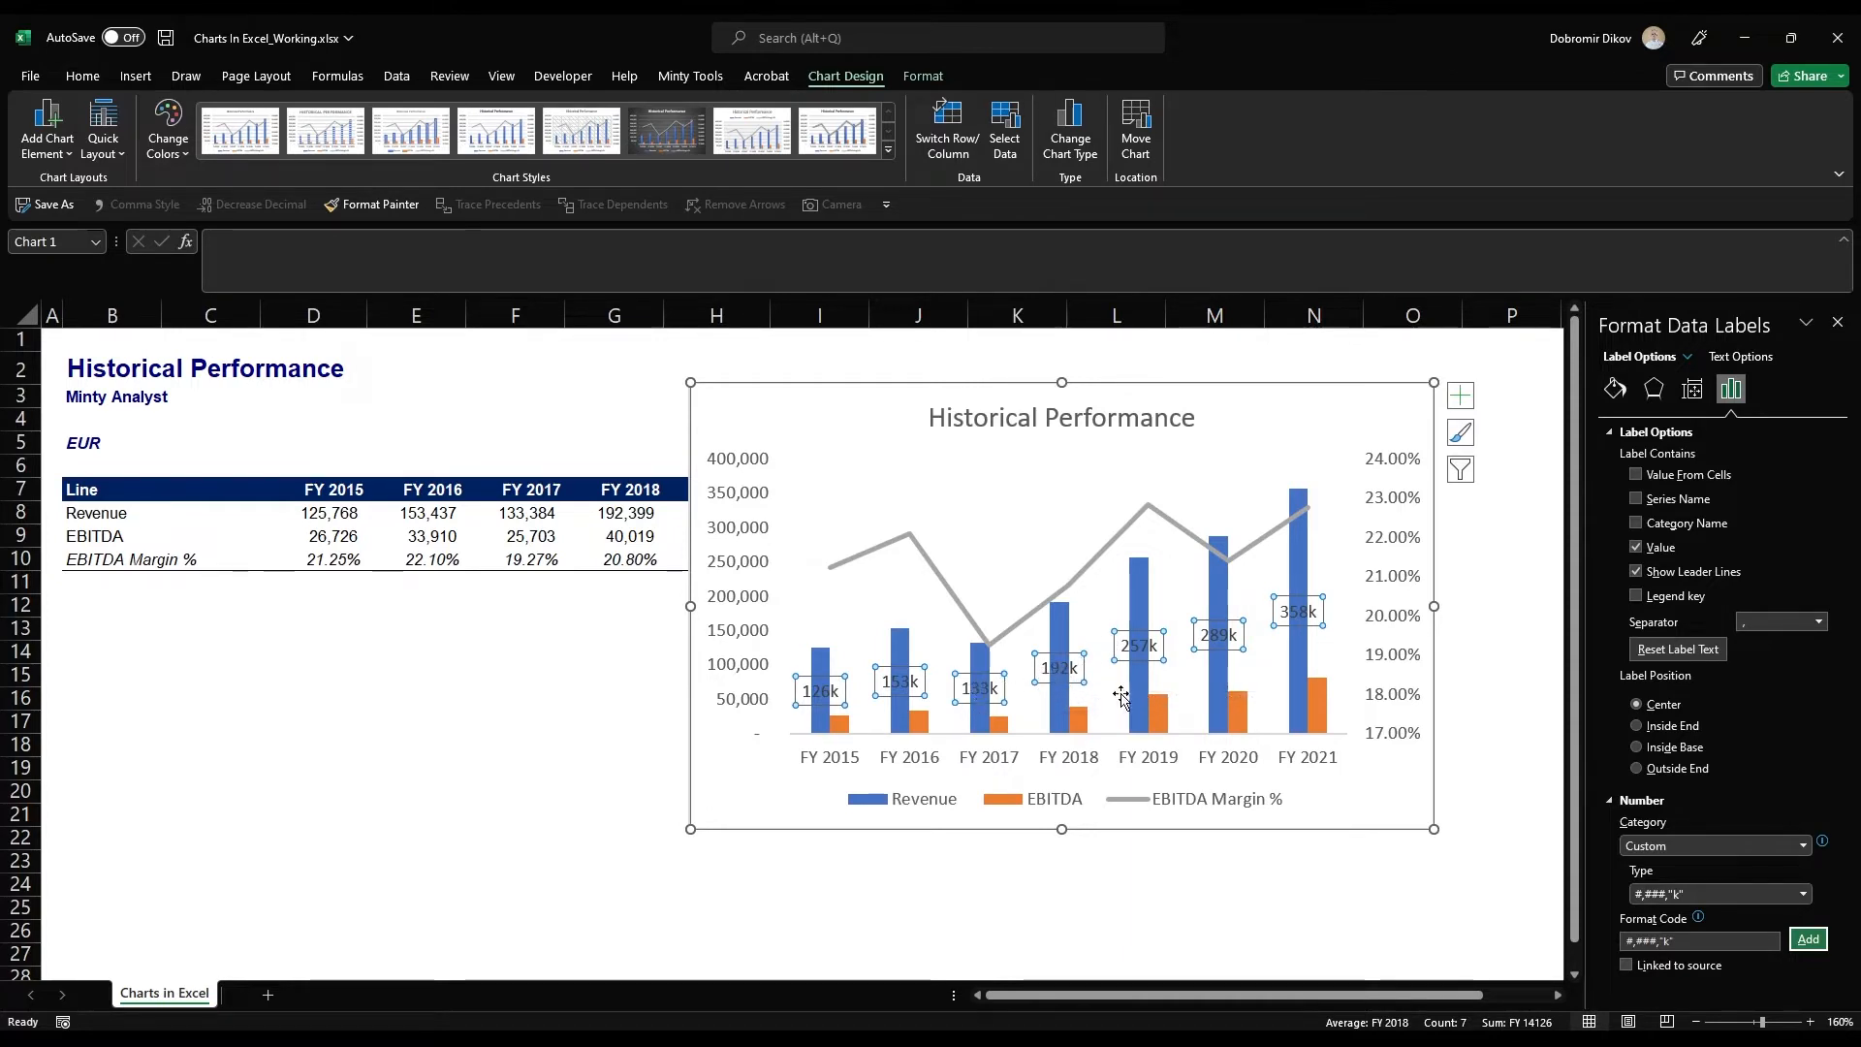
Add data labels to the EBITDA columns and select those labels
{"action": "left_click", "coordinate": [920, 725]}
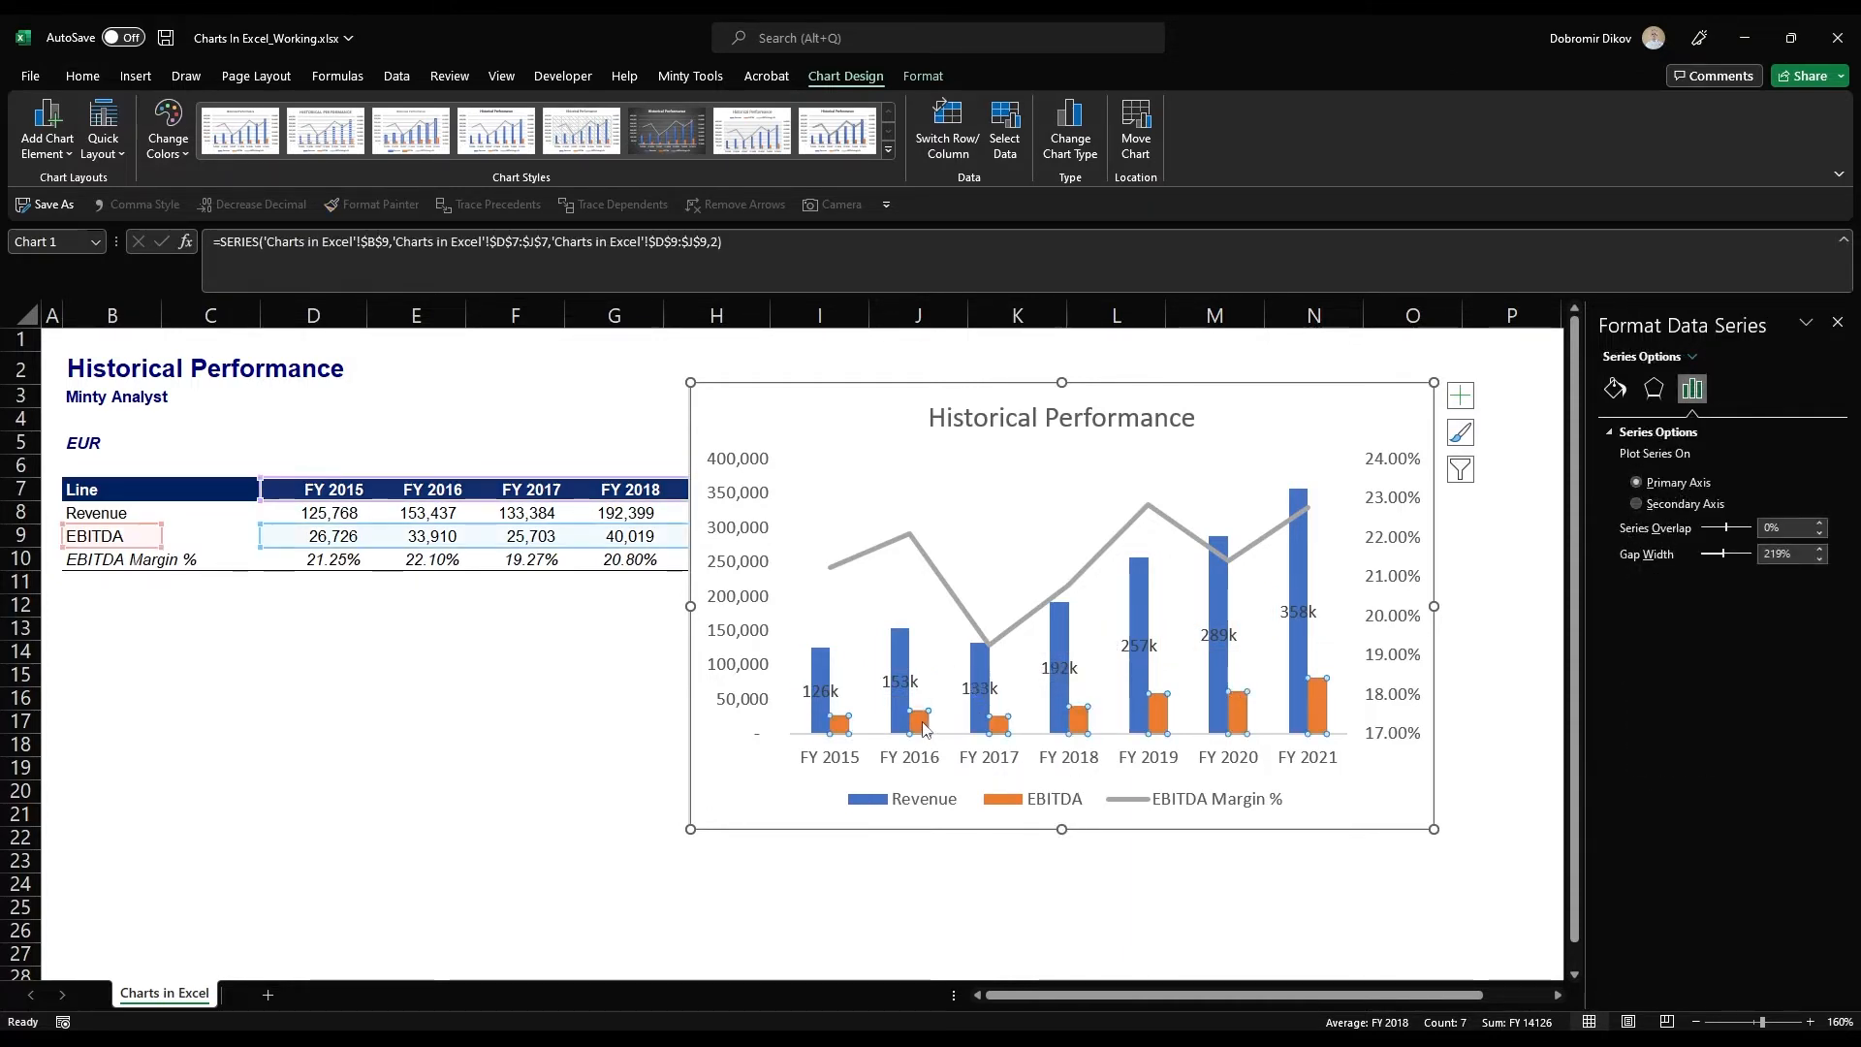
{"action": "right_click", "coordinate": [922, 723]}
{"action": "left_click", "coordinate": [998, 879]}
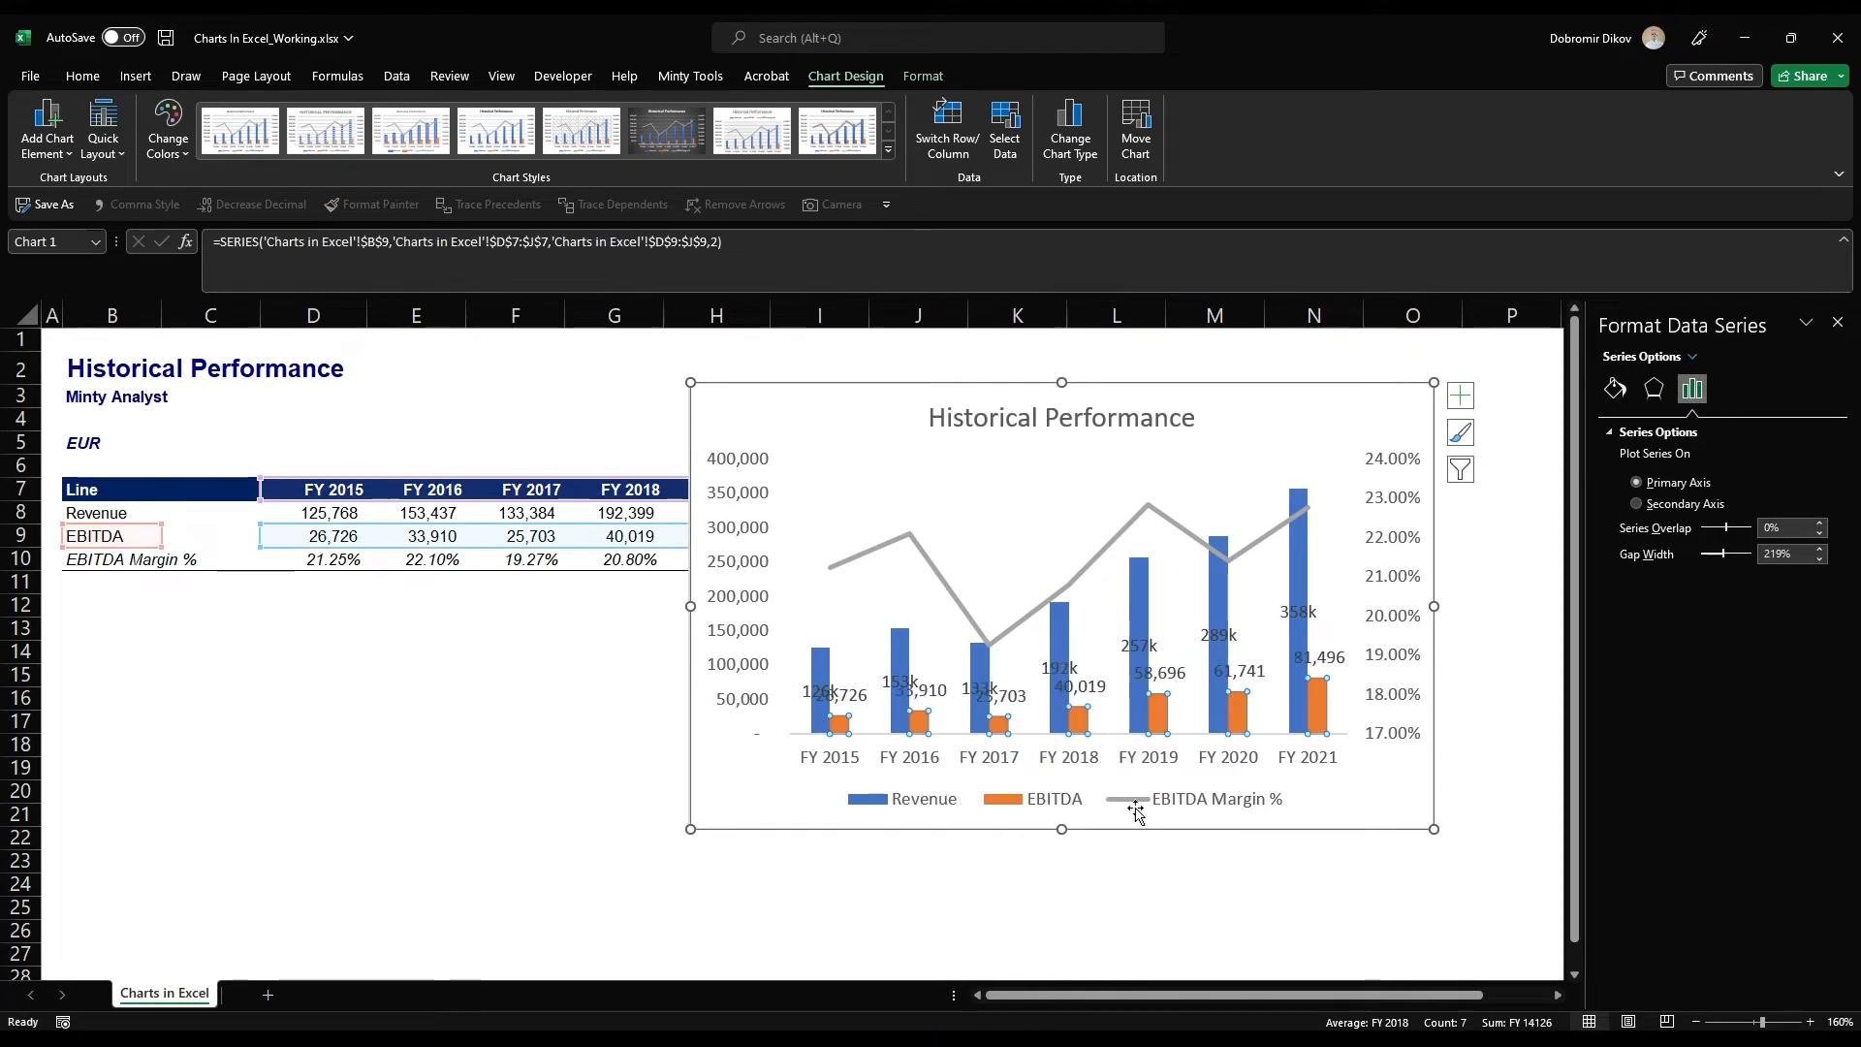
{"action": "left_click", "coordinate": [1089, 690]}
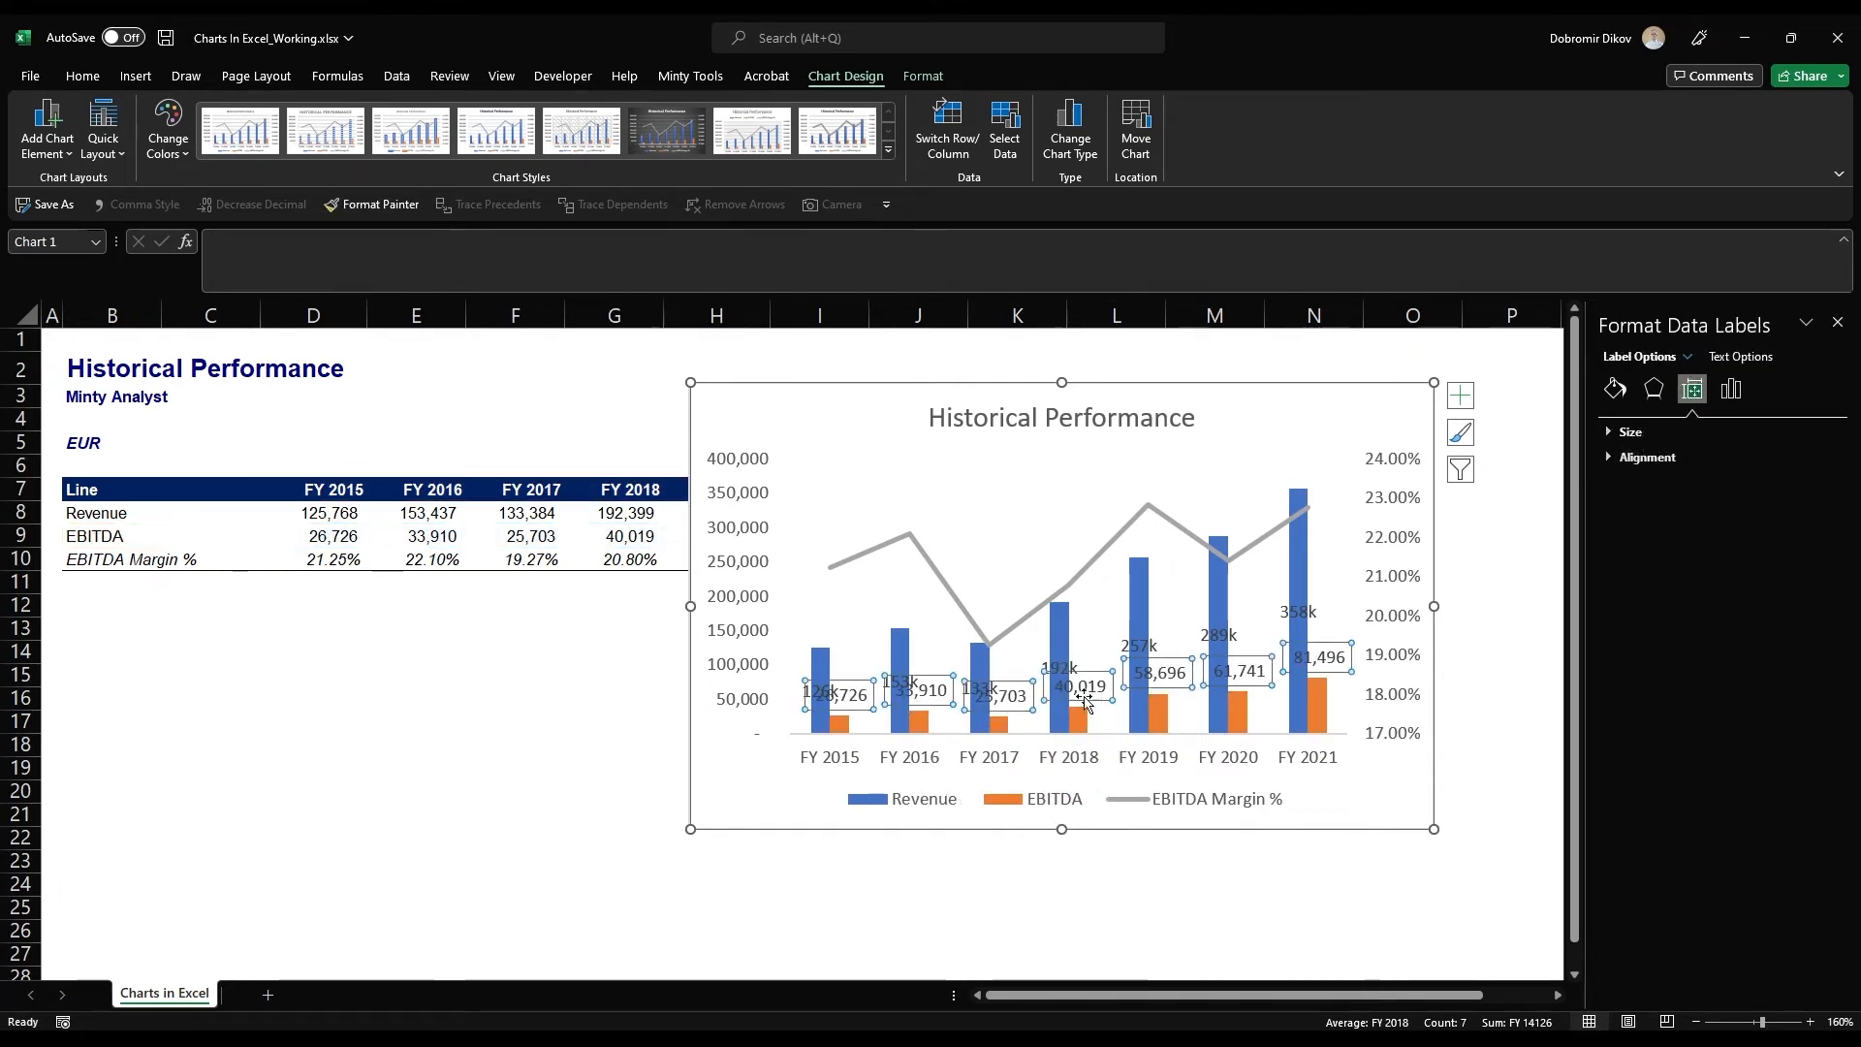
Apply the custom number format code #,###,"k" to the EBITDA data labels and set their position to Inside Base
{"action": "left_click", "coordinate": [1731, 389]}
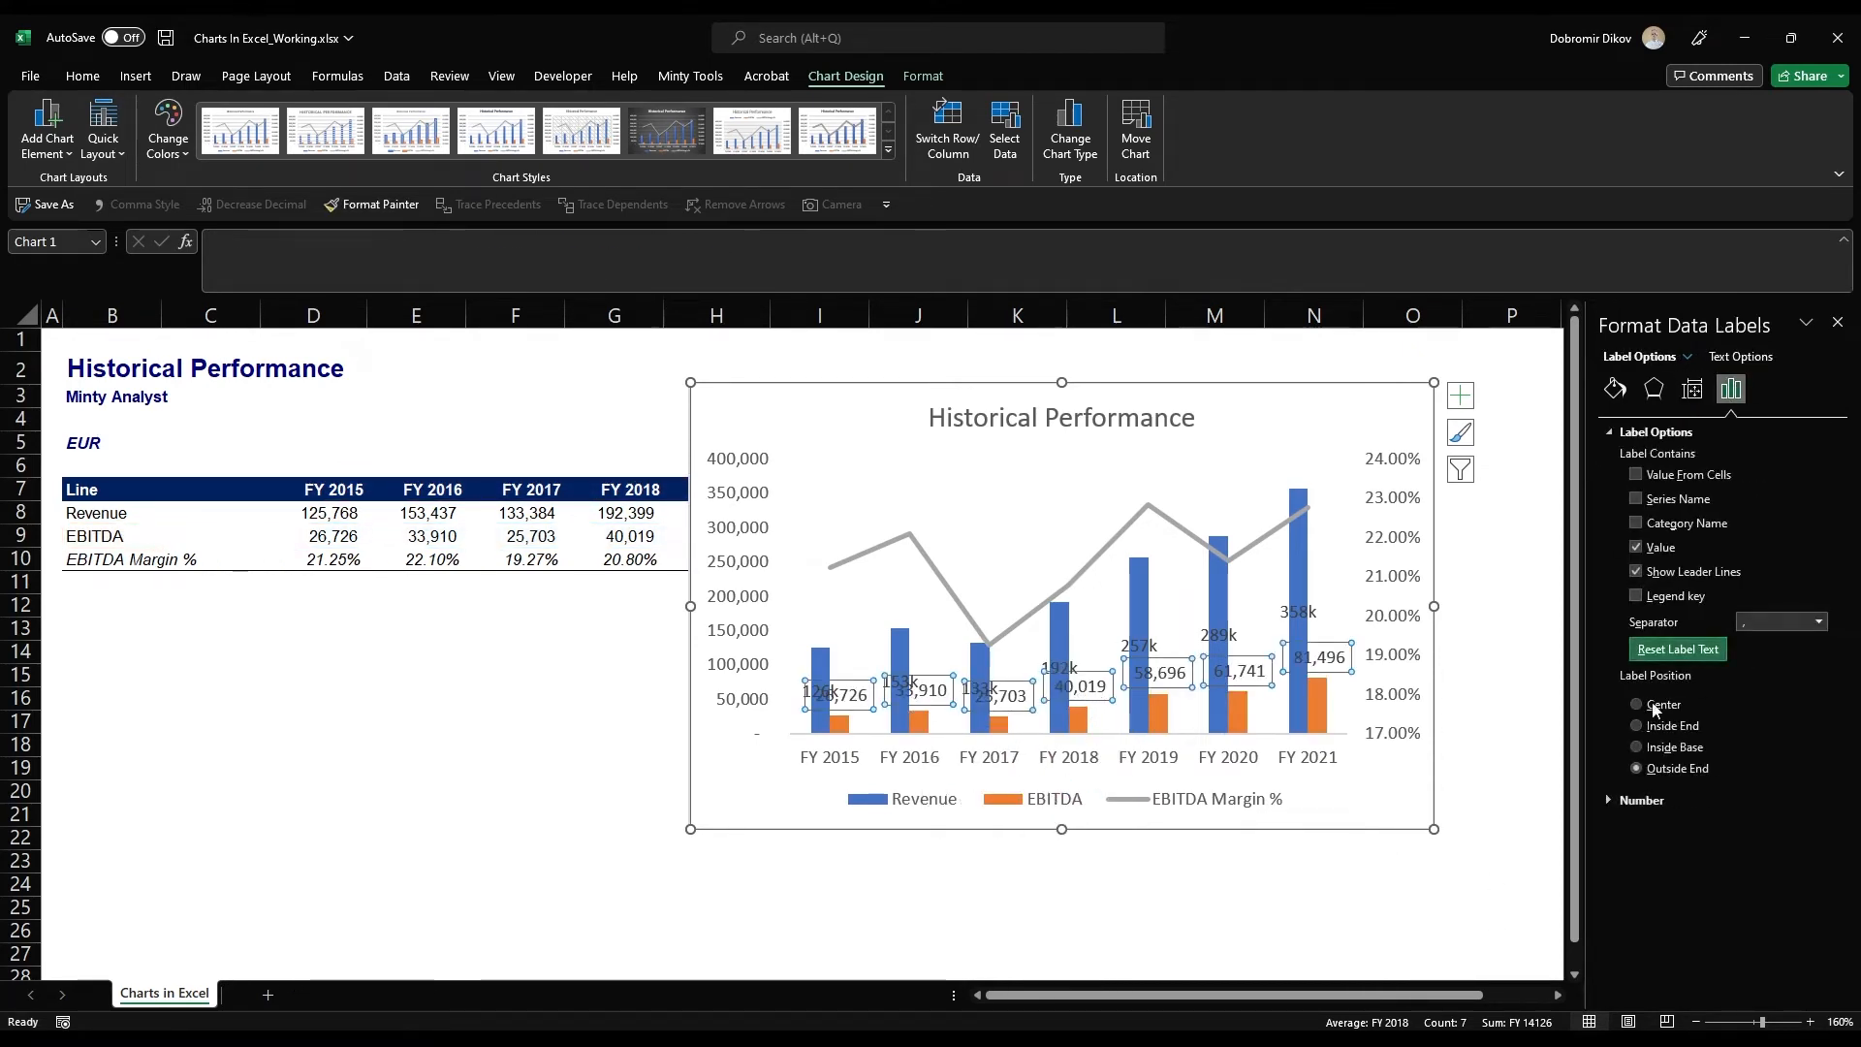
{"action": "left_click", "coordinate": [1635, 800]}
{"action": "double_click", "coordinate": [1624, 911]}
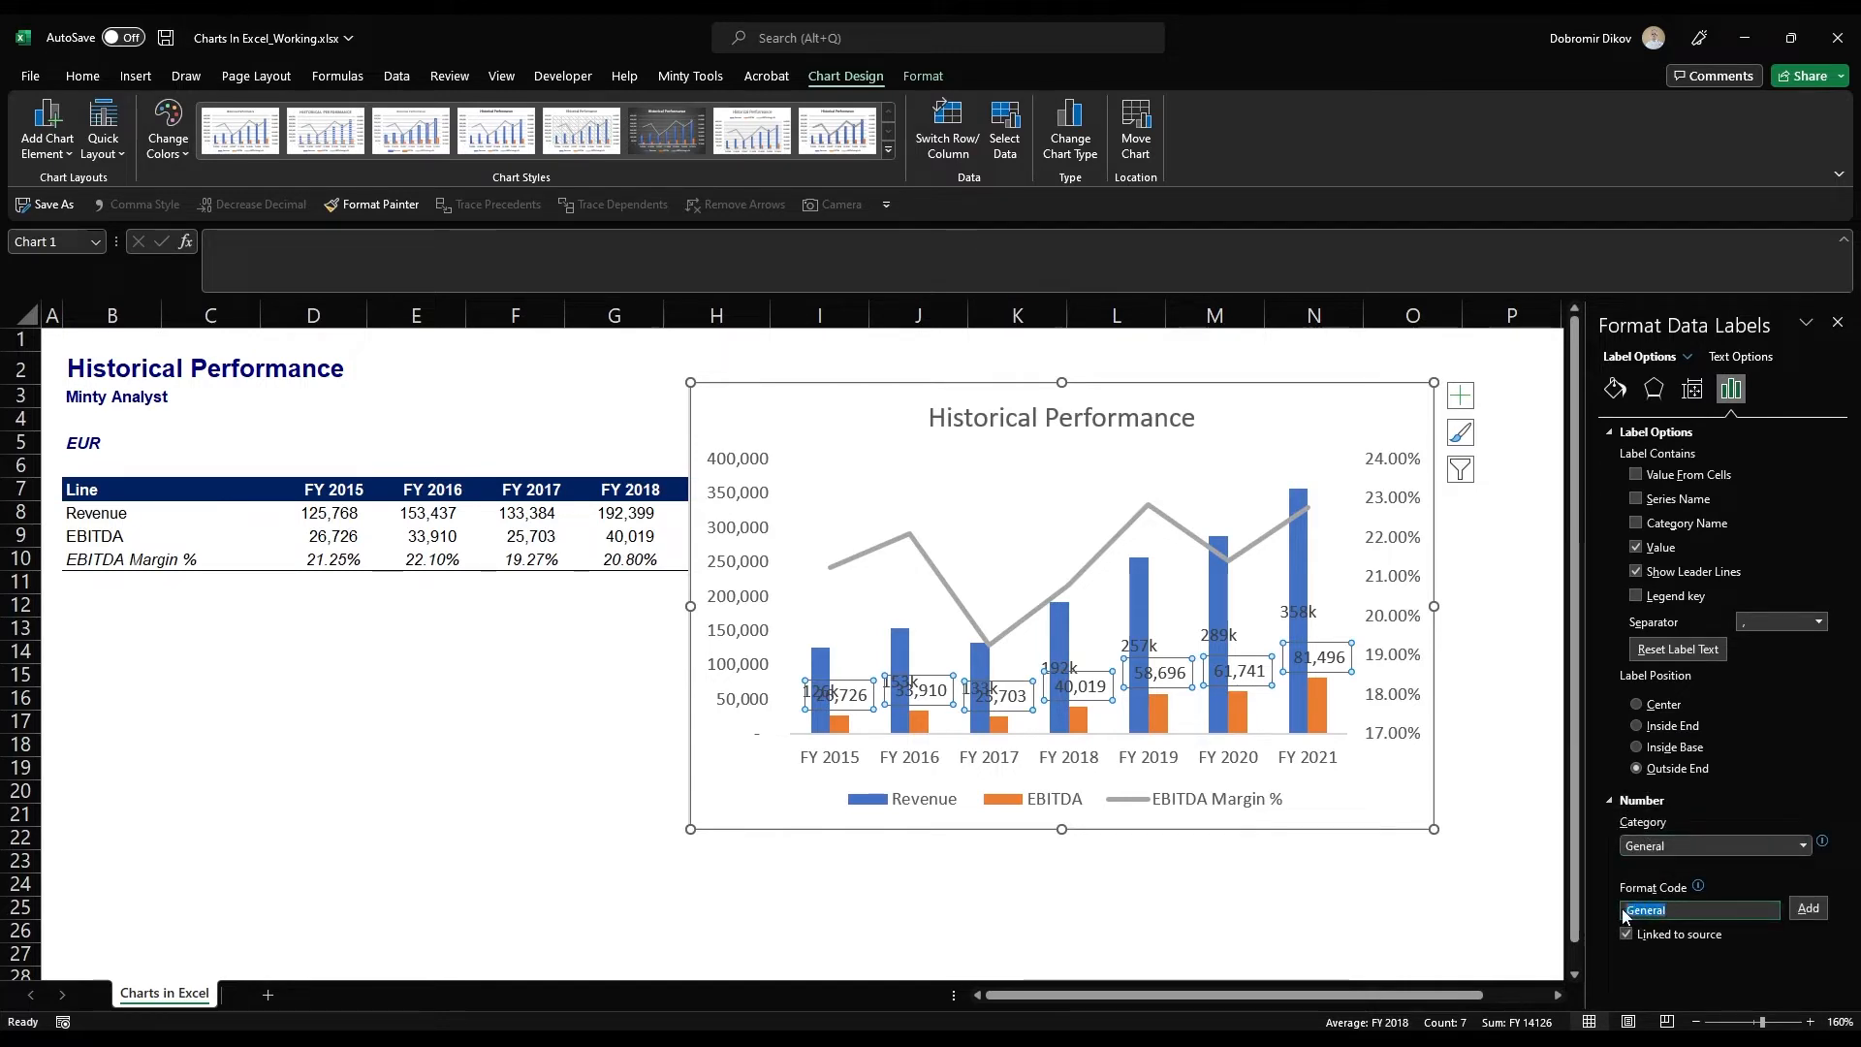
{"action": "key", "text": "ctrl+v"}
{"action": "left_click", "coordinate": [1816, 917]}
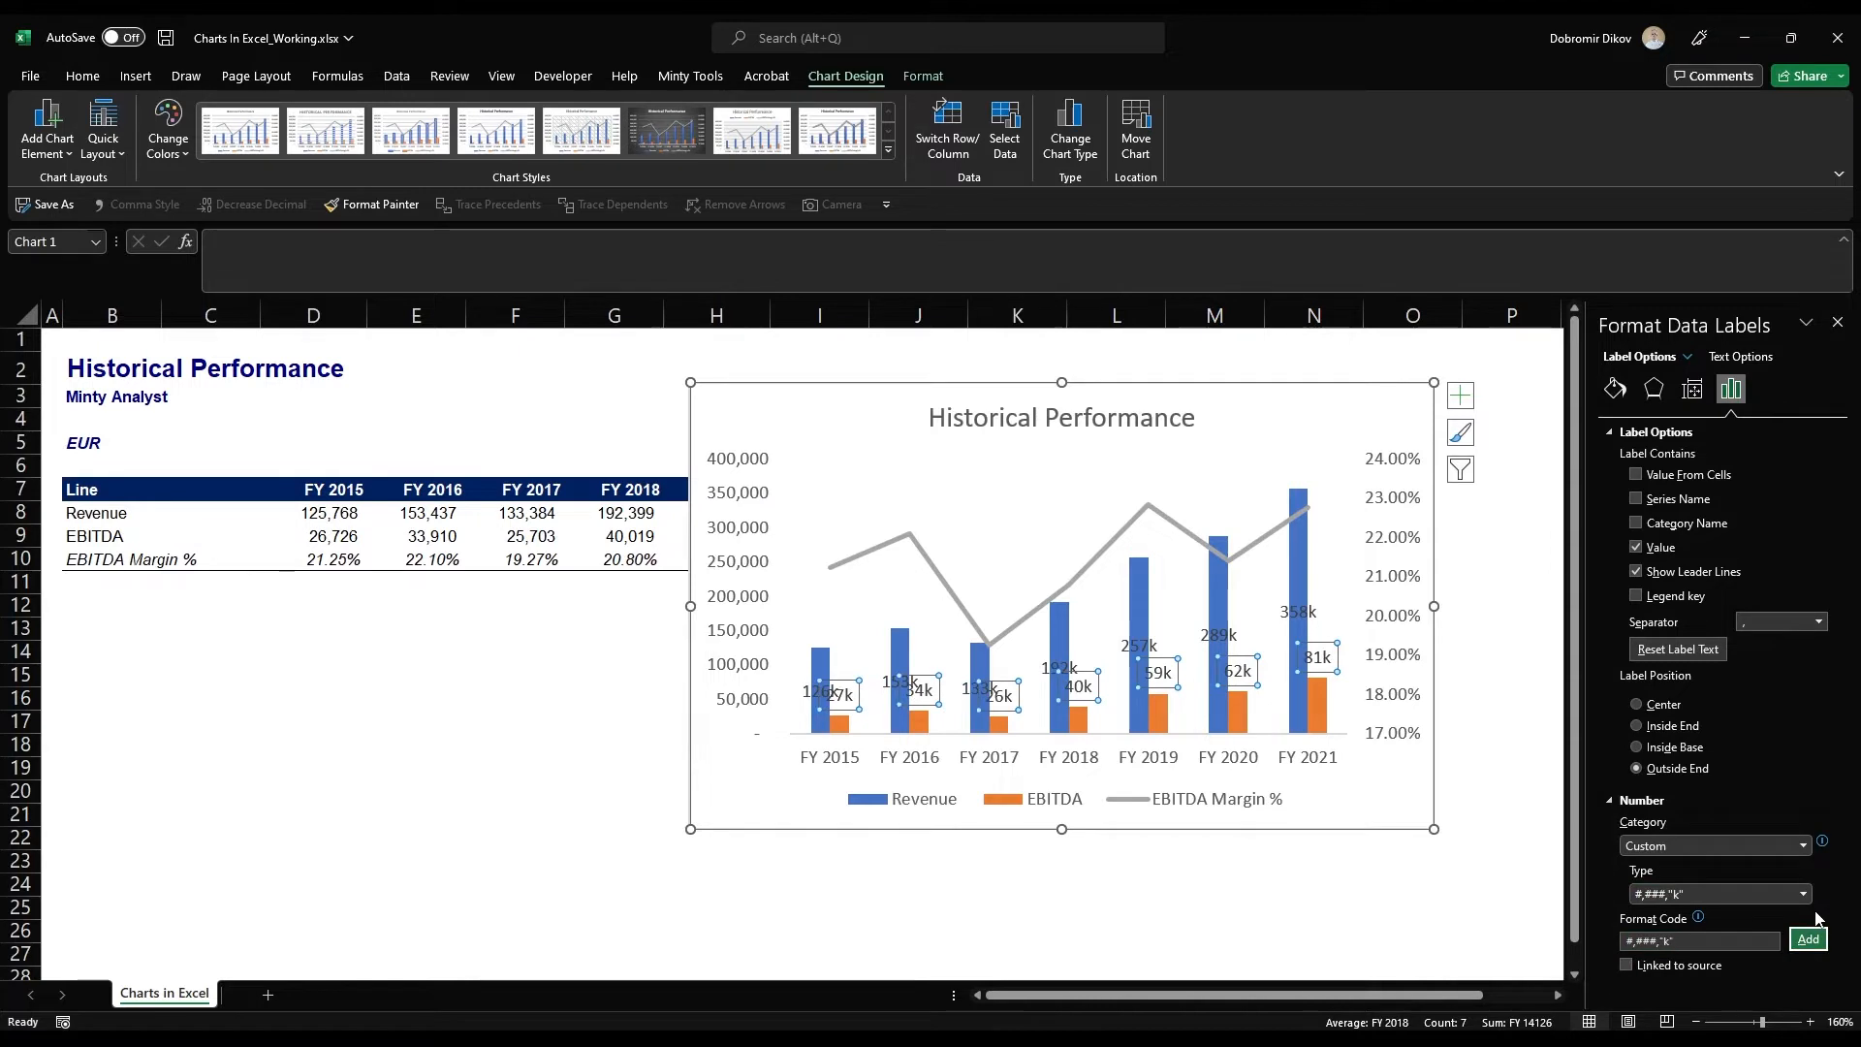
{"action": "left_click", "coordinate": [1661, 729]}
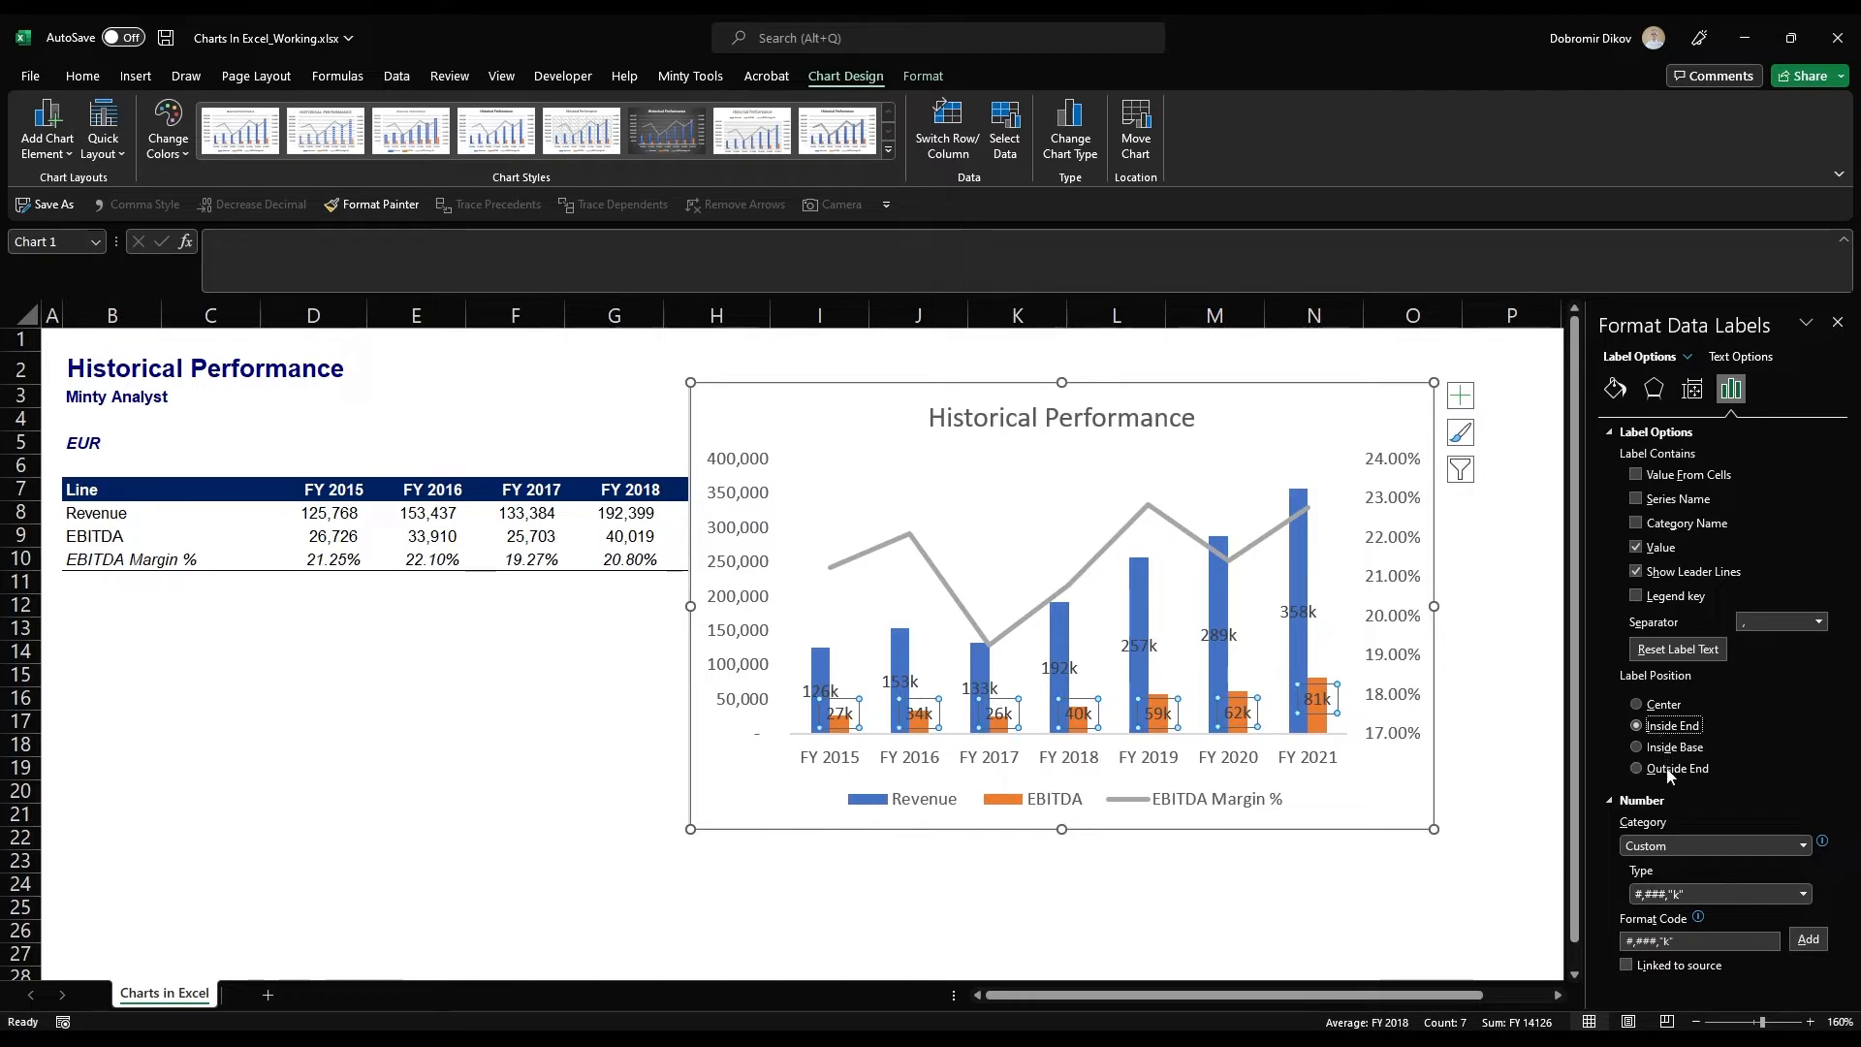
{"action": "left_click", "coordinate": [1670, 749]}
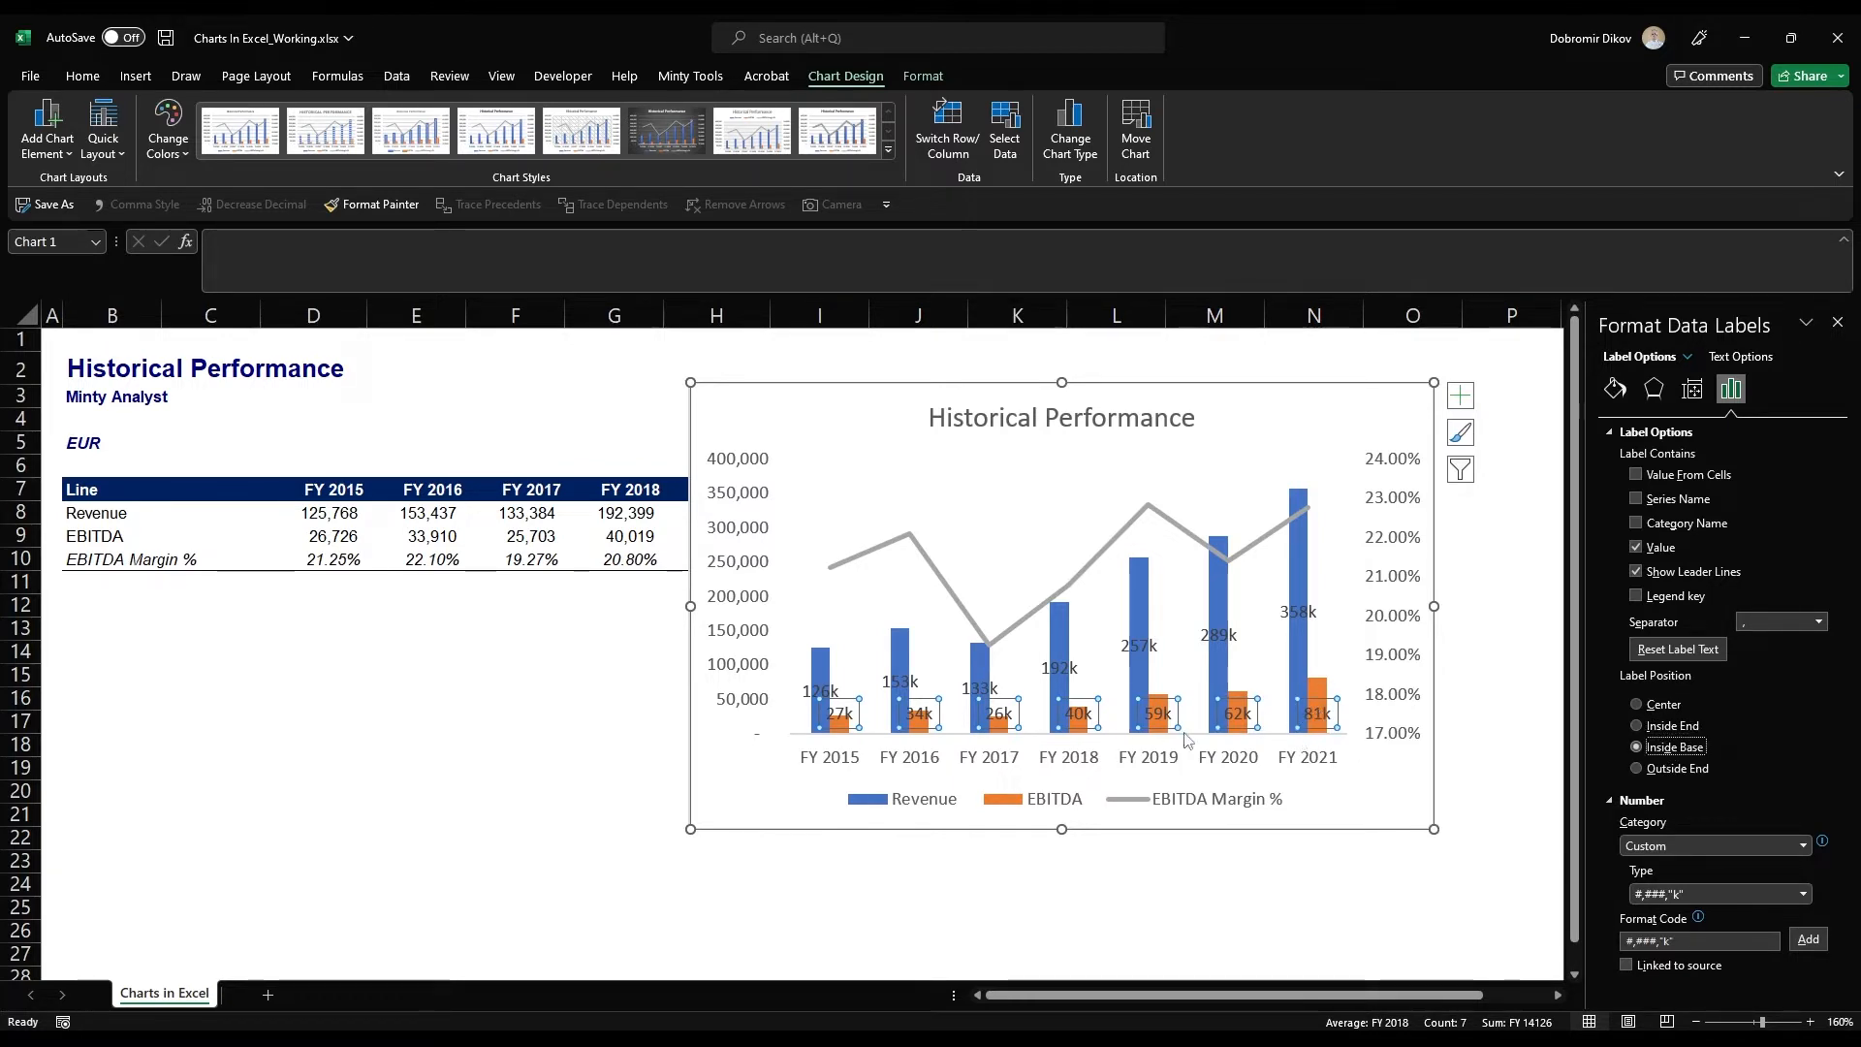
Widen the chart's columns by trying a gap width of 50% for the Revenue series and settling on 10%
{"action": "left_click", "coordinate": [1224, 610]}
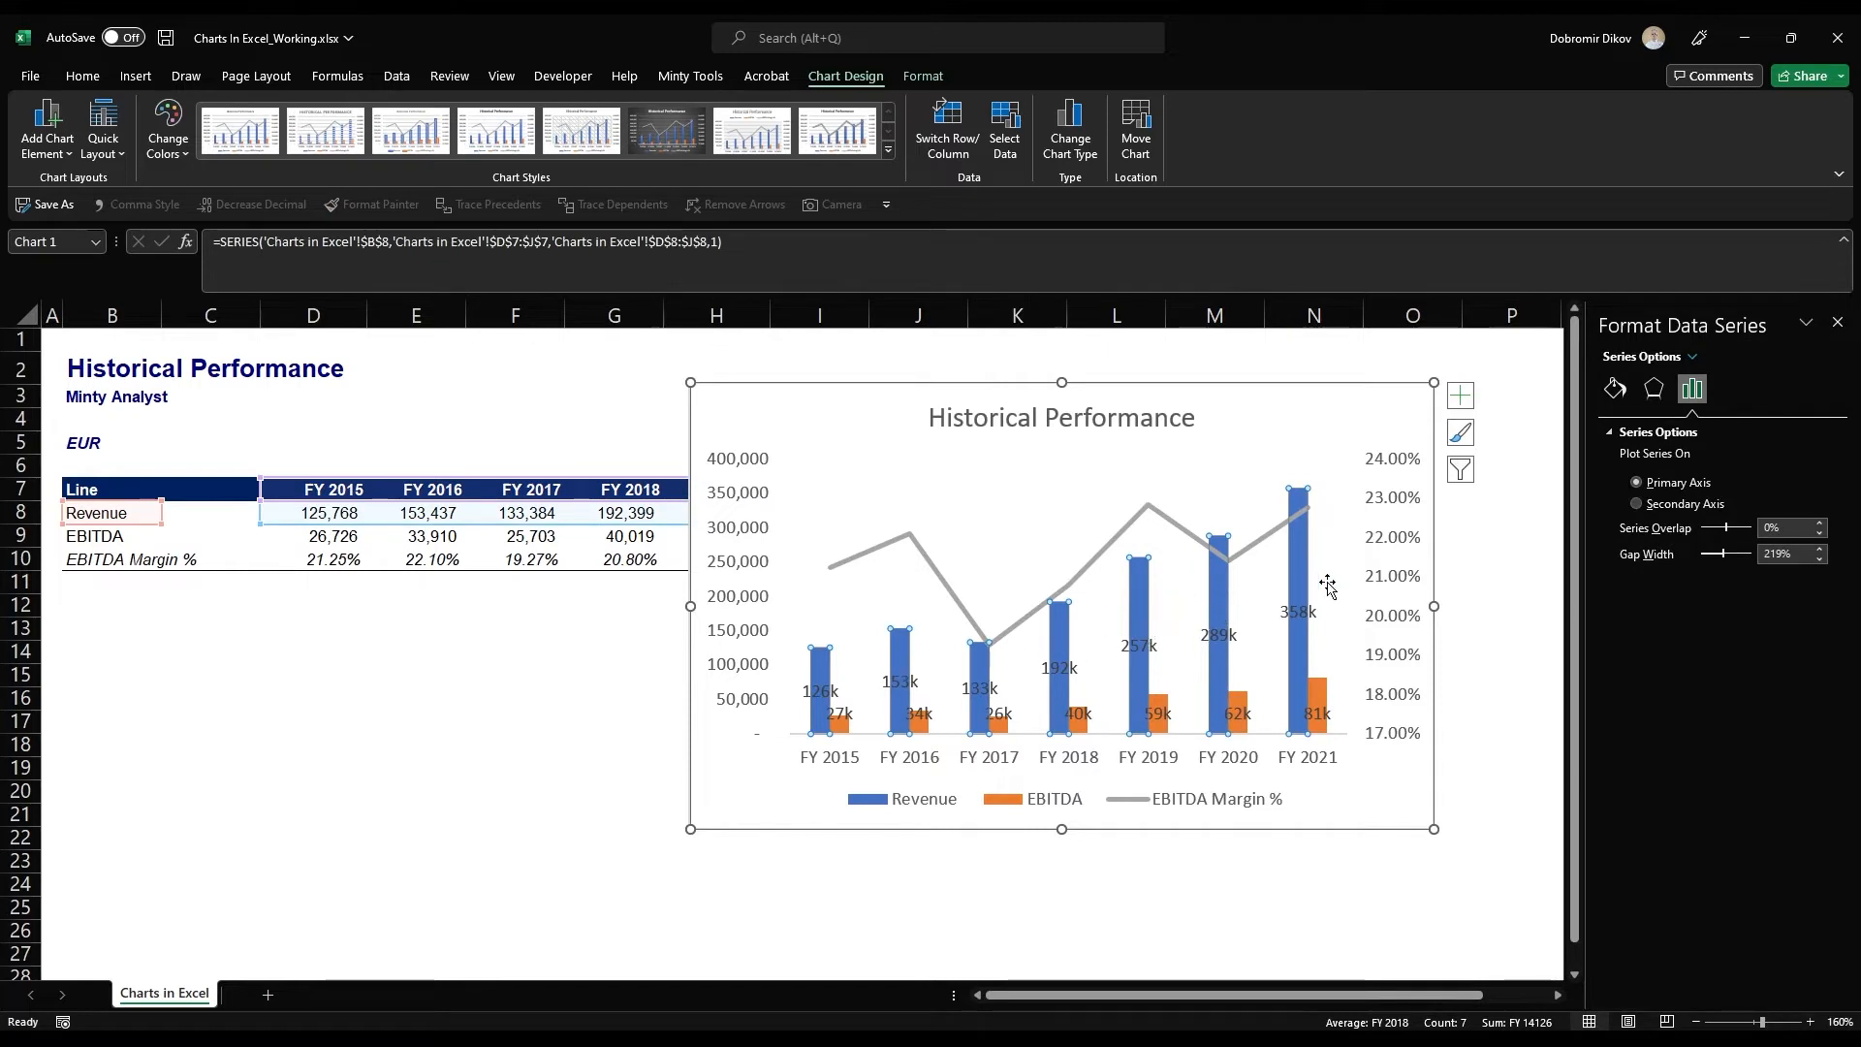
{"action": "left_click", "coordinate": [1318, 690]}
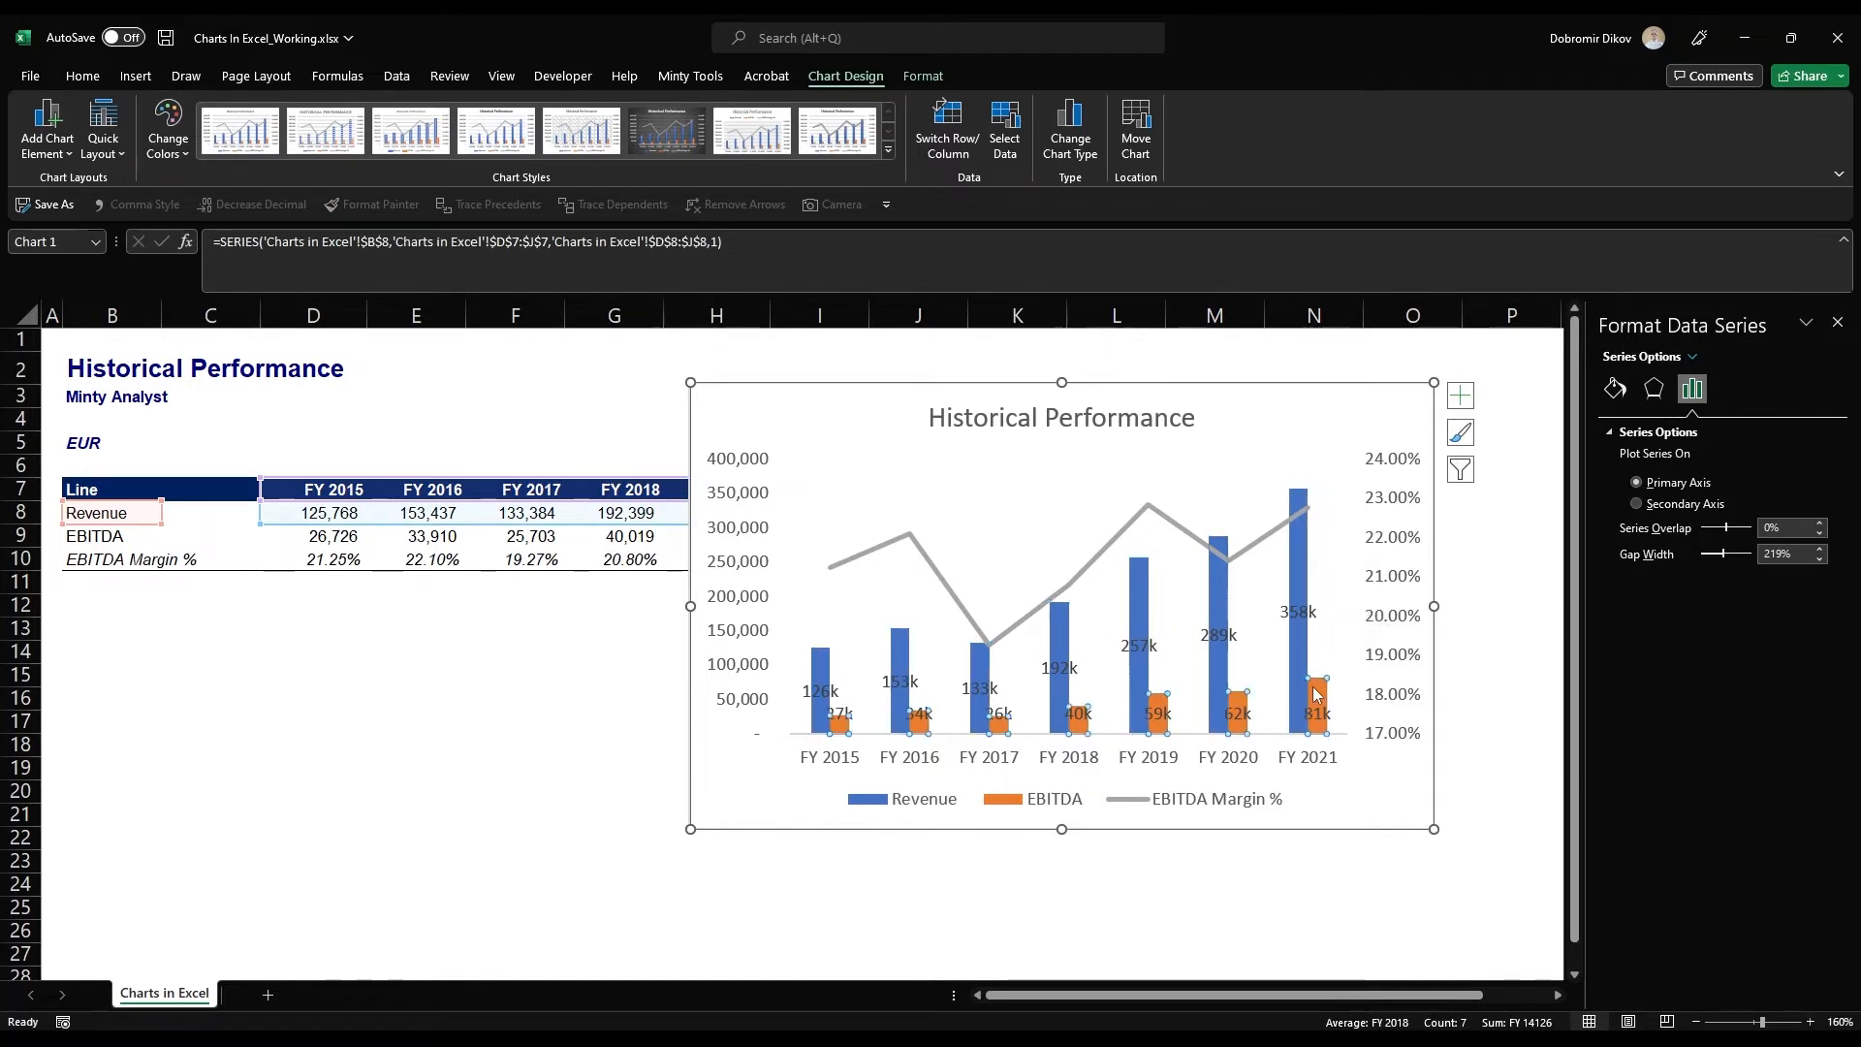
{"action": "right_click", "coordinate": [1304, 579]}
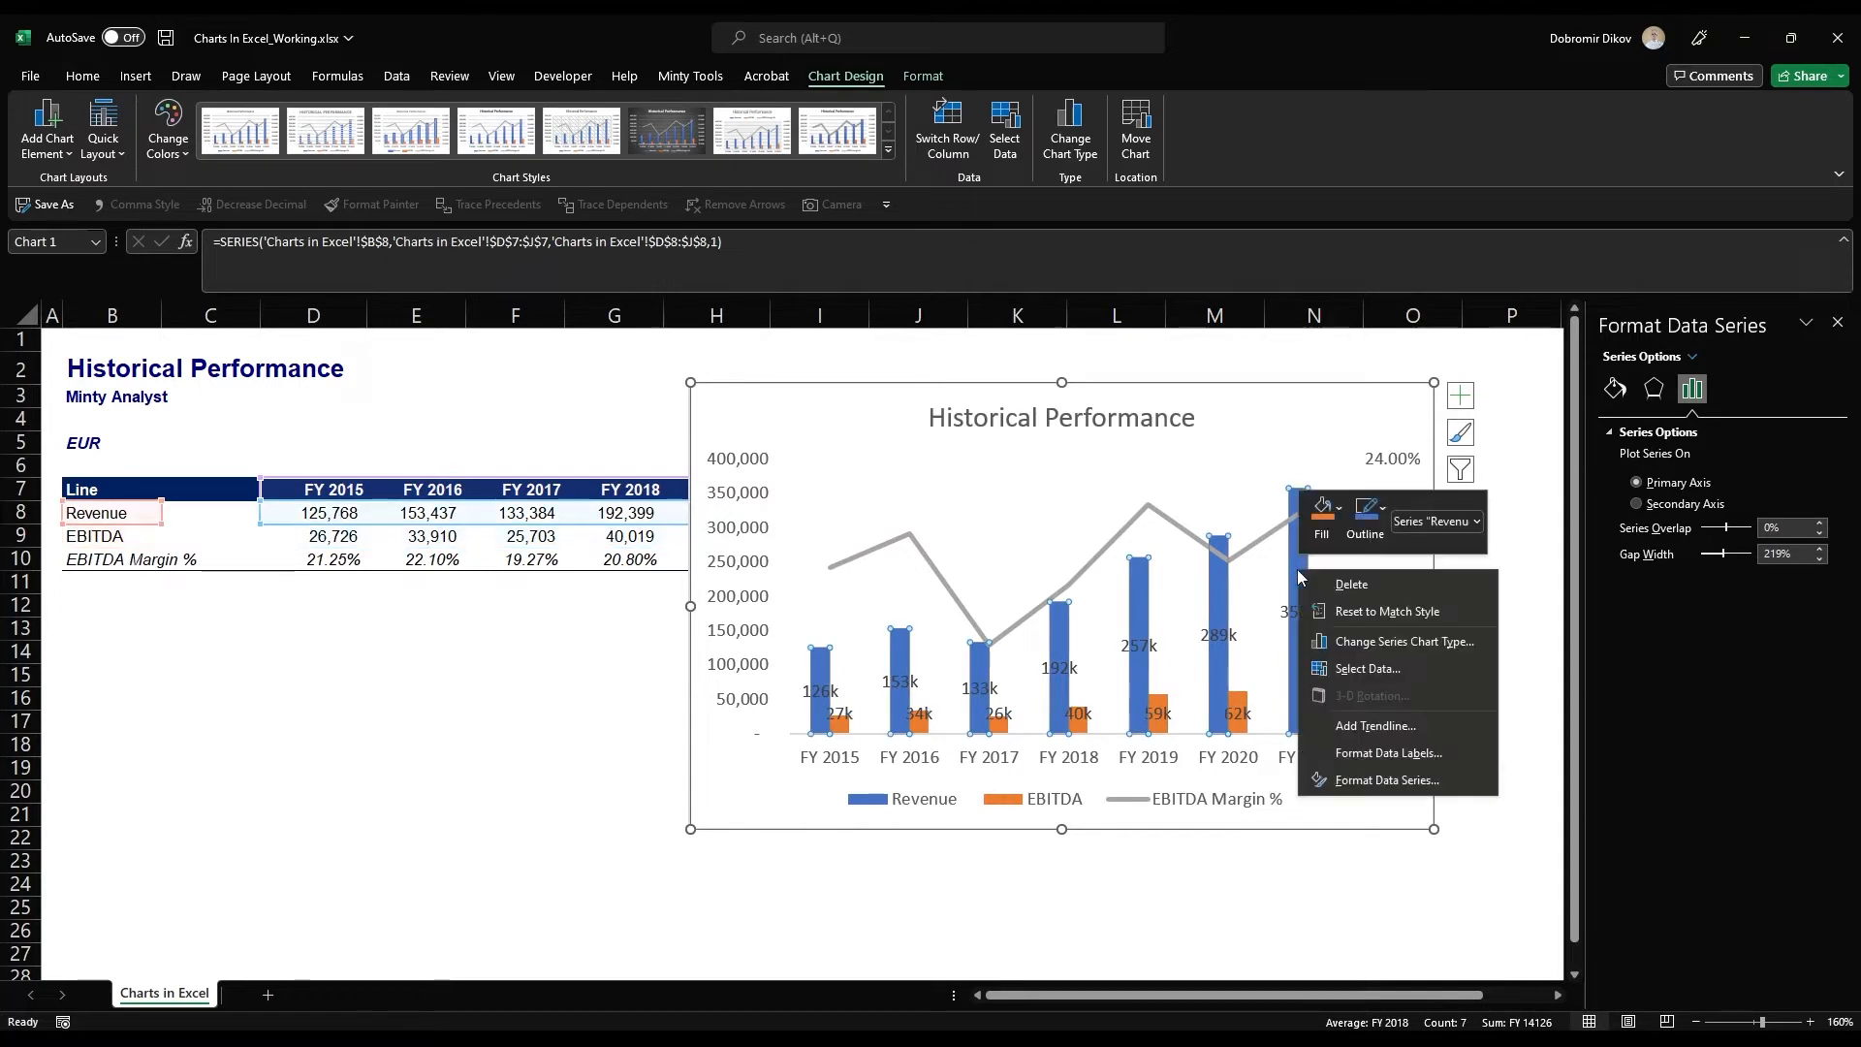
{"action": "left_click", "coordinate": [1391, 781]}
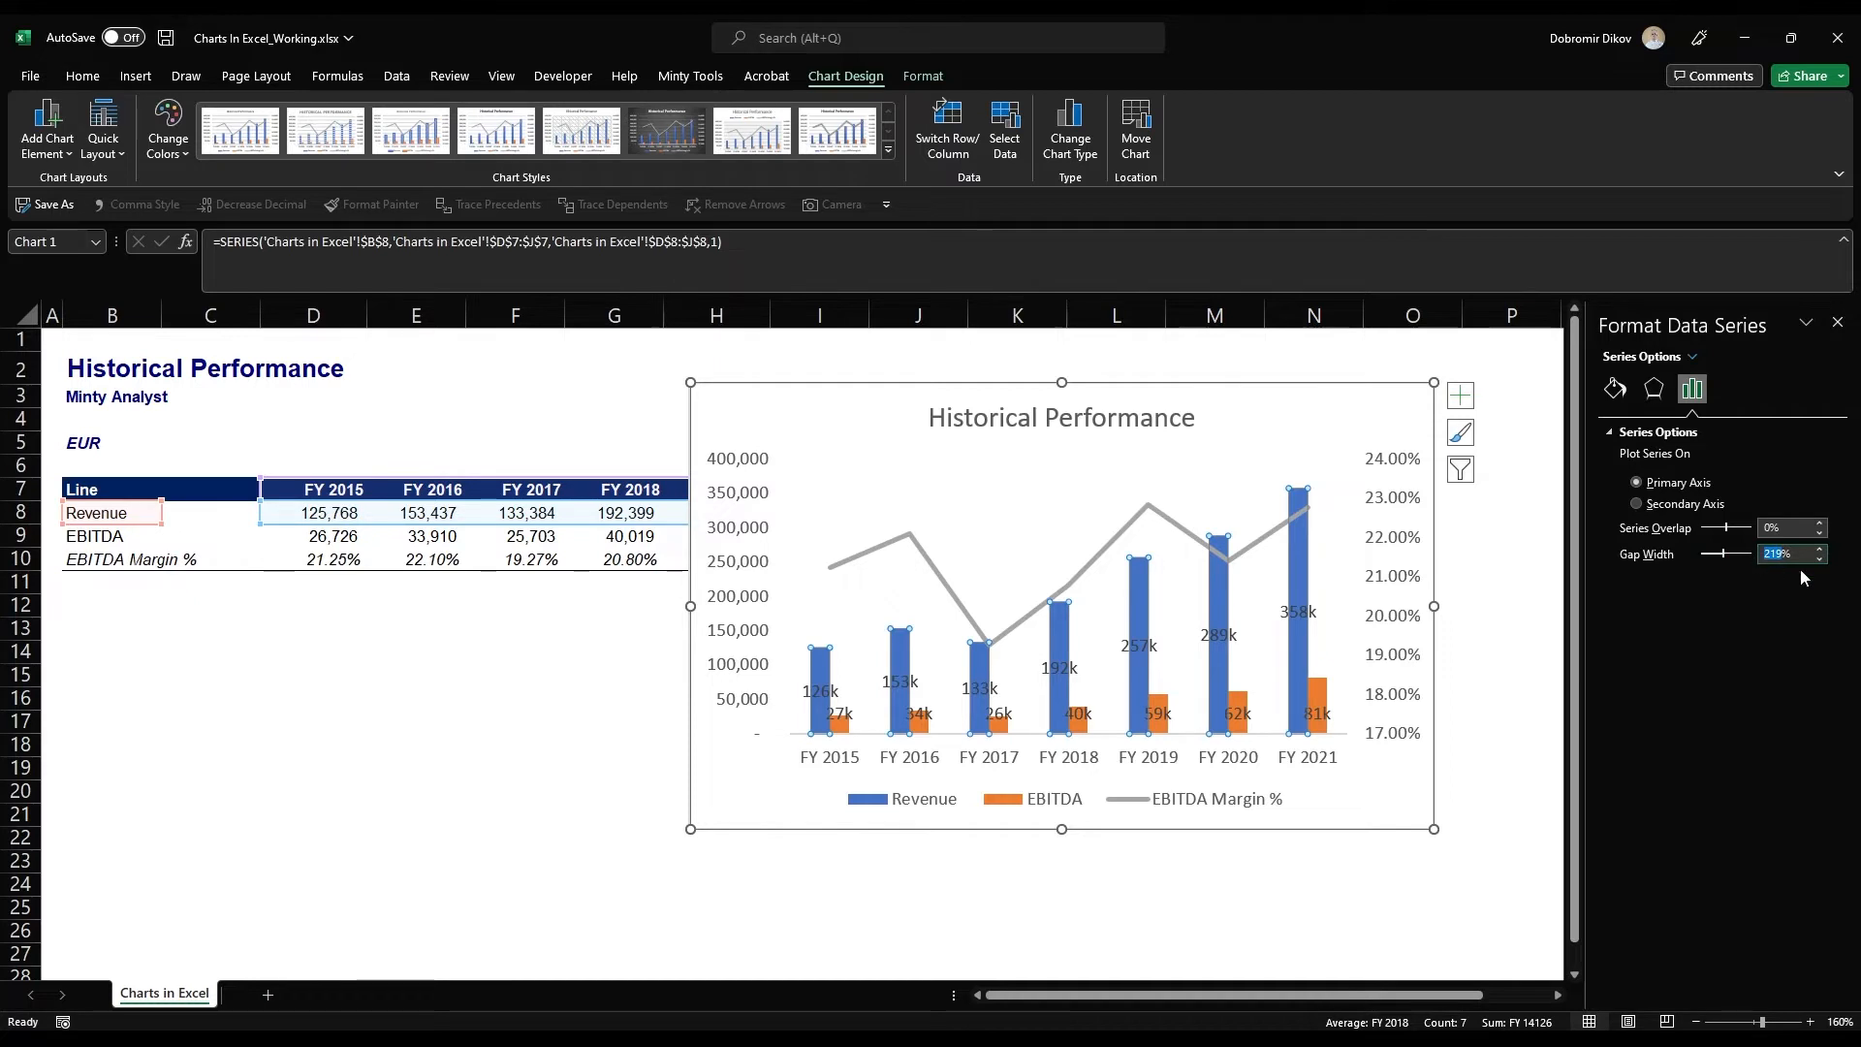
{"action": "type", "text": "50"}
{"action": "key", "text": "Return"}
{"action": "type", "text": "10"}
{"action": "key", "text": "Return"}
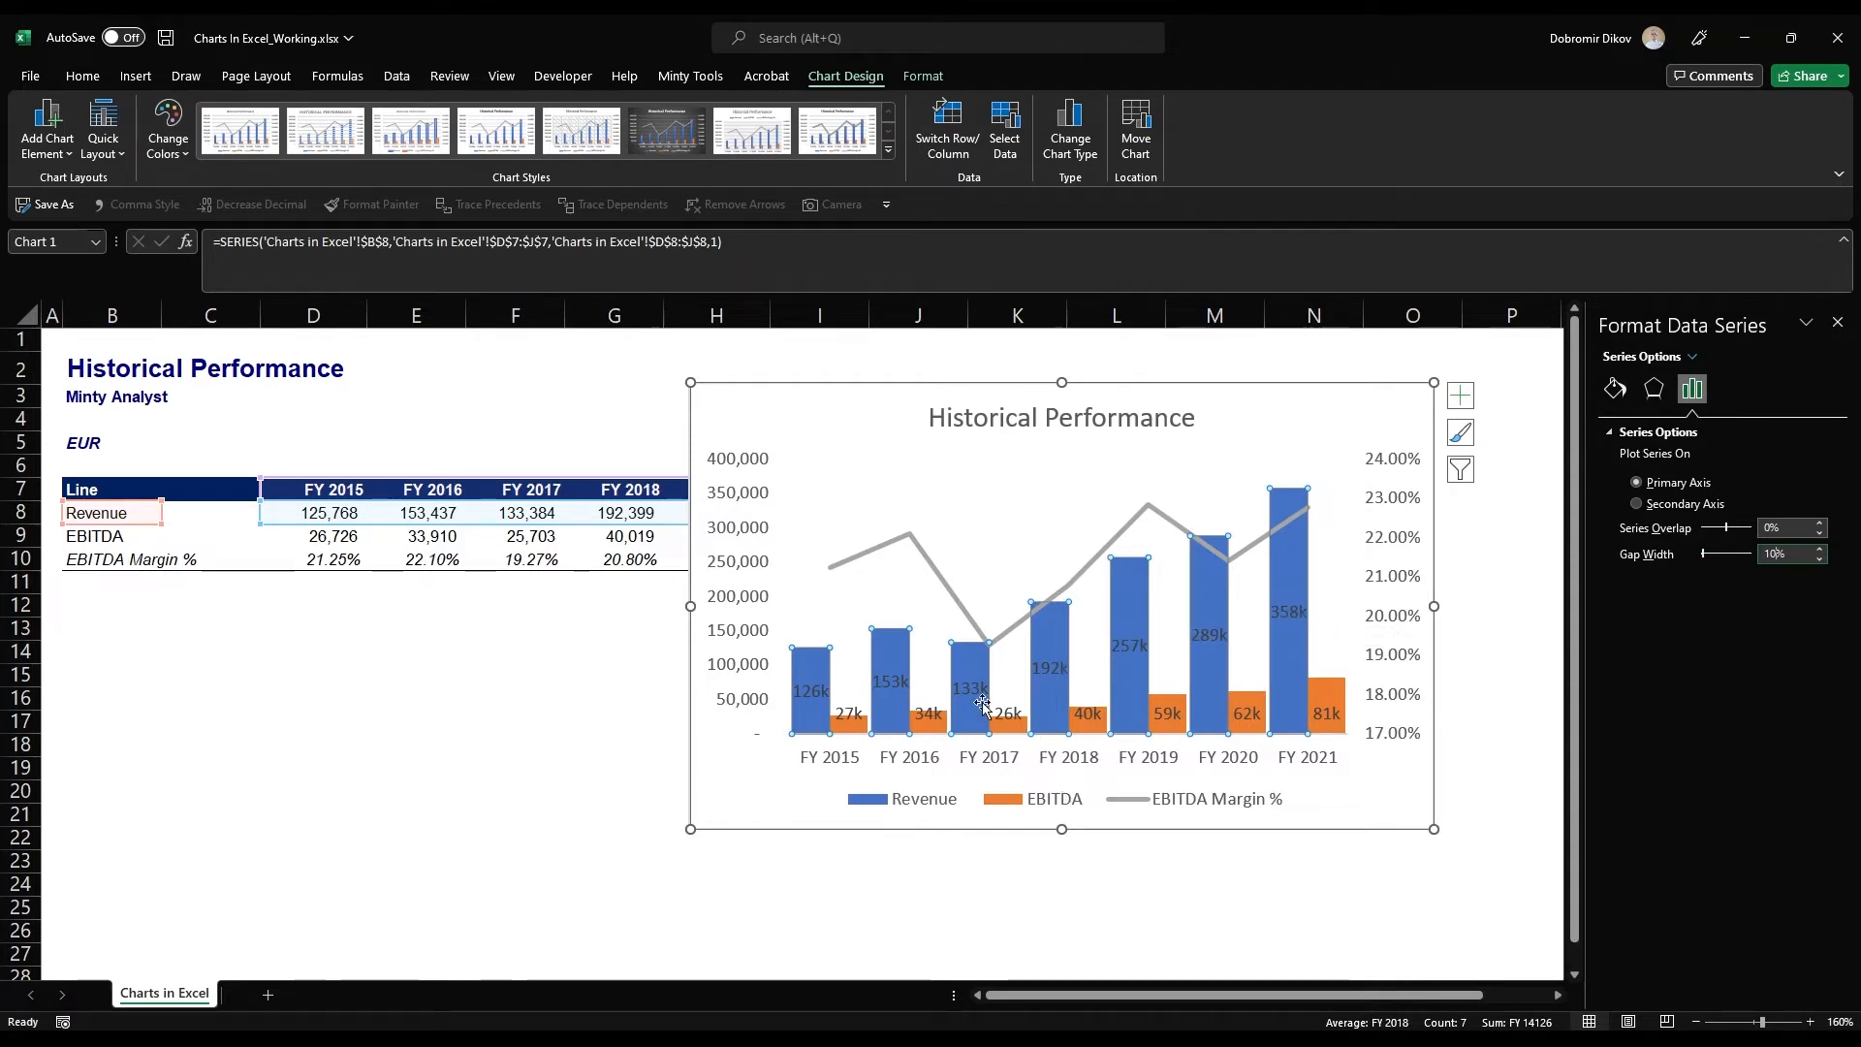
Format the Revenue data labels with a white, bold font
{"action": "left_click", "coordinate": [926, 716]}
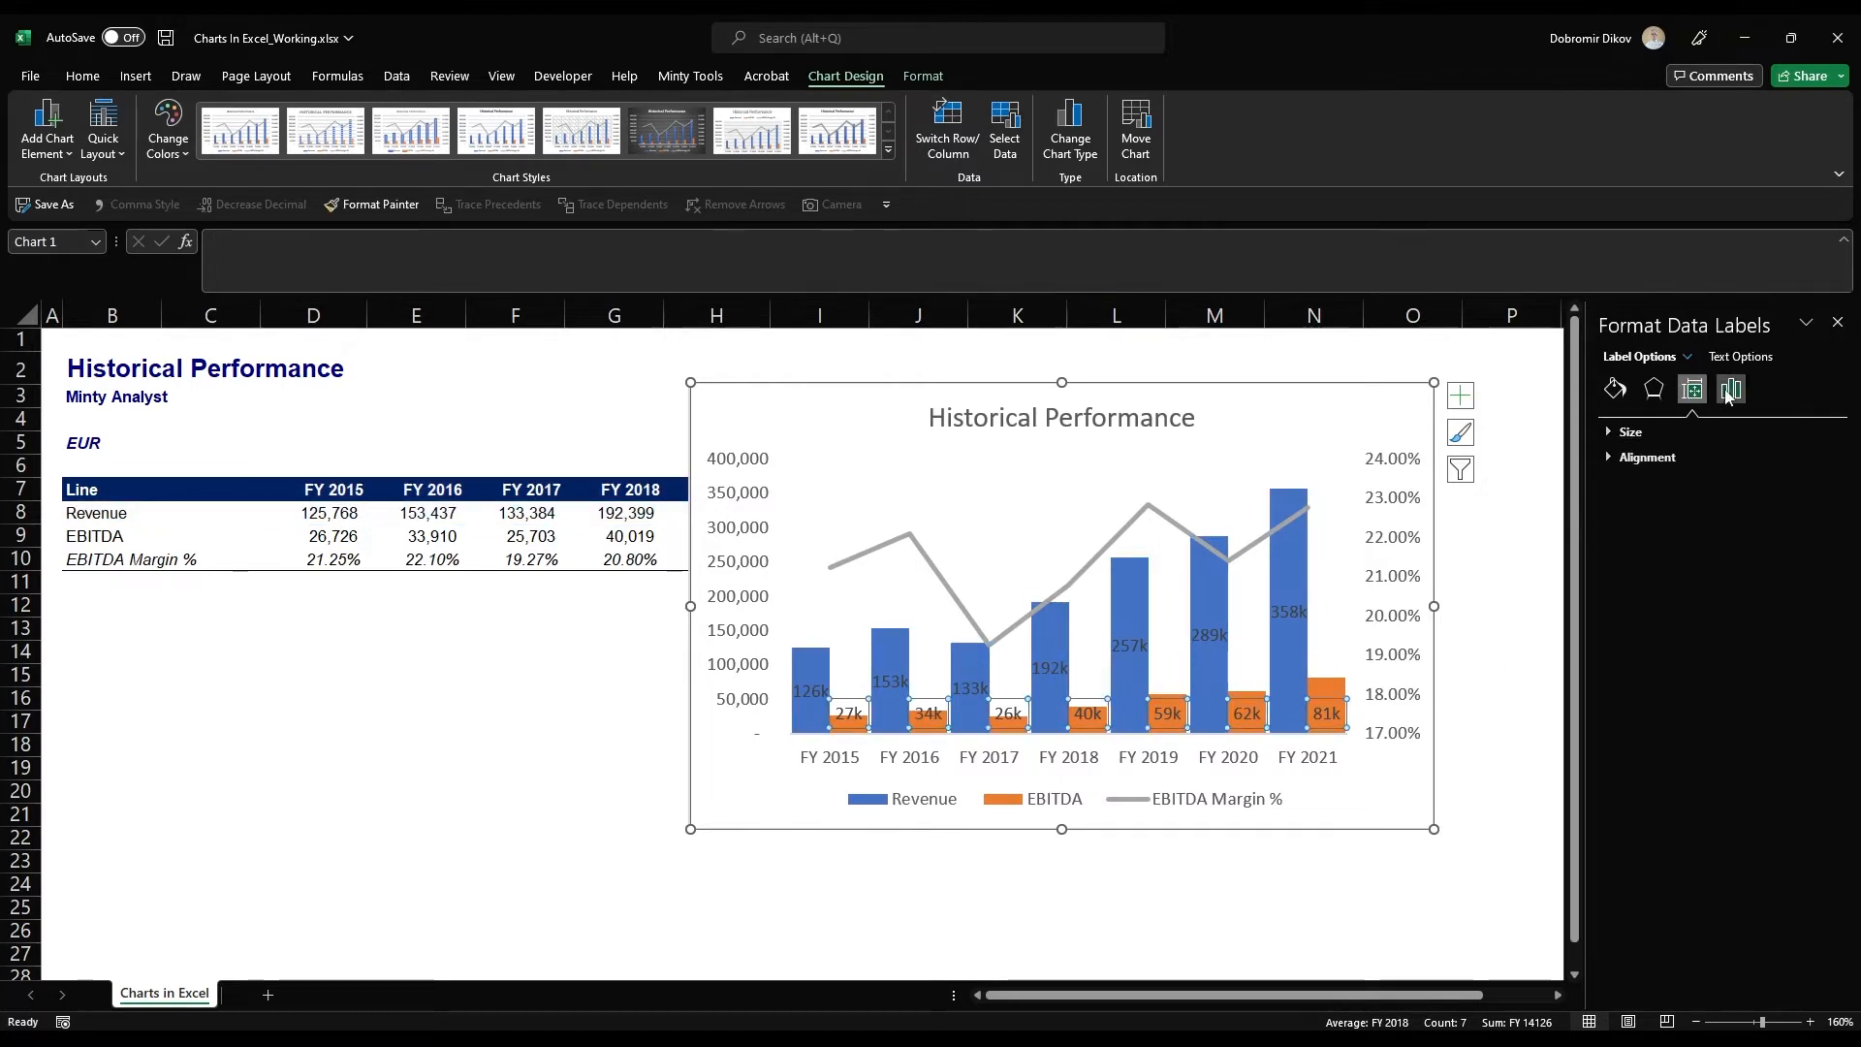
{"action": "left_click", "coordinate": [1204, 638]}
{"action": "left_click", "coordinate": [85, 80]}
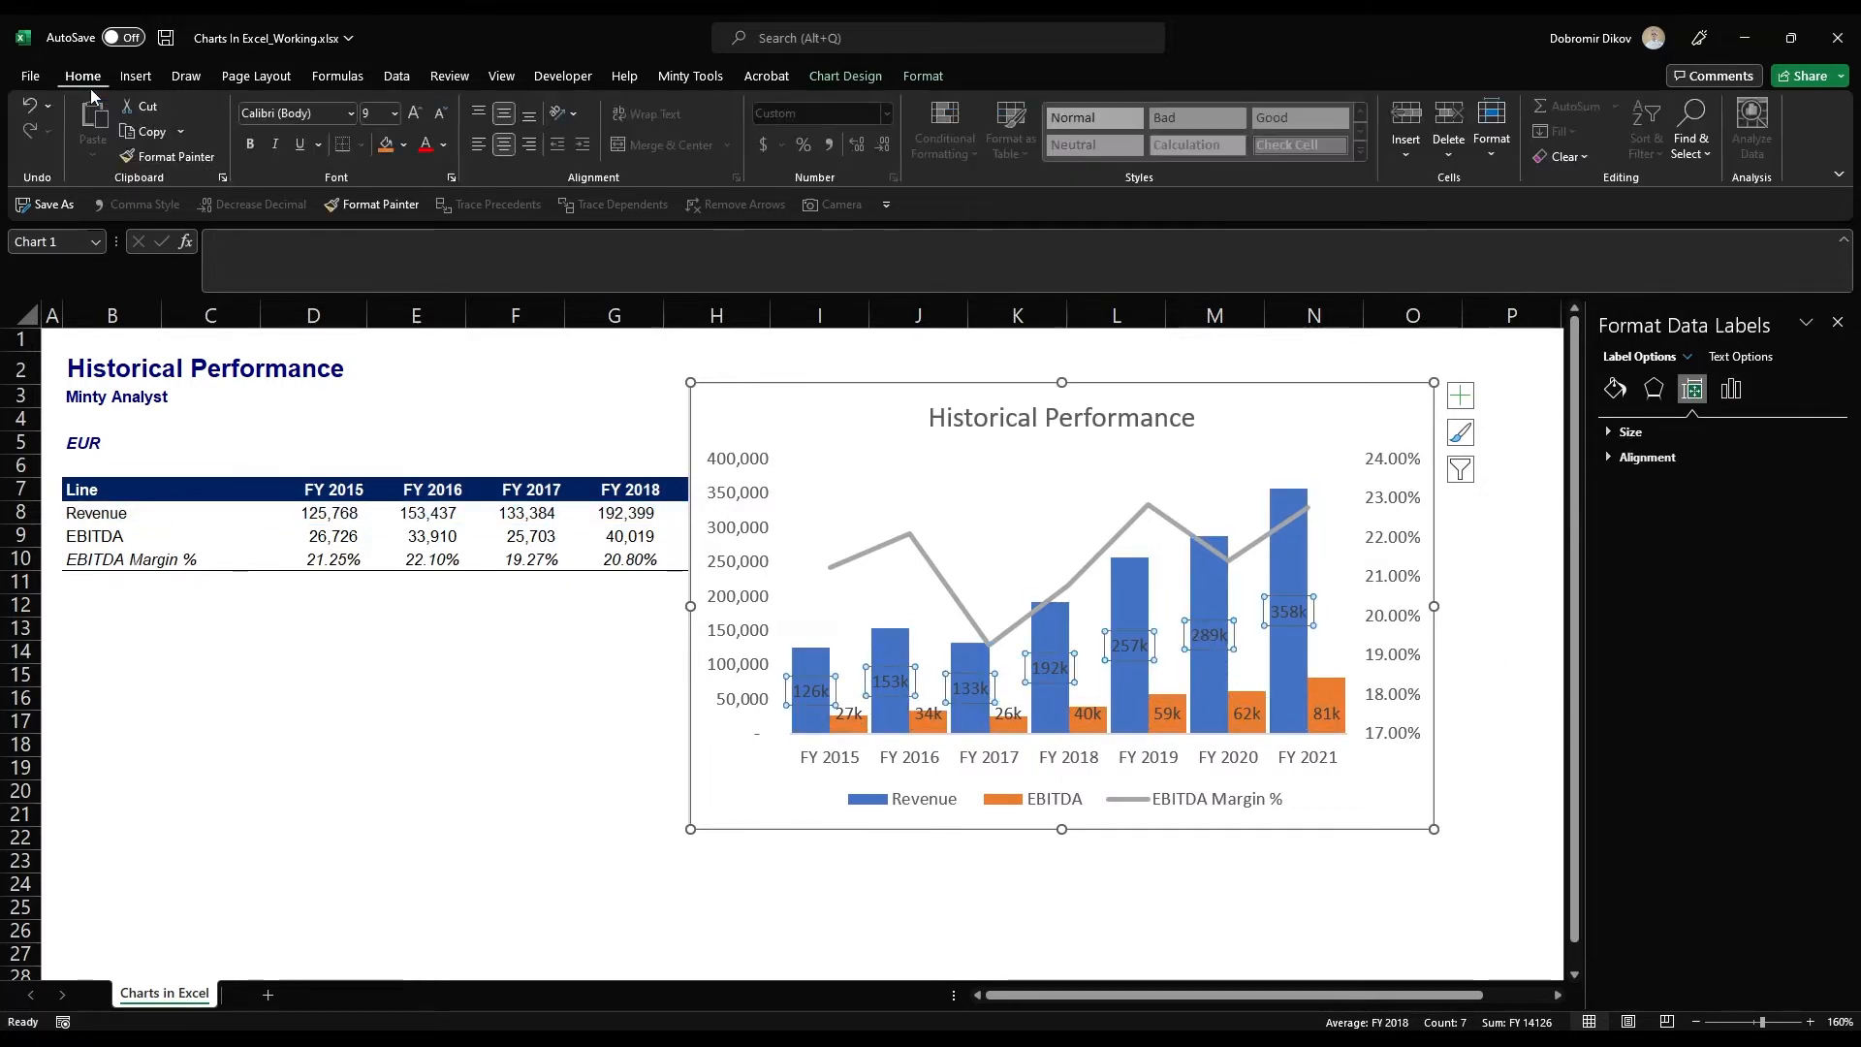
{"action": "left_click", "coordinate": [447, 147]}
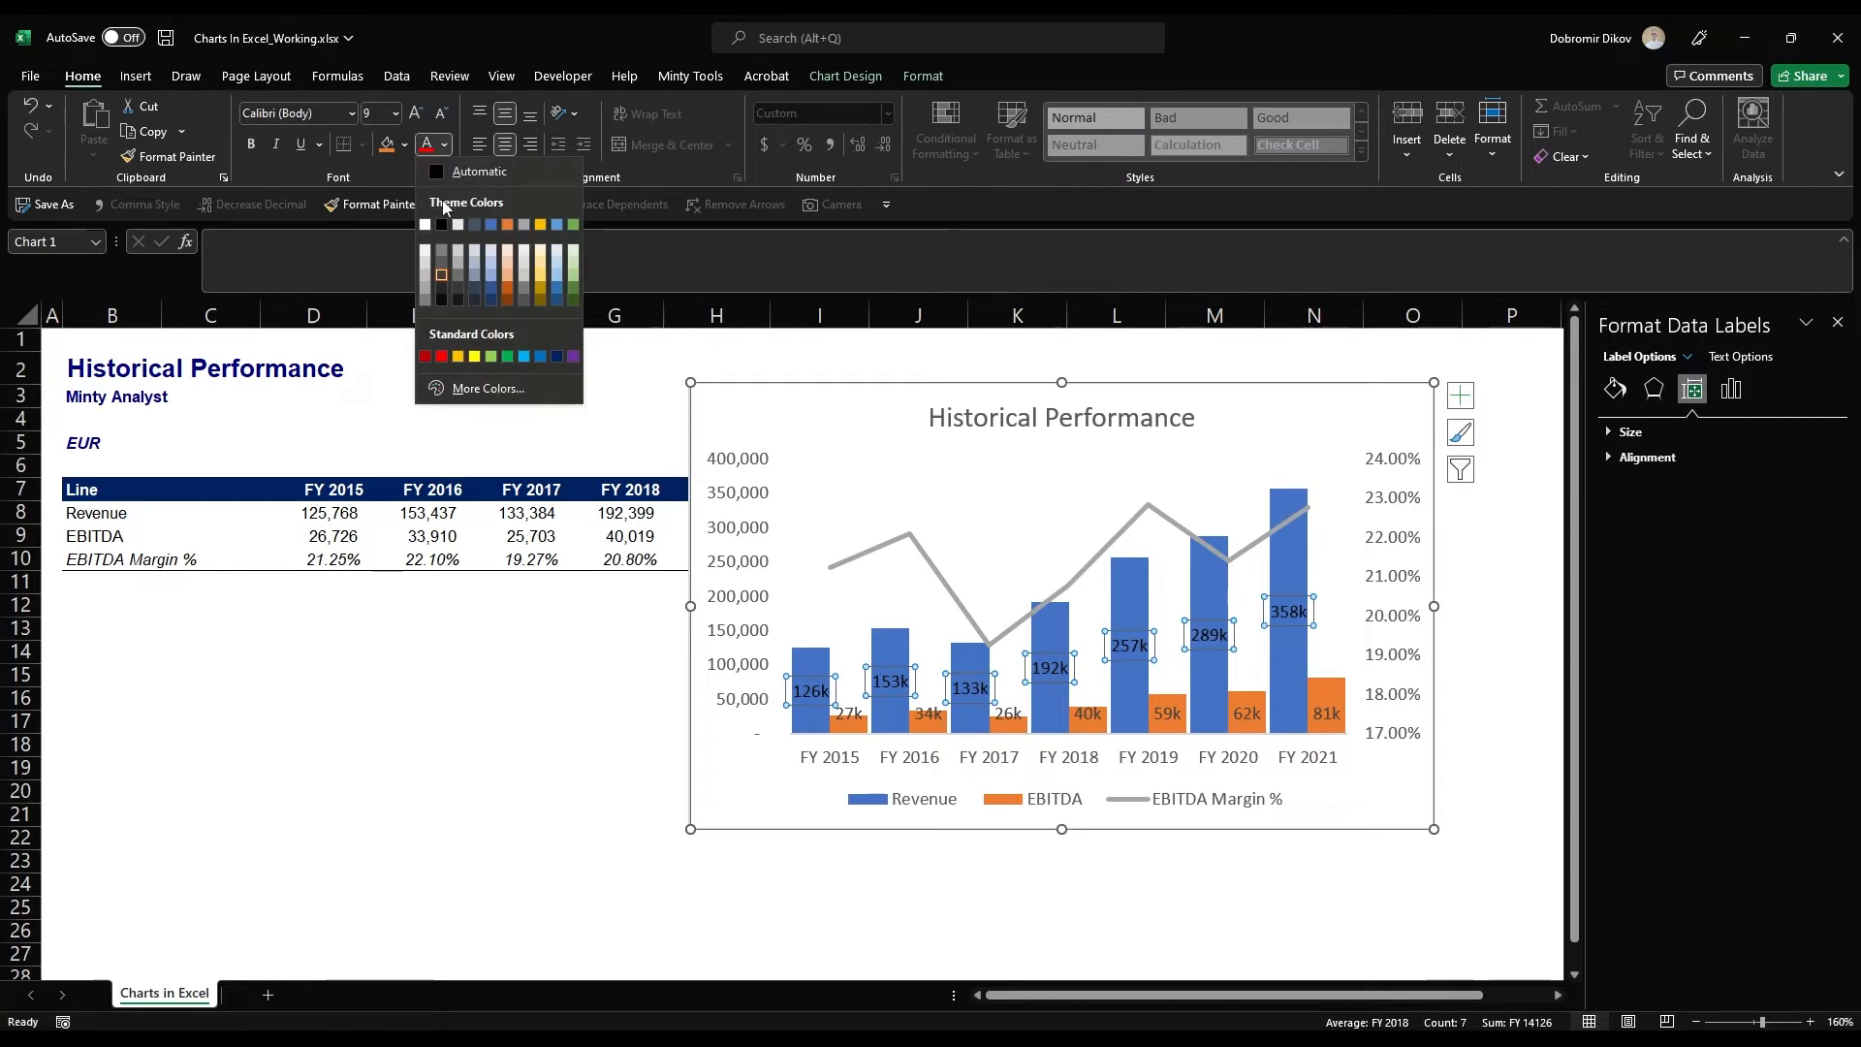
{"action": "left_click", "coordinate": [427, 226]}
{"action": "left_click", "coordinate": [251, 144]}
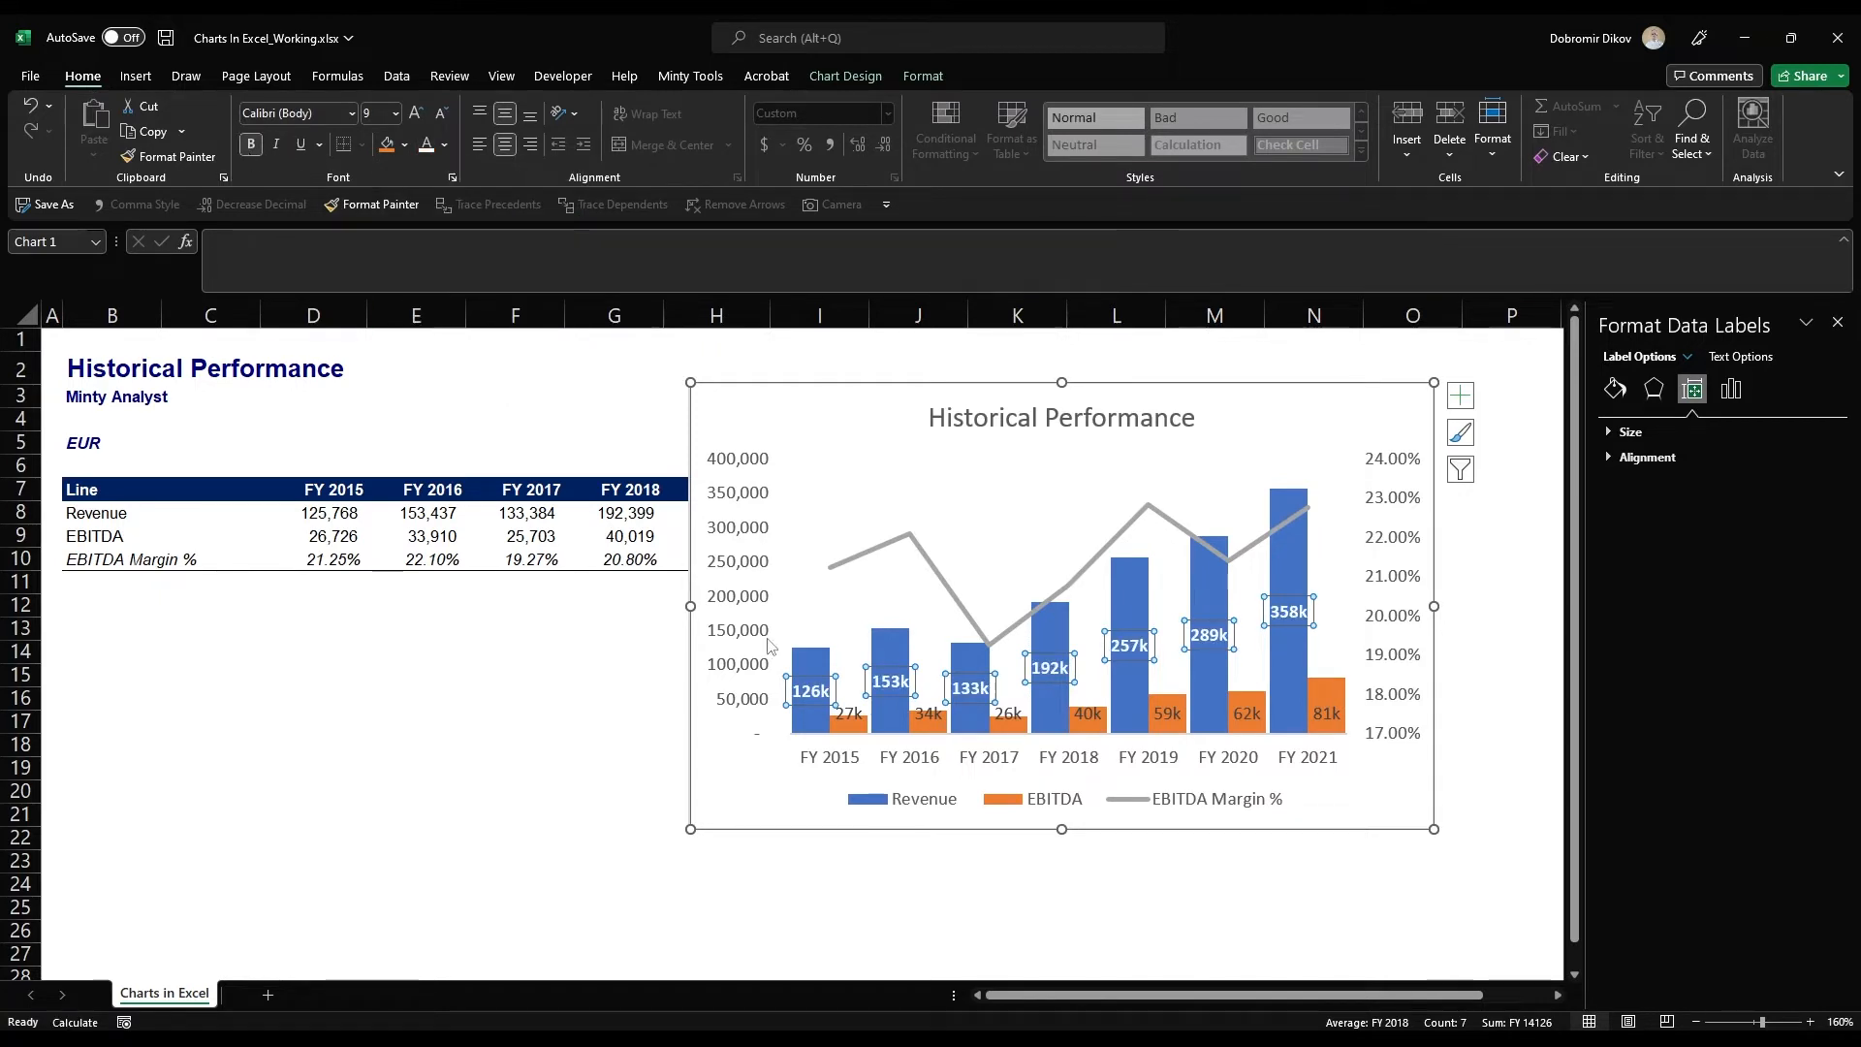
Make the EBITDA data labels bold and set their position to Outside End
{"action": "left_click", "coordinate": [1246, 715]}
{"action": "left_click", "coordinate": [250, 145]}
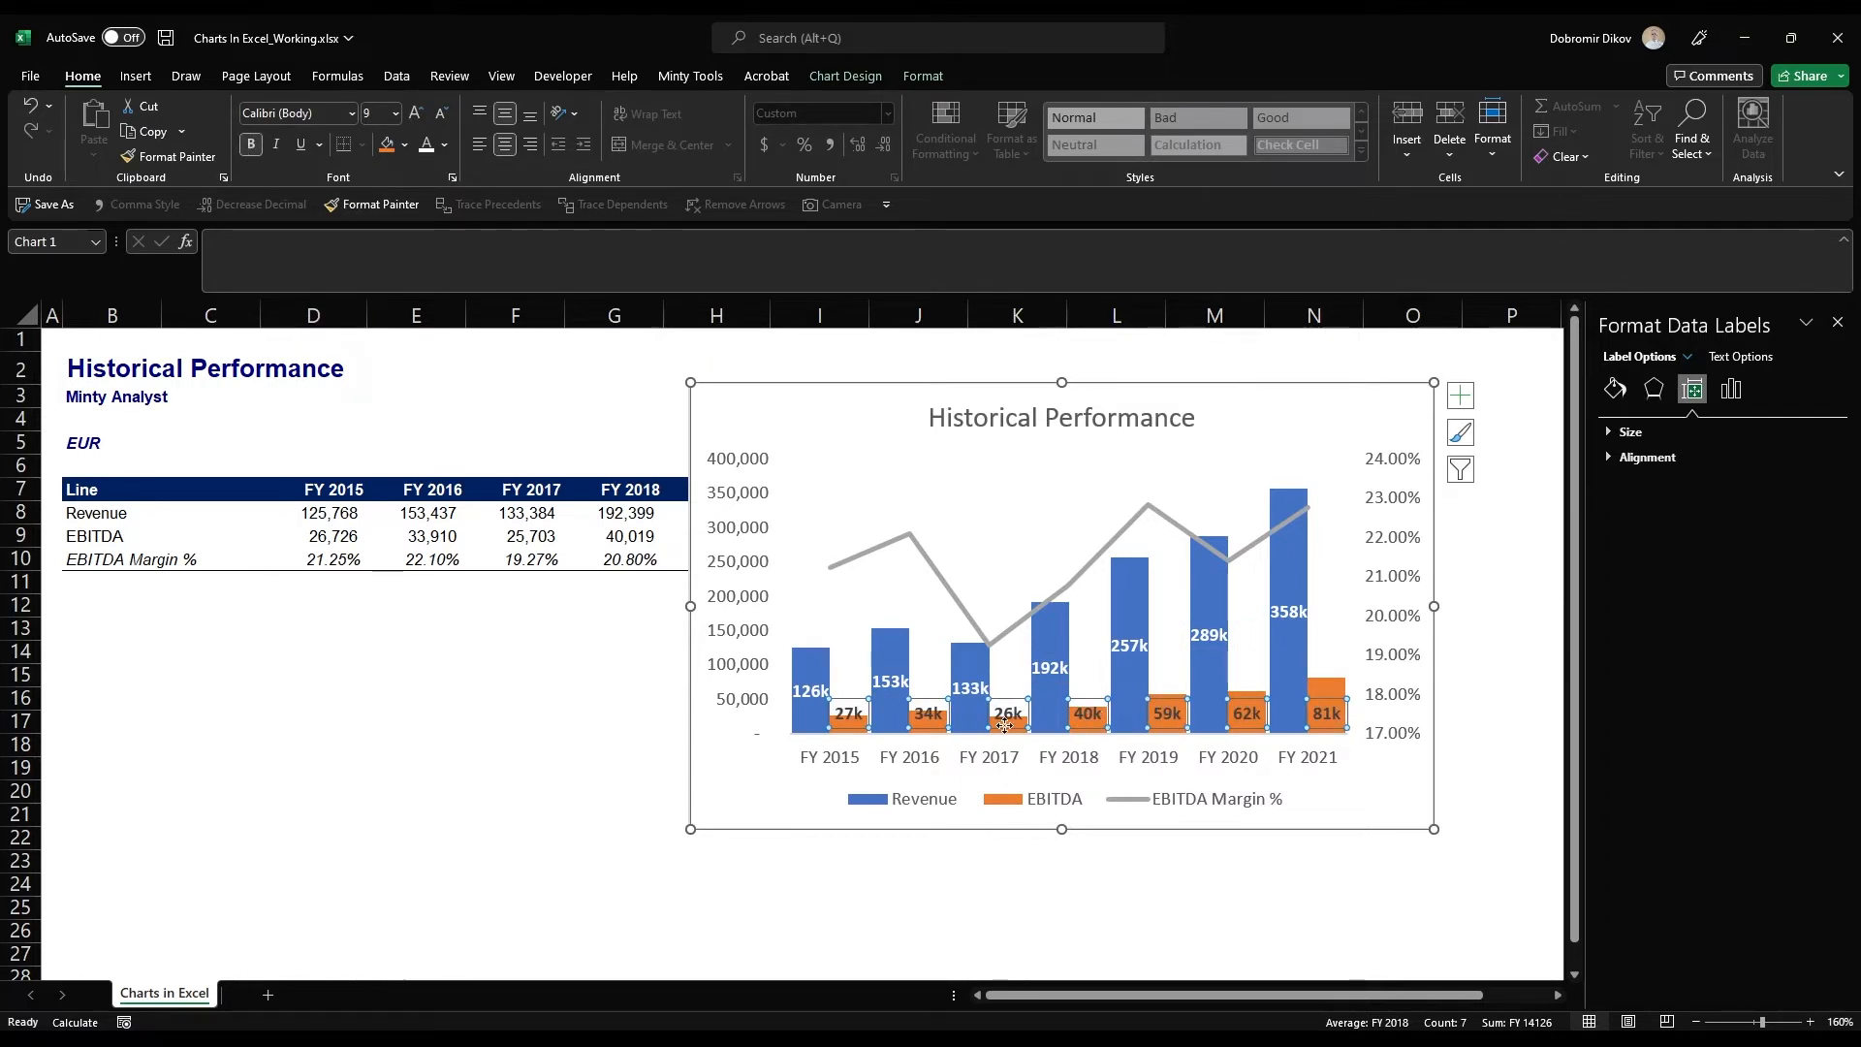
{"action": "left_click", "coordinate": [1731, 389]}
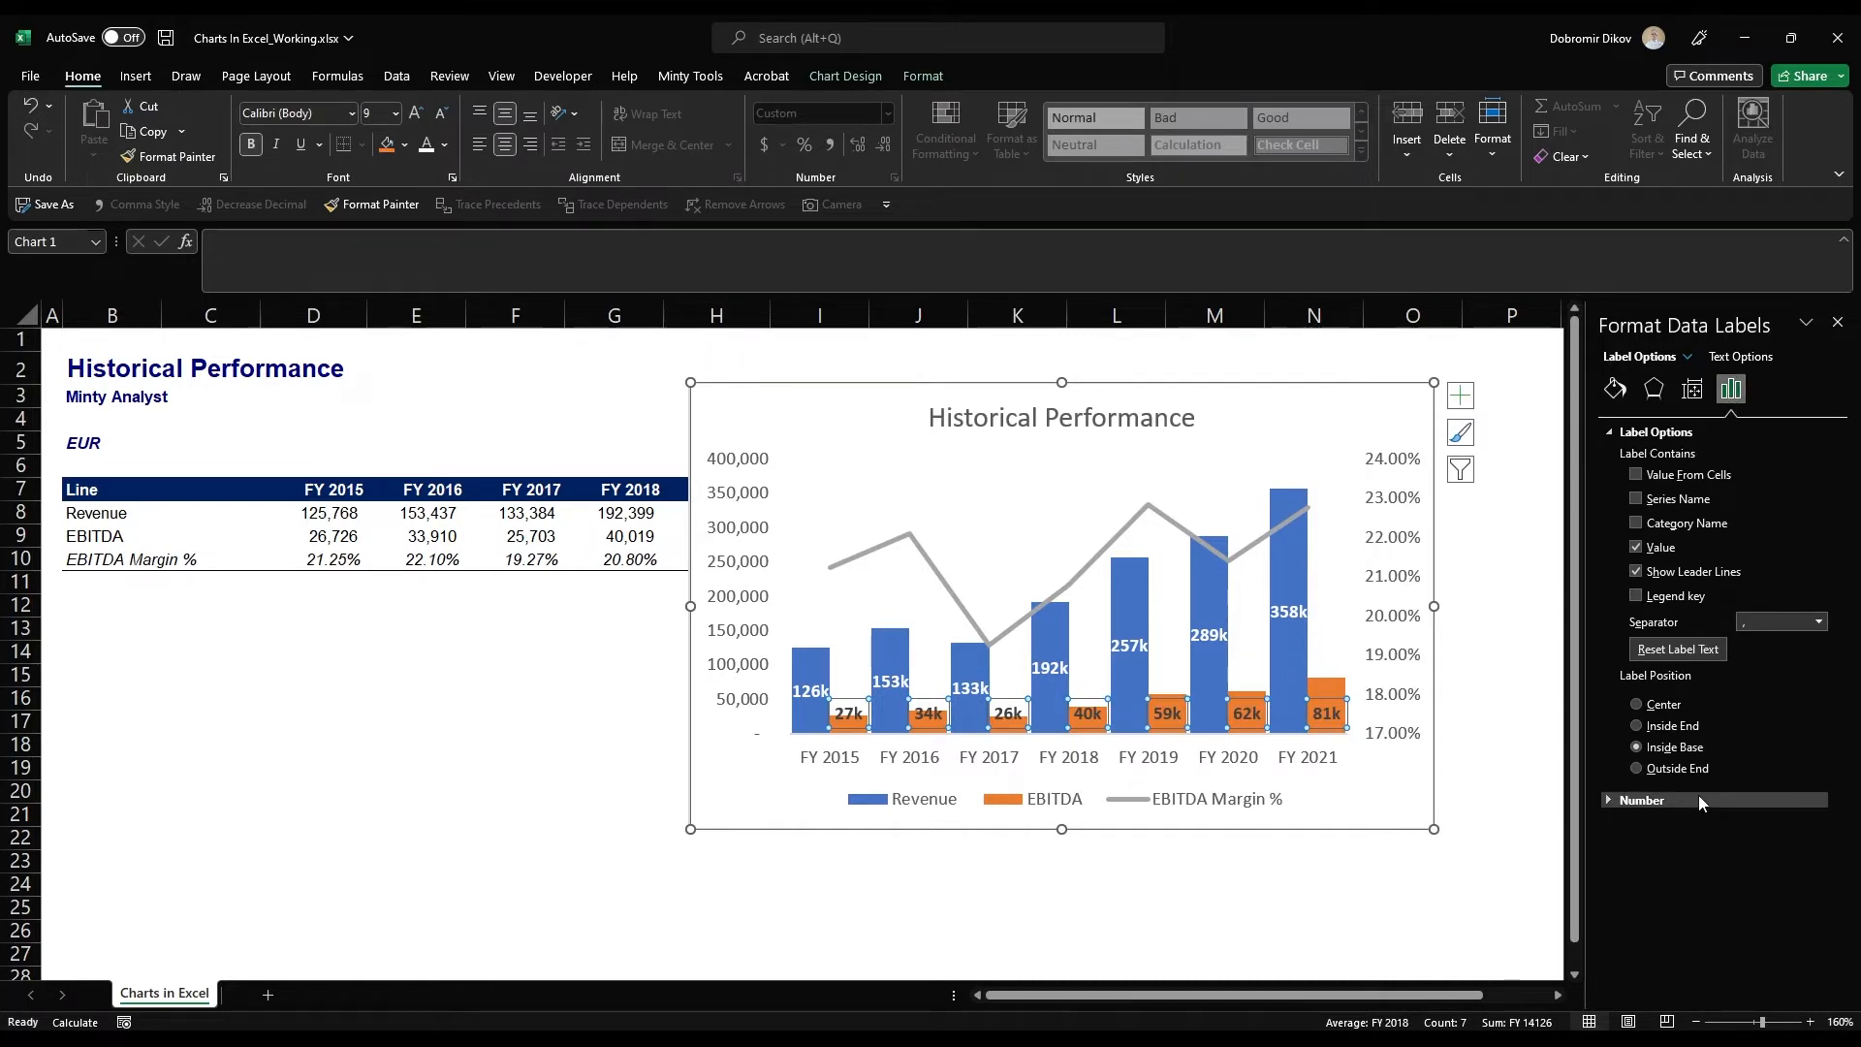
{"action": "left_click", "coordinate": [1651, 768]}
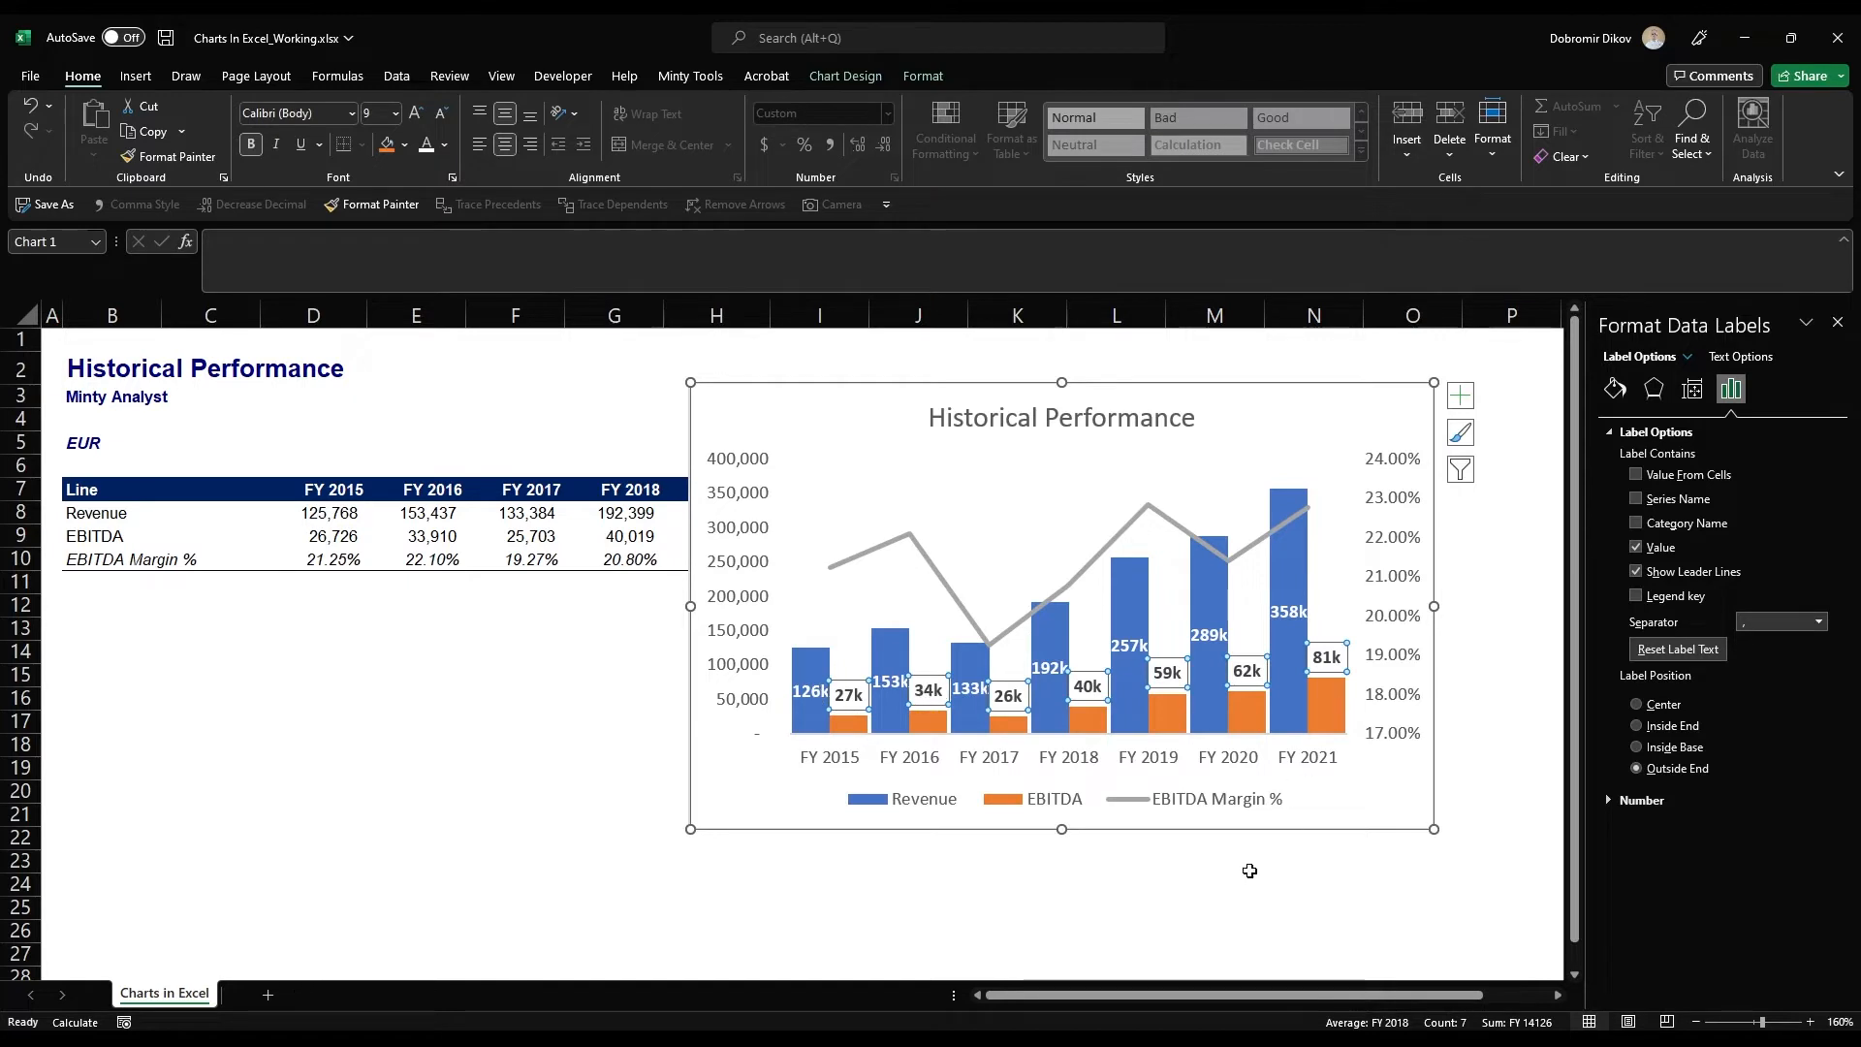
Add data callouts to the EBITDA Margin % line and select those callouts
{"action": "left_click", "coordinate": [1150, 511]}
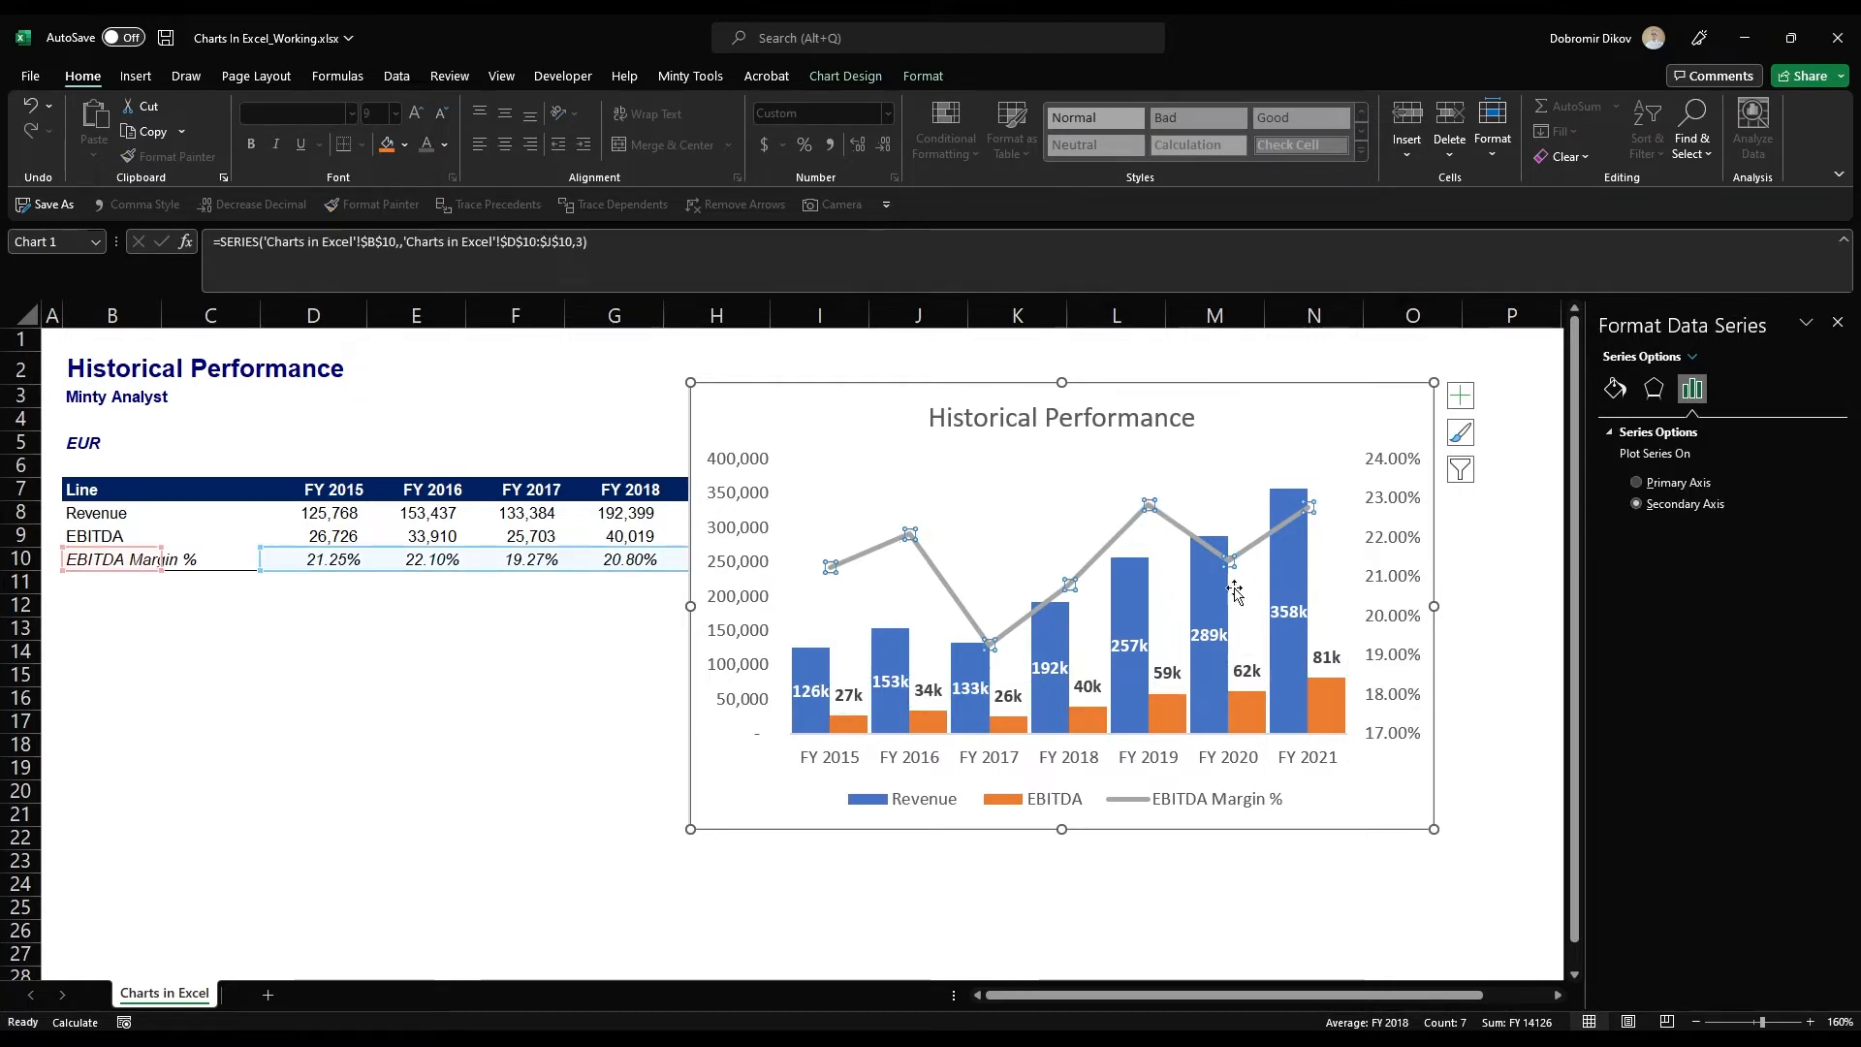
{"action": "right_click", "coordinate": [1152, 510]}
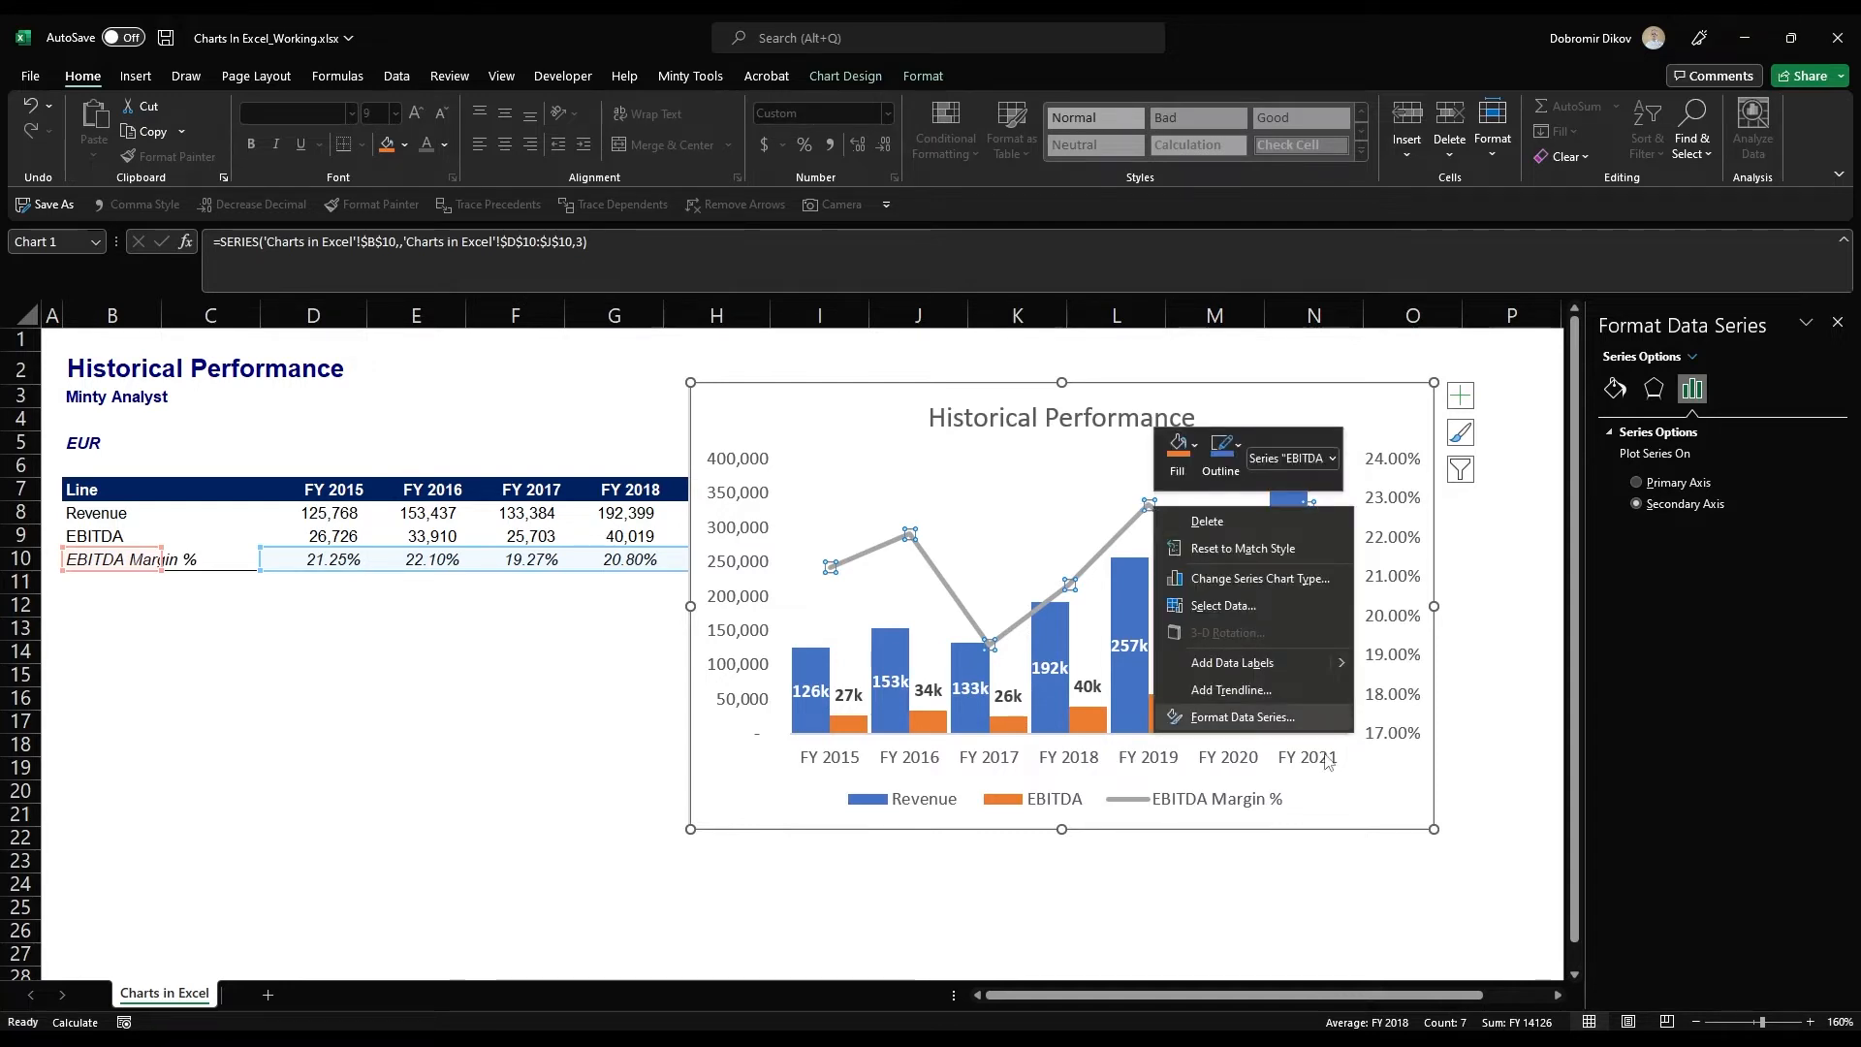
{"action": "mouse_move", "coordinate": [1348, 670]}
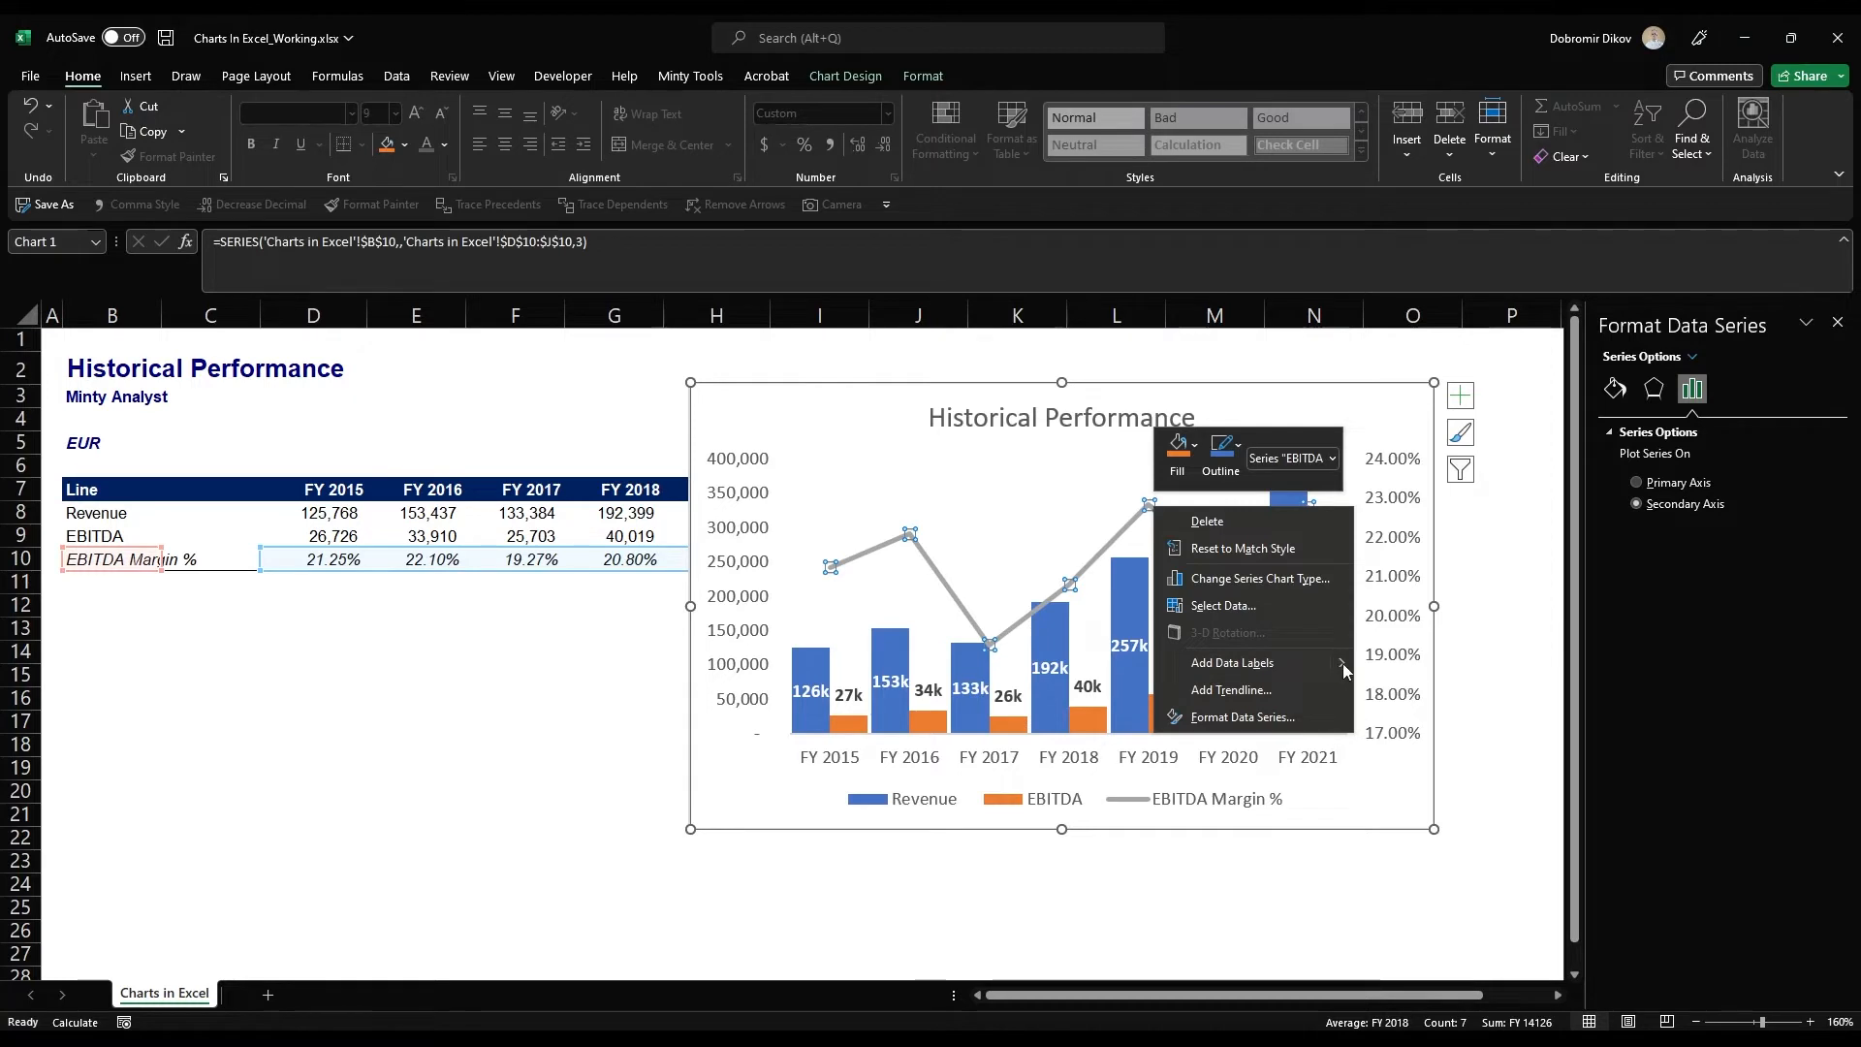
{"action": "left_click", "coordinate": [1415, 697]}
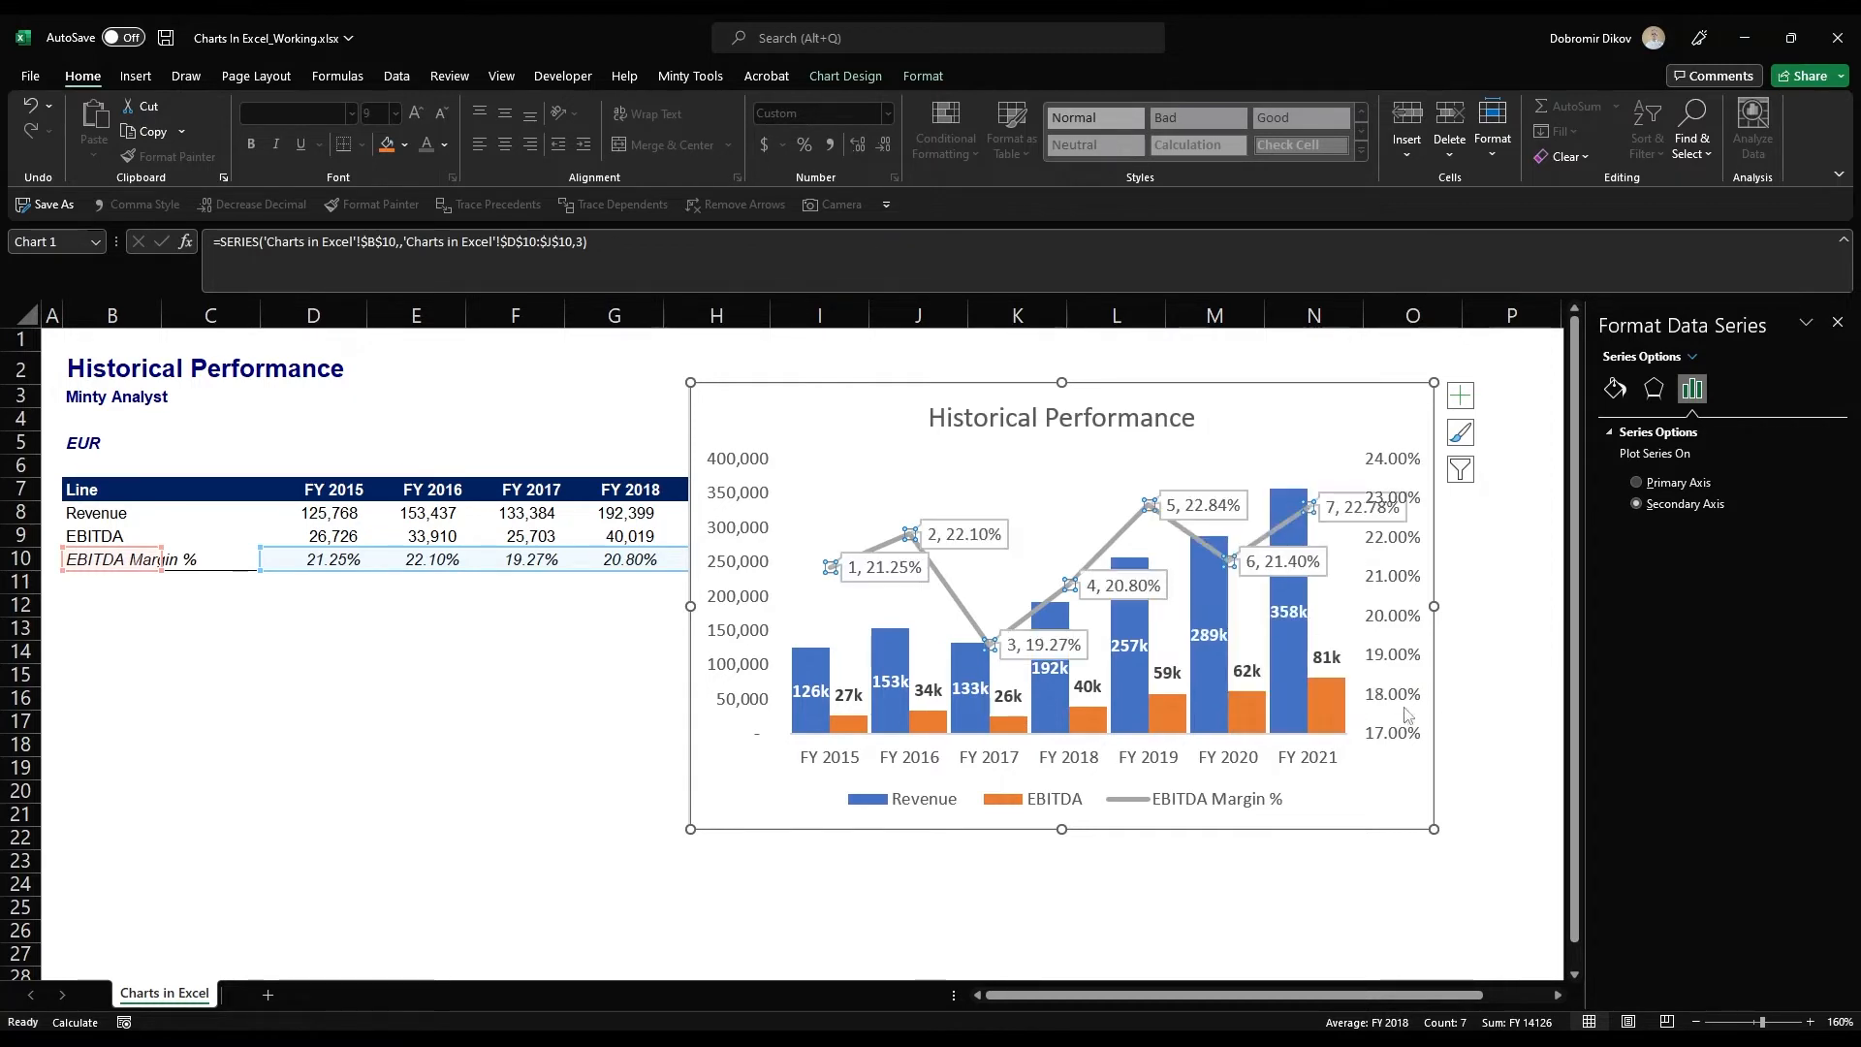
{"action": "left_click", "coordinate": [1220, 506]}
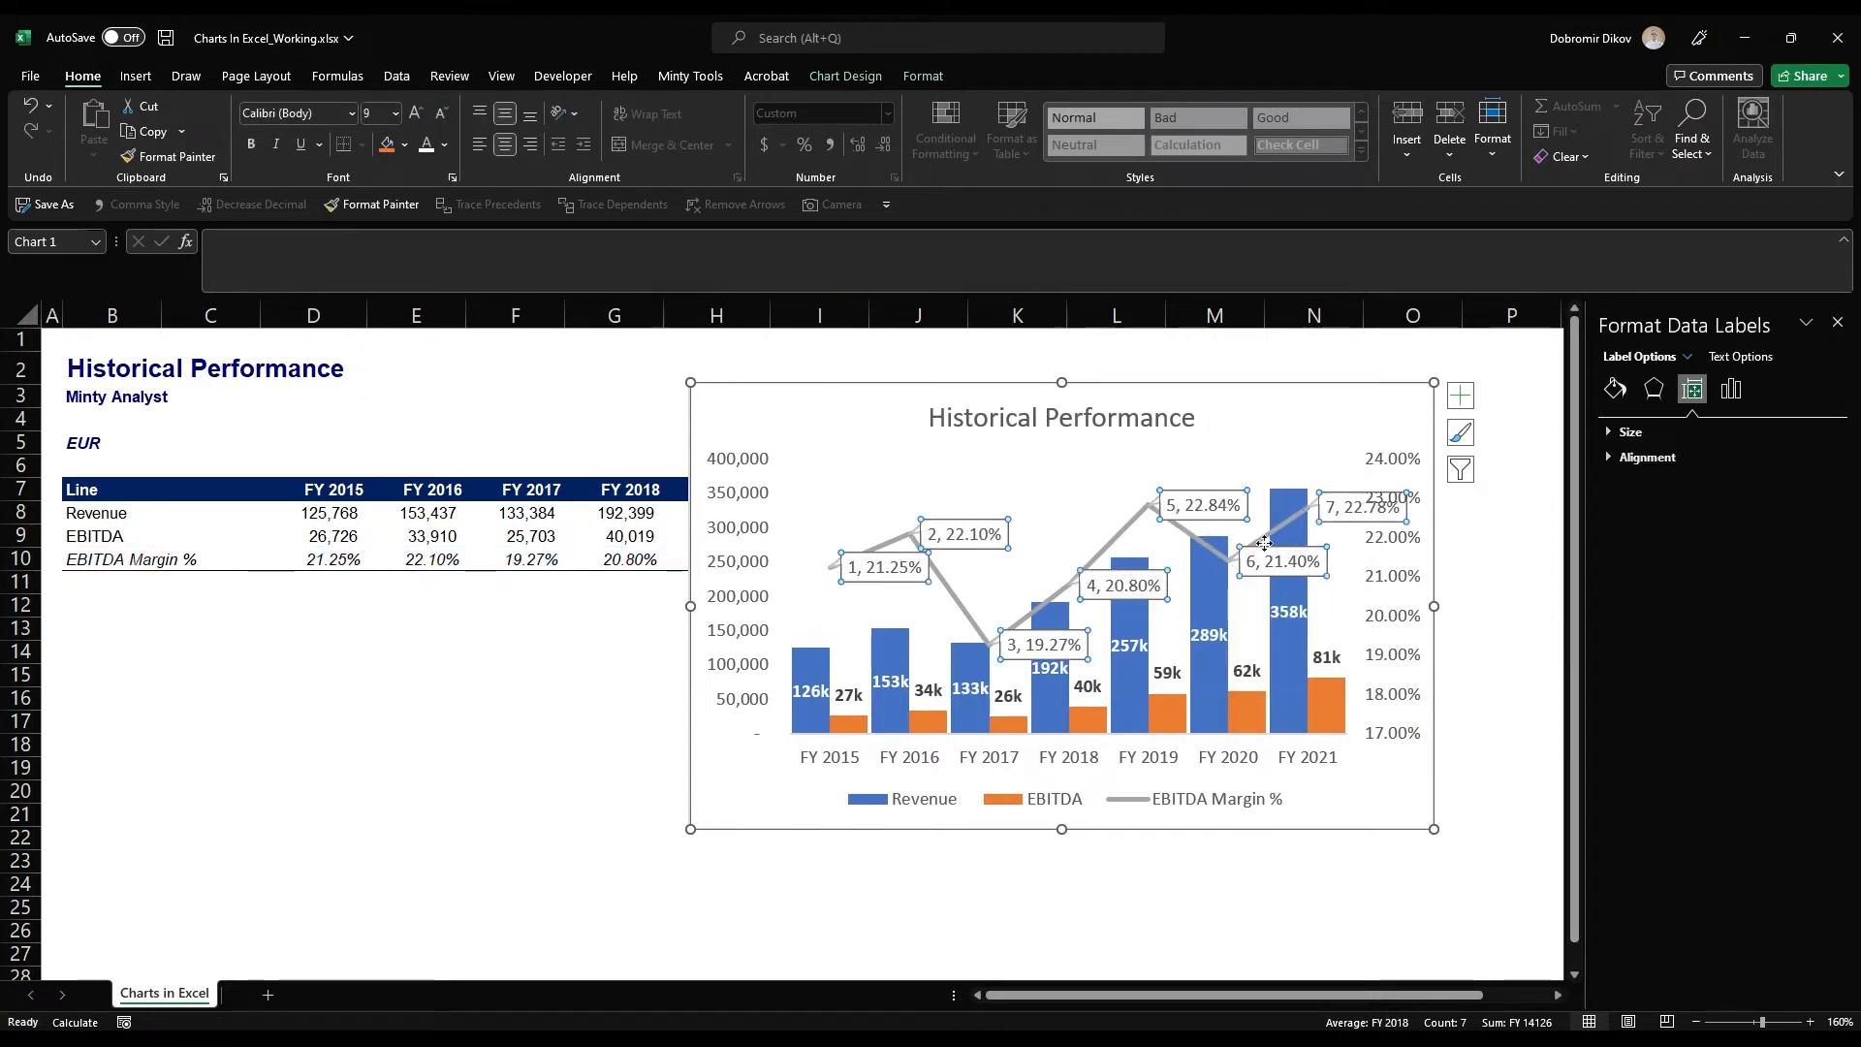
Remove the category name from the EBITDA Margin % callouts and set their position to Above
{"action": "left_click", "coordinate": [1732, 390]}
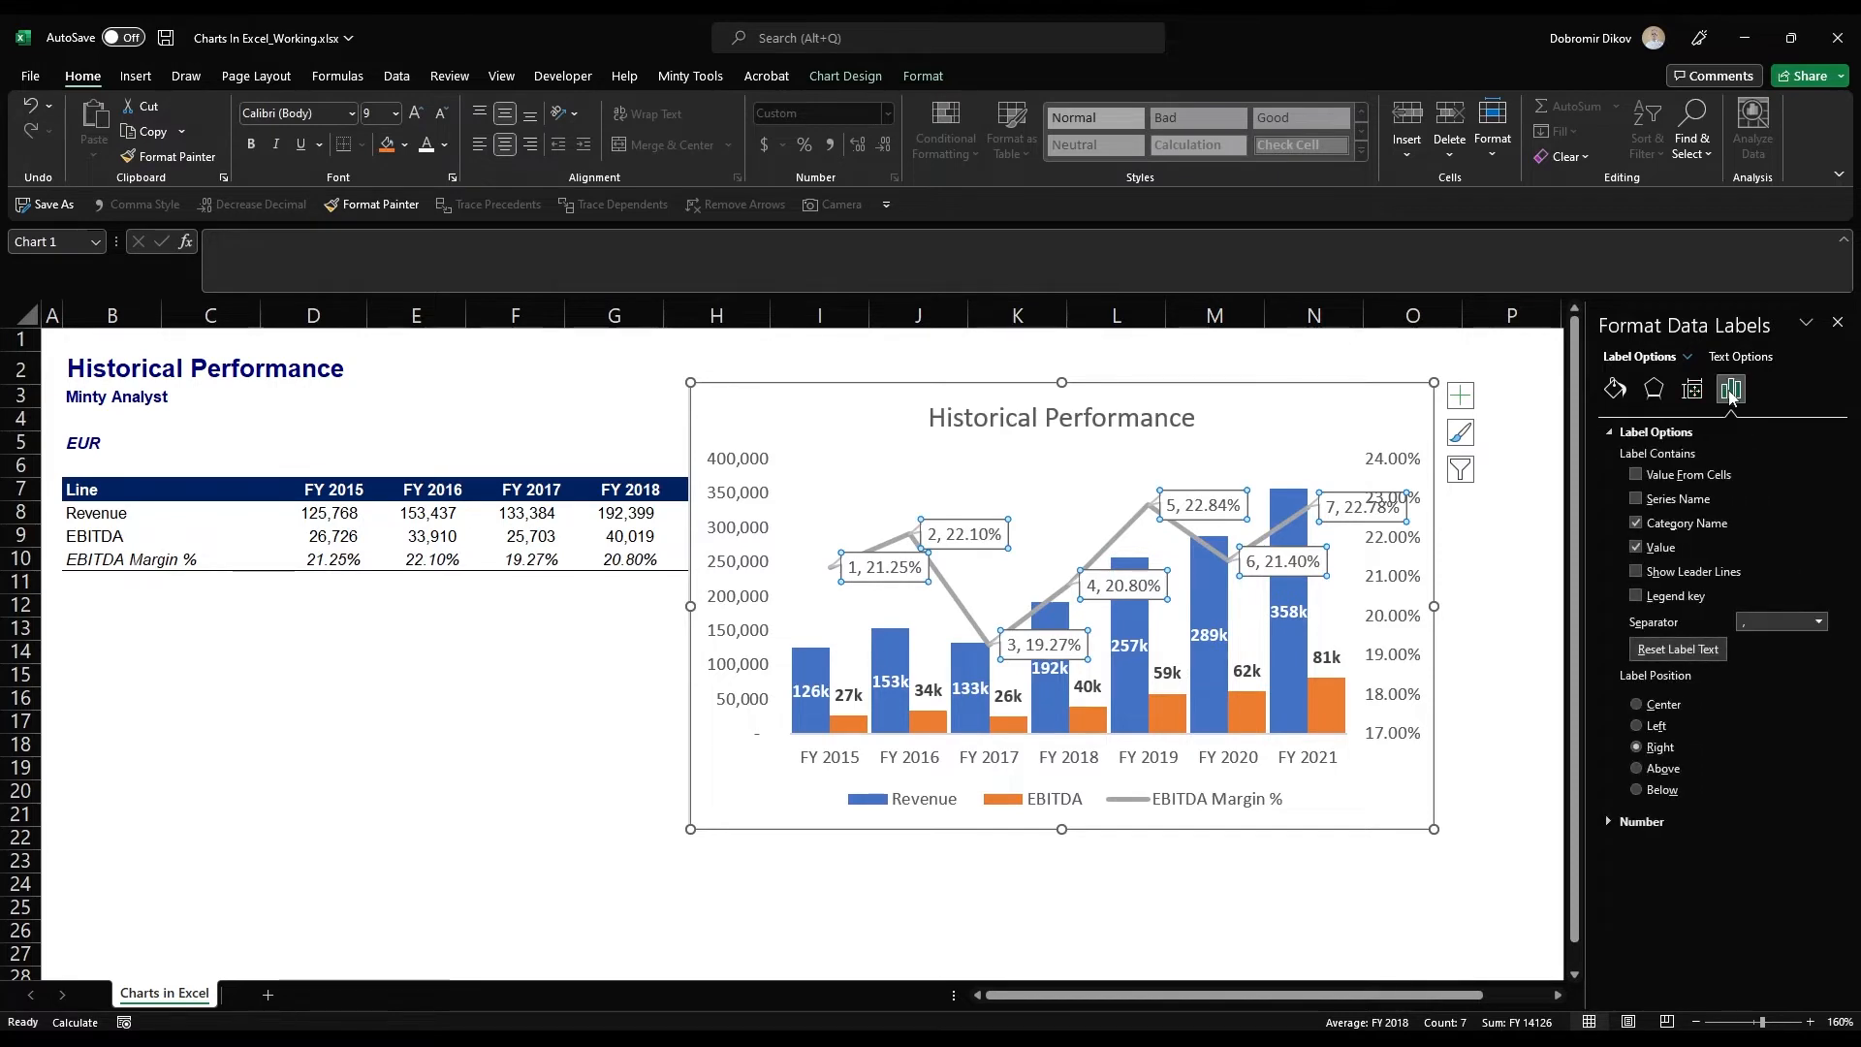
{"action": "left_click", "coordinate": [1637, 524]}
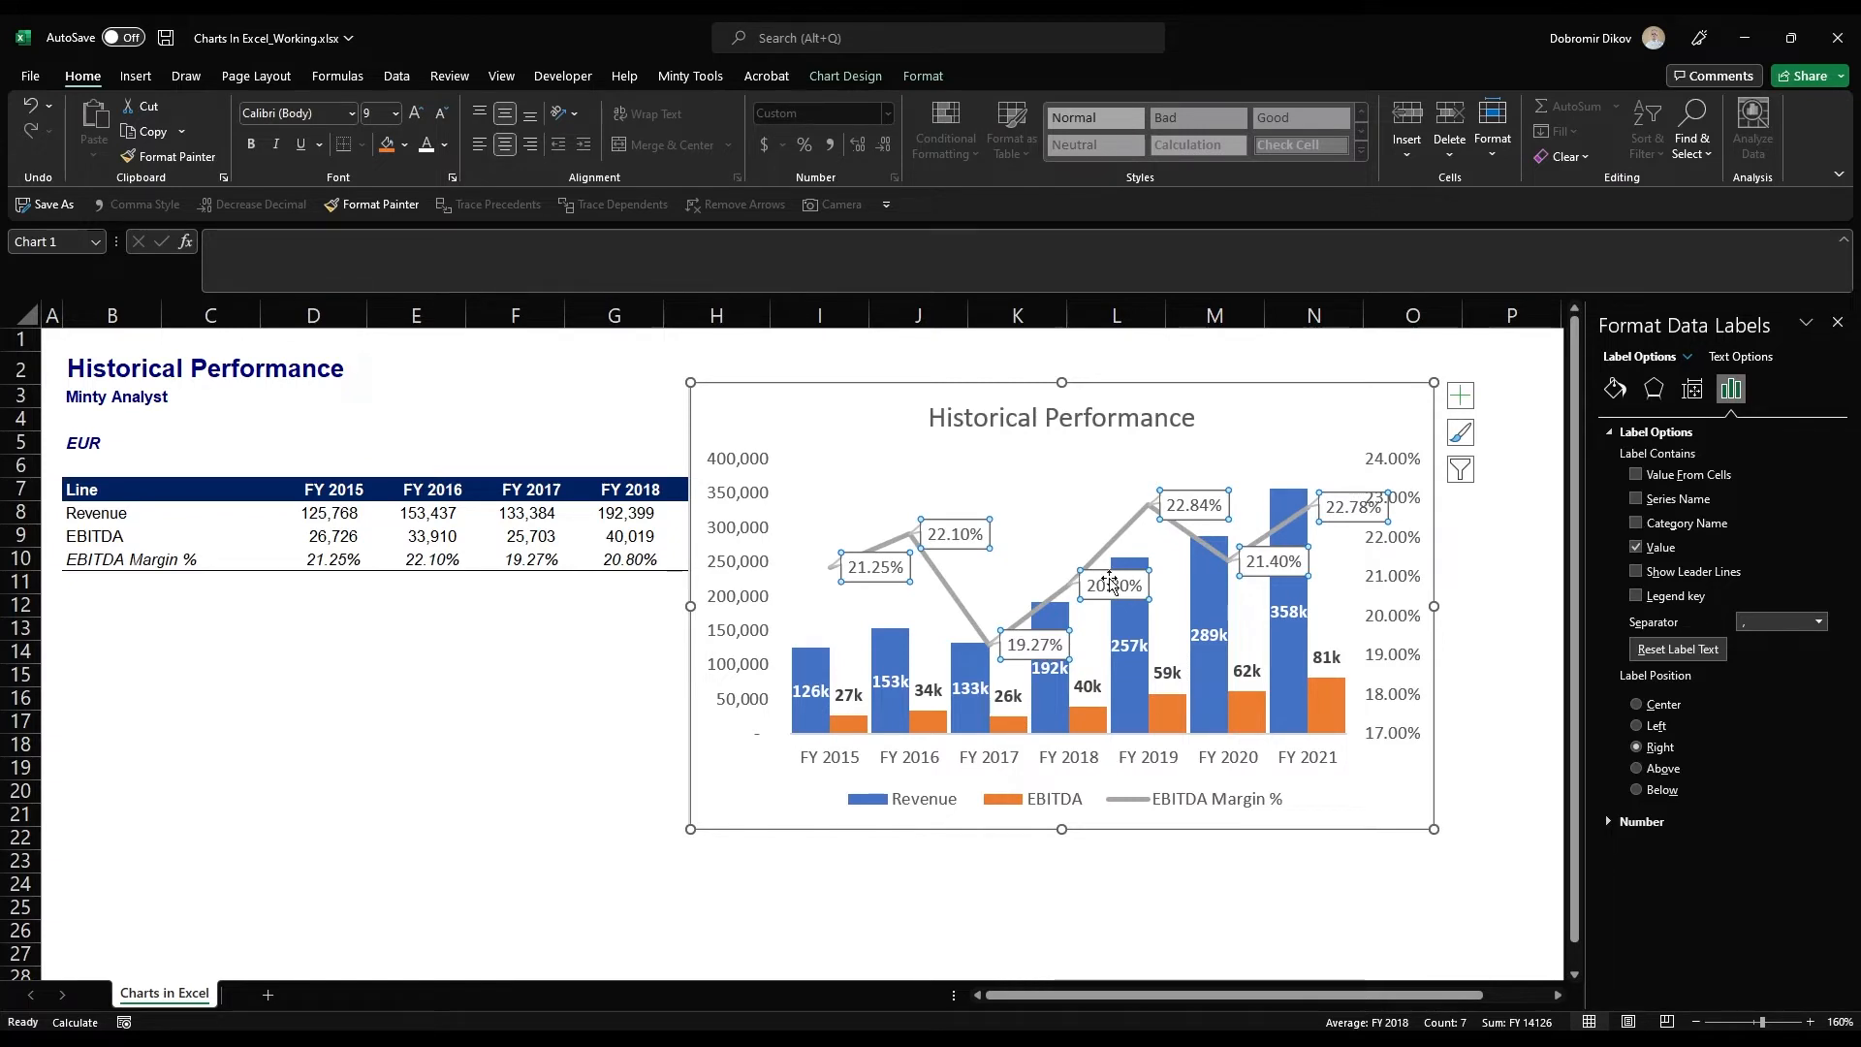
{"action": "left_click", "coordinate": [1644, 771]}
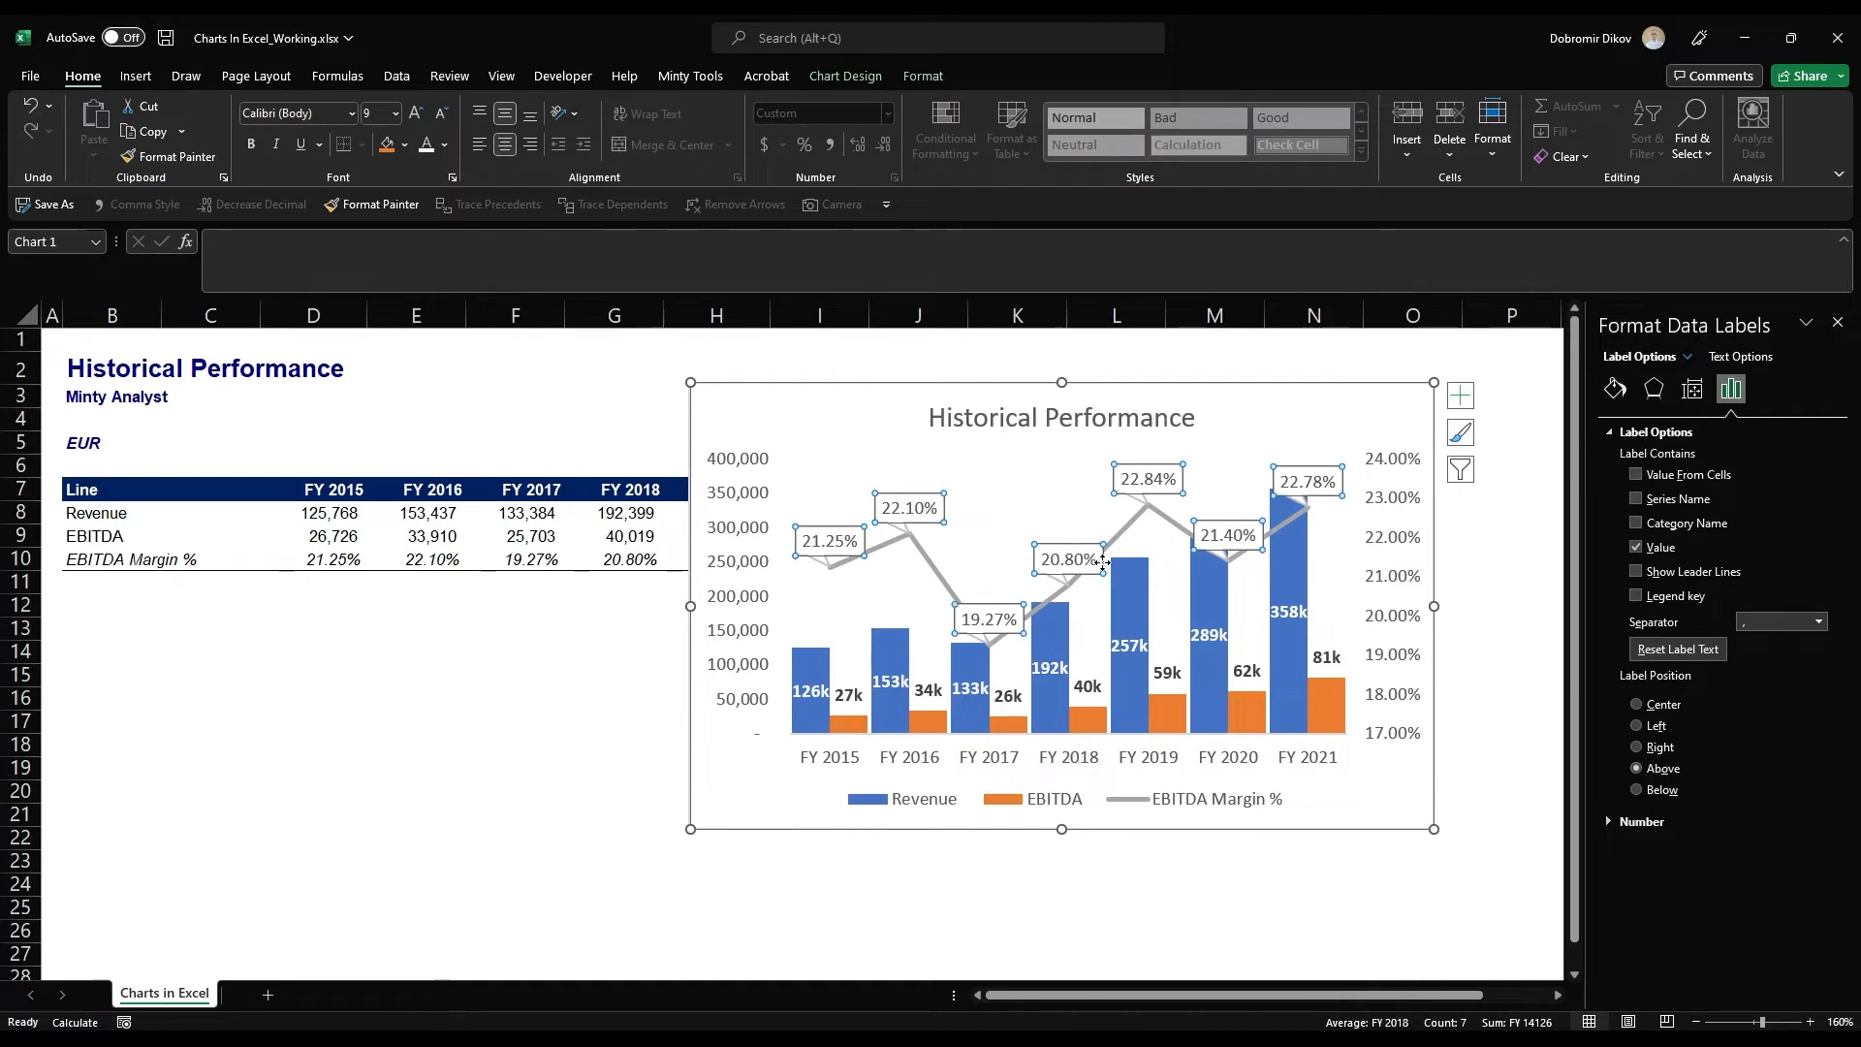
Apply the custom number format code #% to the EBITDA Margin % callouts, then deselect the chart
{"action": "left_click", "coordinate": [1641, 822]}
{"action": "left_click", "coordinate": [1696, 931]}
{"action": "double_click", "coordinate": [1697, 934]}
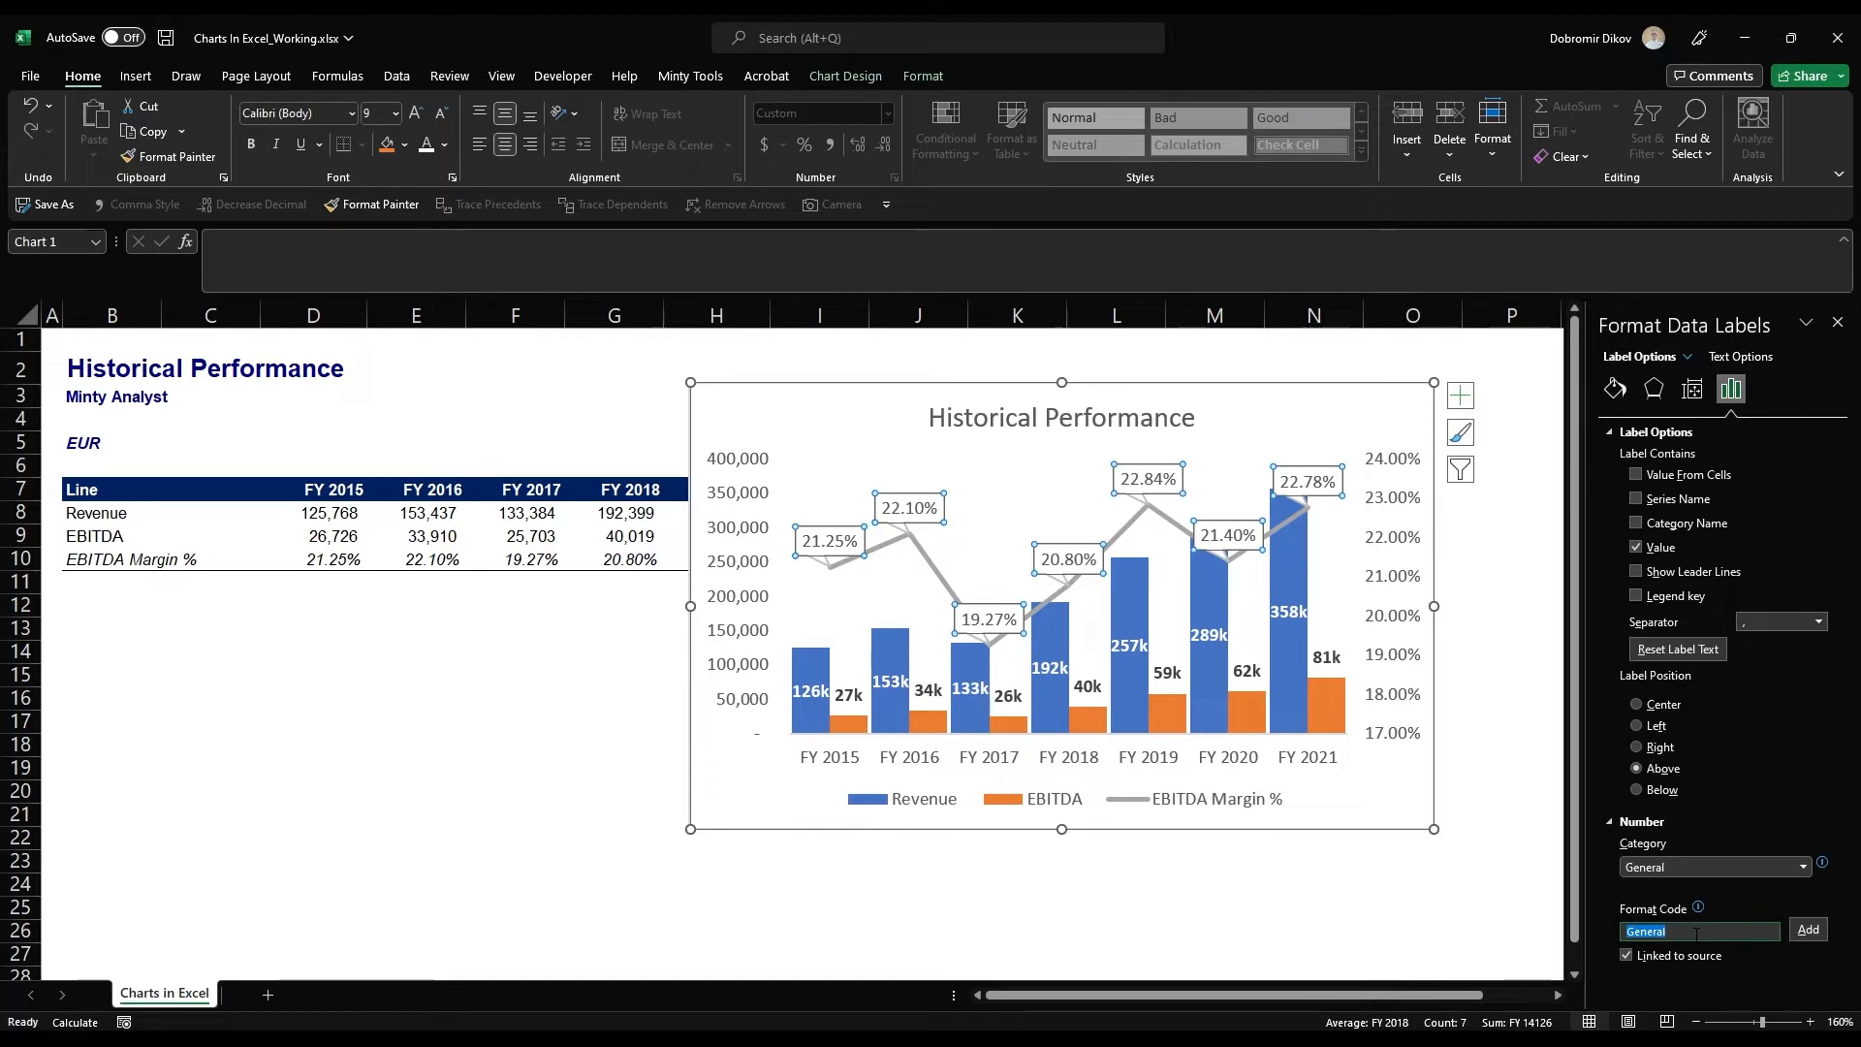
{"action": "type", "text": "#%"}
{"action": "key", "text": "Return"}
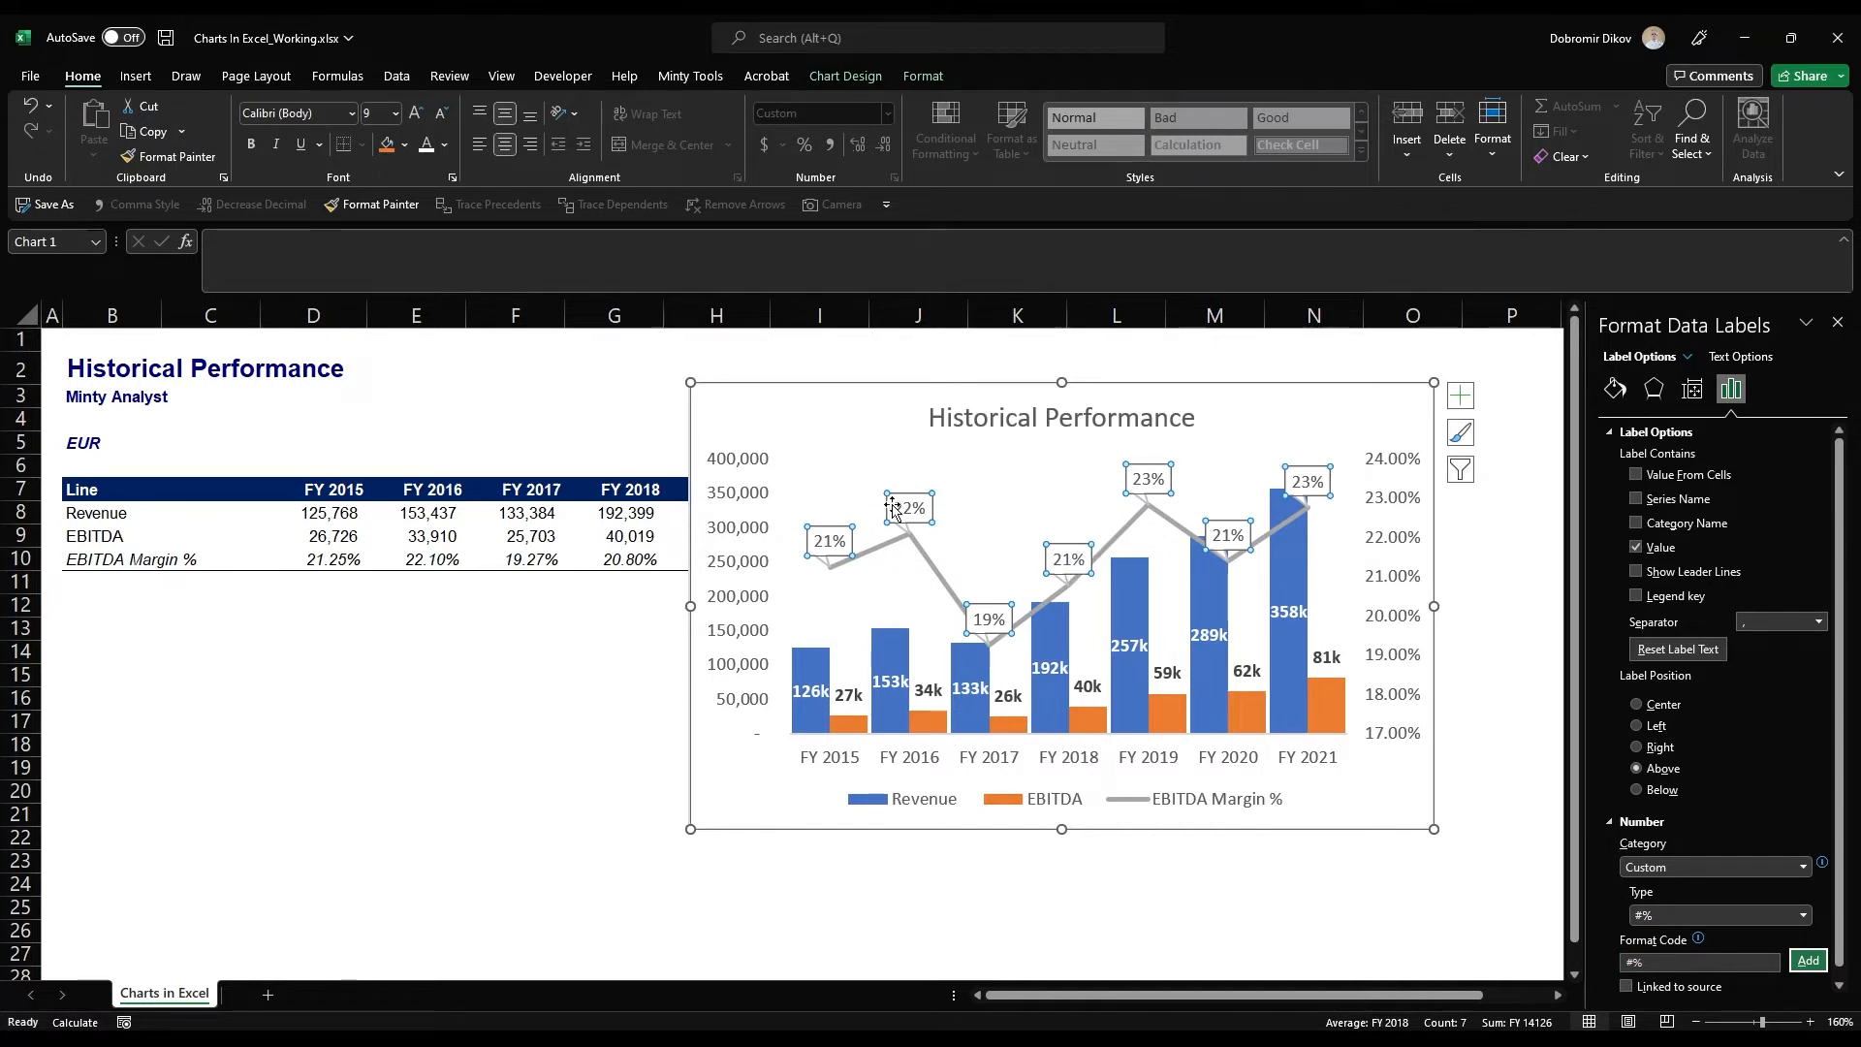
{"action": "left_click", "coordinate": [1514, 560]}
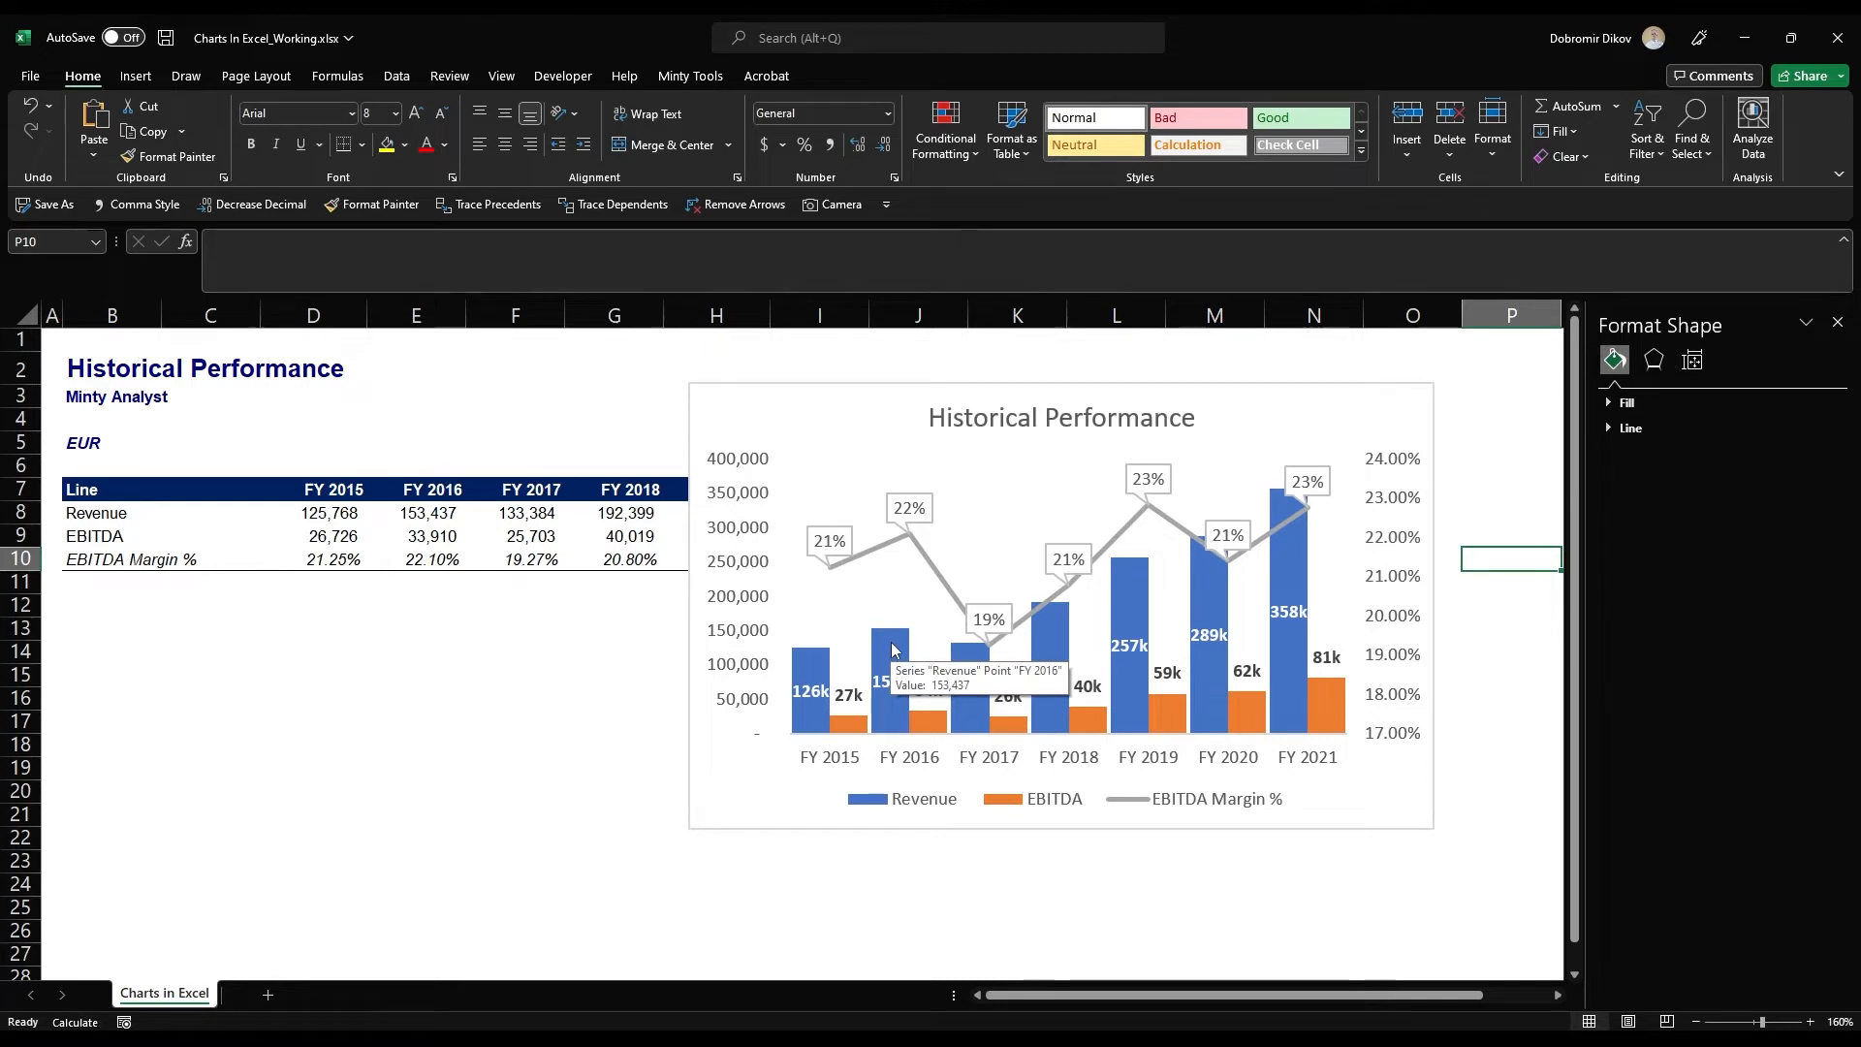
Fill the Revenue columns with the standard dark blue color
{"action": "left_click", "coordinate": [892, 652]}
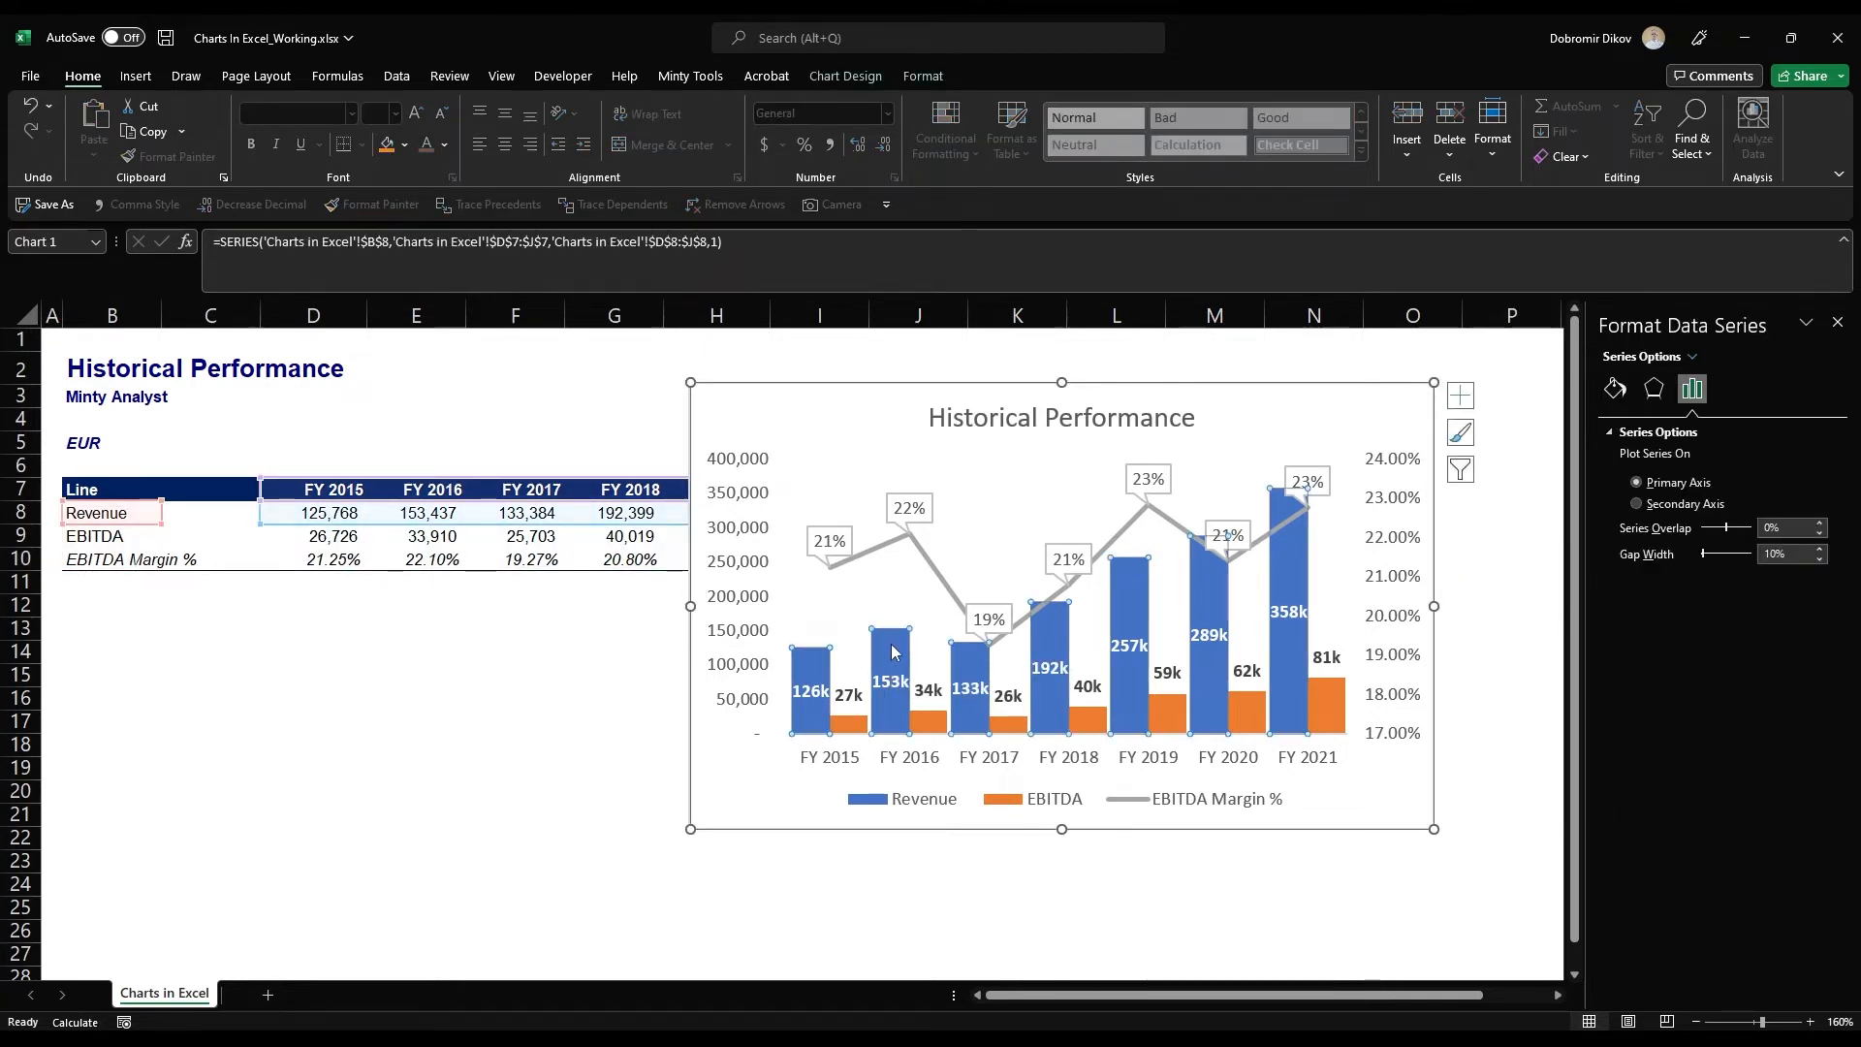
{"action": "right_click", "coordinate": [894, 657]}
{"action": "left_click", "coordinate": [963, 860]}
{"action": "left_click", "coordinate": [1615, 391]}
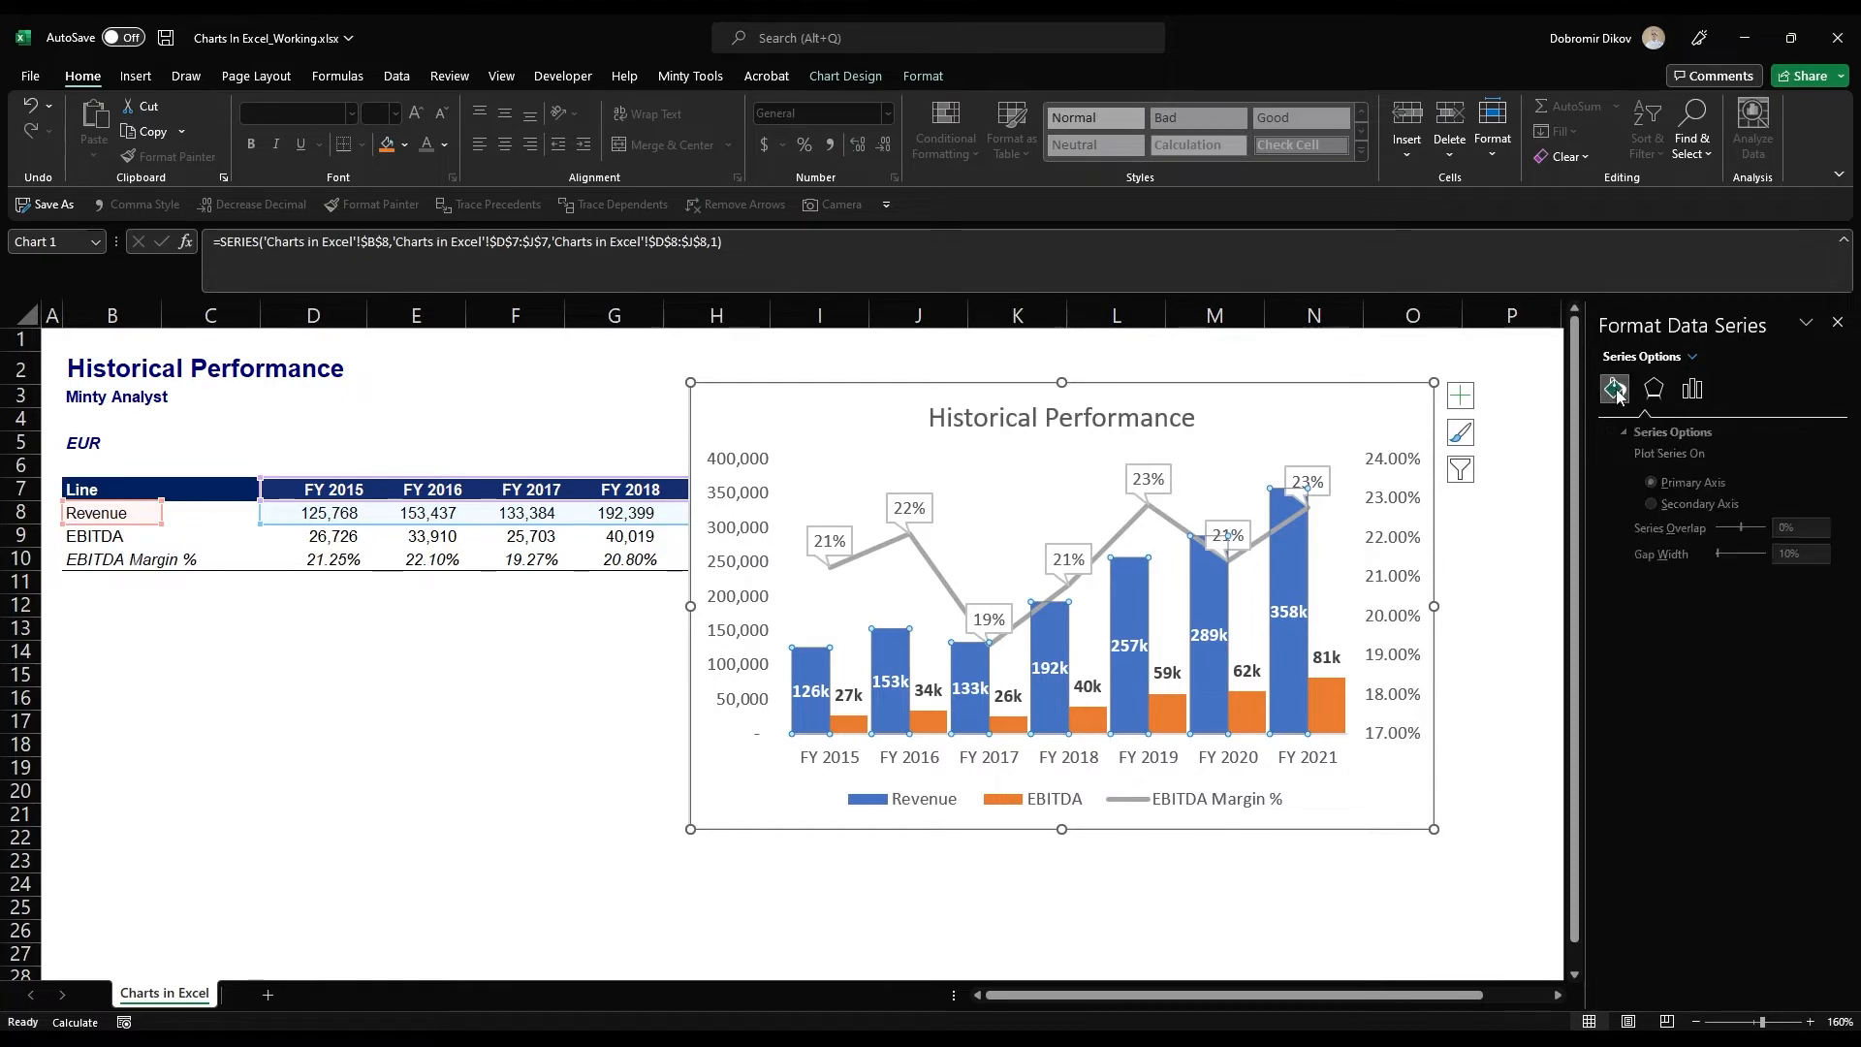
{"action": "left_click", "coordinate": [1612, 434]}
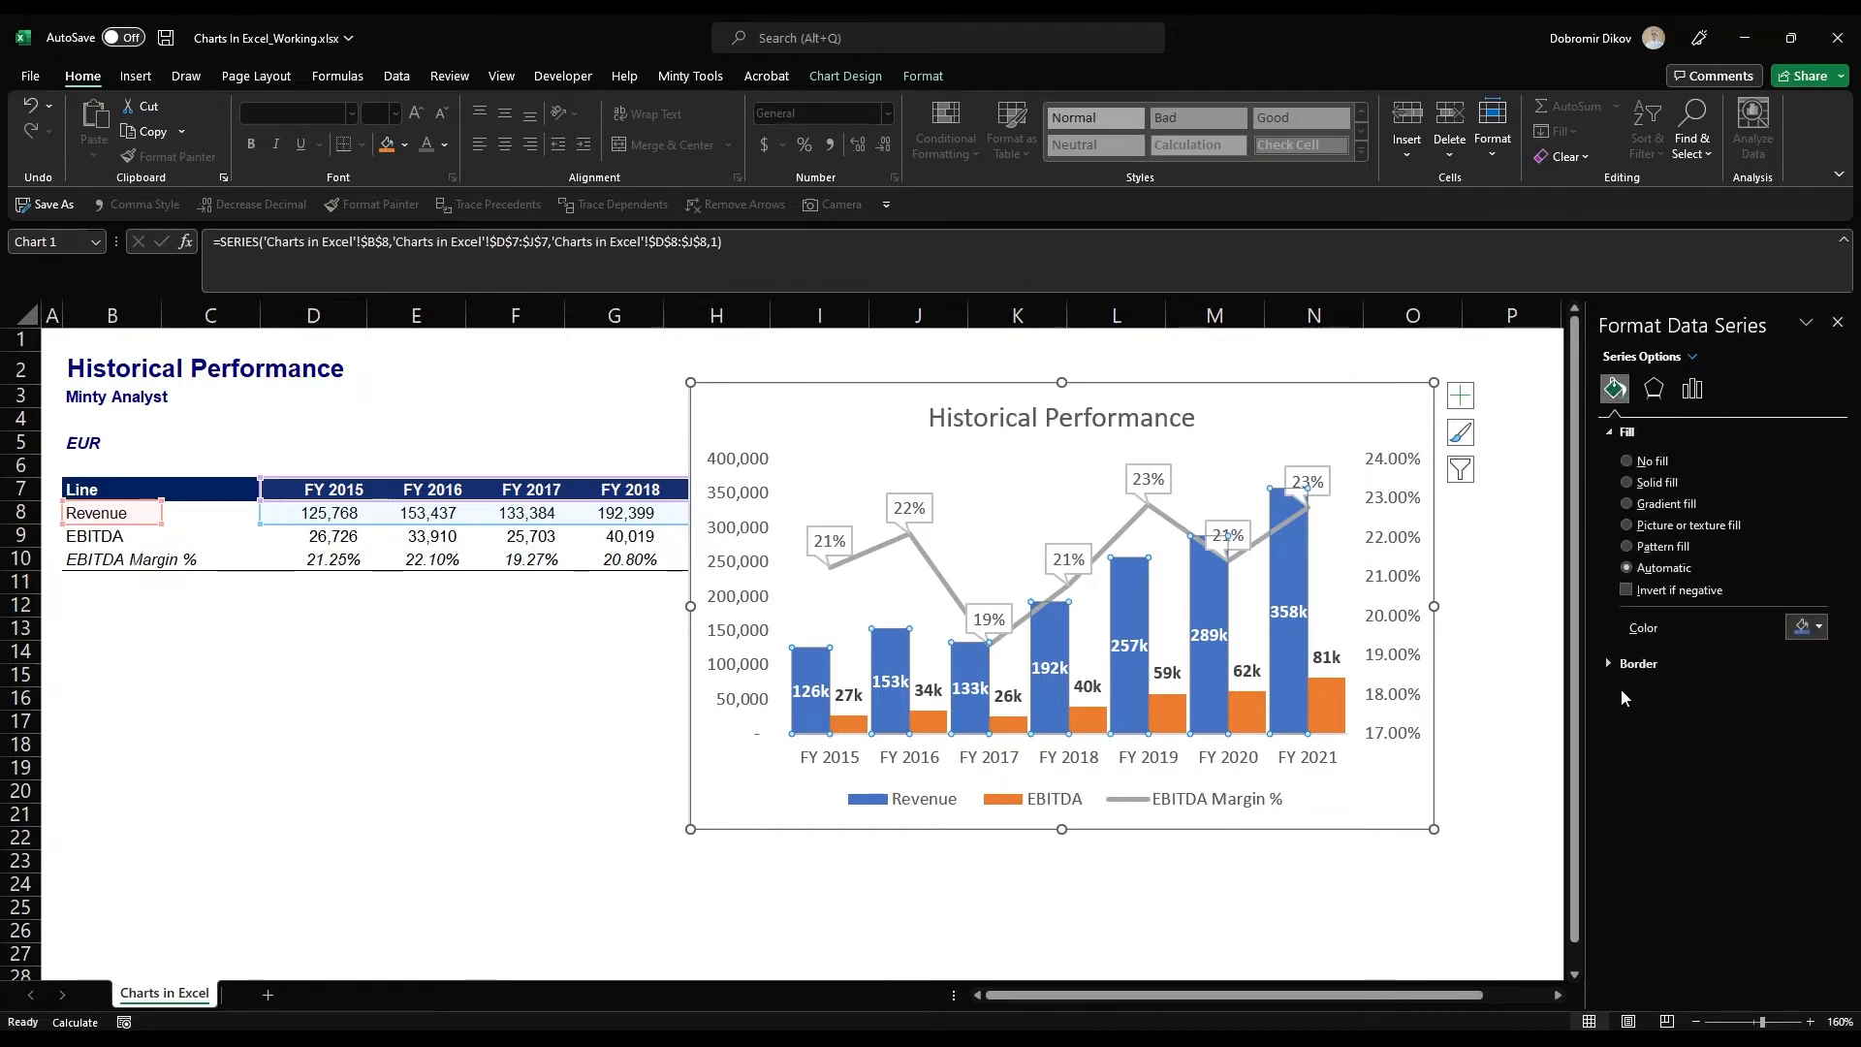
{"action": "right_click", "coordinate": [898, 657]}
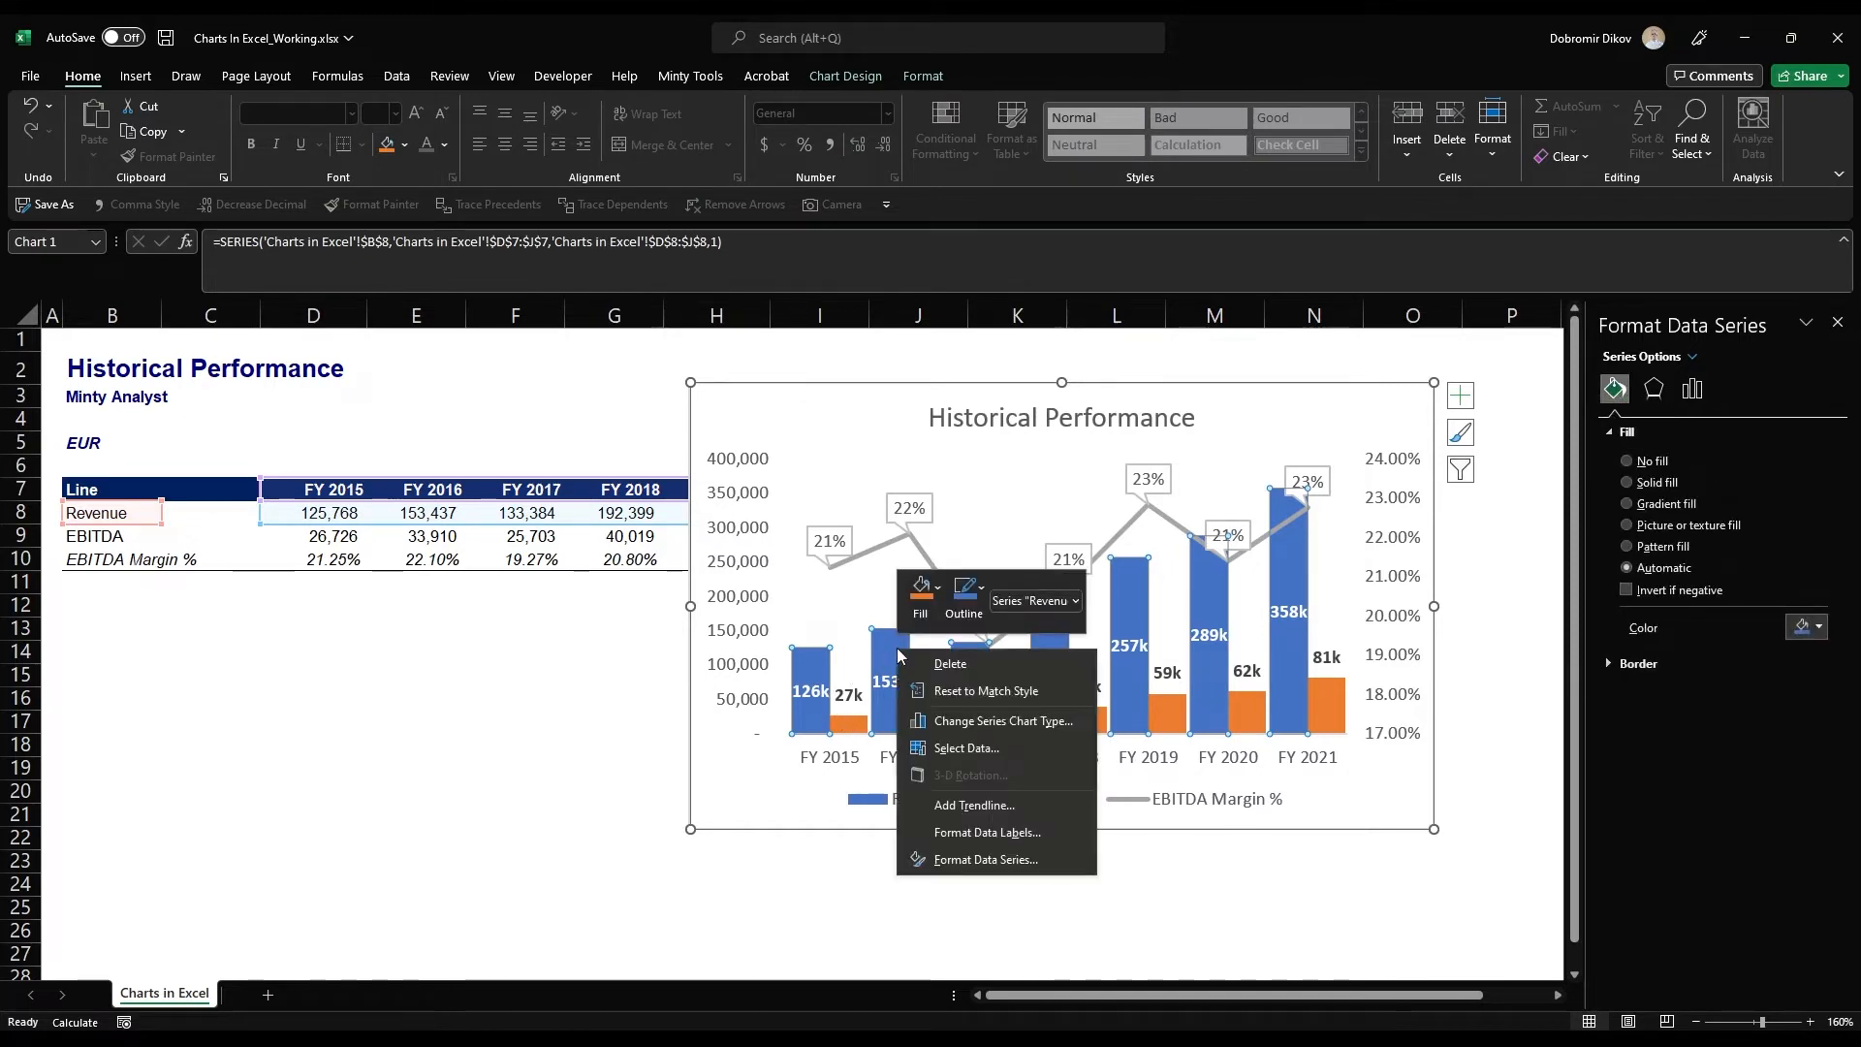
{"action": "left_click", "coordinate": [926, 603]}
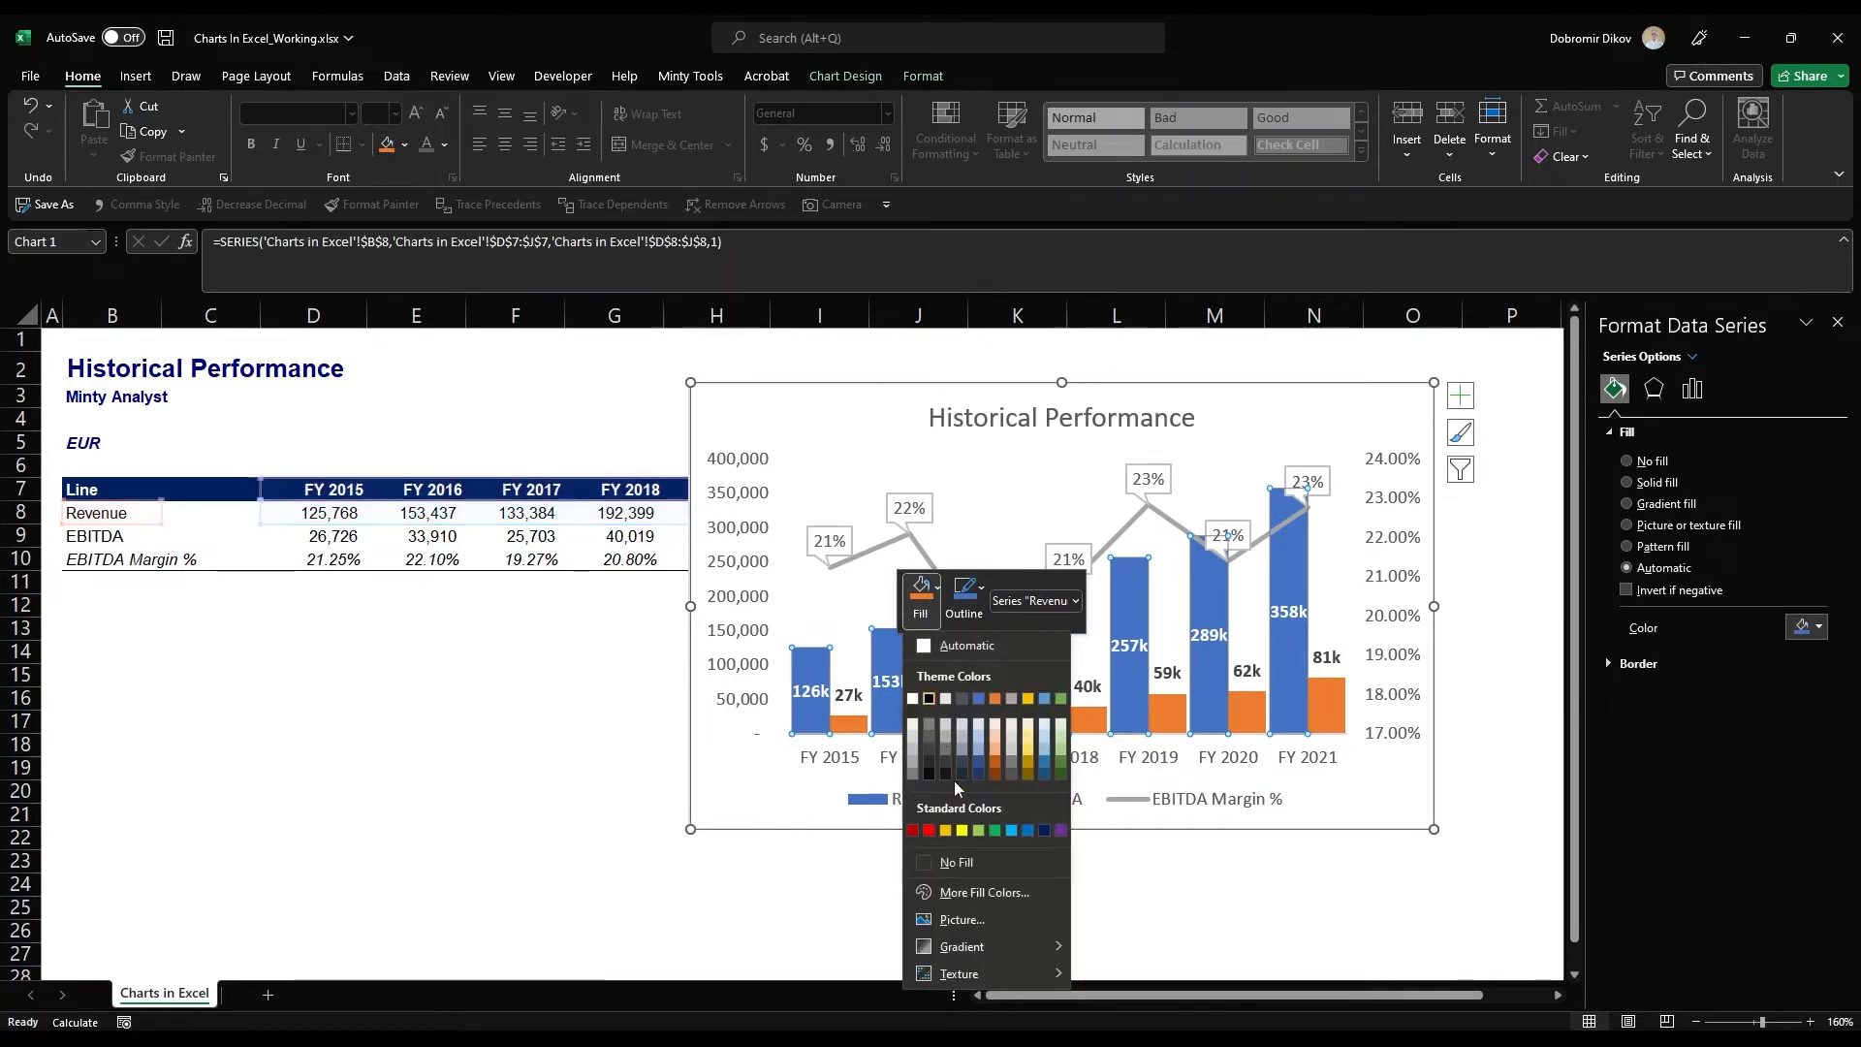
{"action": "left_click", "coordinate": [1045, 831]}
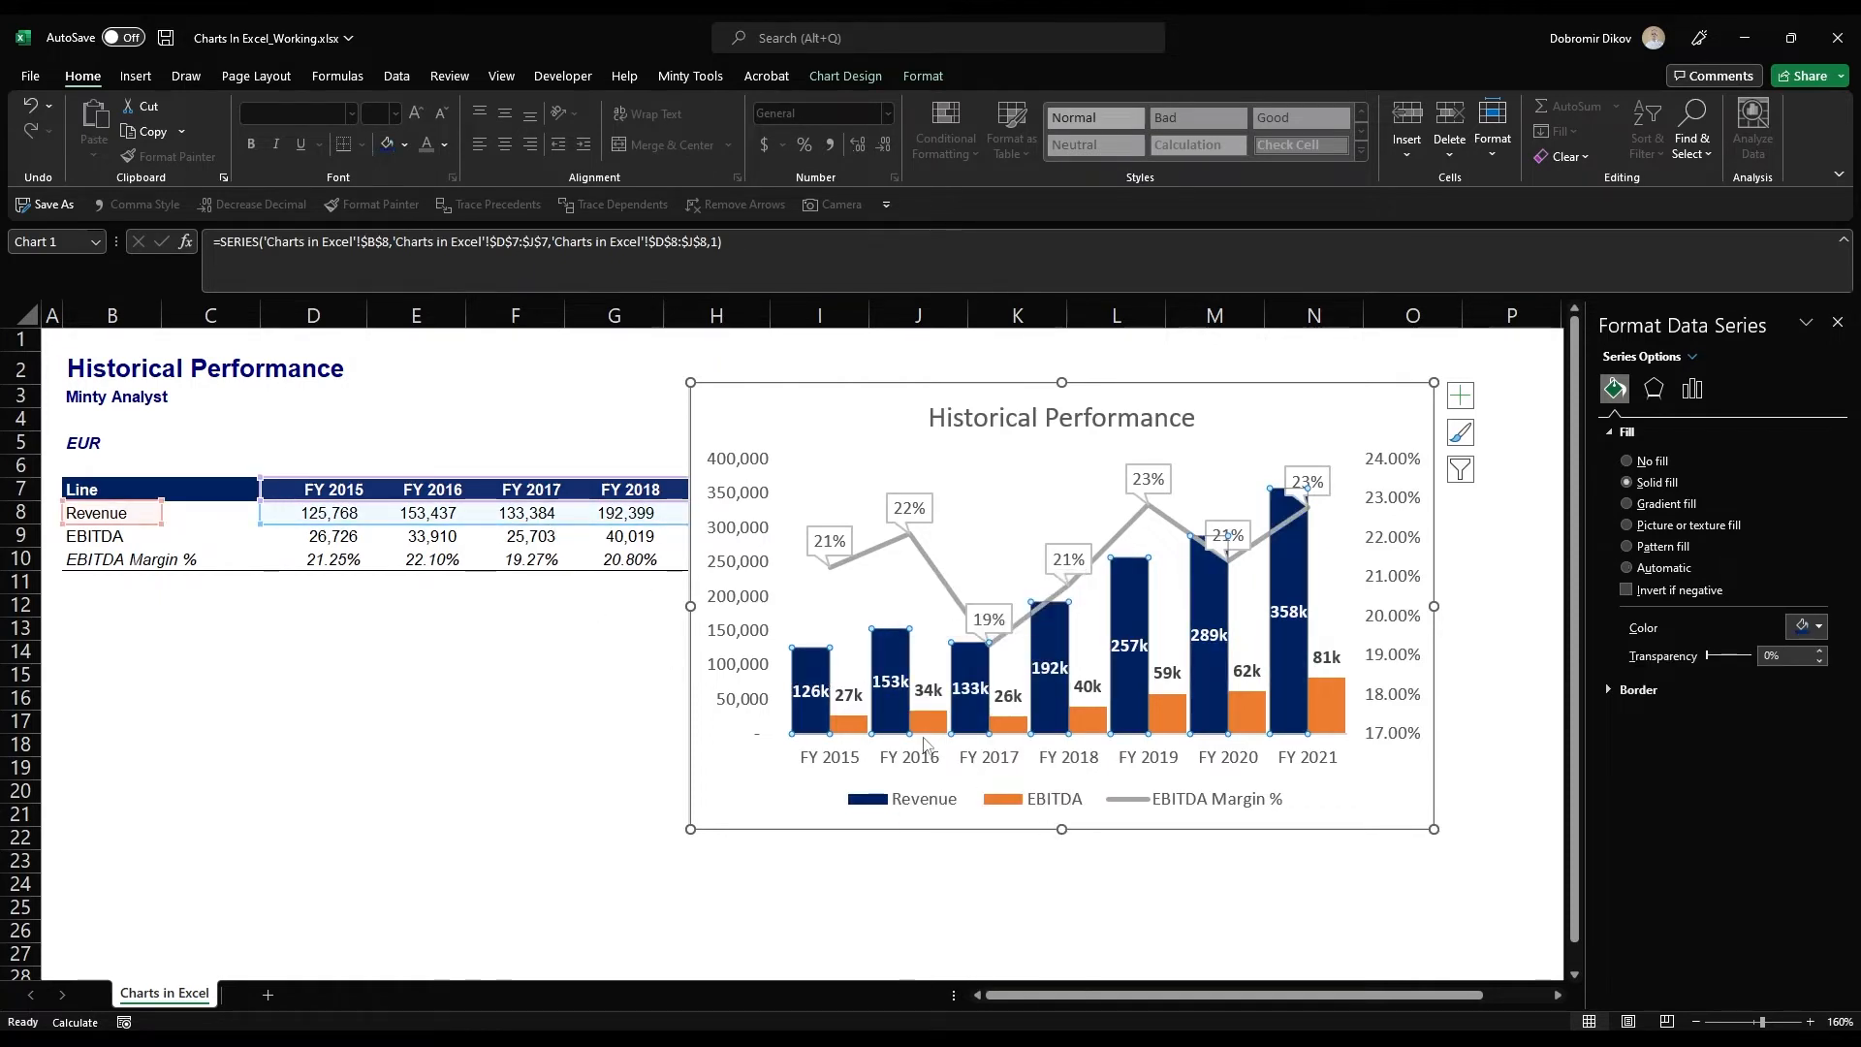
Fill the EBITDA columns with the standard orange color
{"action": "left_click", "coordinate": [925, 722]}
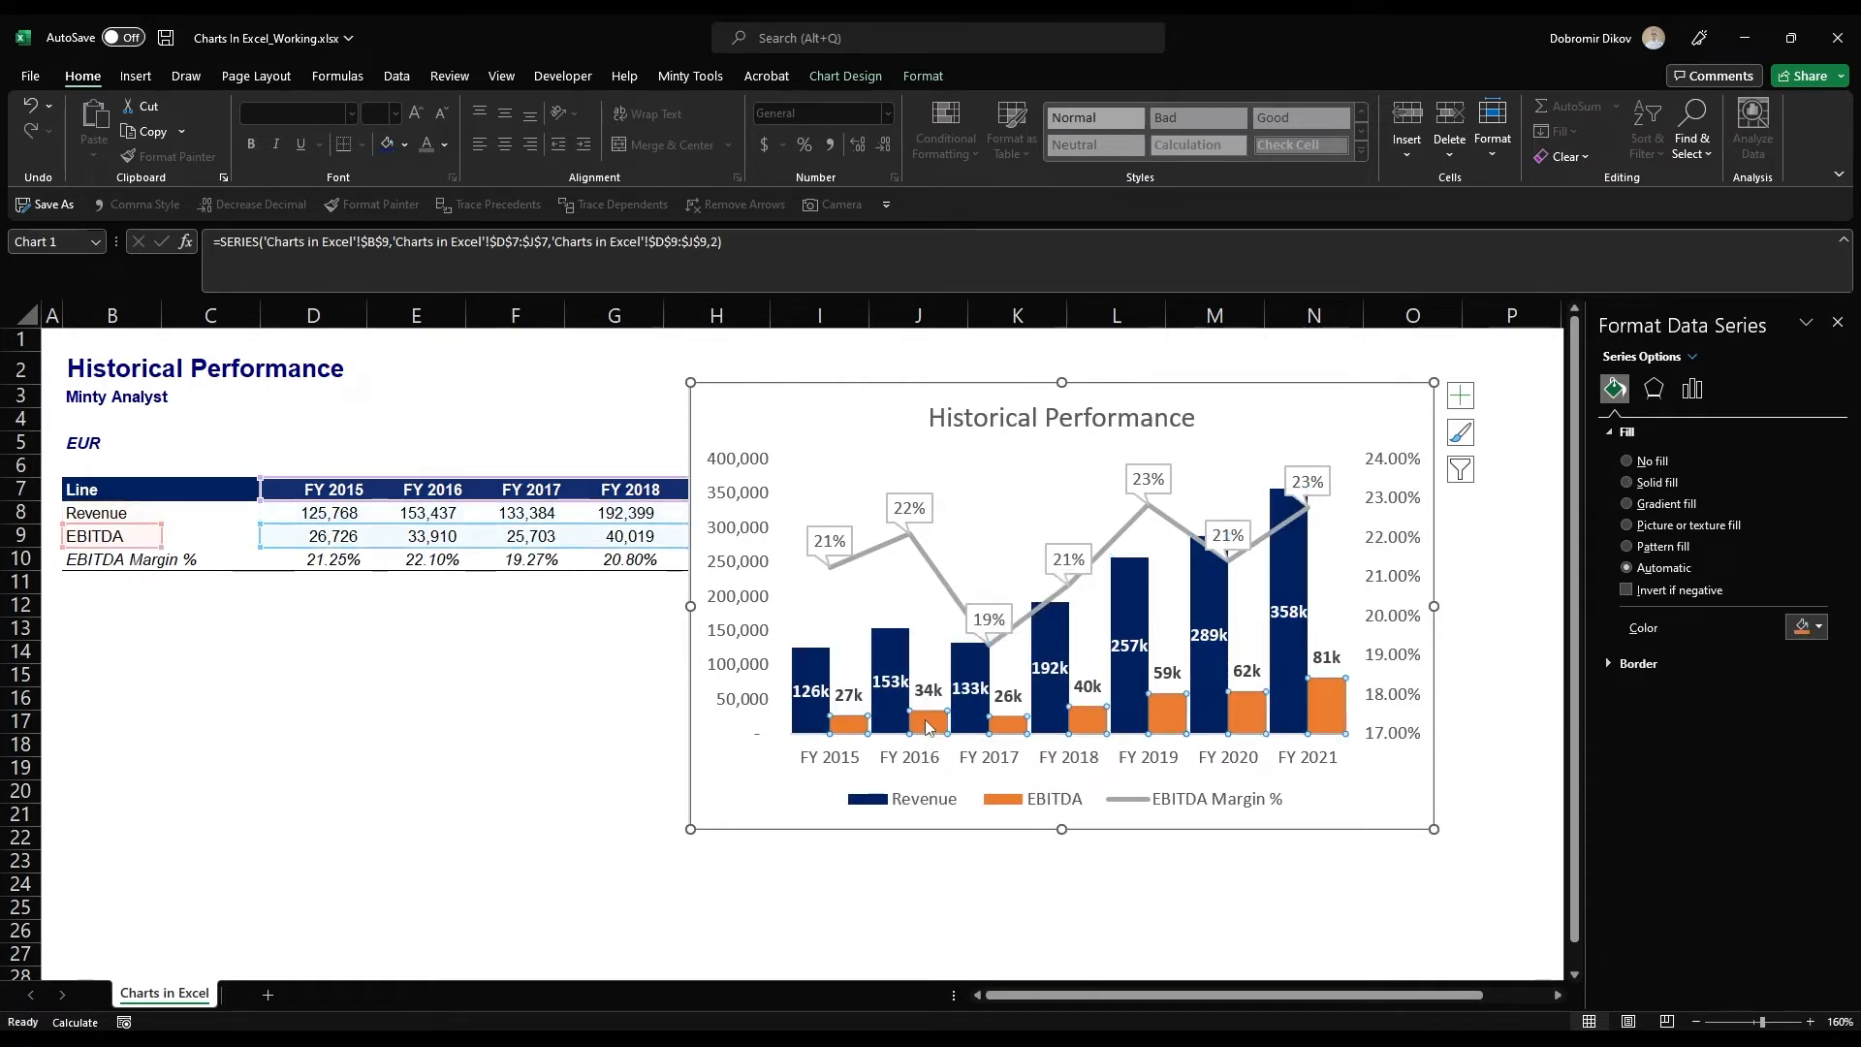
{"action": "right_click", "coordinate": [926, 725]}
{"action": "left_click", "coordinate": [951, 665]}
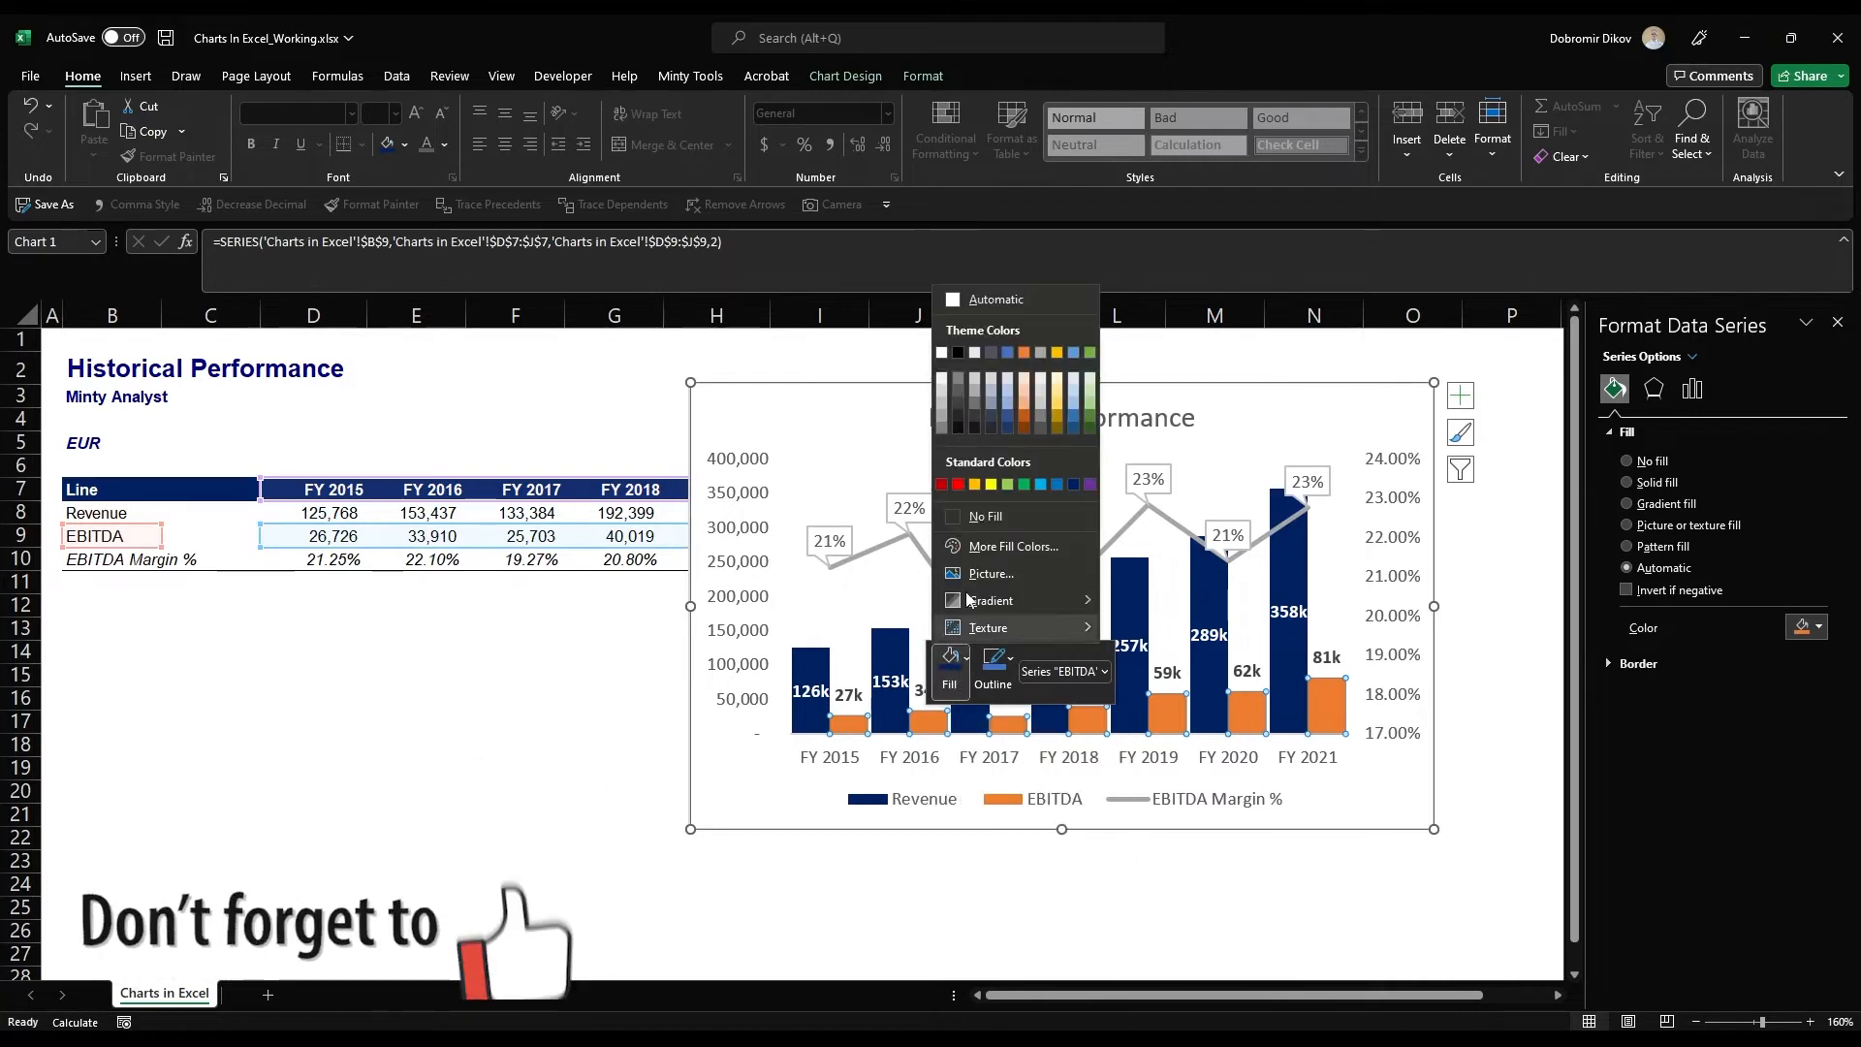
{"action": "left_click", "coordinate": [975, 485]}
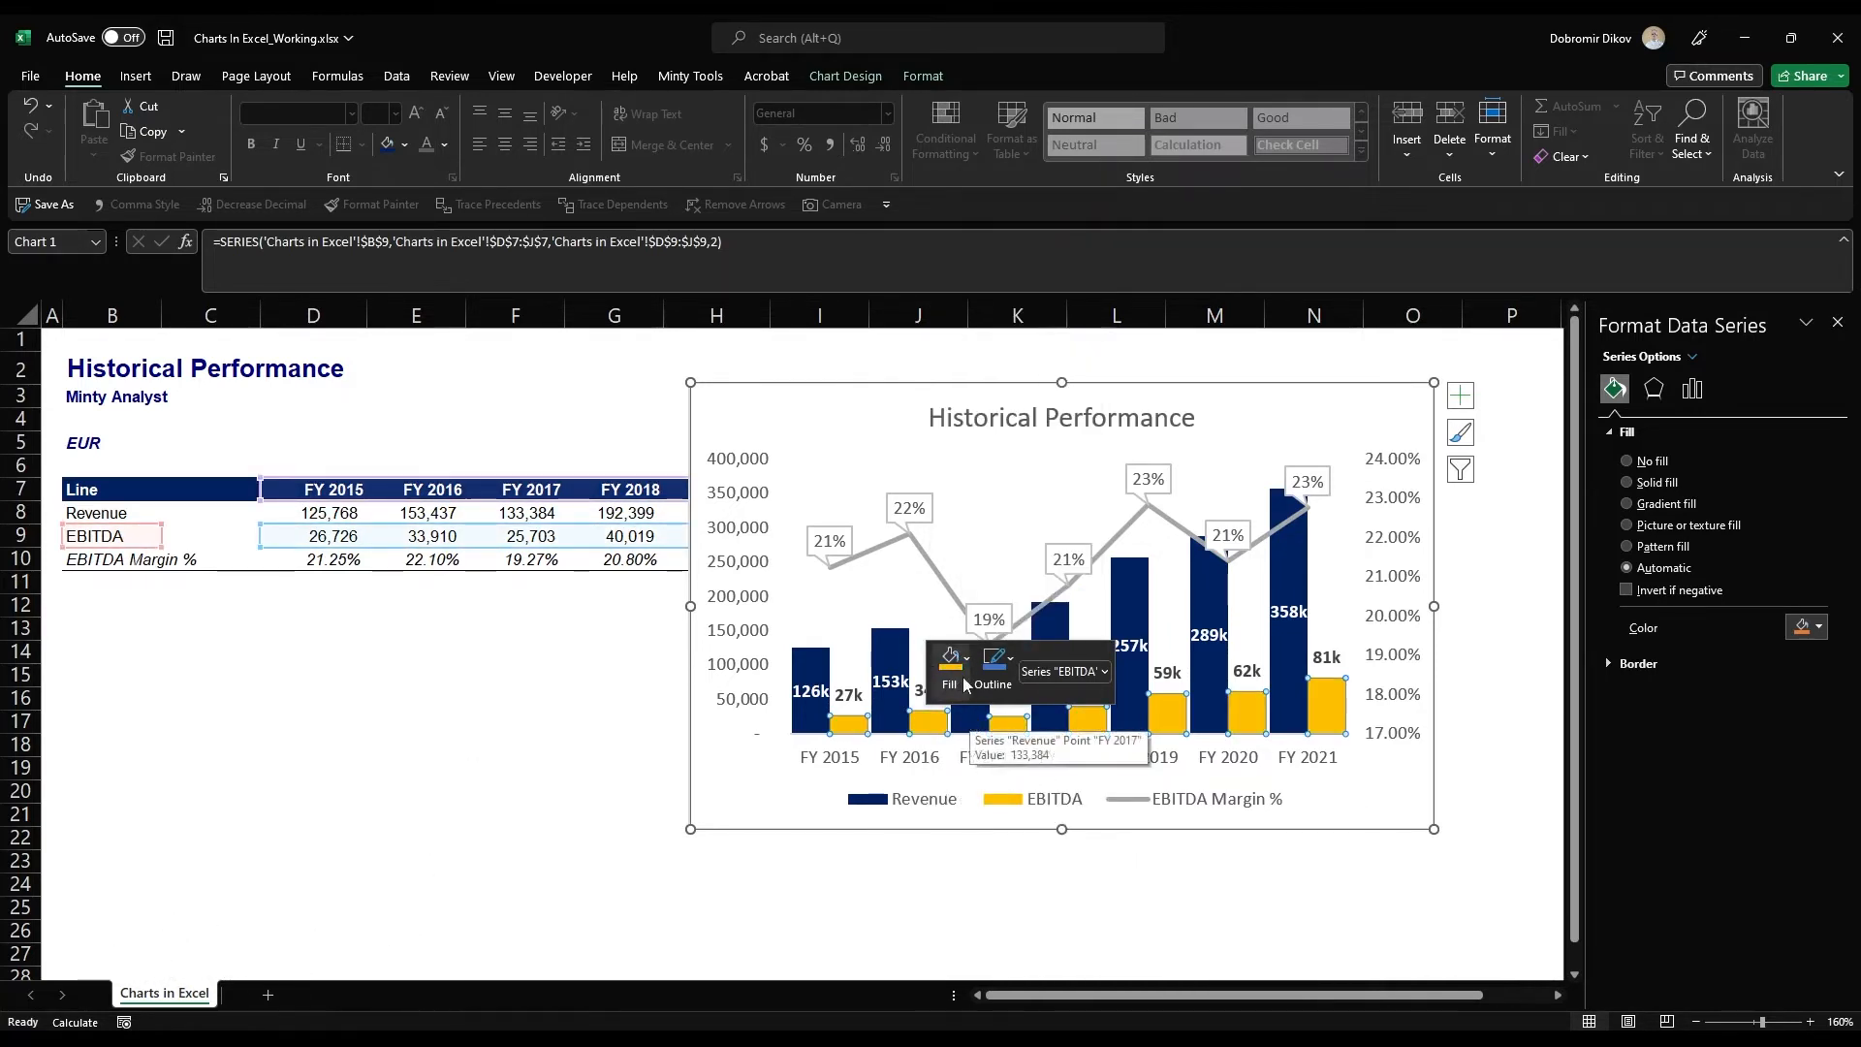
Set the outline of the EBITDA Margin % line to the standard light blue color
{"action": "right_click", "coordinate": [928, 557]}
{"action": "left_click", "coordinate": [990, 519]}
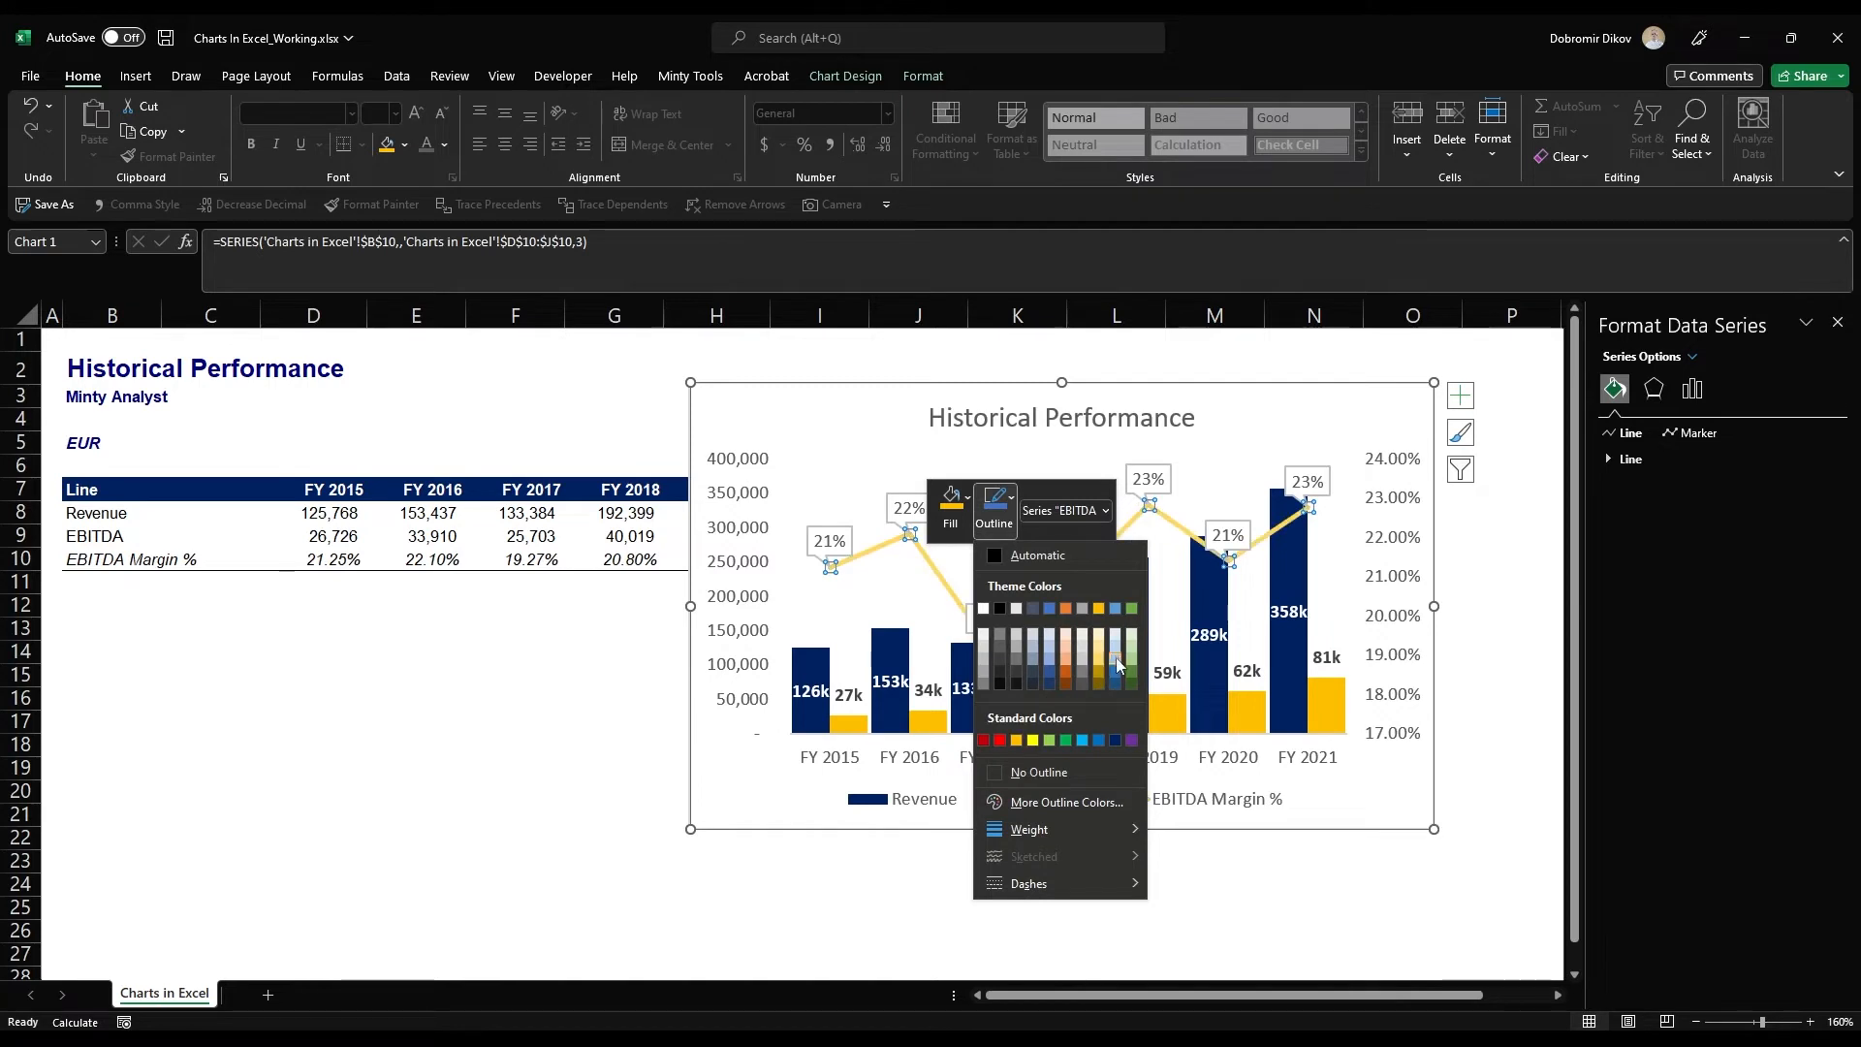
{"action": "left_click", "coordinate": [1080, 740]}
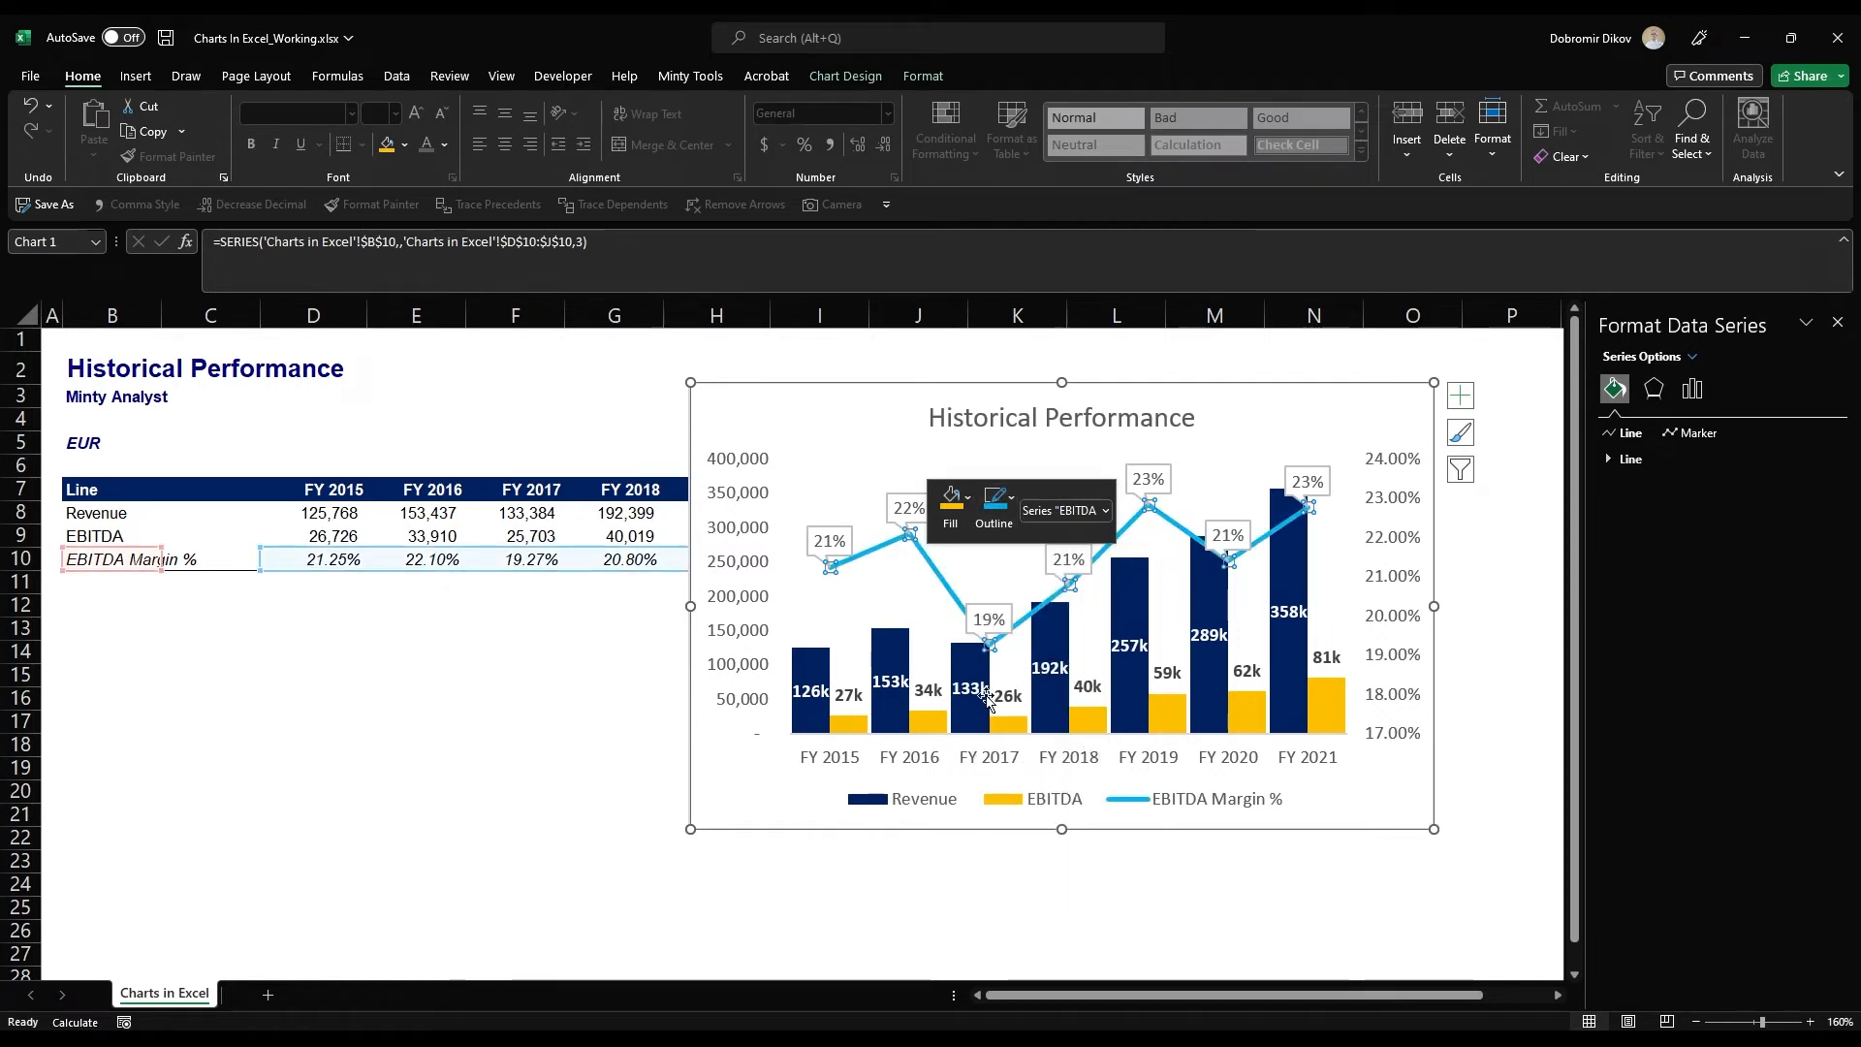
{"action": "key", "text": "Escape"}
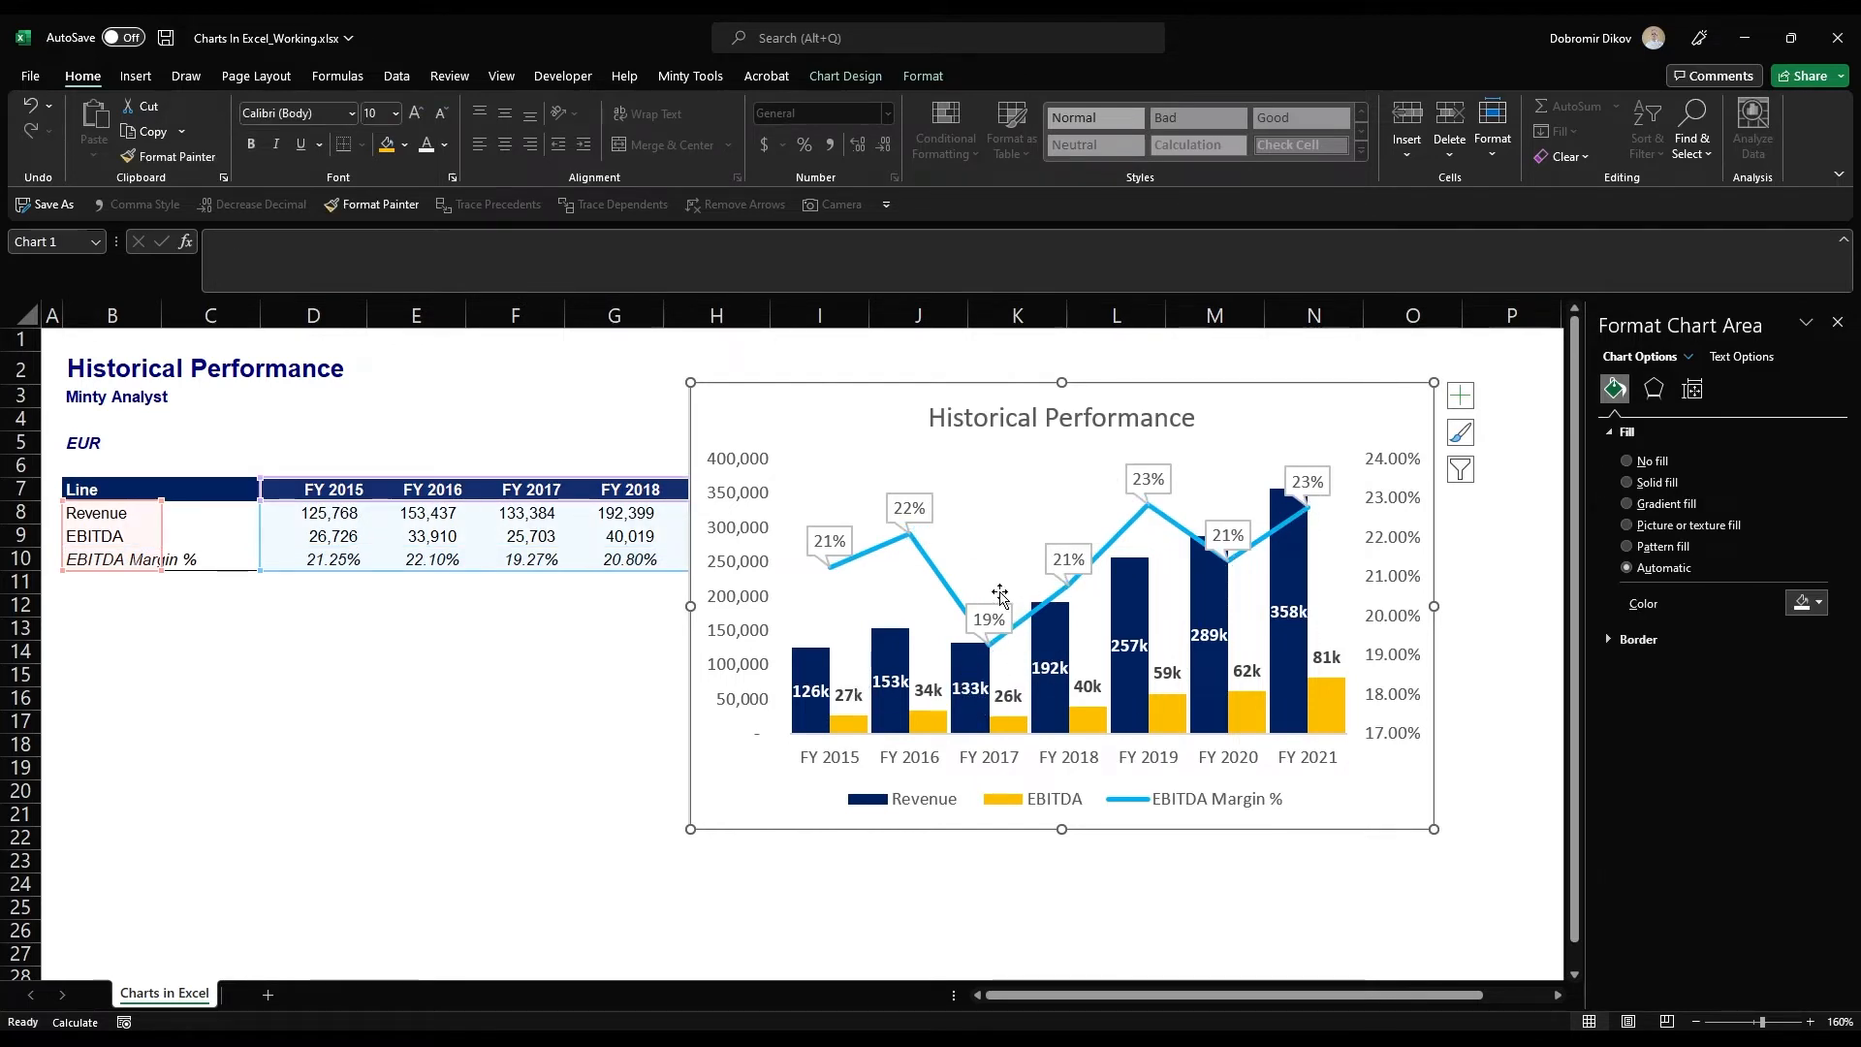
Try deleting the chart's primary vertical axis and undo the deletion
{"action": "left_click", "coordinate": [745, 526]}
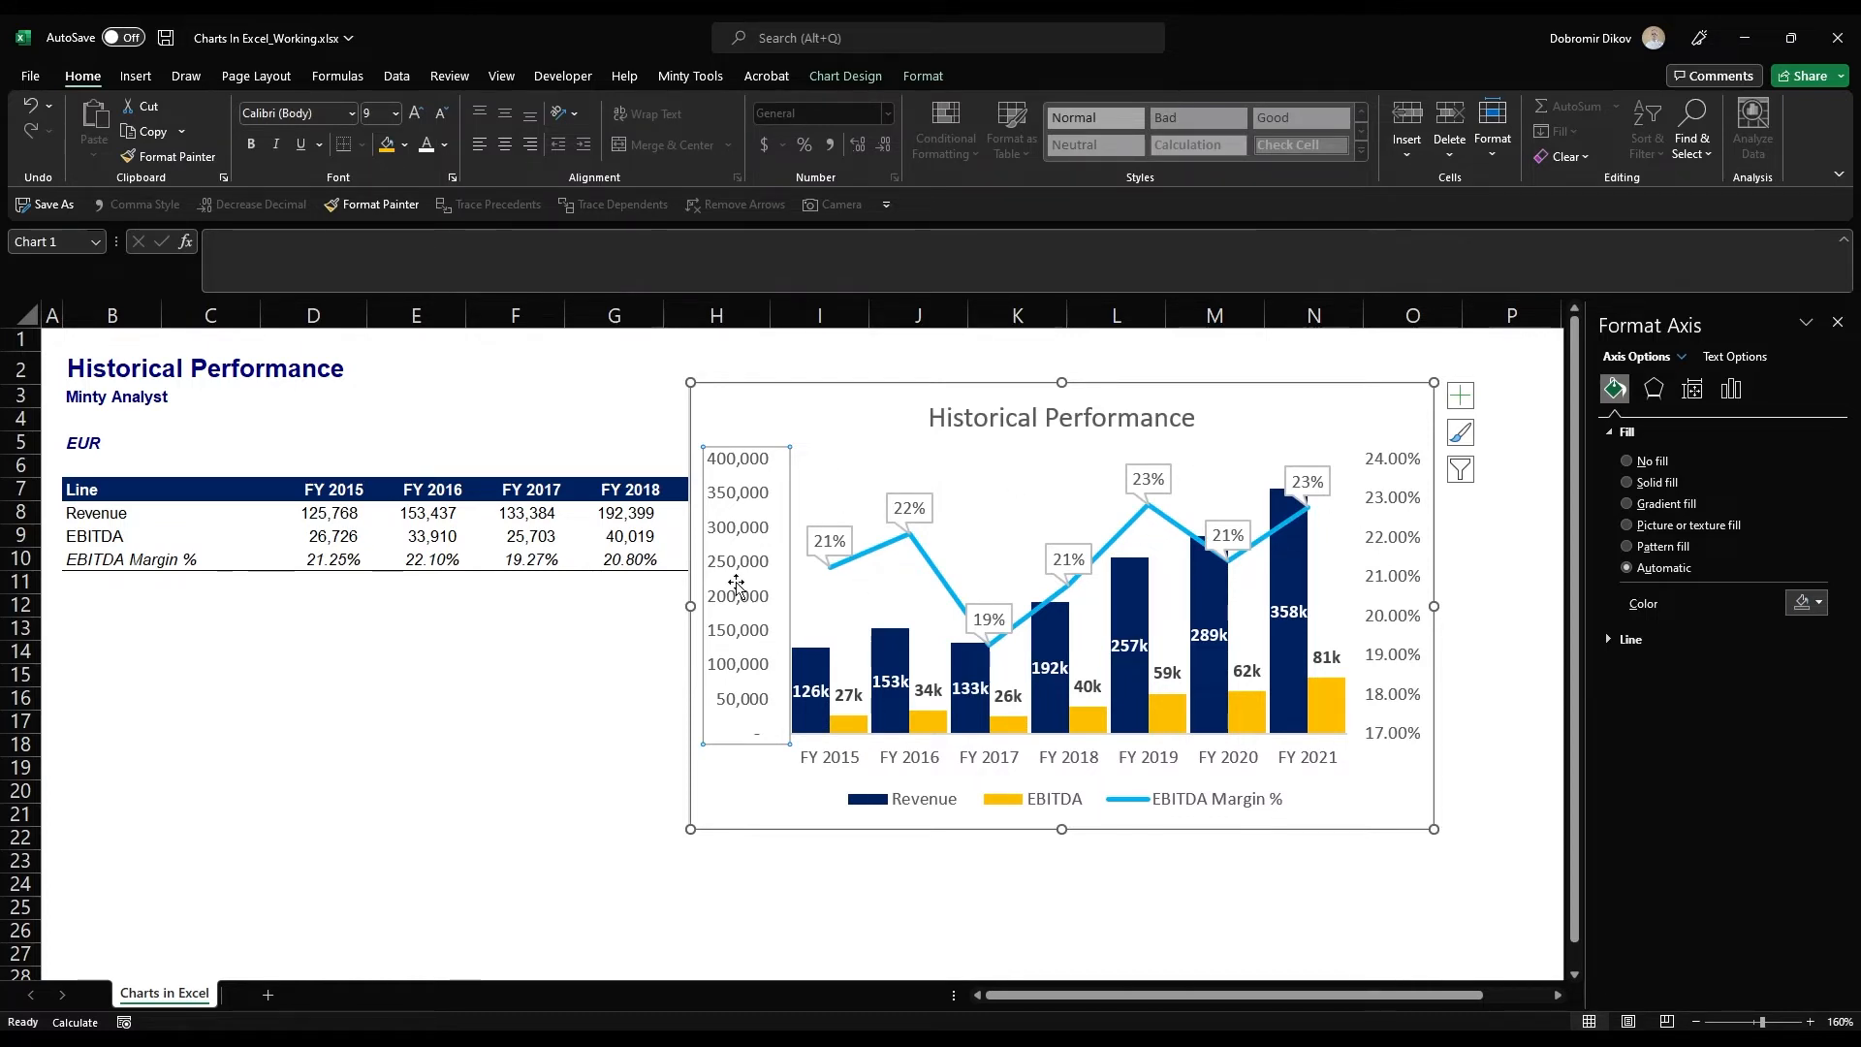
{"action": "key", "text": "Delete"}
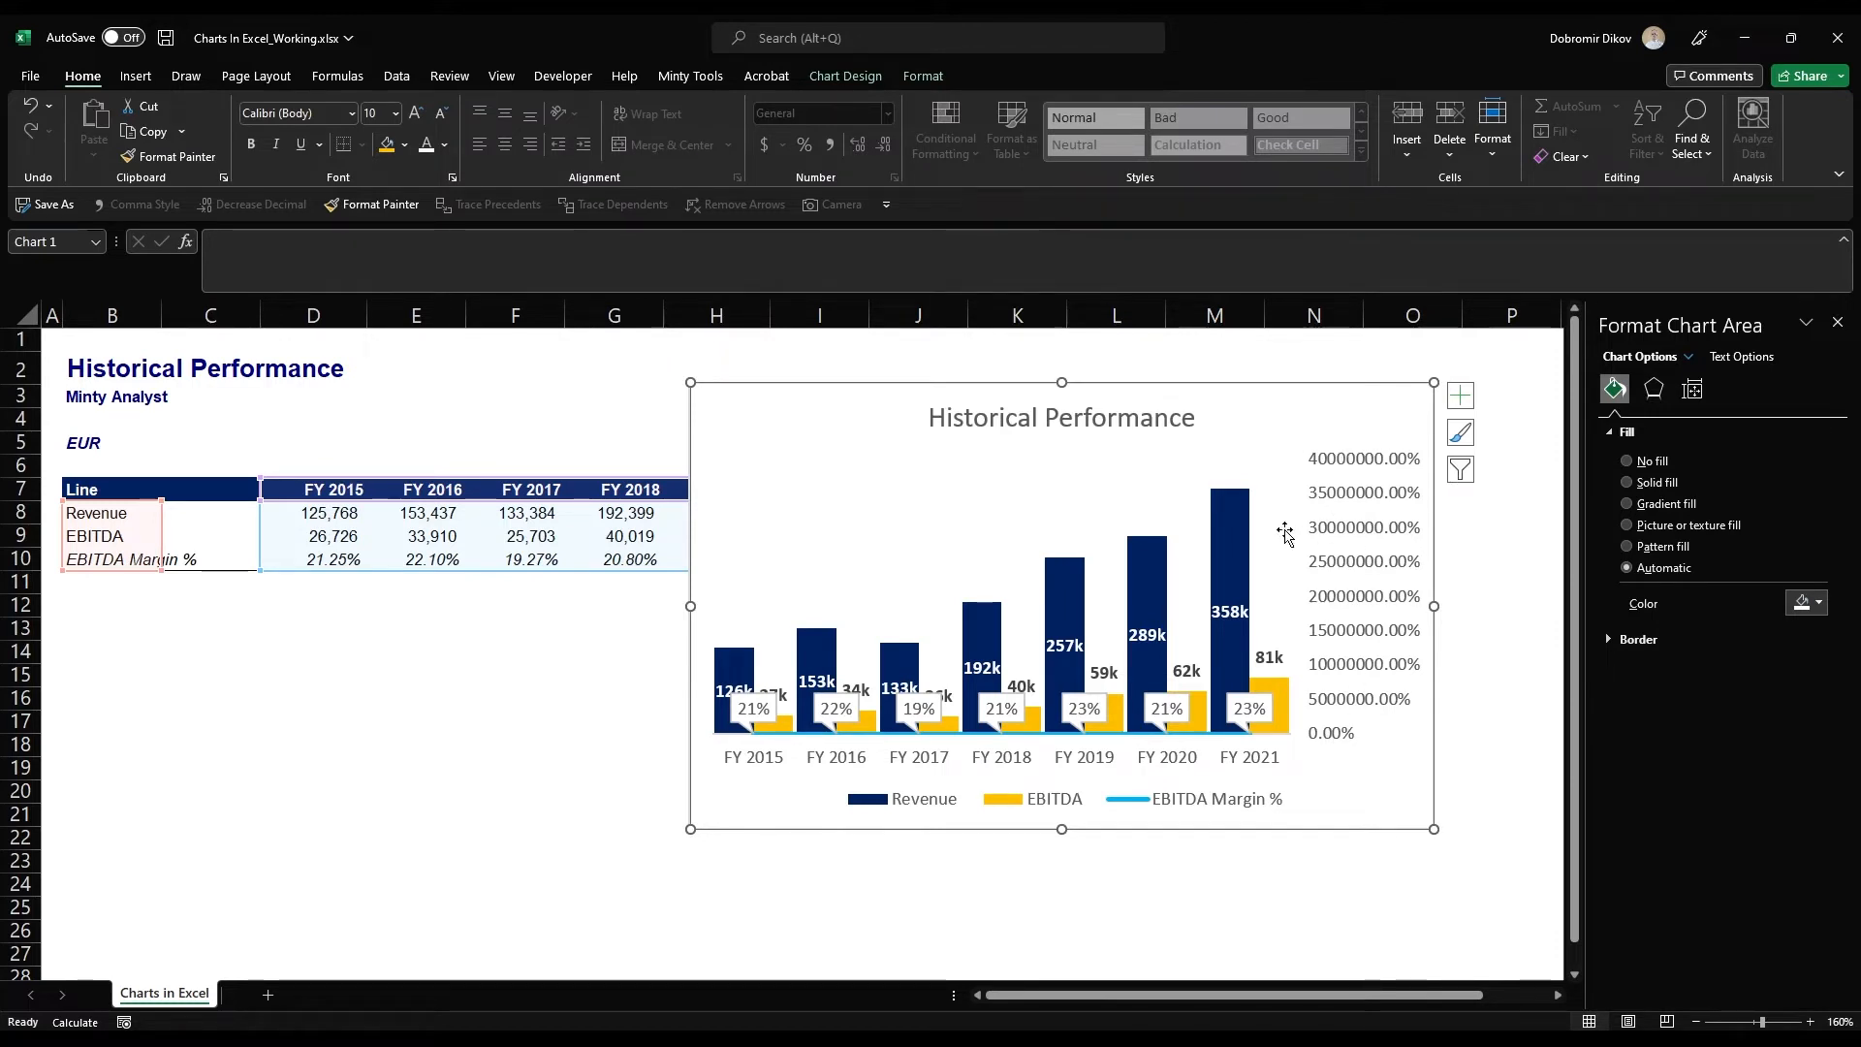
{"action": "key", "text": "ctrl+z"}
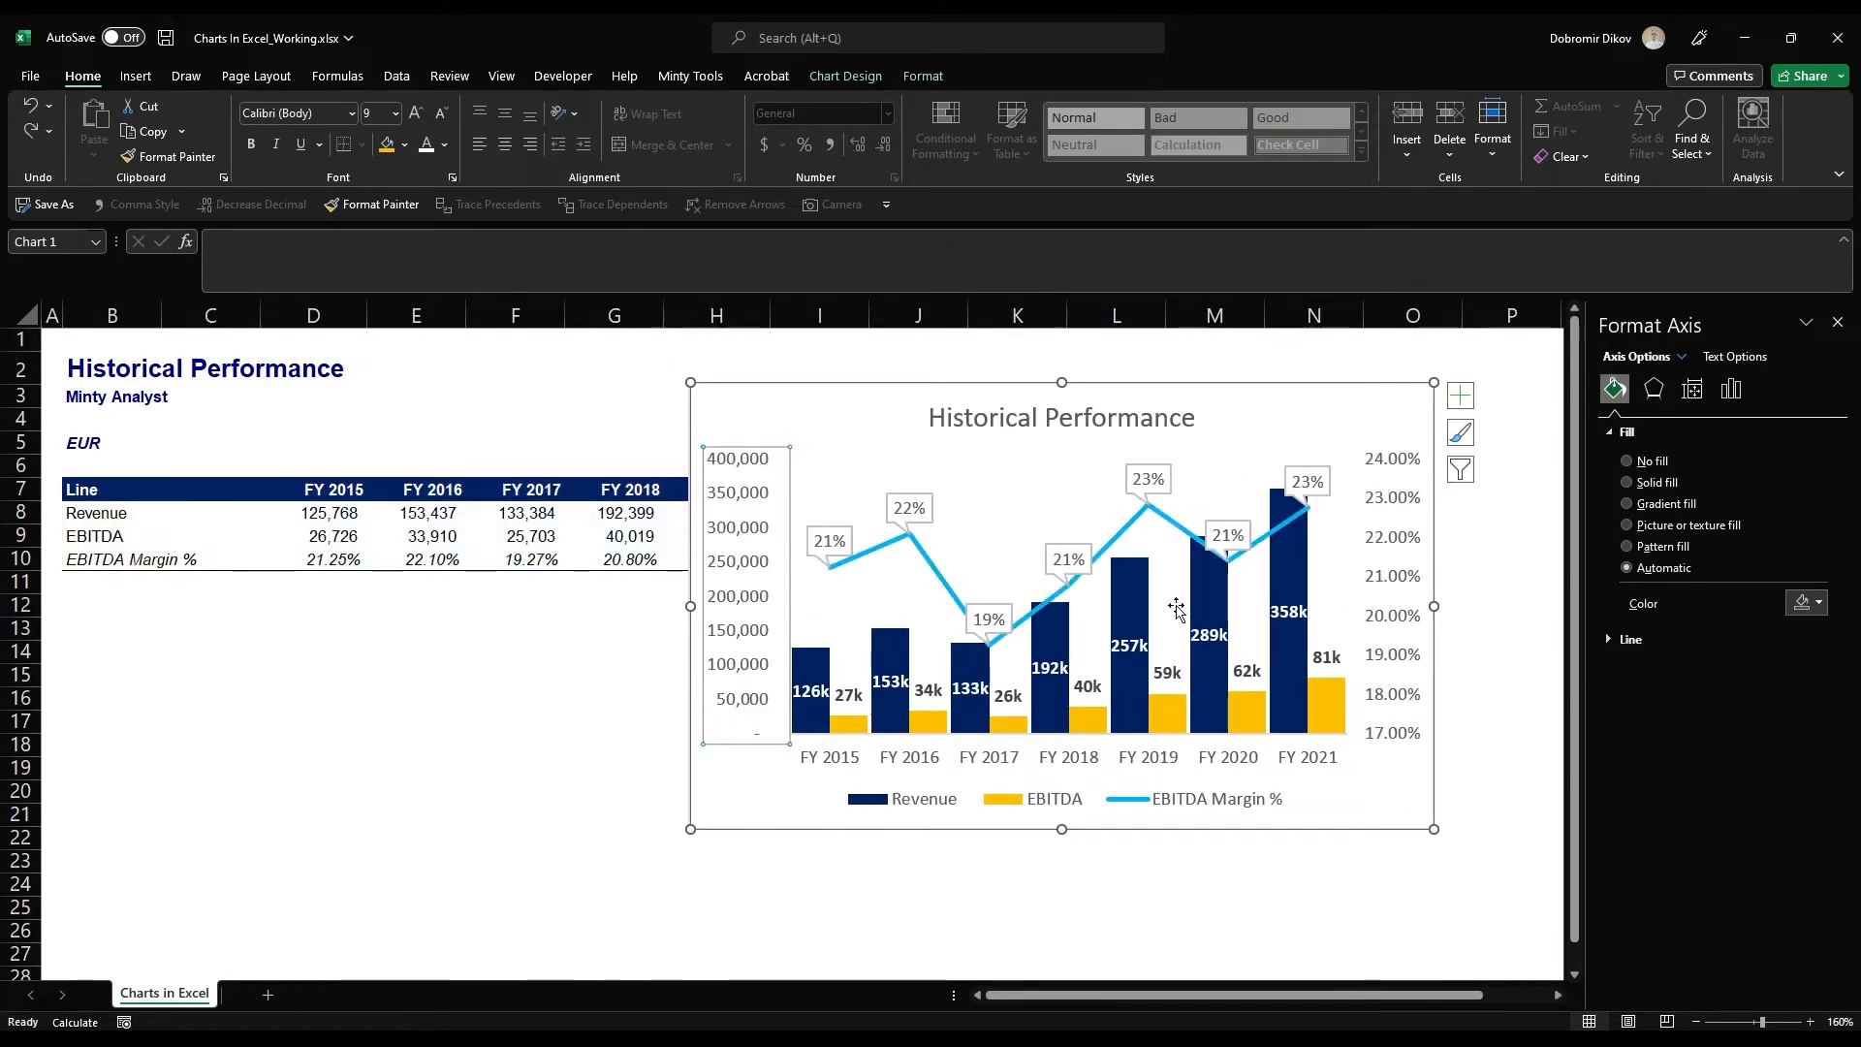
Set the label position of the chart's primary vertical axis to None
{"action": "right_click", "coordinate": [751, 496]}
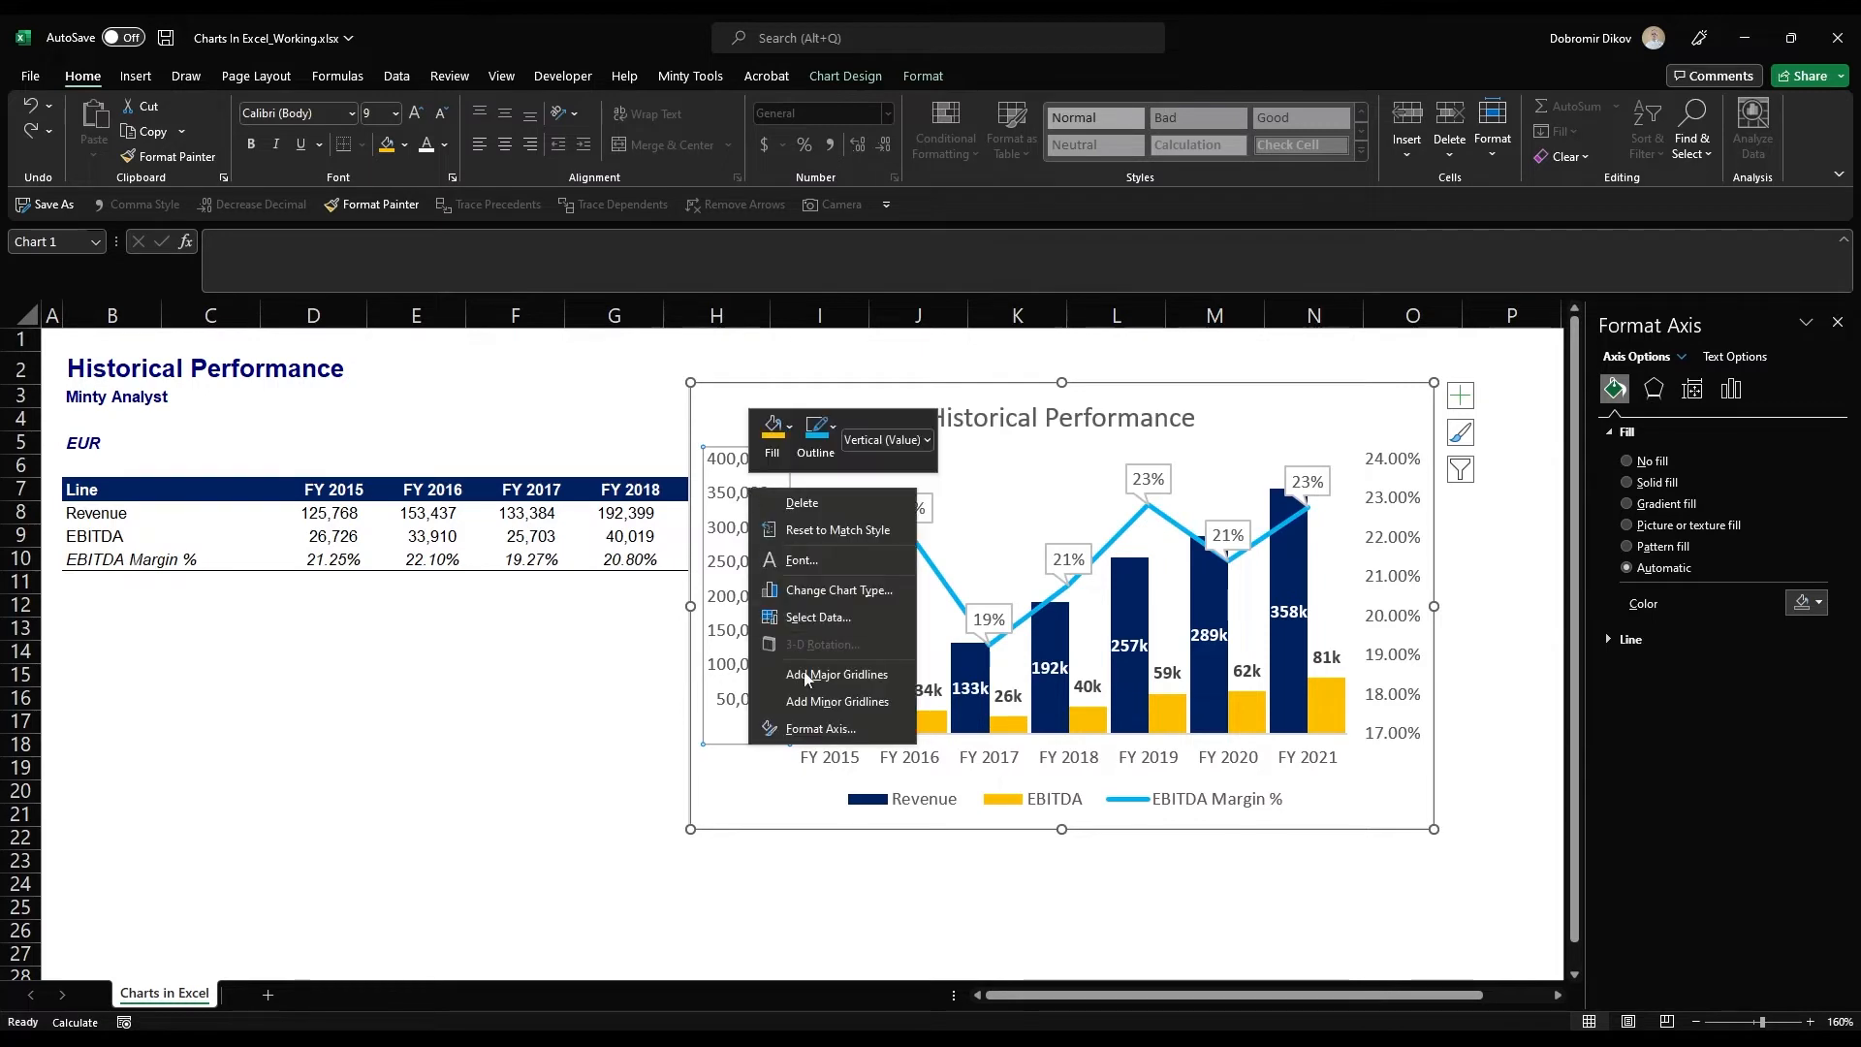
{"action": "left_click", "coordinate": [804, 730]}
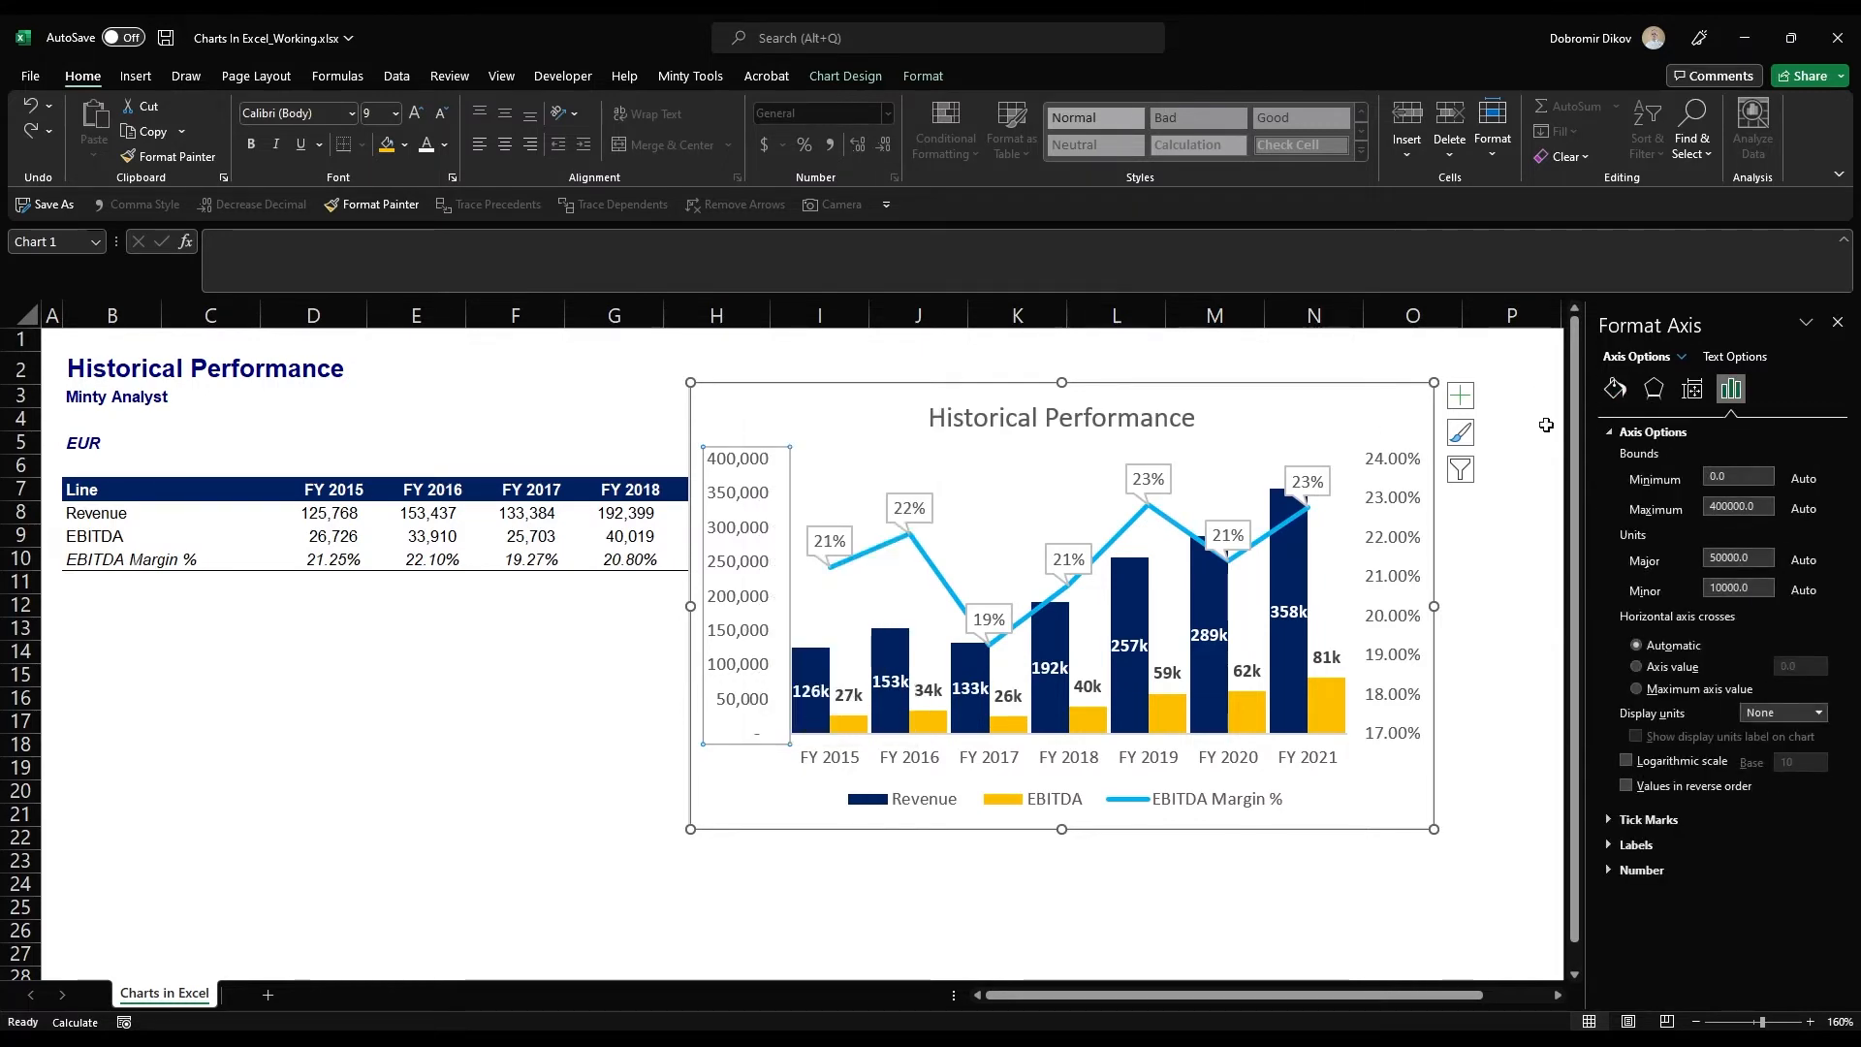
{"action": "left_click", "coordinate": [1610, 845]}
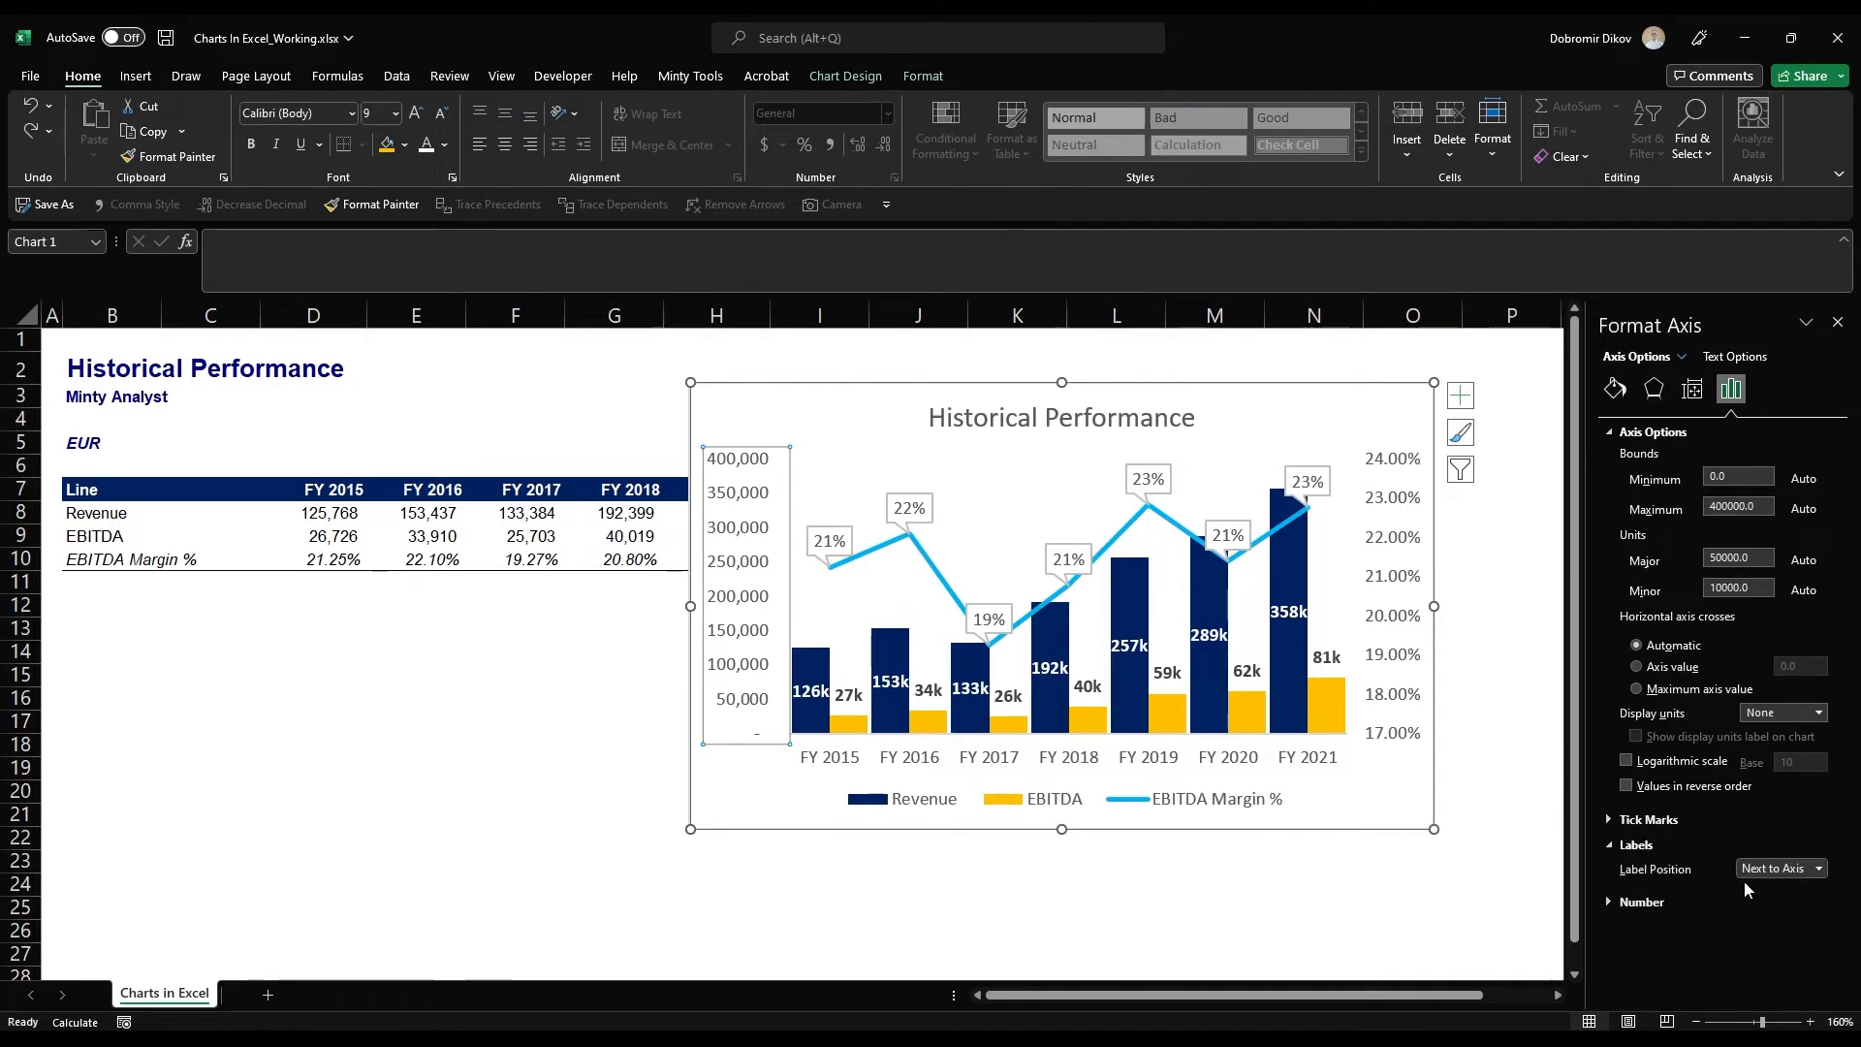
{"action": "left_click", "coordinate": [1797, 871]}
{"action": "left_click", "coordinate": [1766, 944]}
Set the label position of the secondary percentage axis to None and deselect the chart
{"action": "left_click", "coordinate": [1410, 542]}
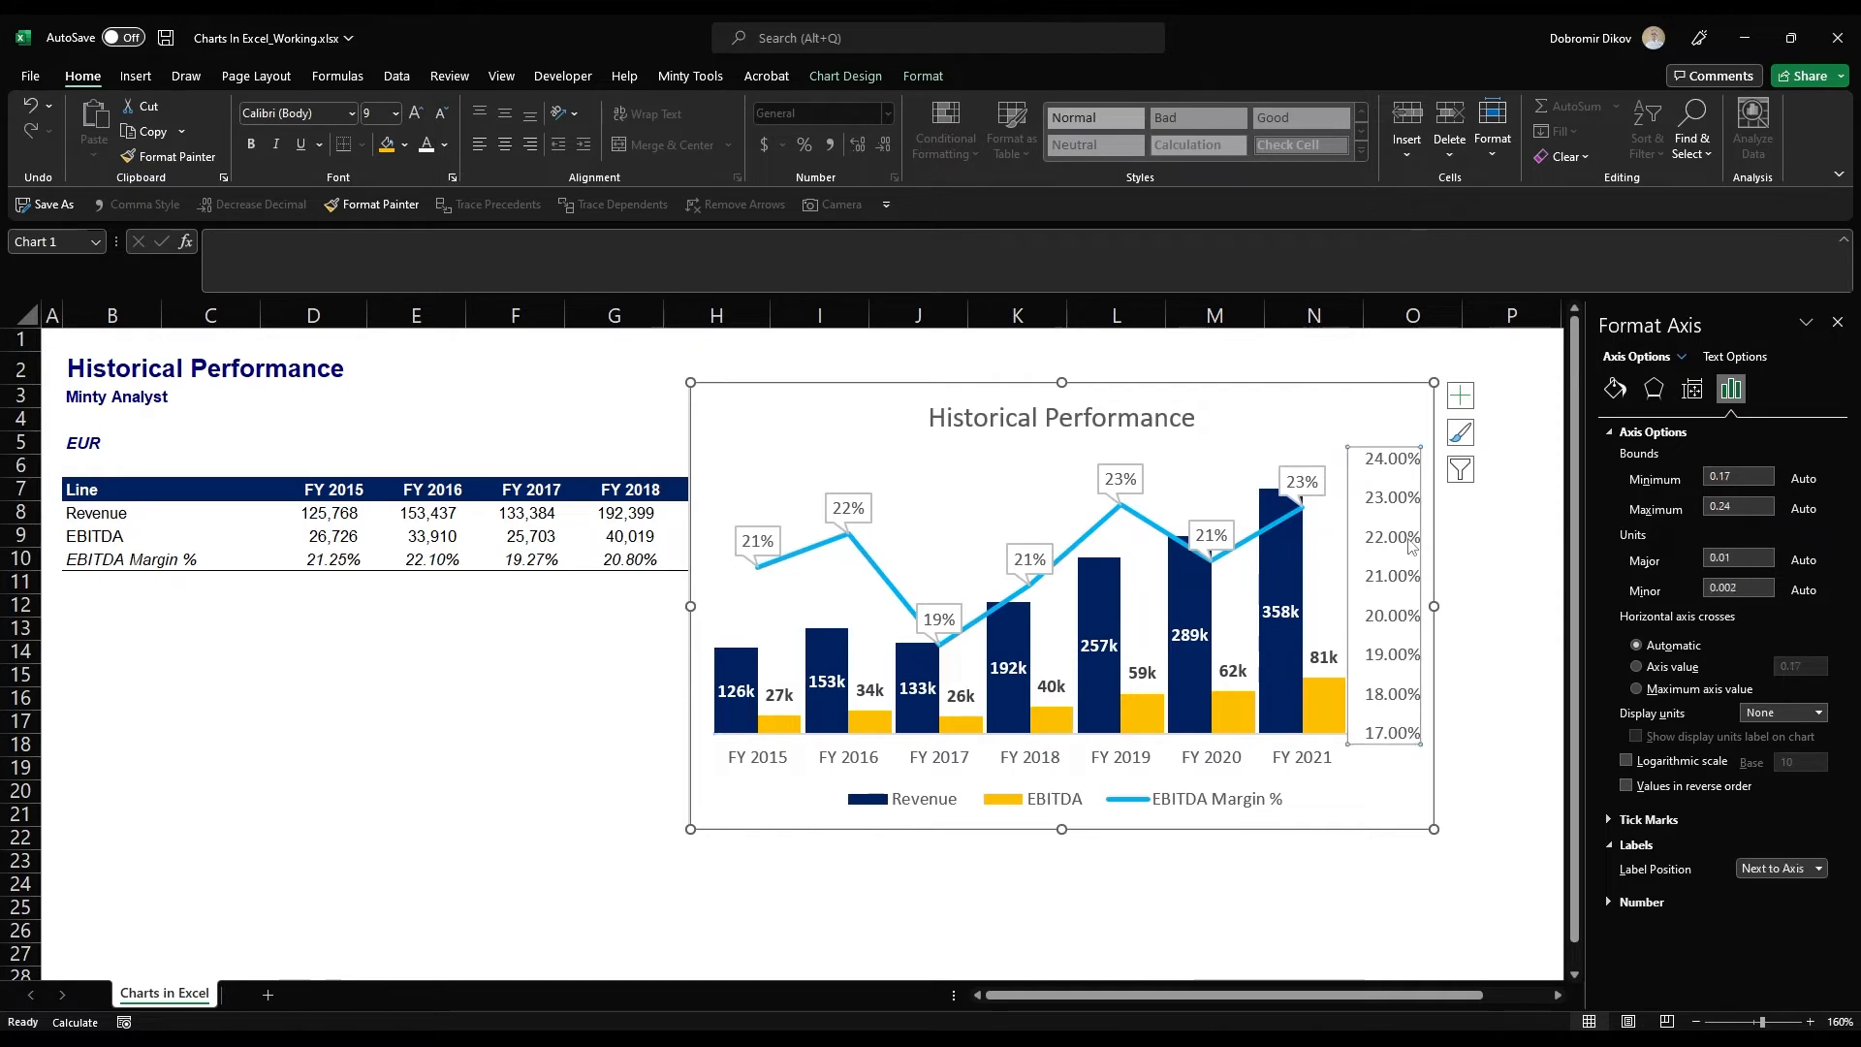
{"action": "left_click", "coordinate": [1816, 869]}
{"action": "left_click", "coordinate": [1765, 945]}
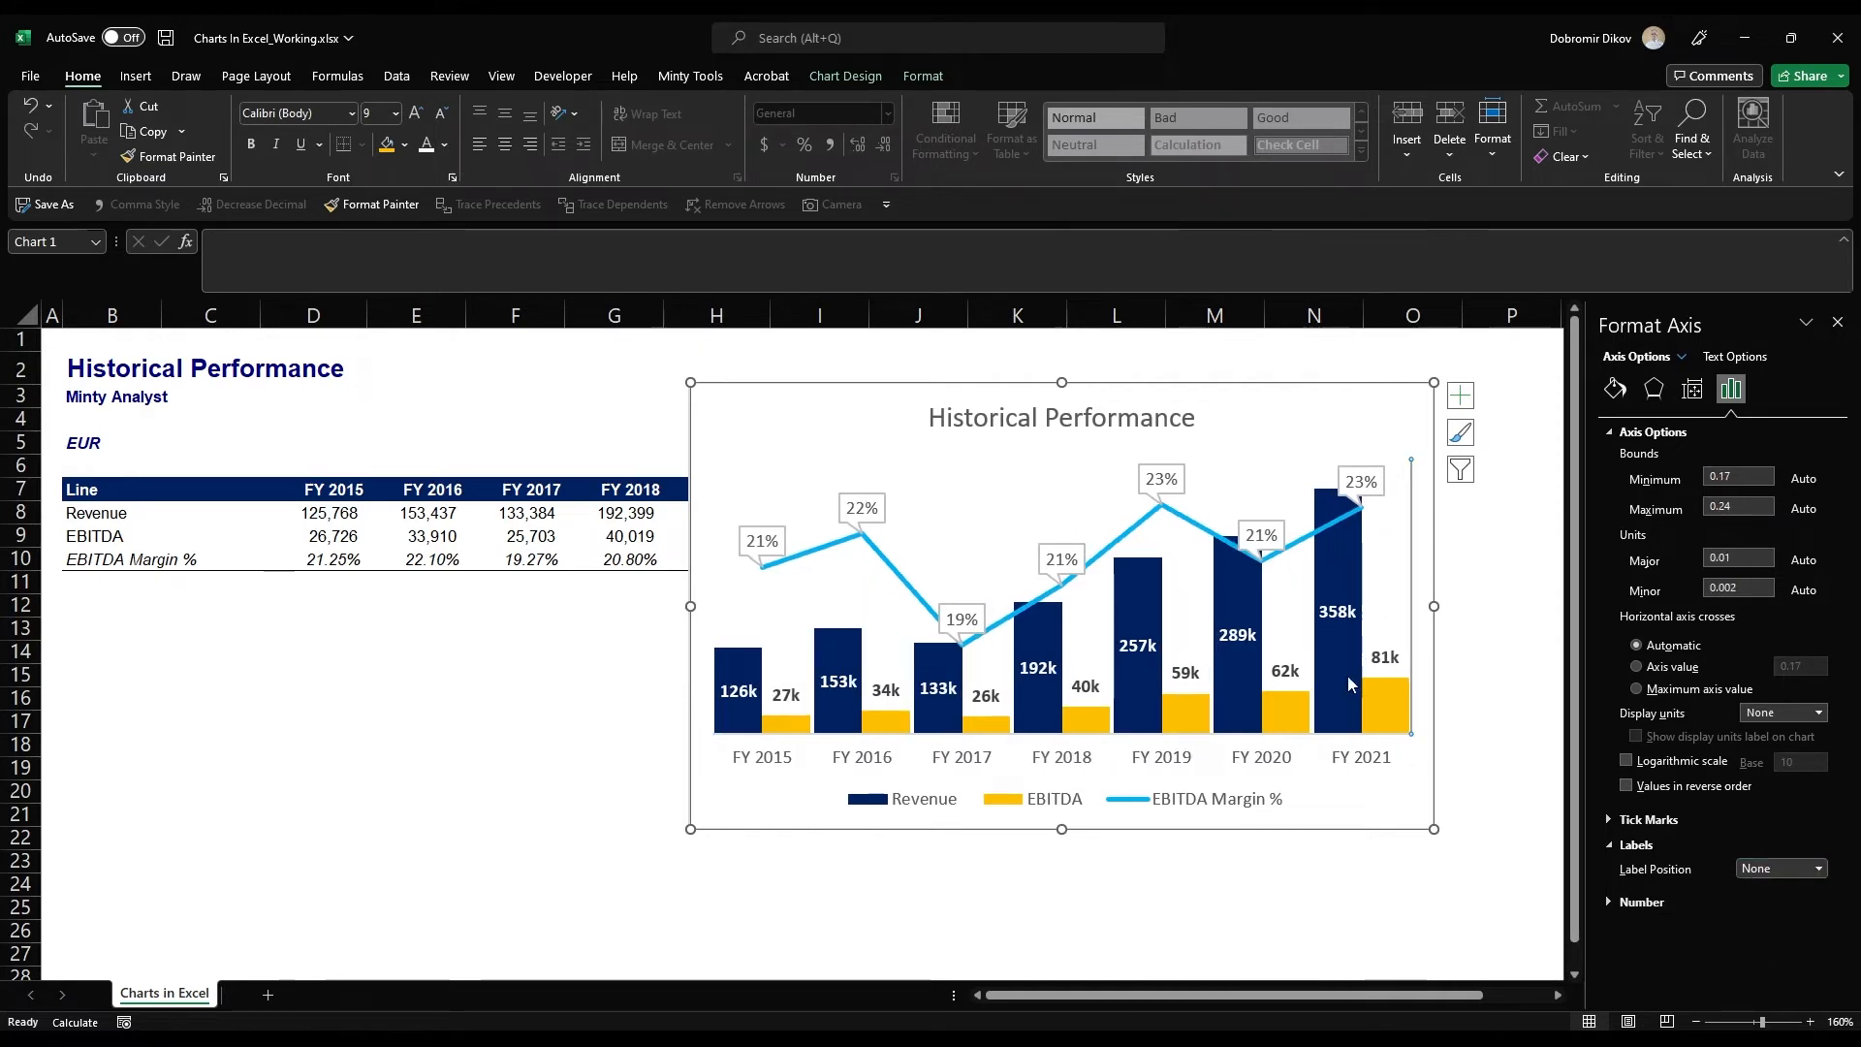
{"action": "left_click", "coordinate": [1472, 582]}
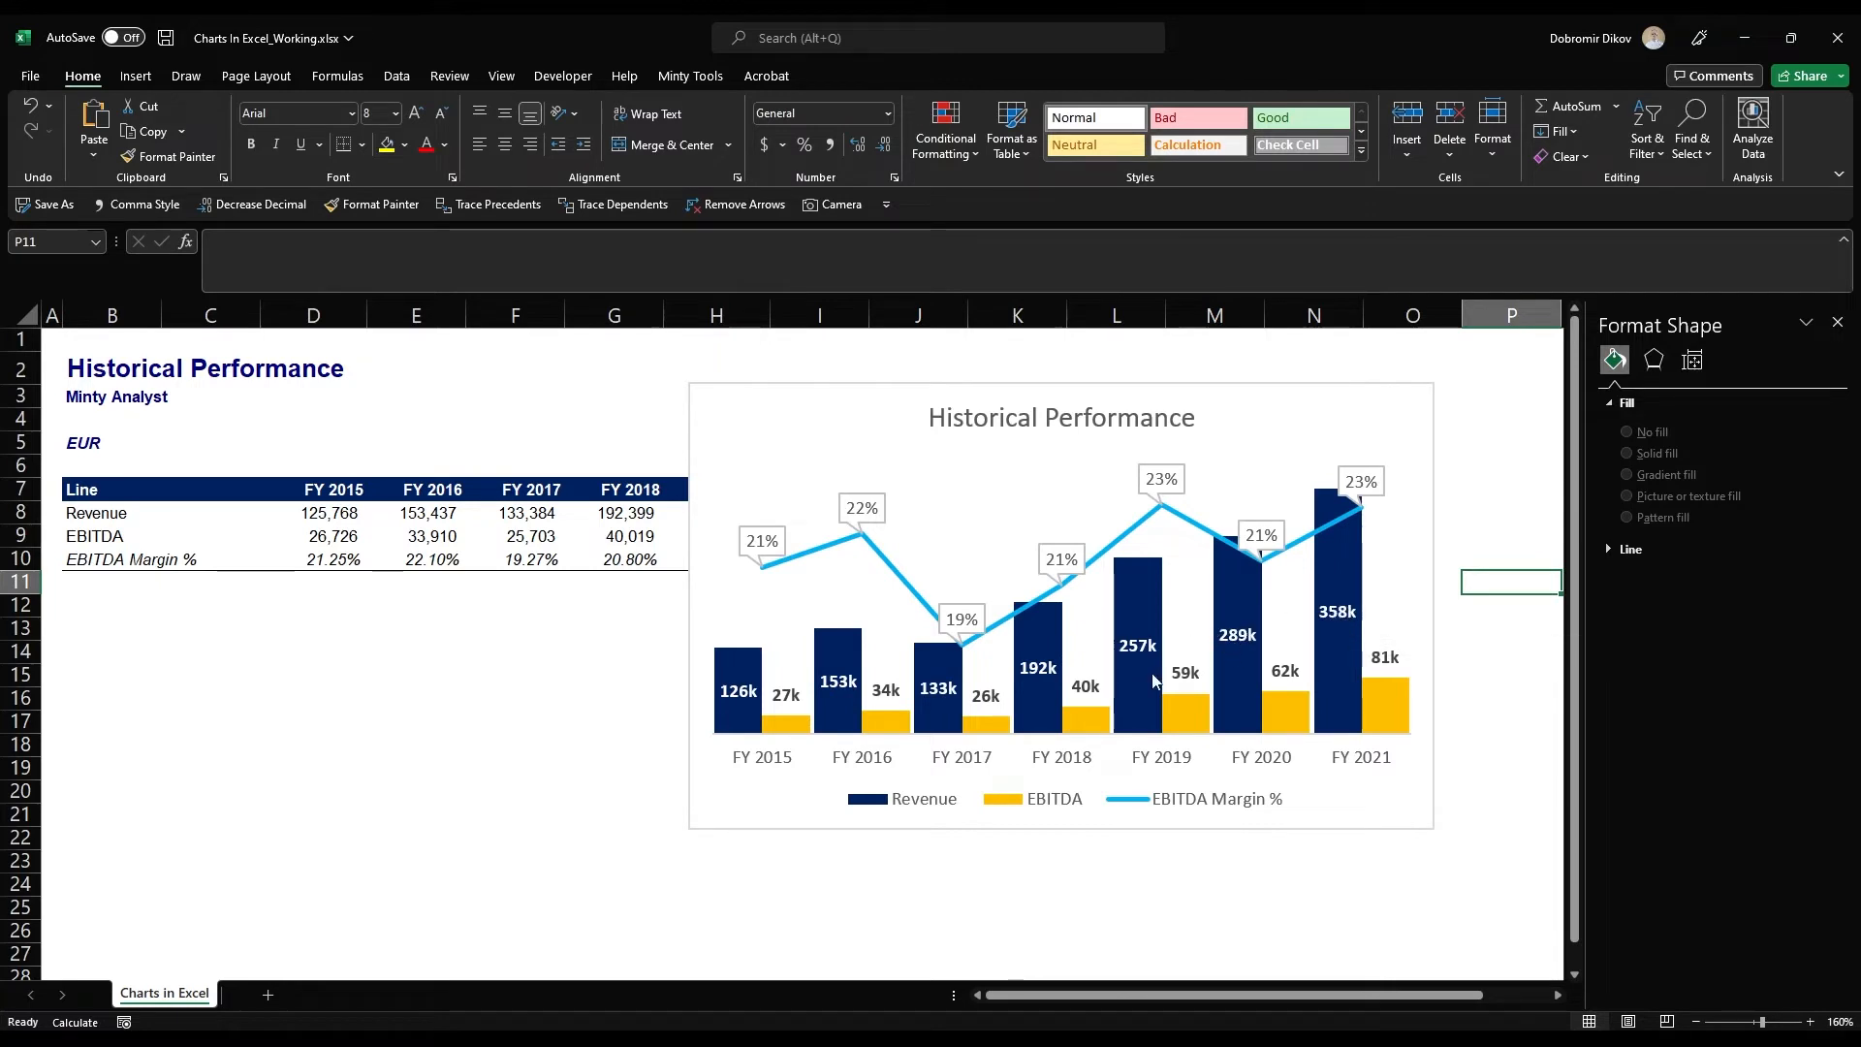
Give the EBITDA Margin % callouts a standard light blue border and make their text bold
{"action": "left_click", "coordinate": [879, 499]}
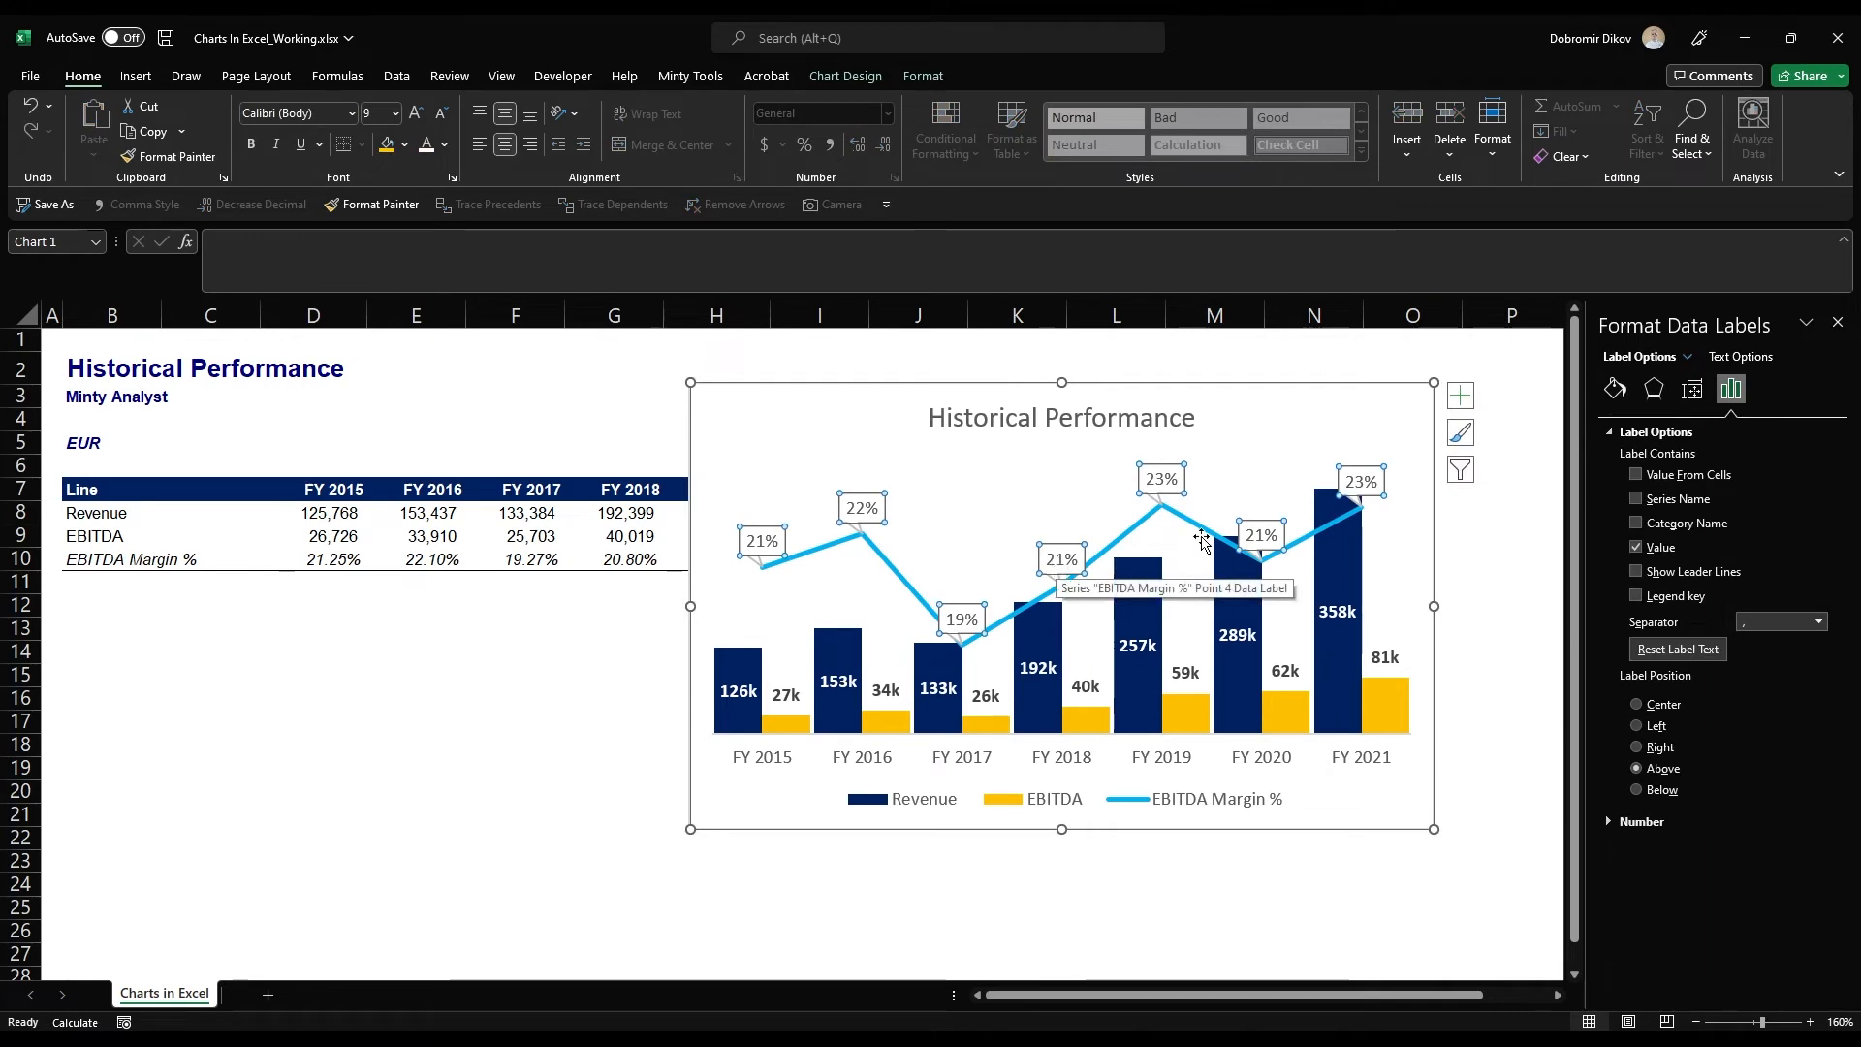
{"action": "left_click", "coordinate": [1615, 388]}
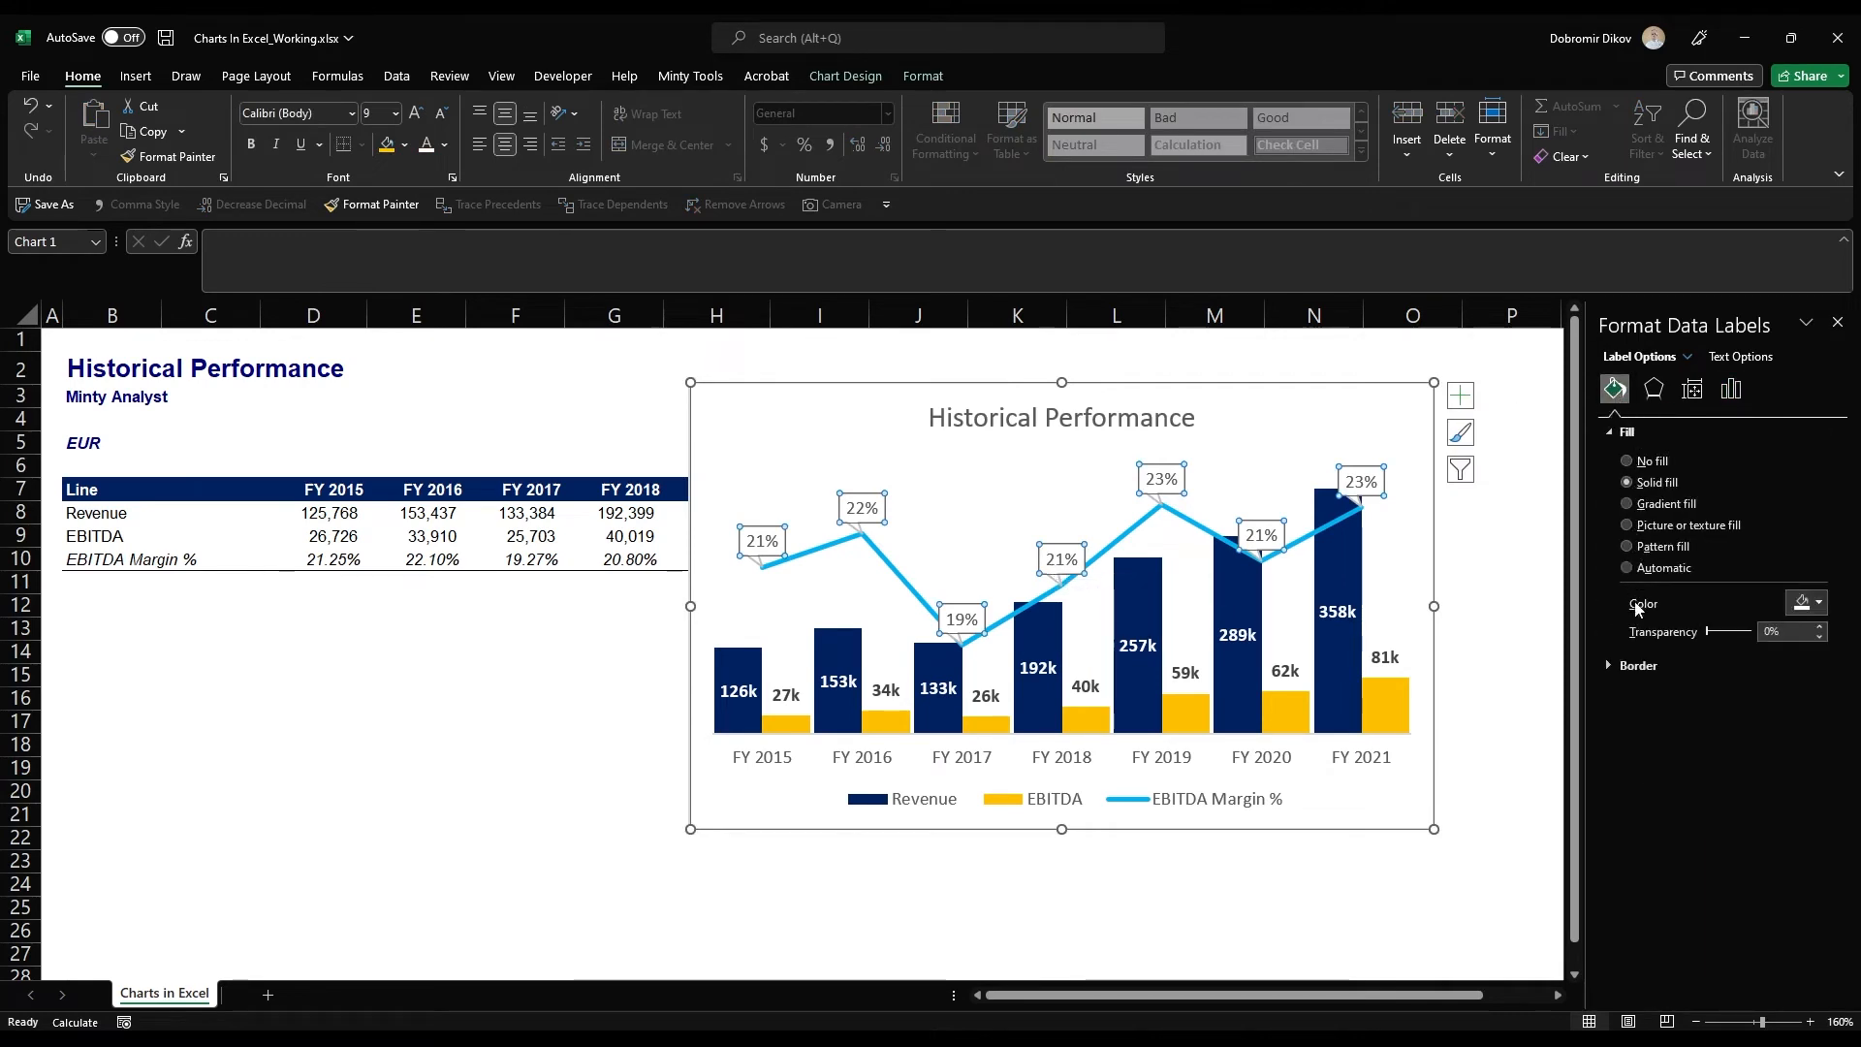
{"action": "left_click", "coordinate": [1612, 667]}
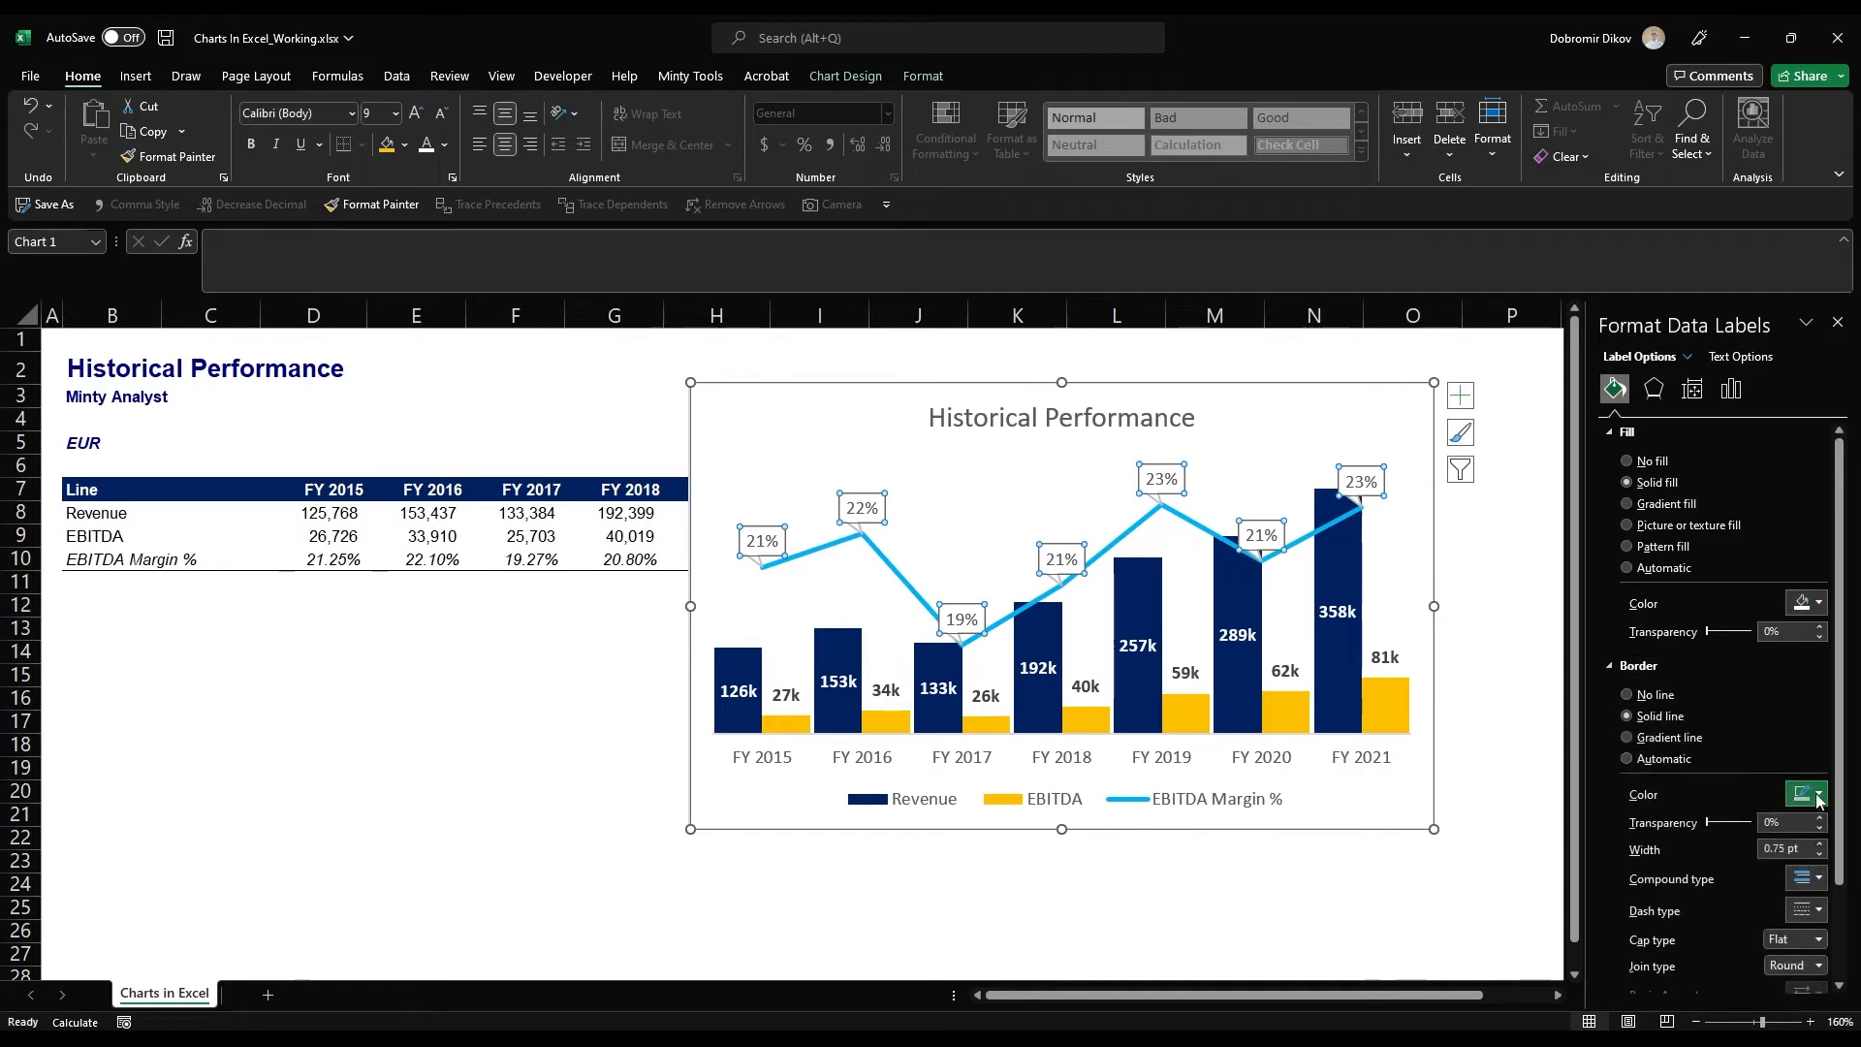
{"action": "left_click", "coordinate": [1814, 795]}
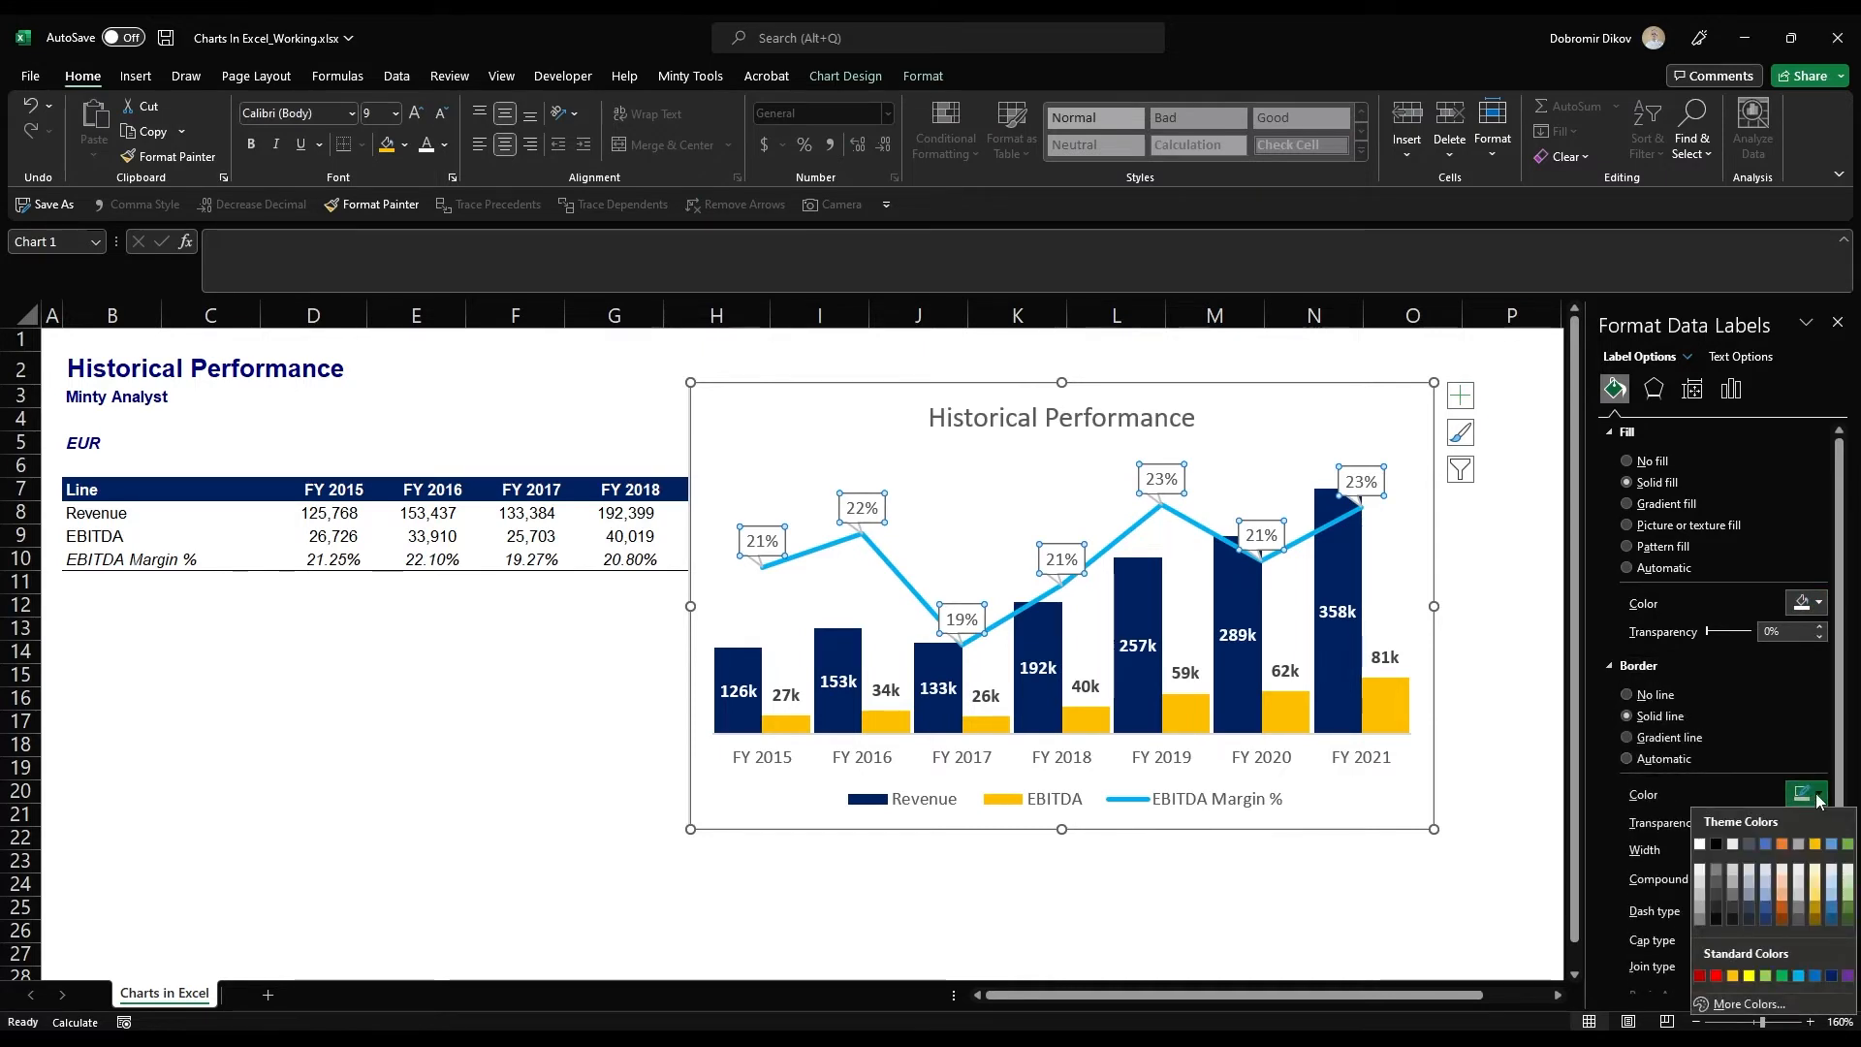
{"action": "left_click", "coordinate": [1799, 976]}
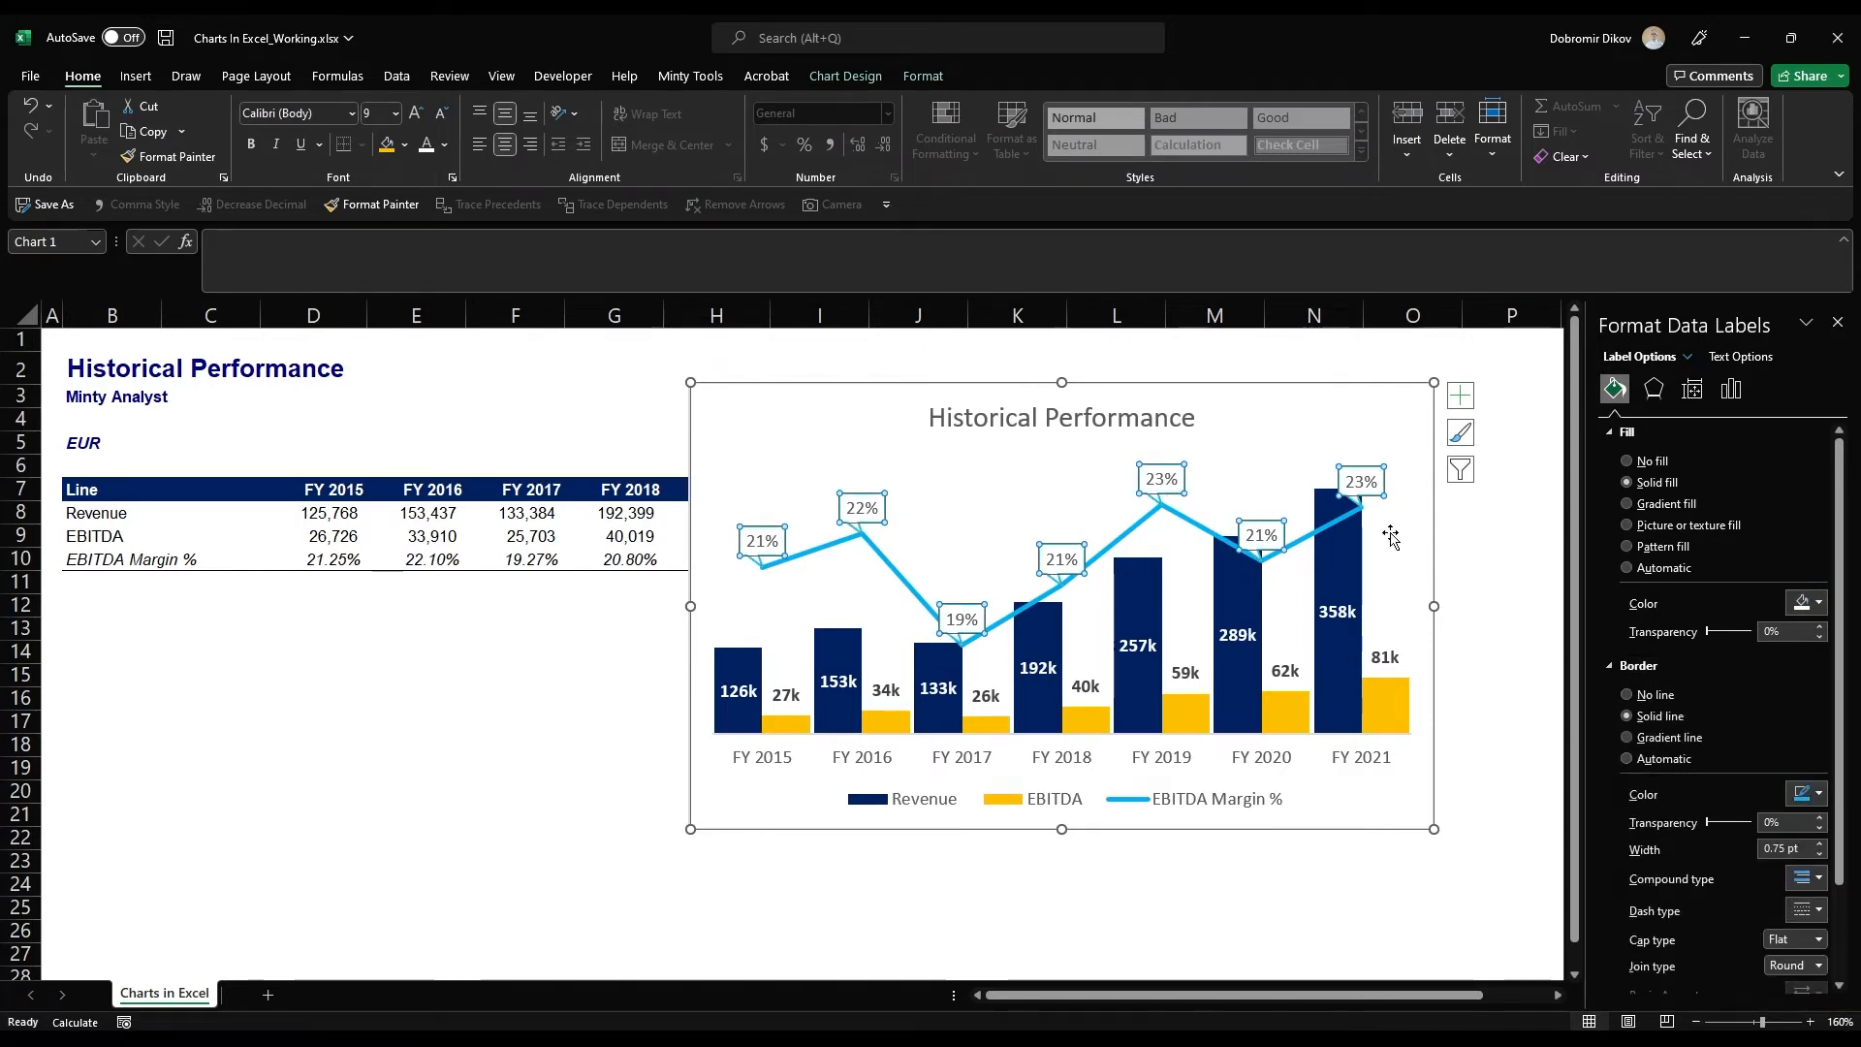
{"action": "key", "text": "ctrl+b"}
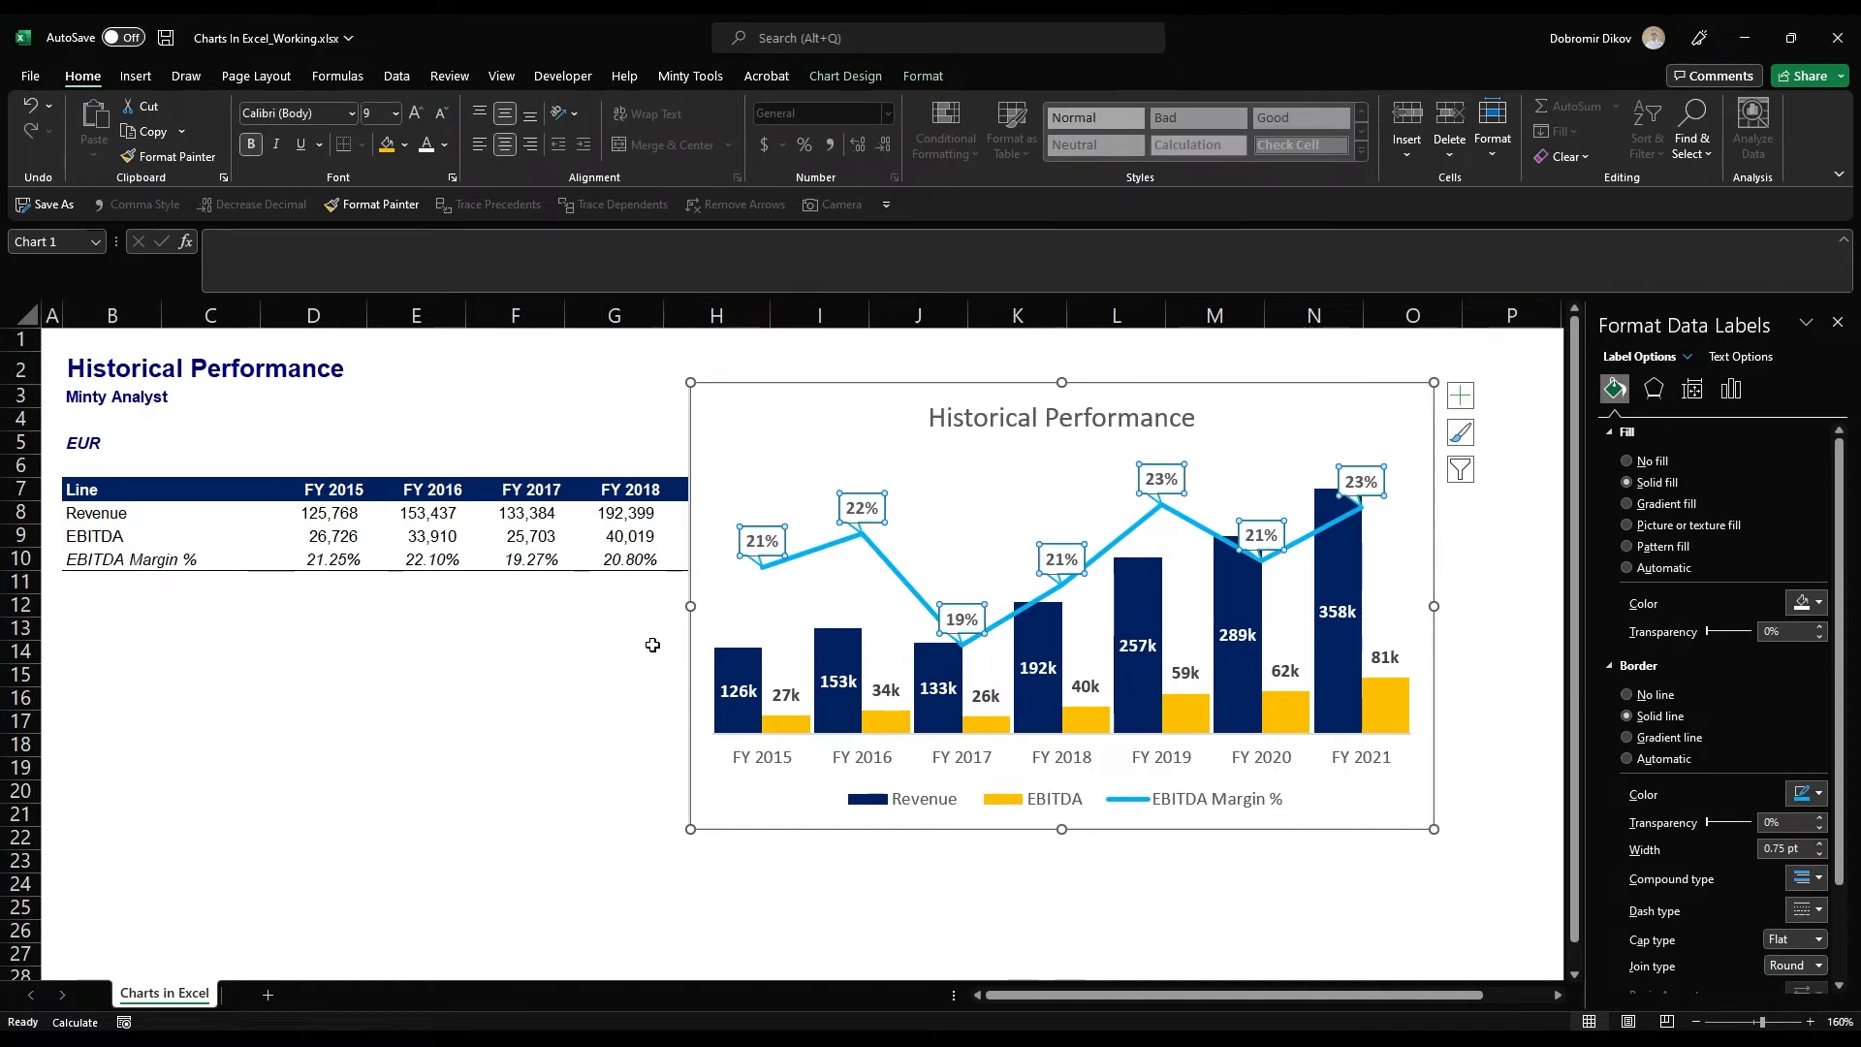
{"action": "left_click", "coordinate": [611, 673]}
Move the chart clear of the data table so that it starts in column K, and deselect it
{"action": "left_click", "coordinate": [882, 392]}
{"action": "left_click_drag", "start_coordinate": [882, 393], "coordinate": [1190, 418]}
{"action": "left_click", "coordinate": [819, 396]}
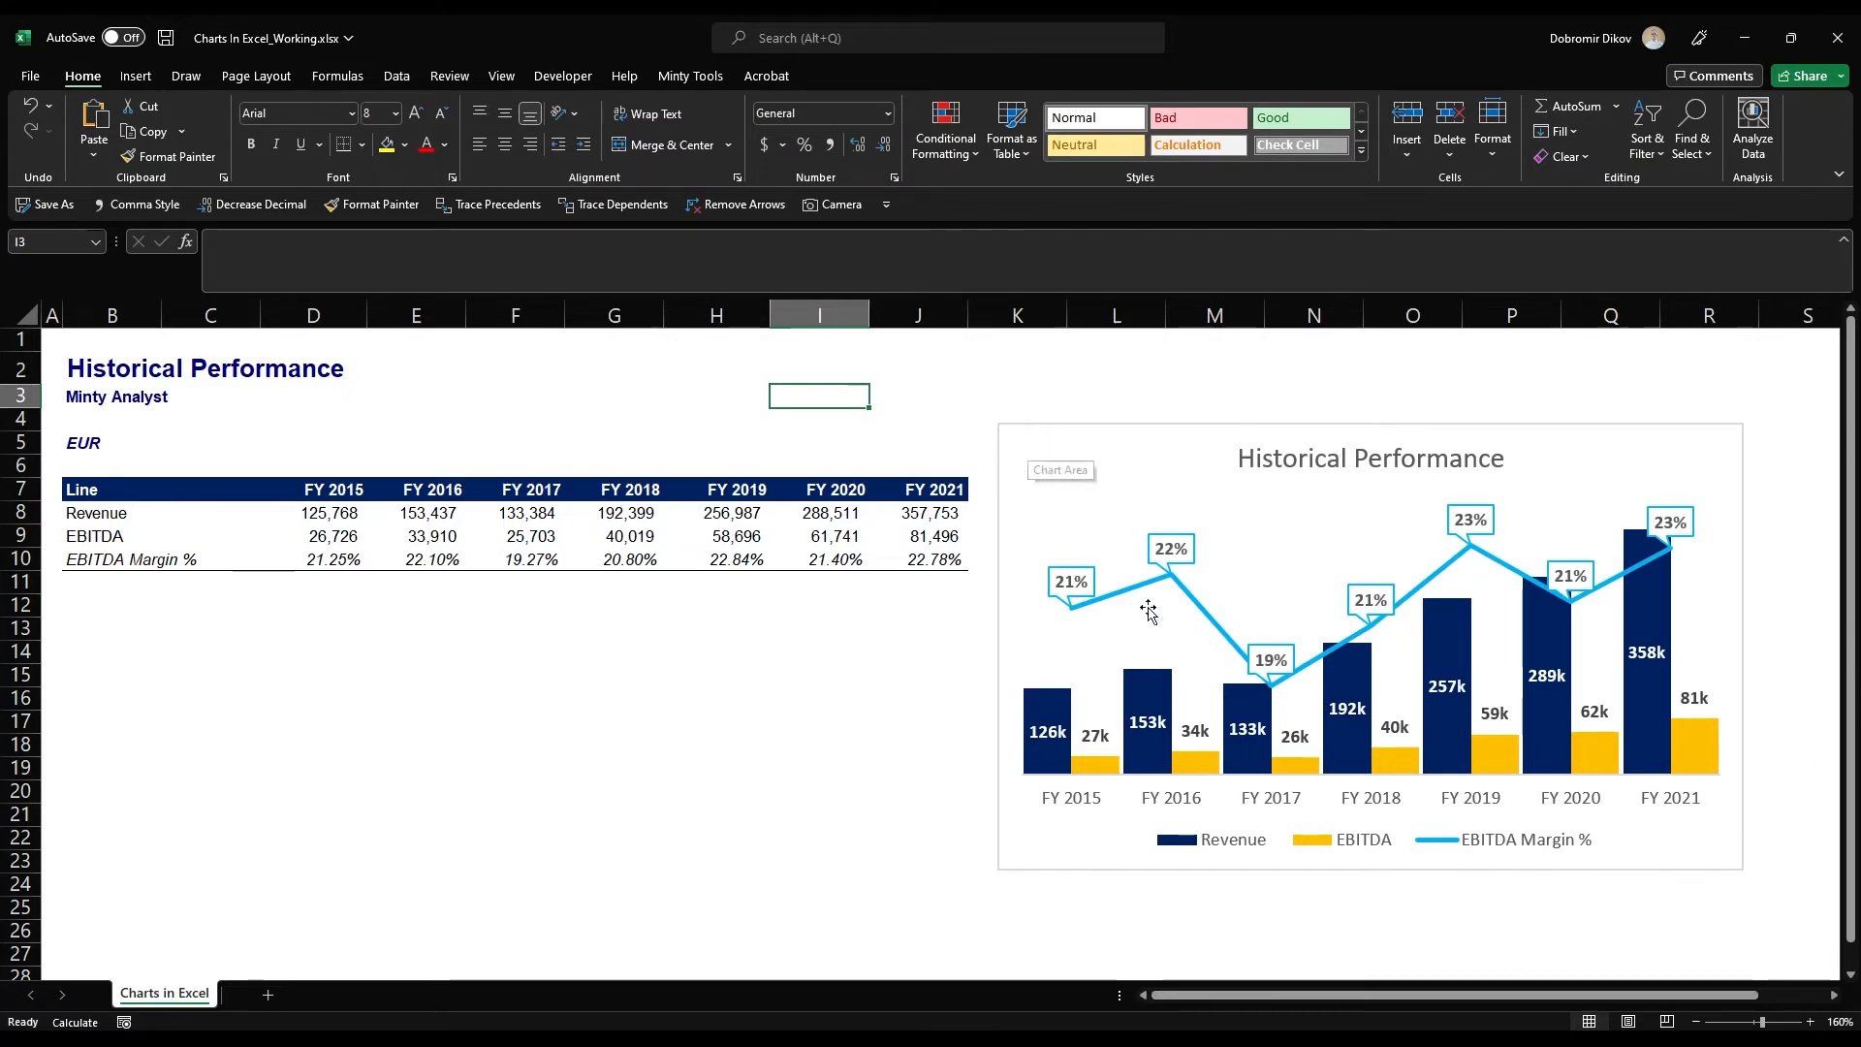
Set the chart area to No Fill and No Outline, then deselect the chart
{"action": "left_click", "coordinate": [1049, 446]}
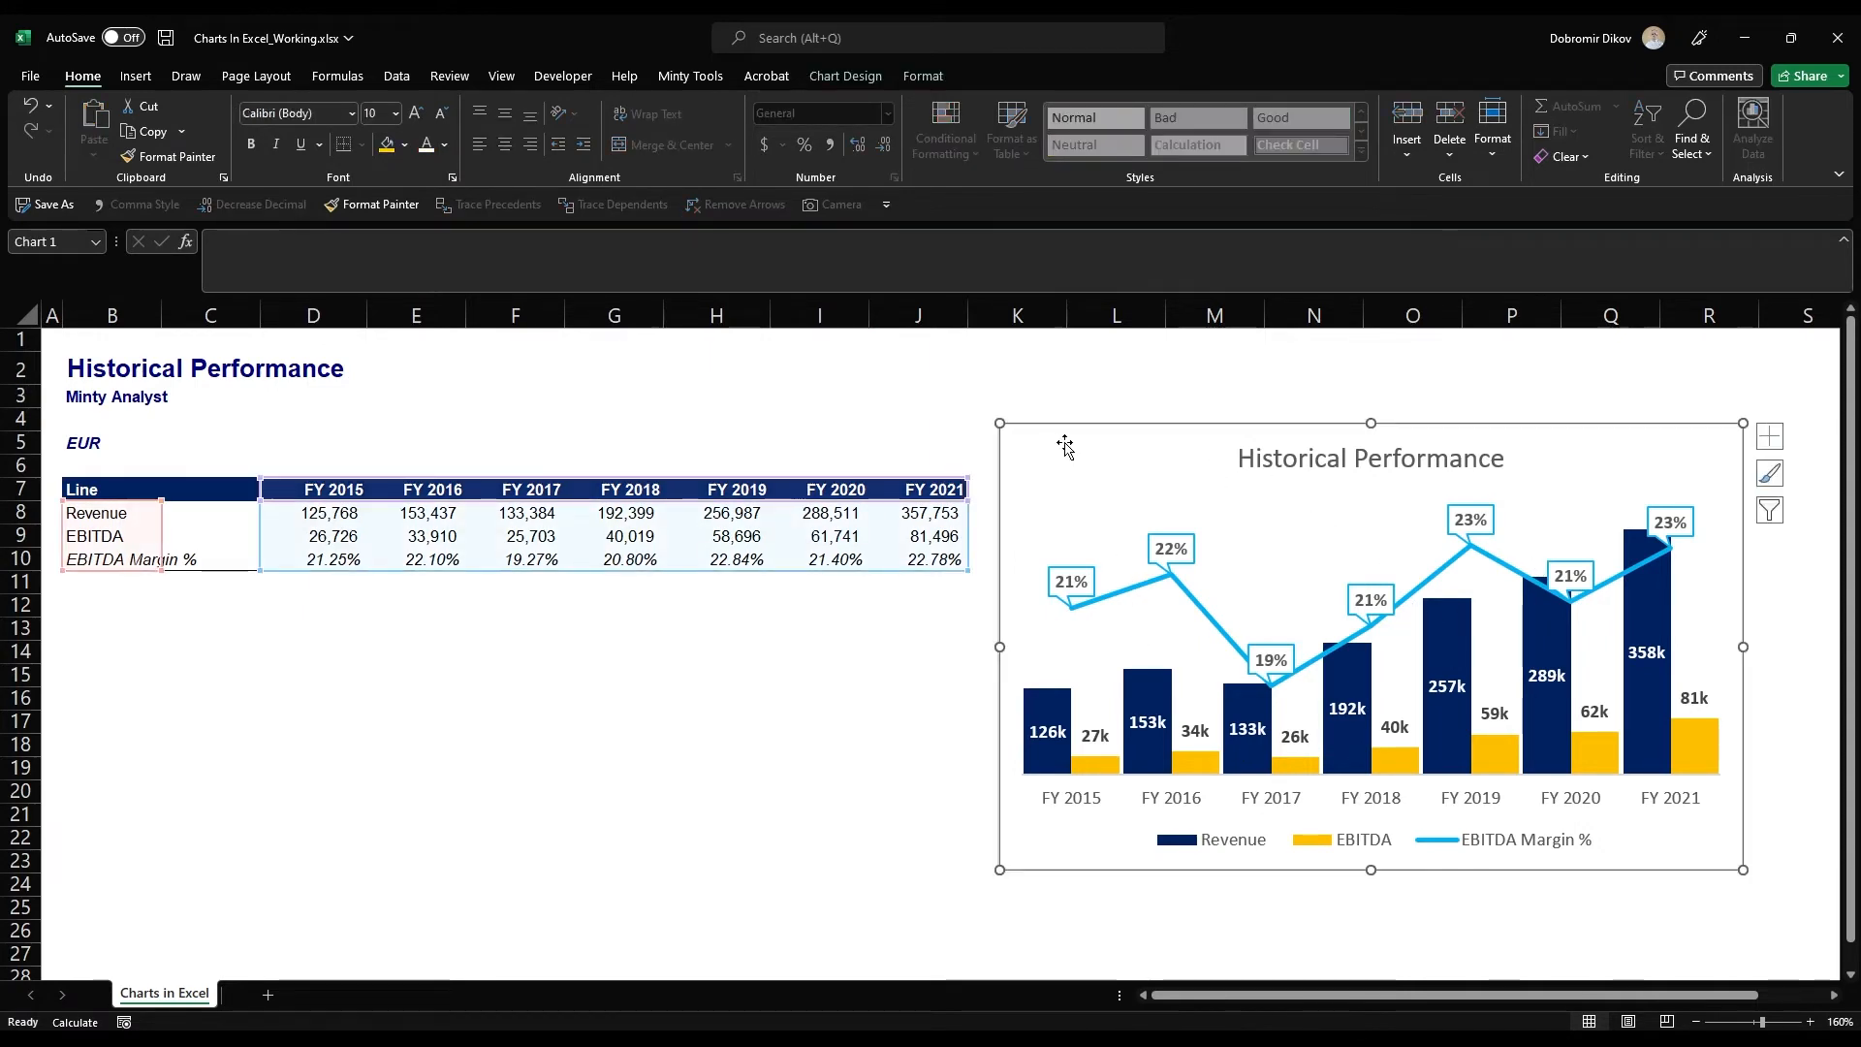
{"action": "right_click", "coordinate": [1040, 463]}
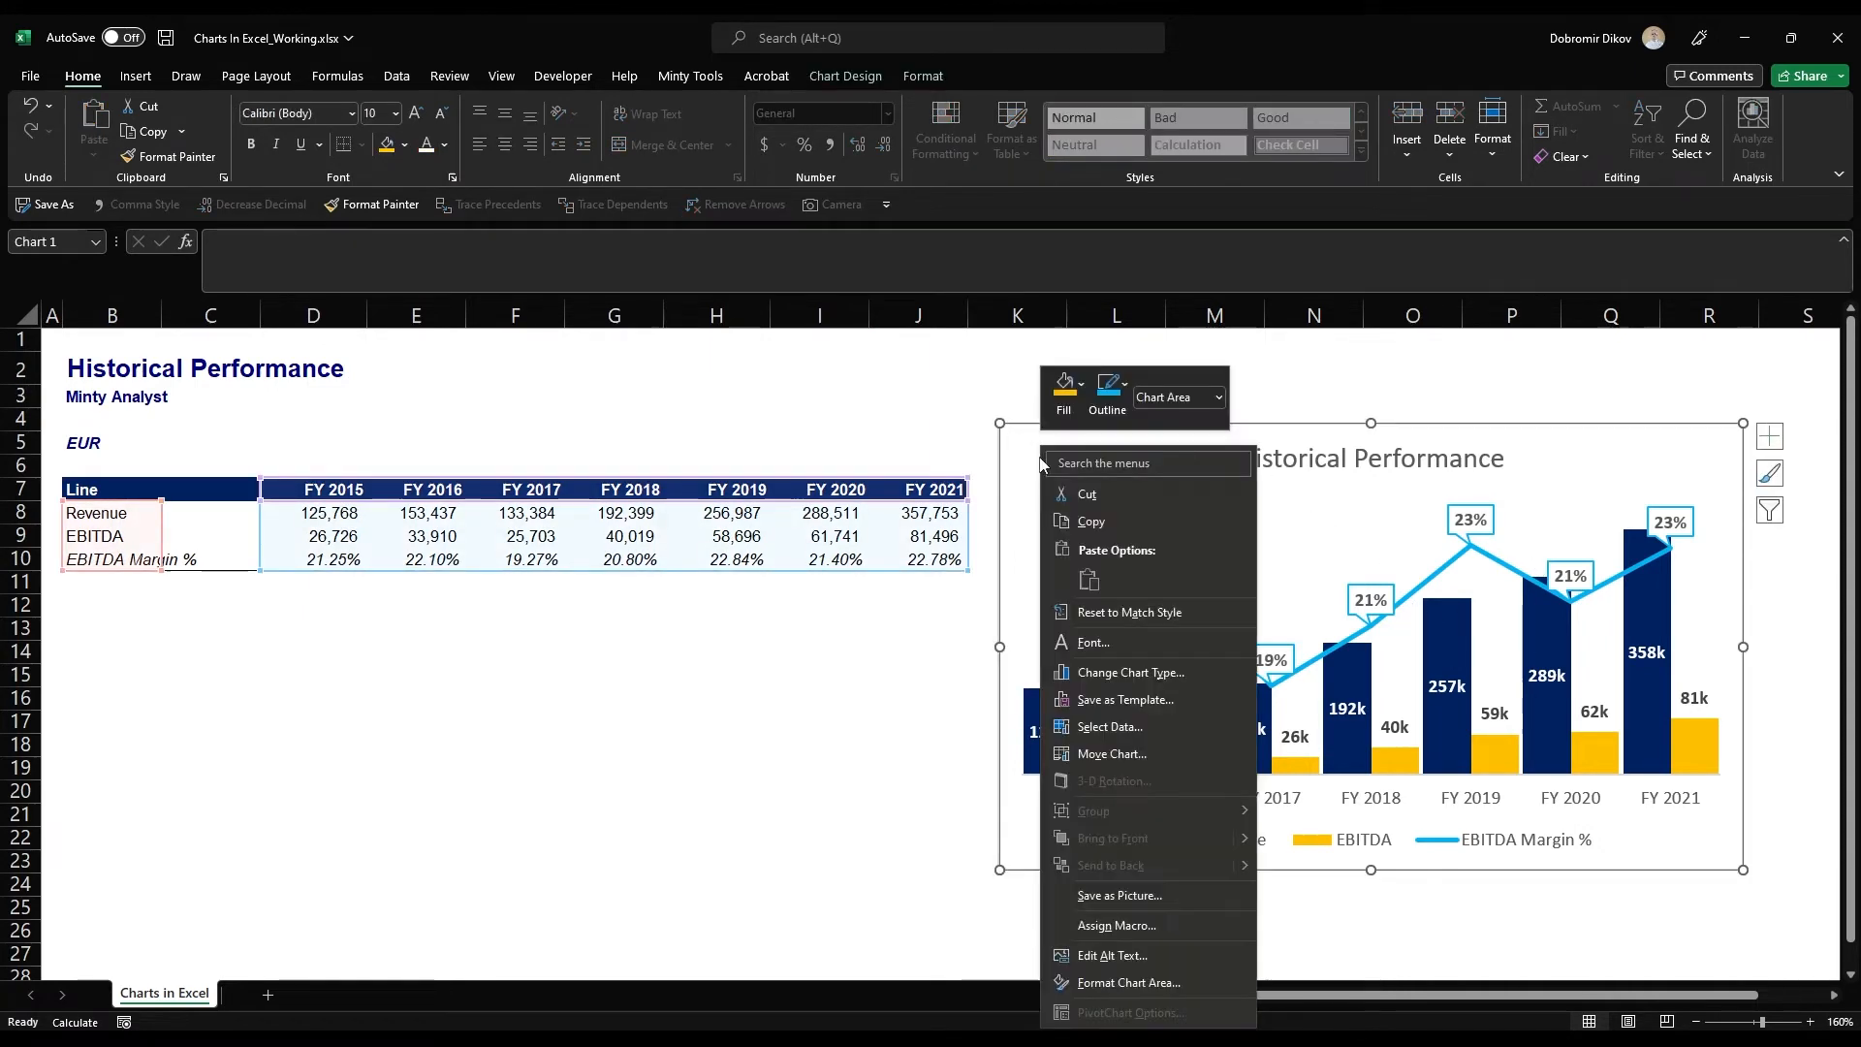
{"action": "left_click", "coordinate": [1063, 391]}
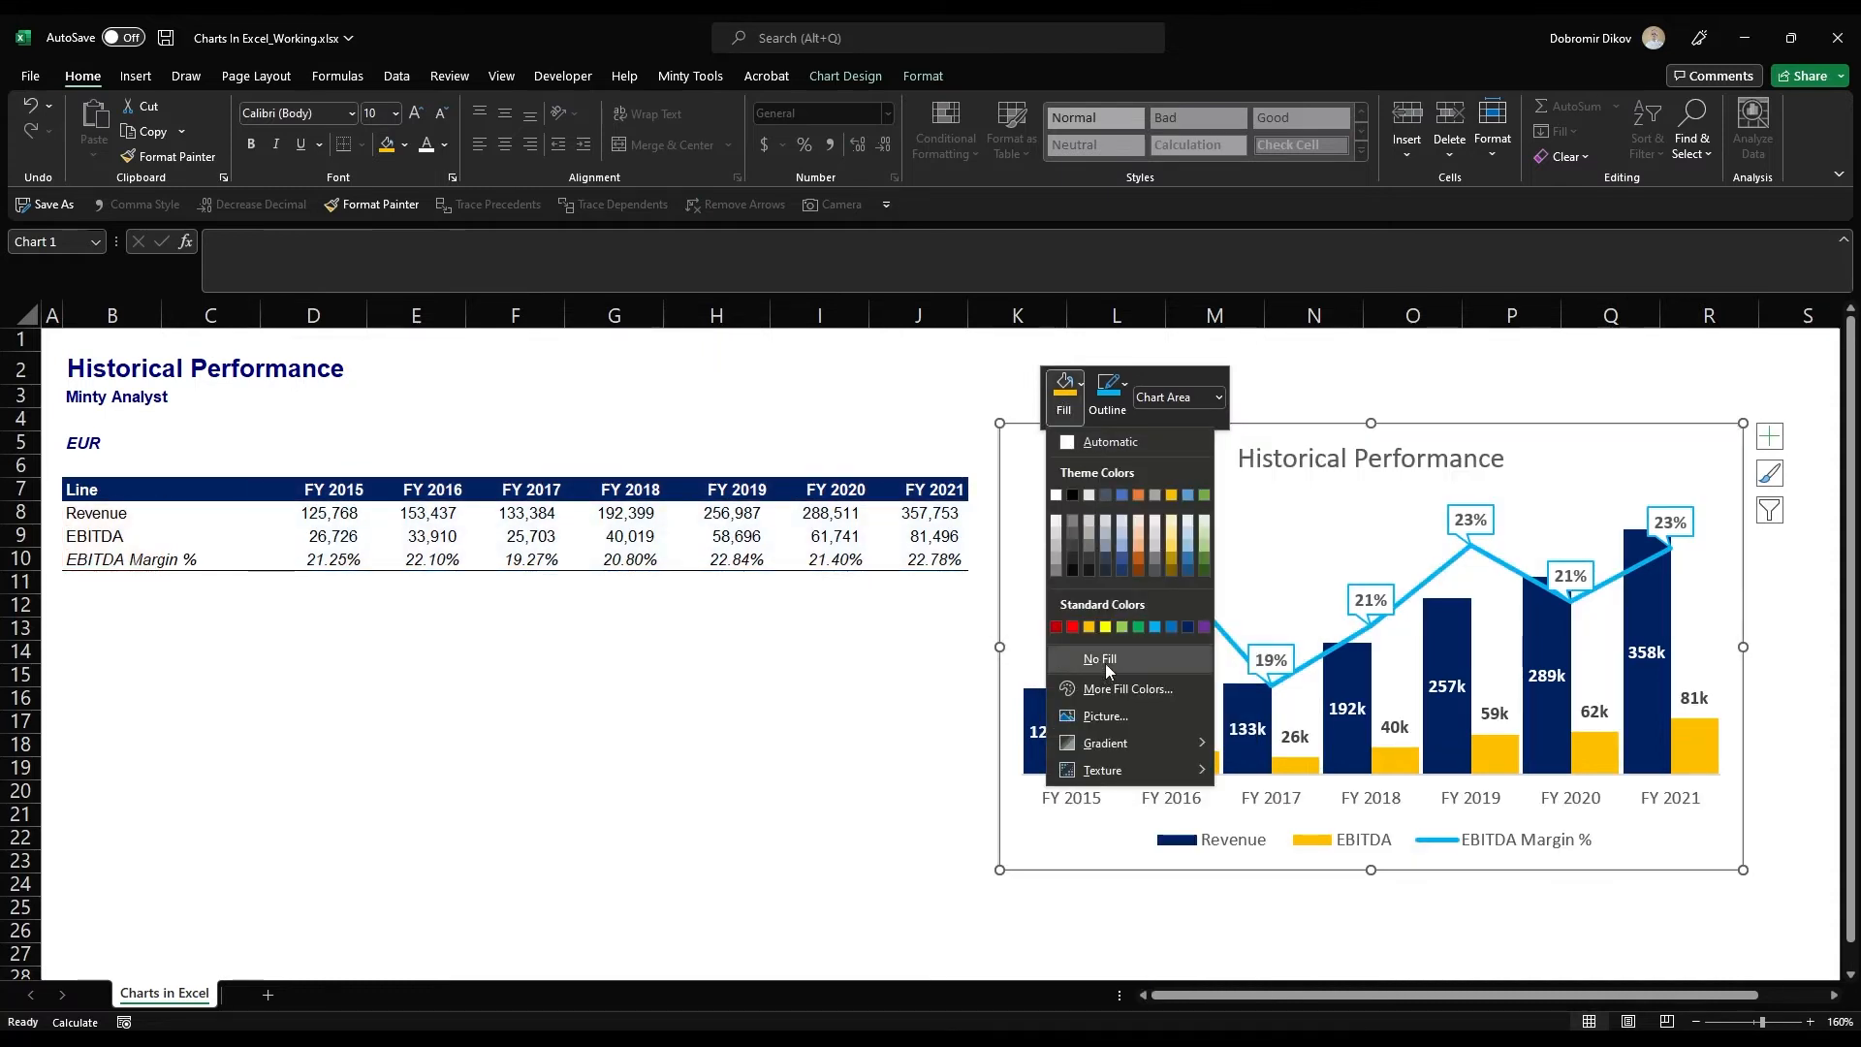
{"action": "left_click", "coordinate": [1105, 663]}
{"action": "left_click", "coordinate": [1108, 389]}
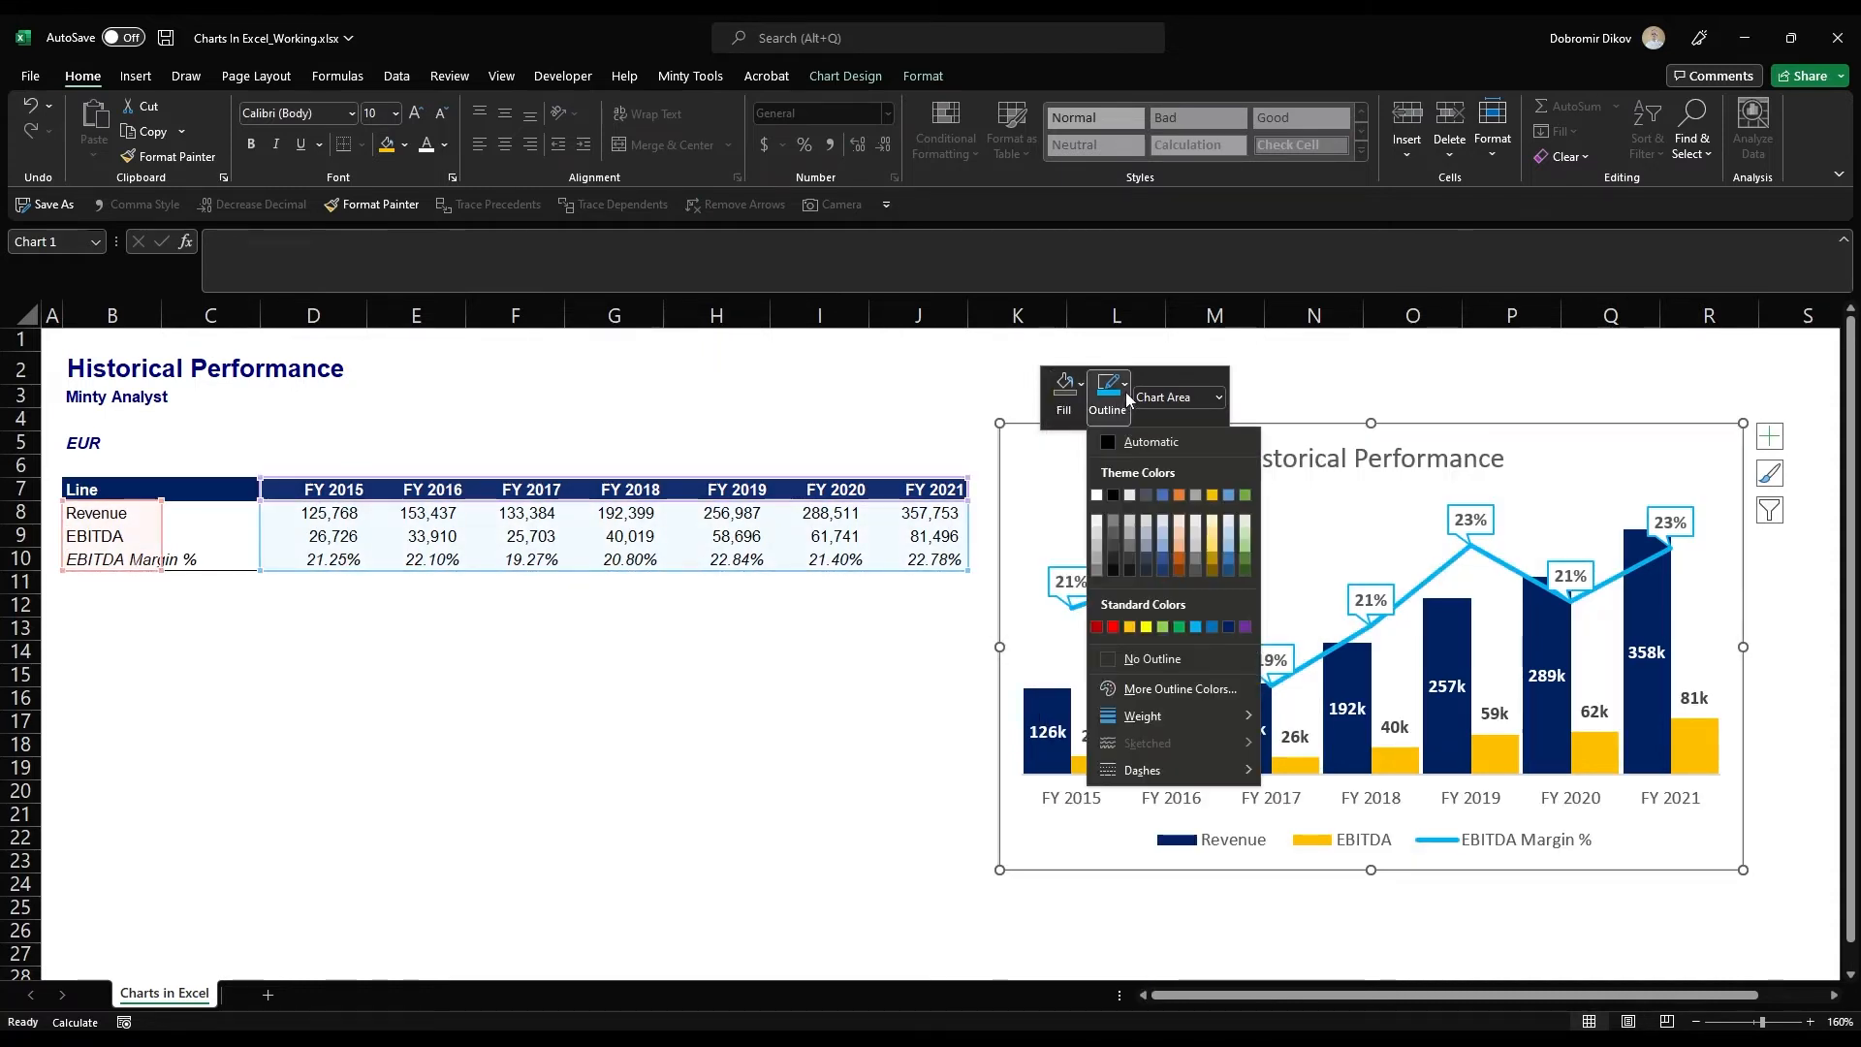
{"action": "left_click", "coordinate": [1133, 663]}
{"action": "left_click", "coordinate": [994, 673]}
{"action": "left_click", "coordinate": [1055, 489]}
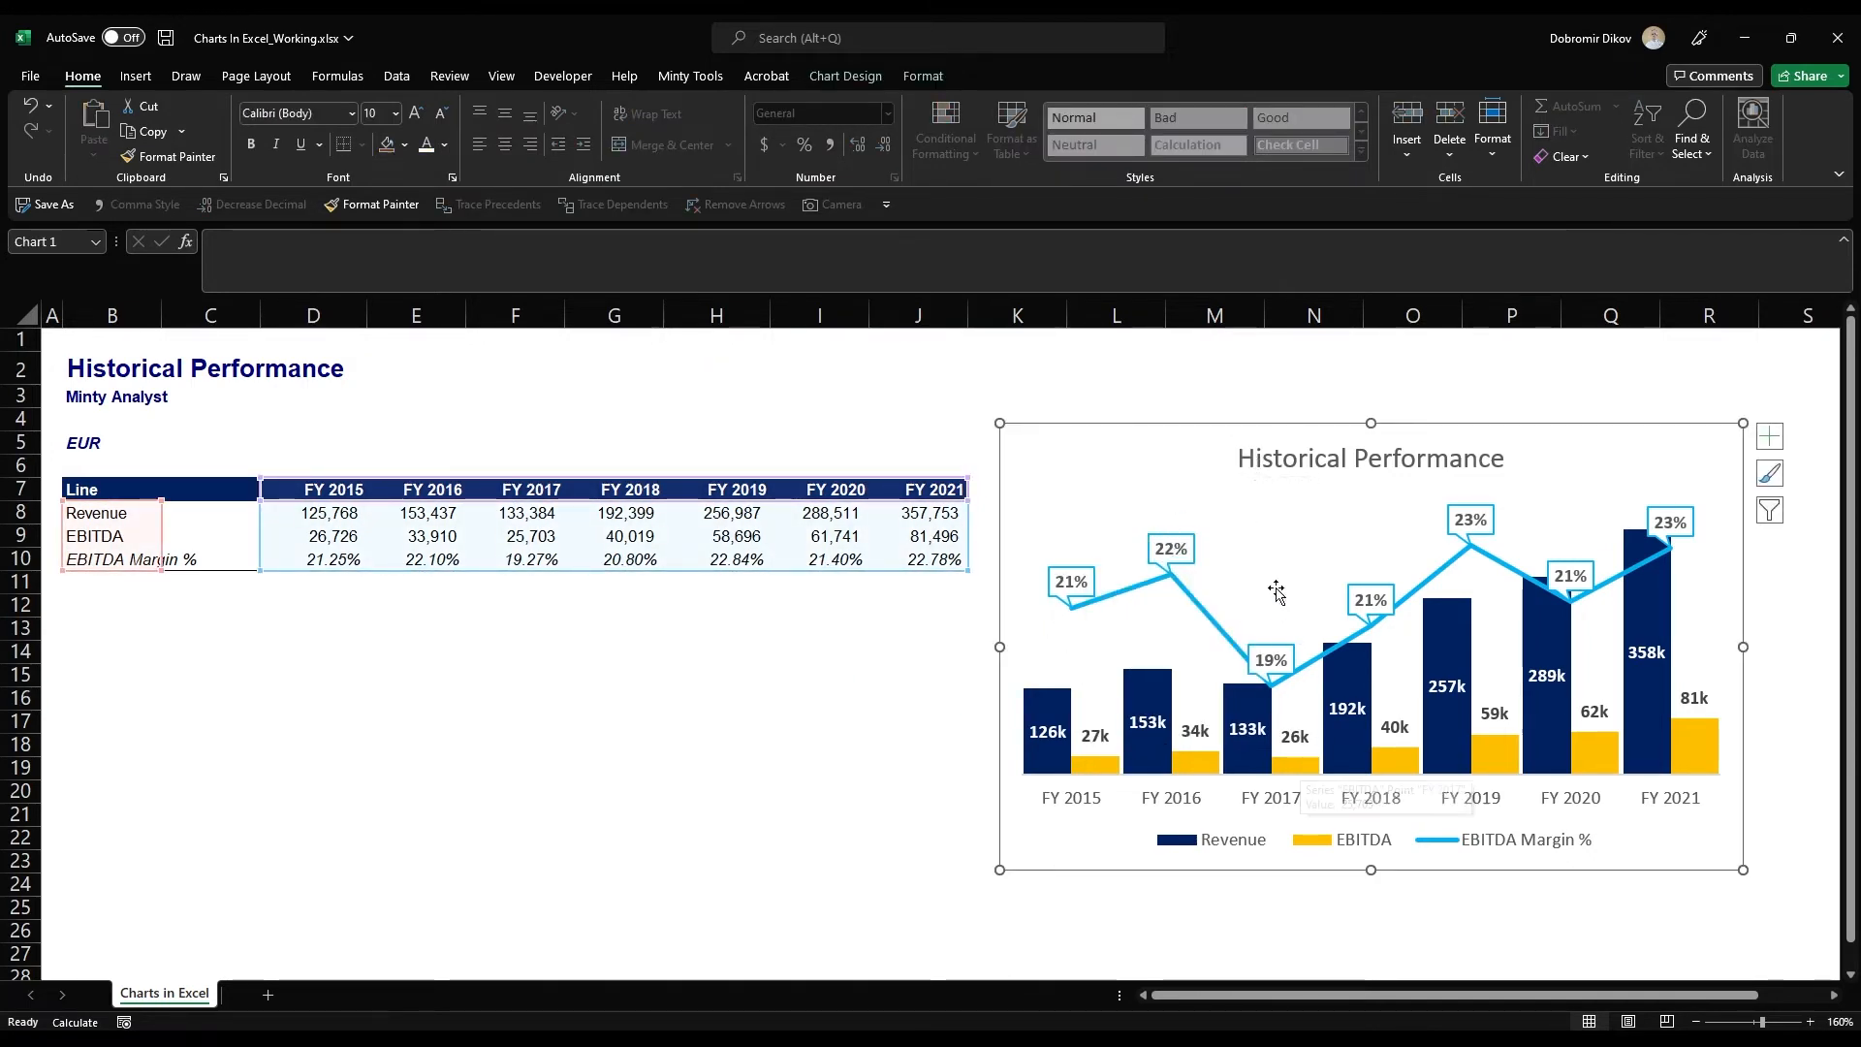
{"action": "left_click", "coordinate": [960, 754]}
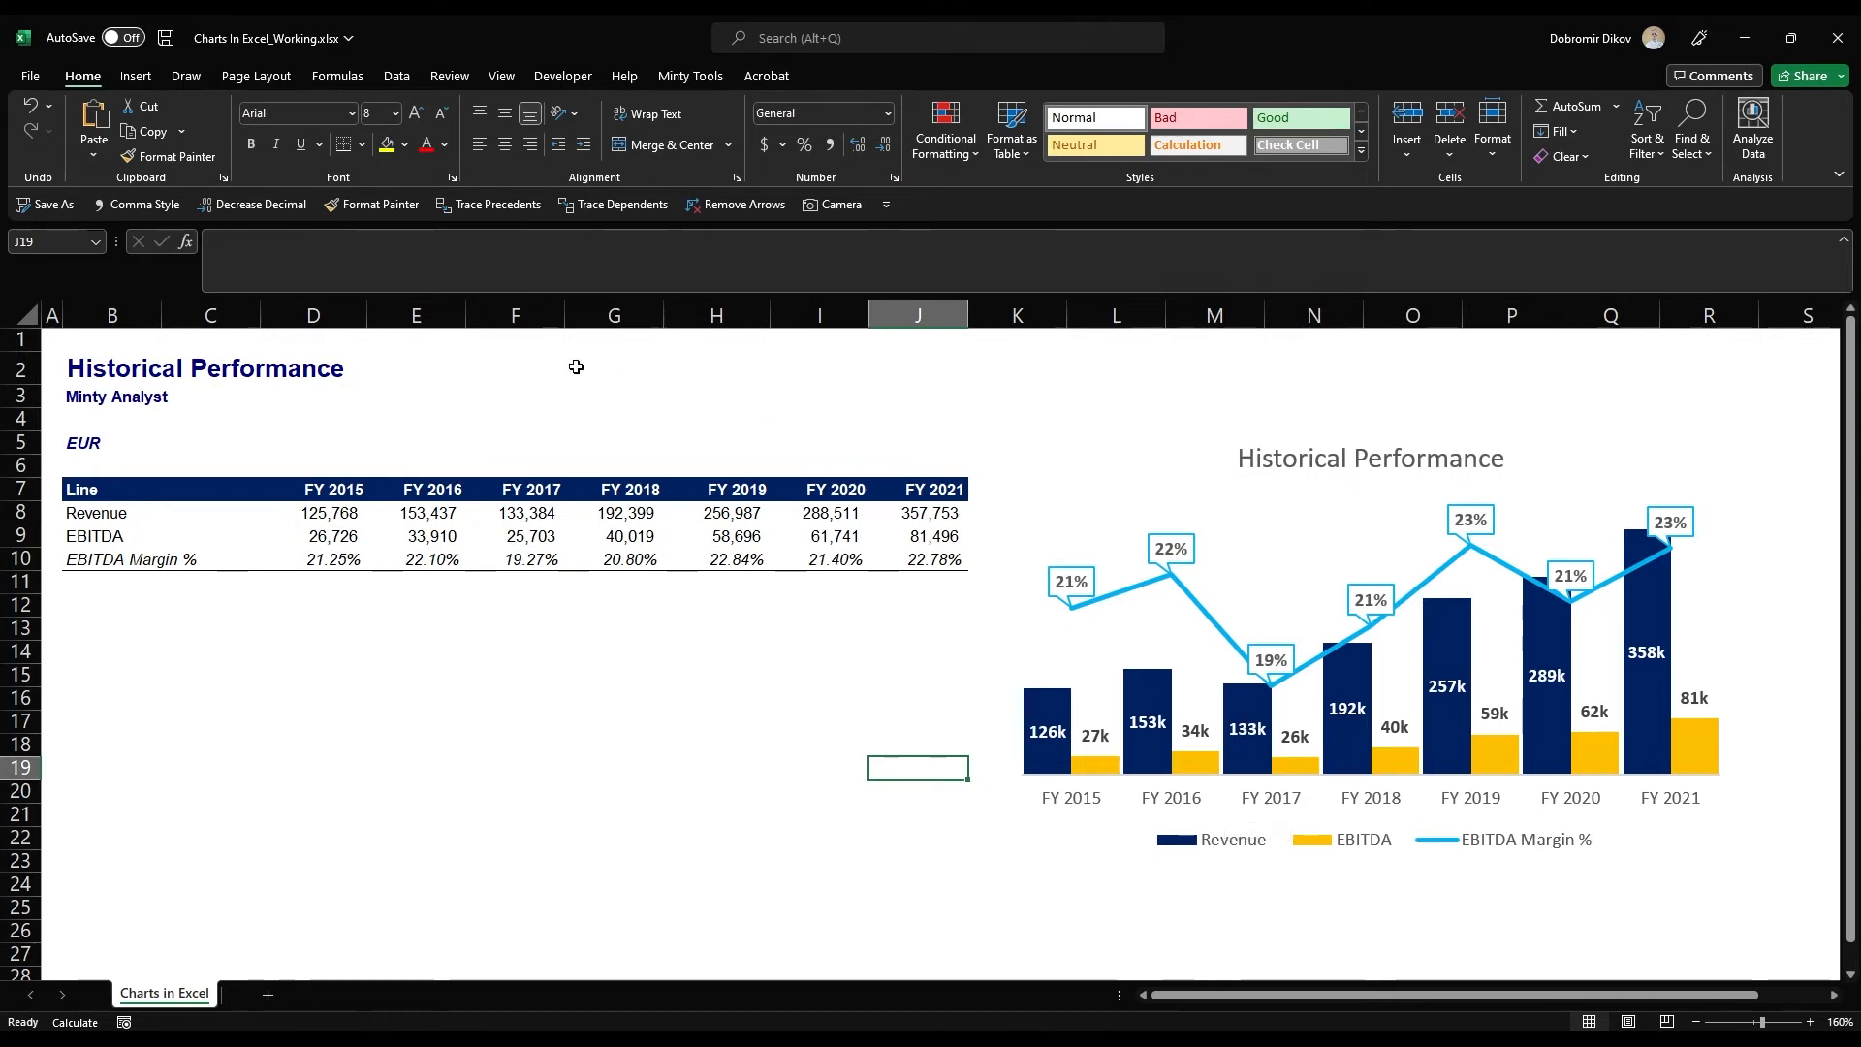
Draw a rounded rectangle about 1.22" high and 0.67" wide around the FY 2017 columns and callout
{"action": "left_click", "coordinate": [136, 76]}
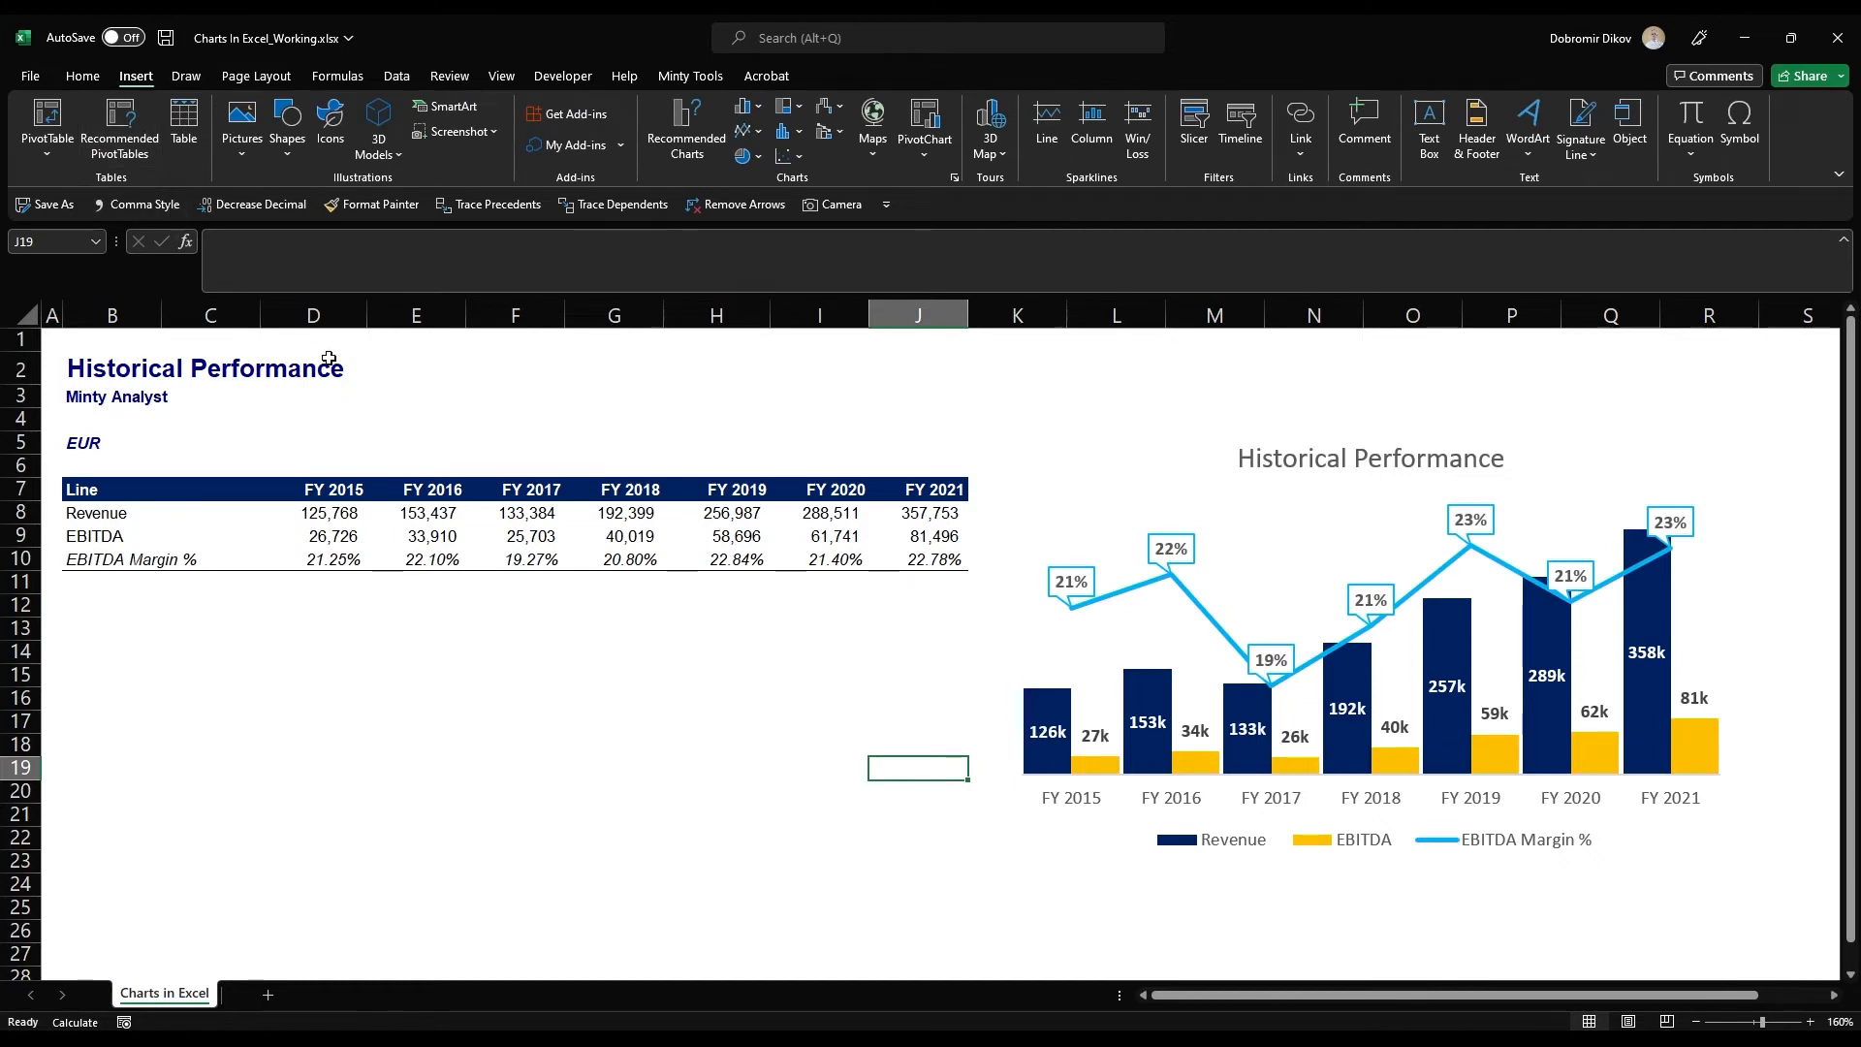
{"action": "scroll", "coordinate": [1150, 893], "scroll_direction": "down", "scroll_amount": 2}
{"action": "left_click", "coordinate": [1061, 739]}
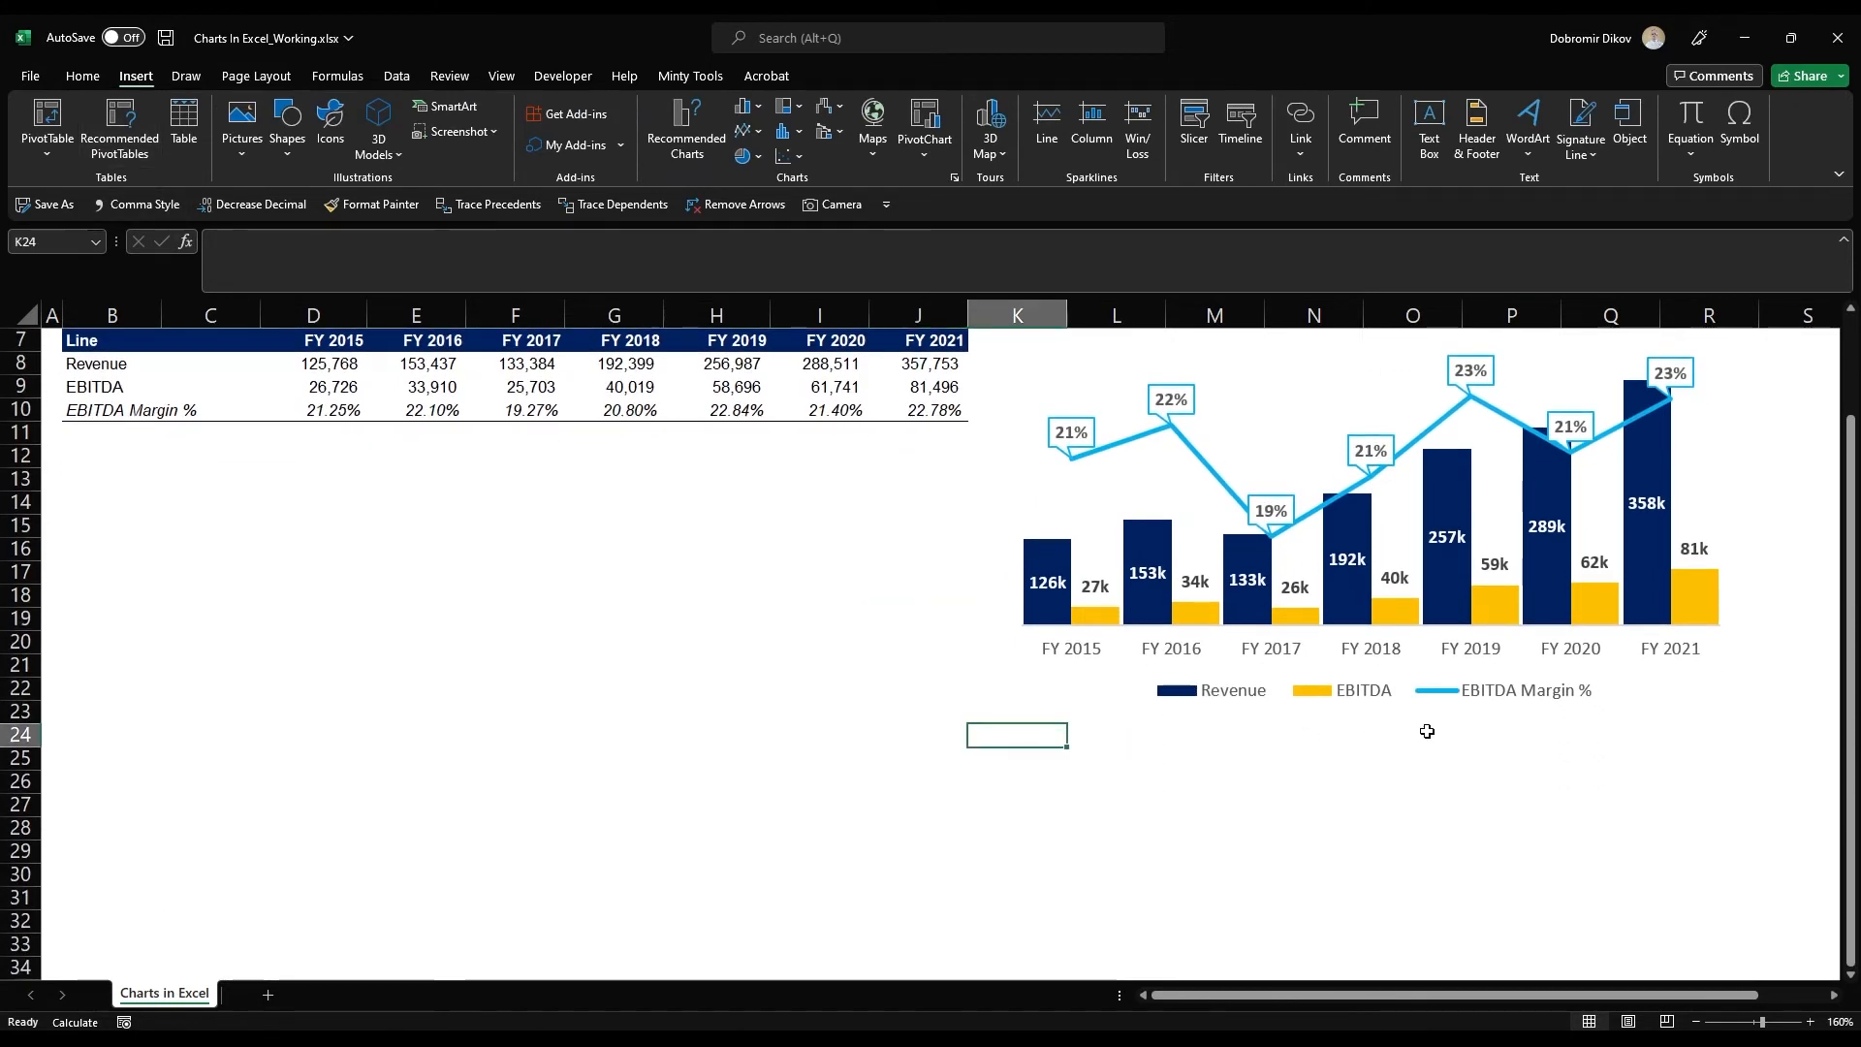
{"action": "scroll", "coordinate": [1001, 734], "scroll_direction": "up", "scroll_amount": 2}
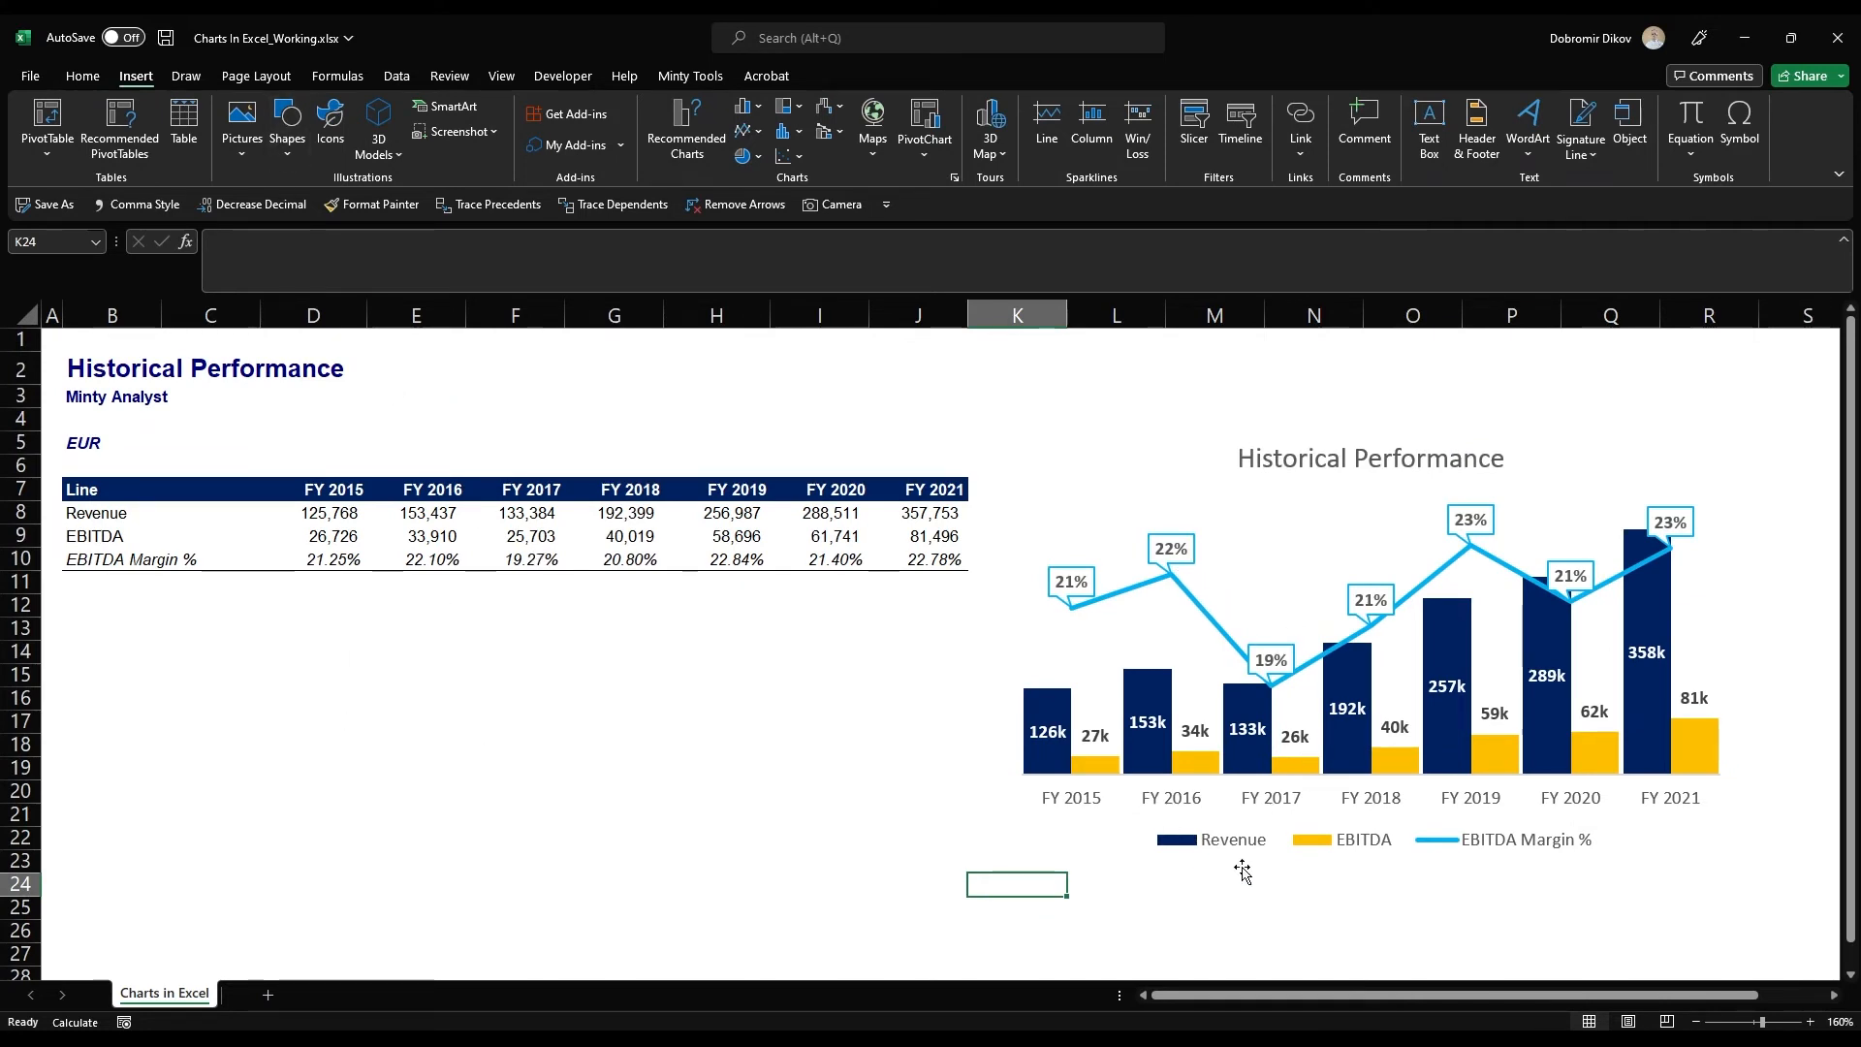
{"action": "left_click", "coordinate": [289, 135]}
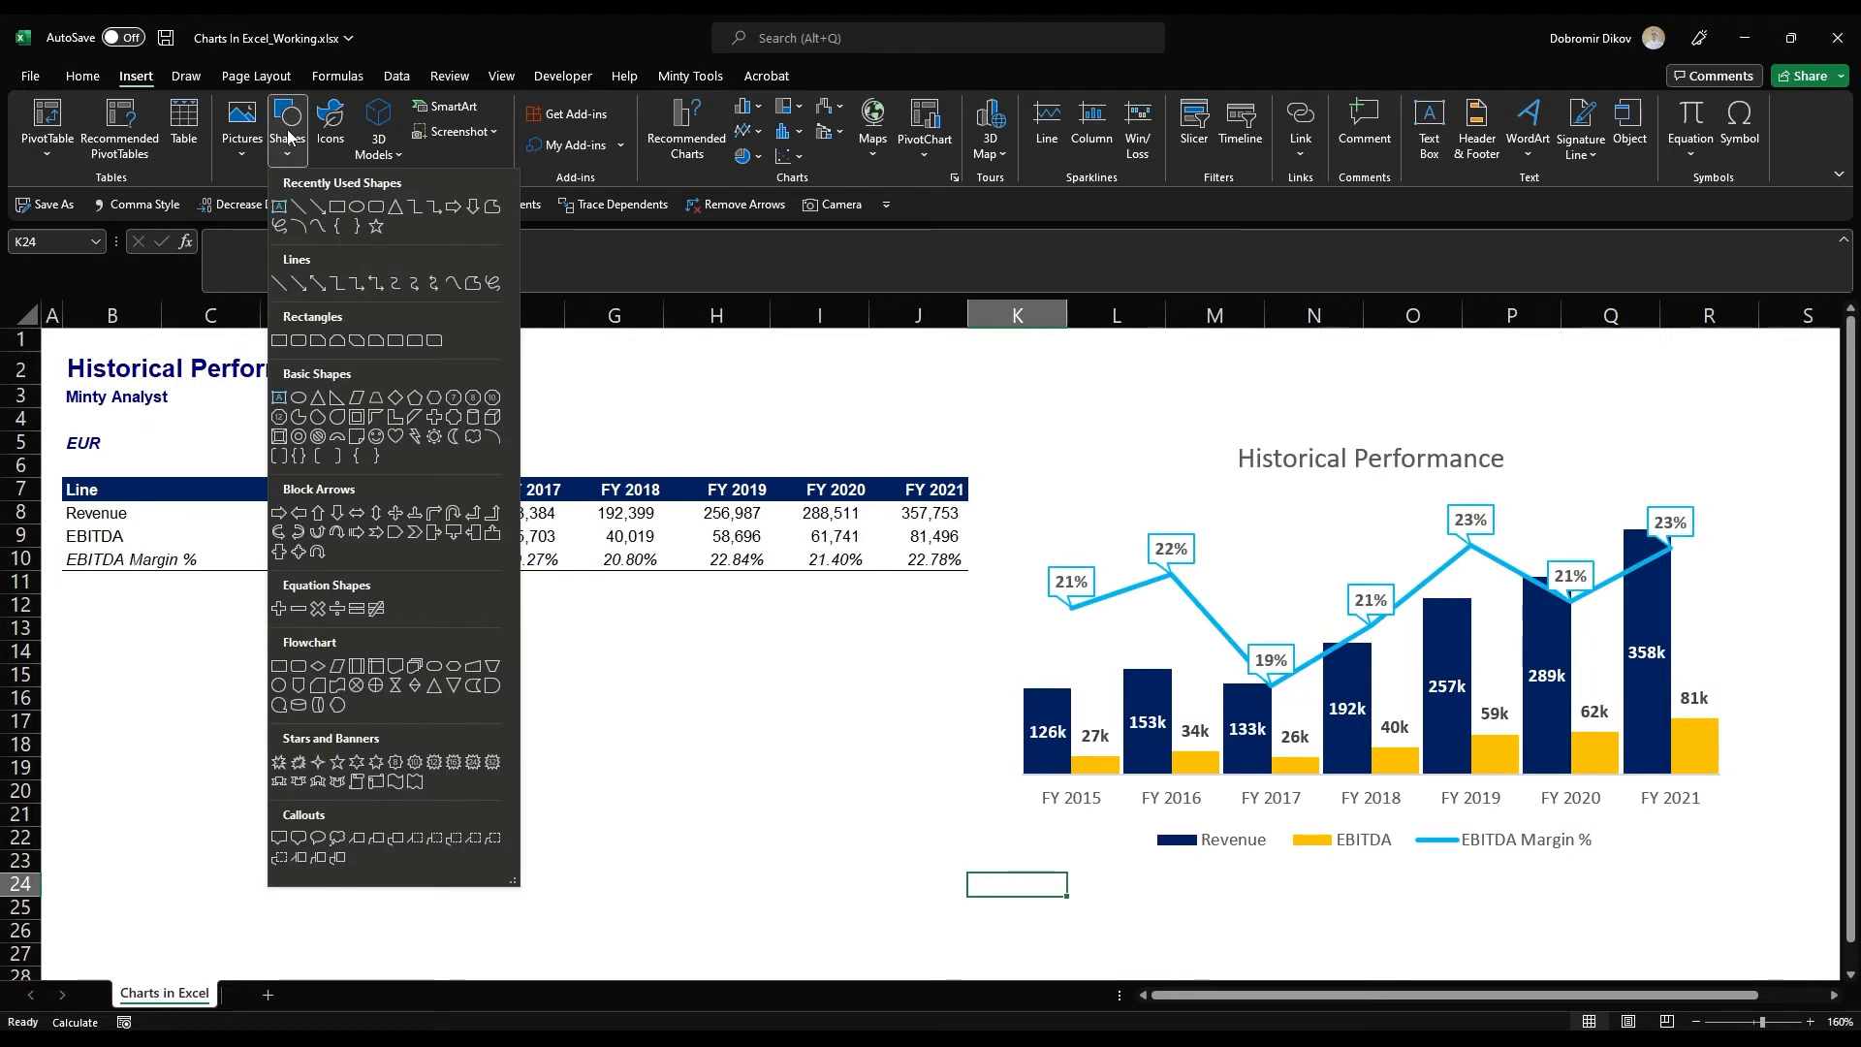
{"action": "left_click", "coordinate": [377, 207]}
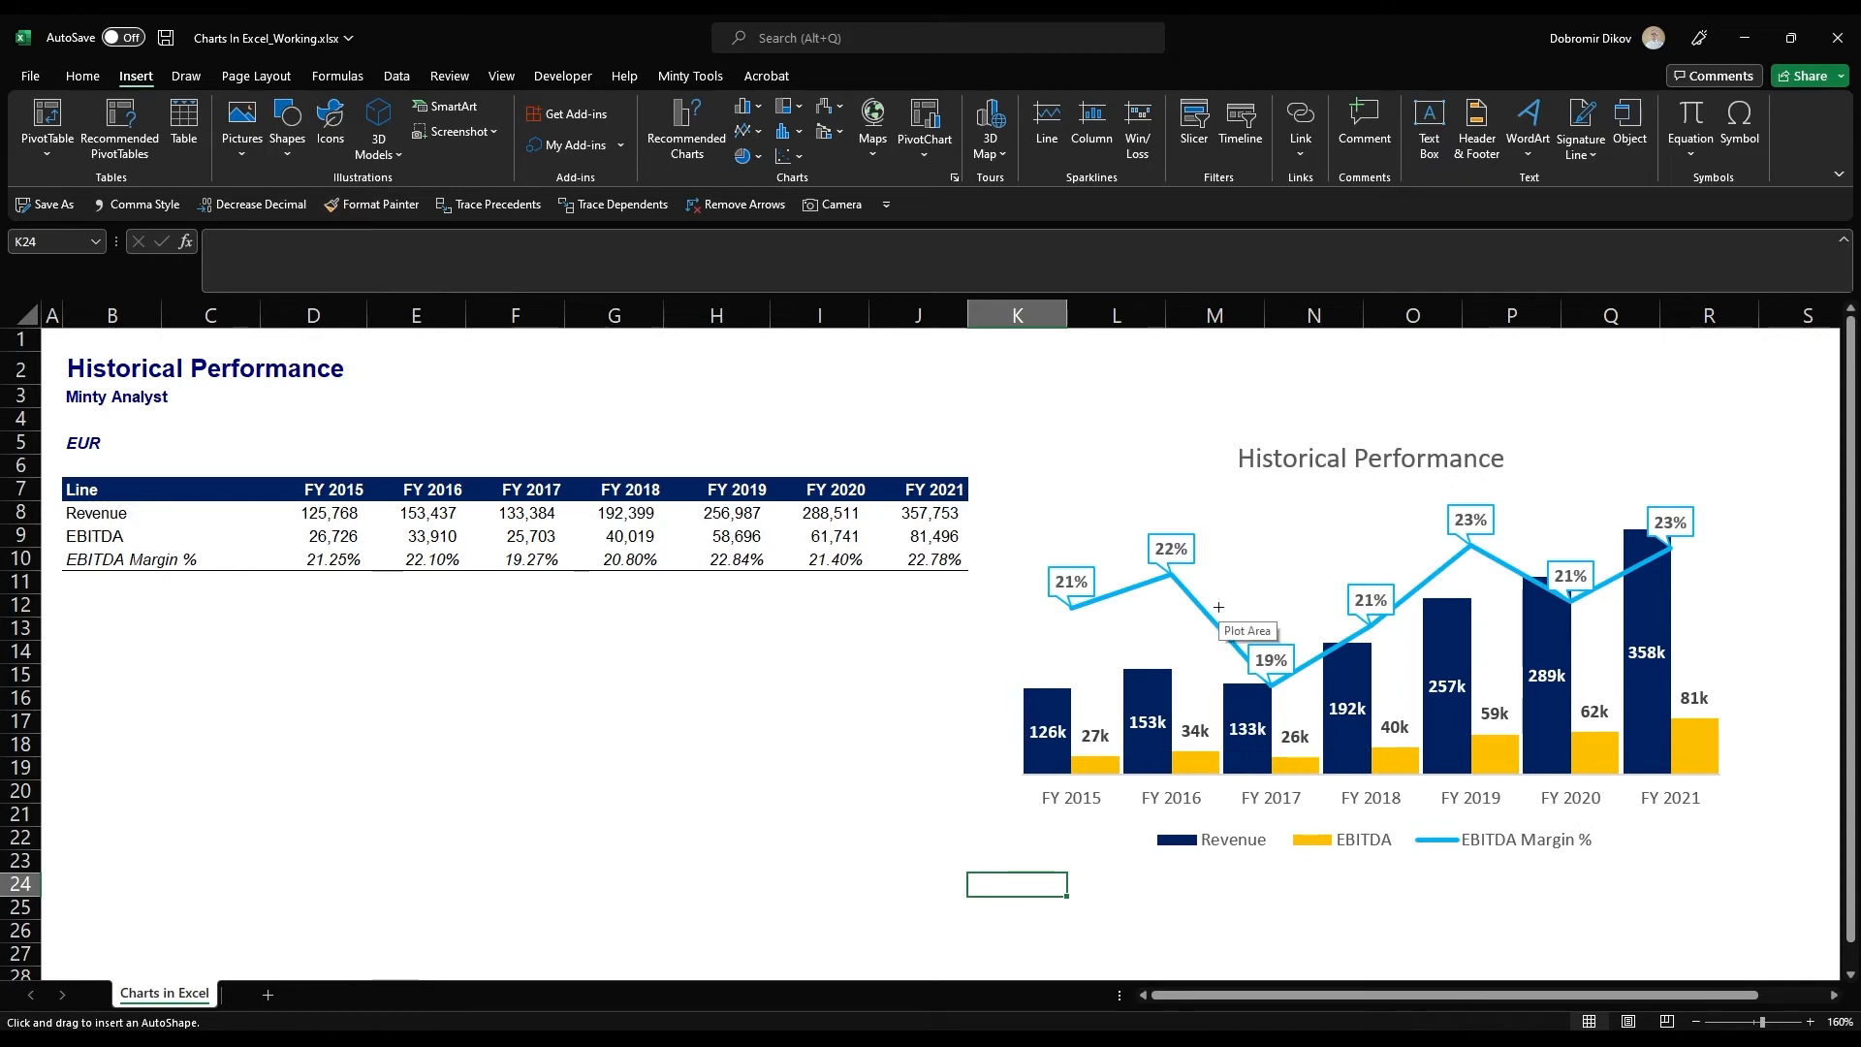
{"action": "left_click_drag", "start_coordinate": [1207, 626], "coordinate": [1322, 810]}
Remove the fill of the rounded rectangle around FY 2017 and give it a 1½ pt dashed outline
{"action": "left_click", "coordinate": [694, 110]}
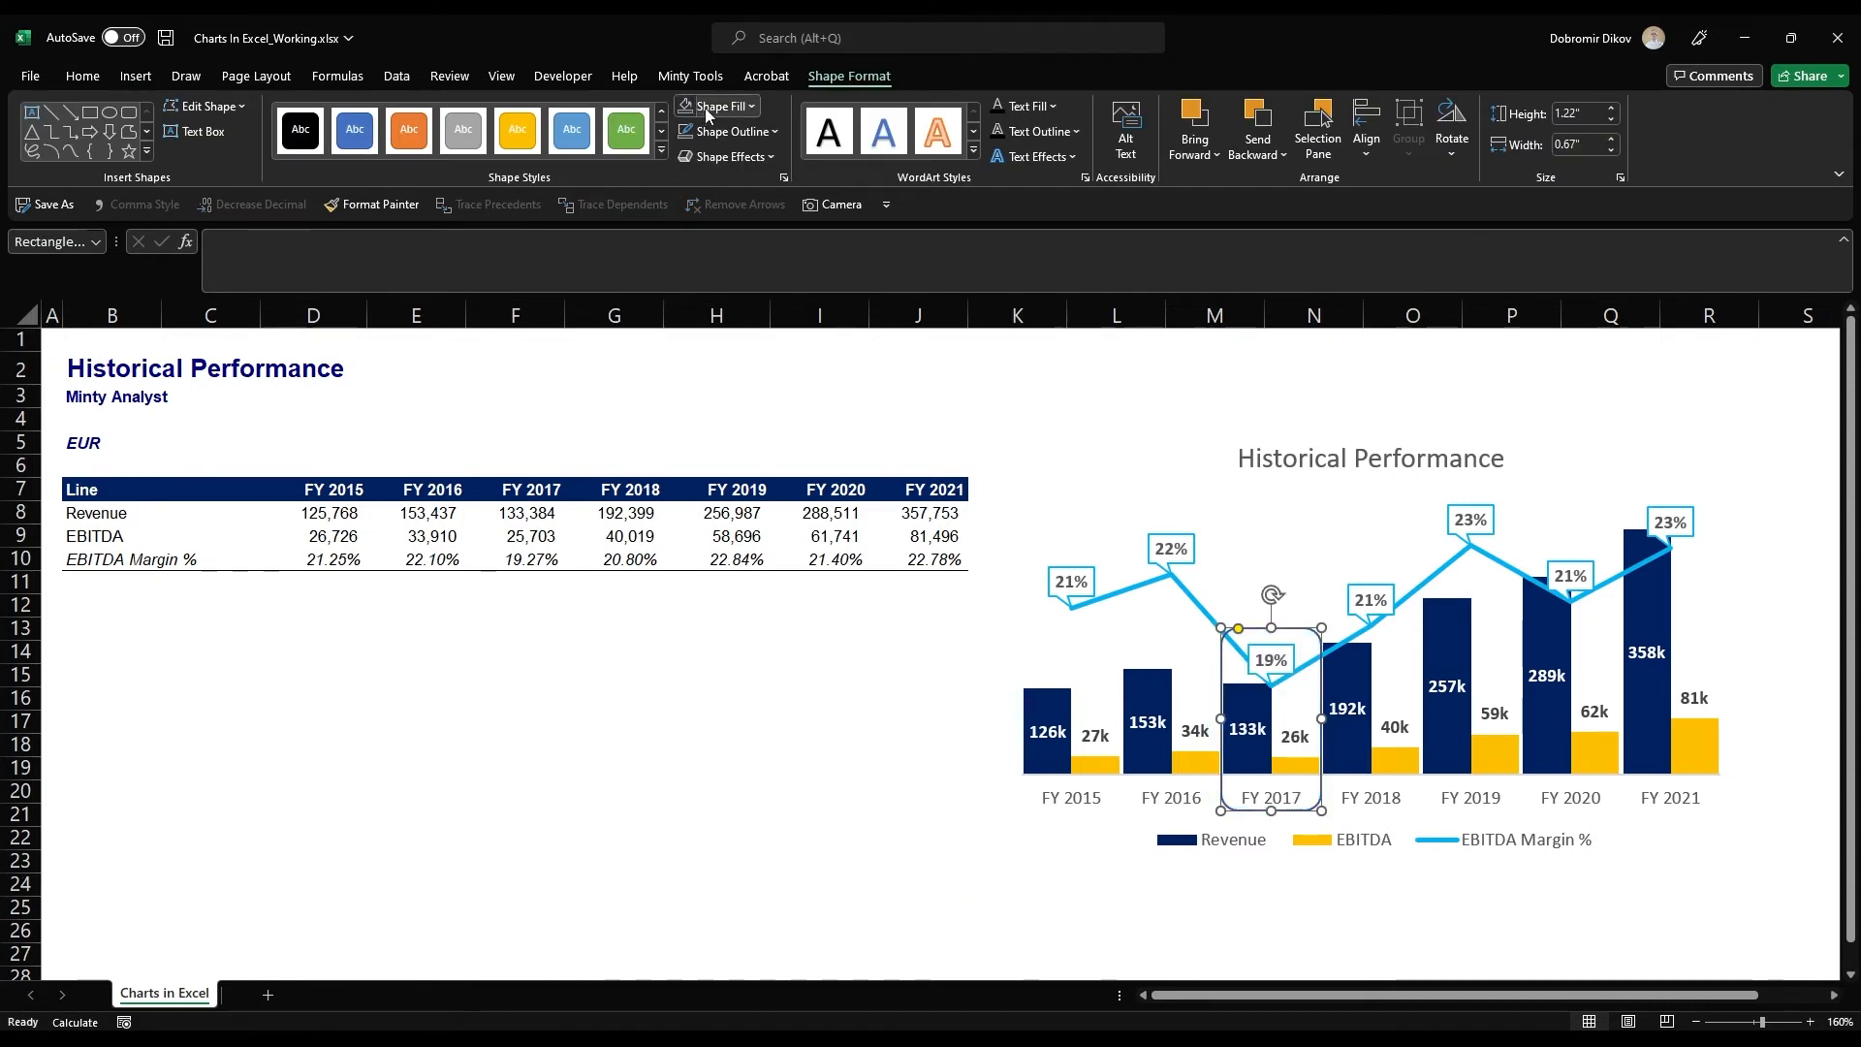
{"action": "left_click", "coordinate": [772, 133]}
{"action": "mouse_move", "coordinate": [731, 444]}
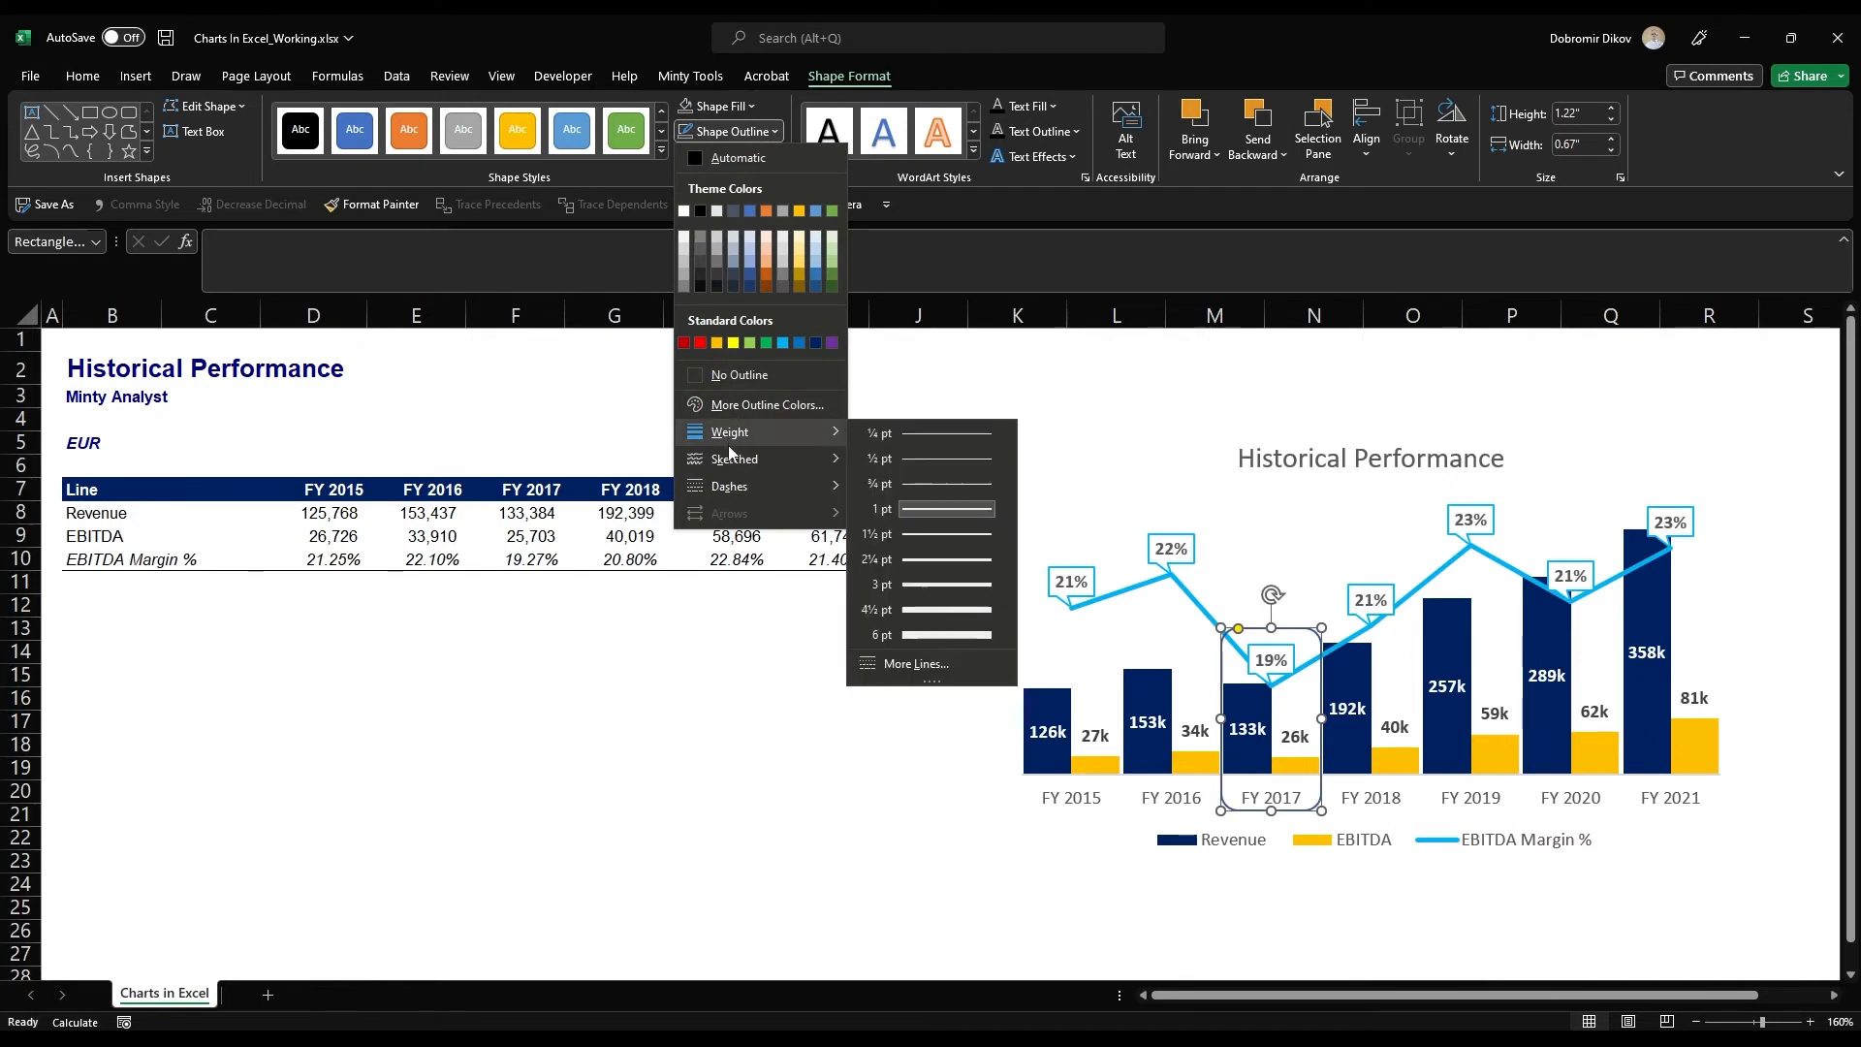
{"action": "left_click", "coordinate": [911, 535]}
{"action": "left_click", "coordinate": [763, 139]}
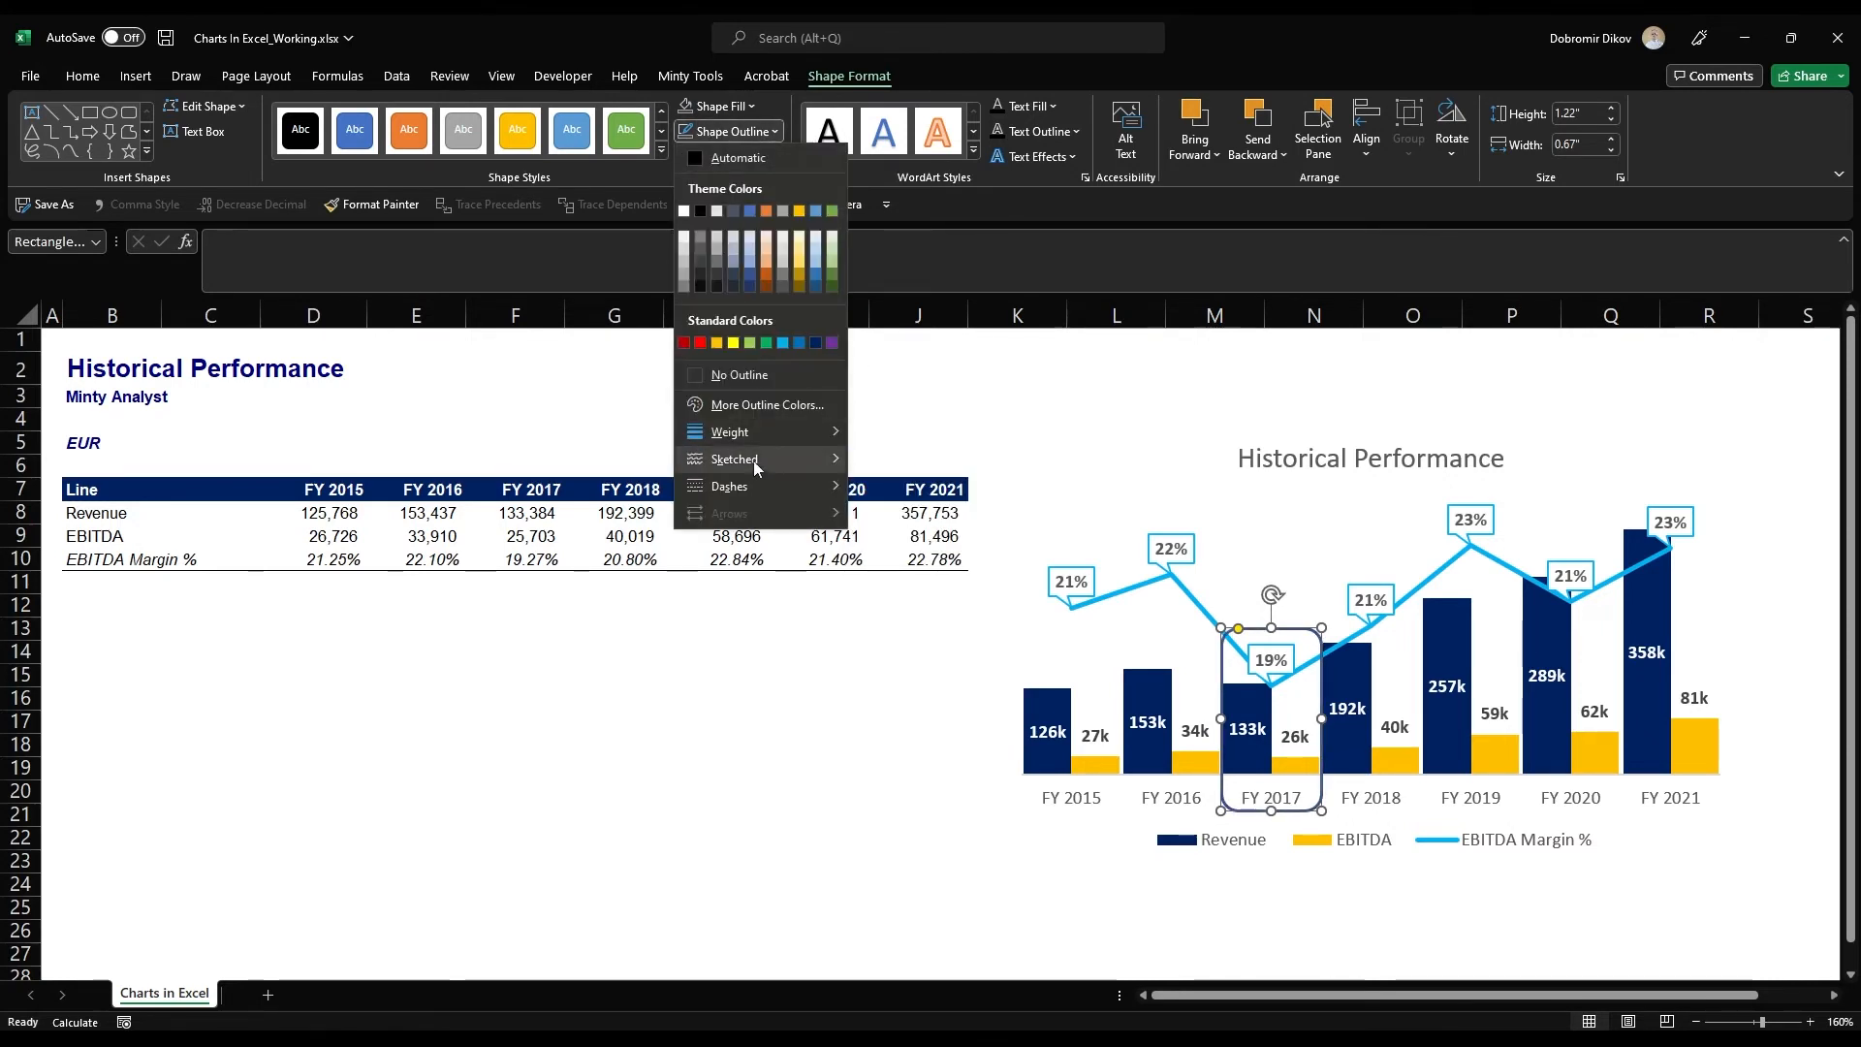
{"action": "mouse_move", "coordinate": [753, 489]}
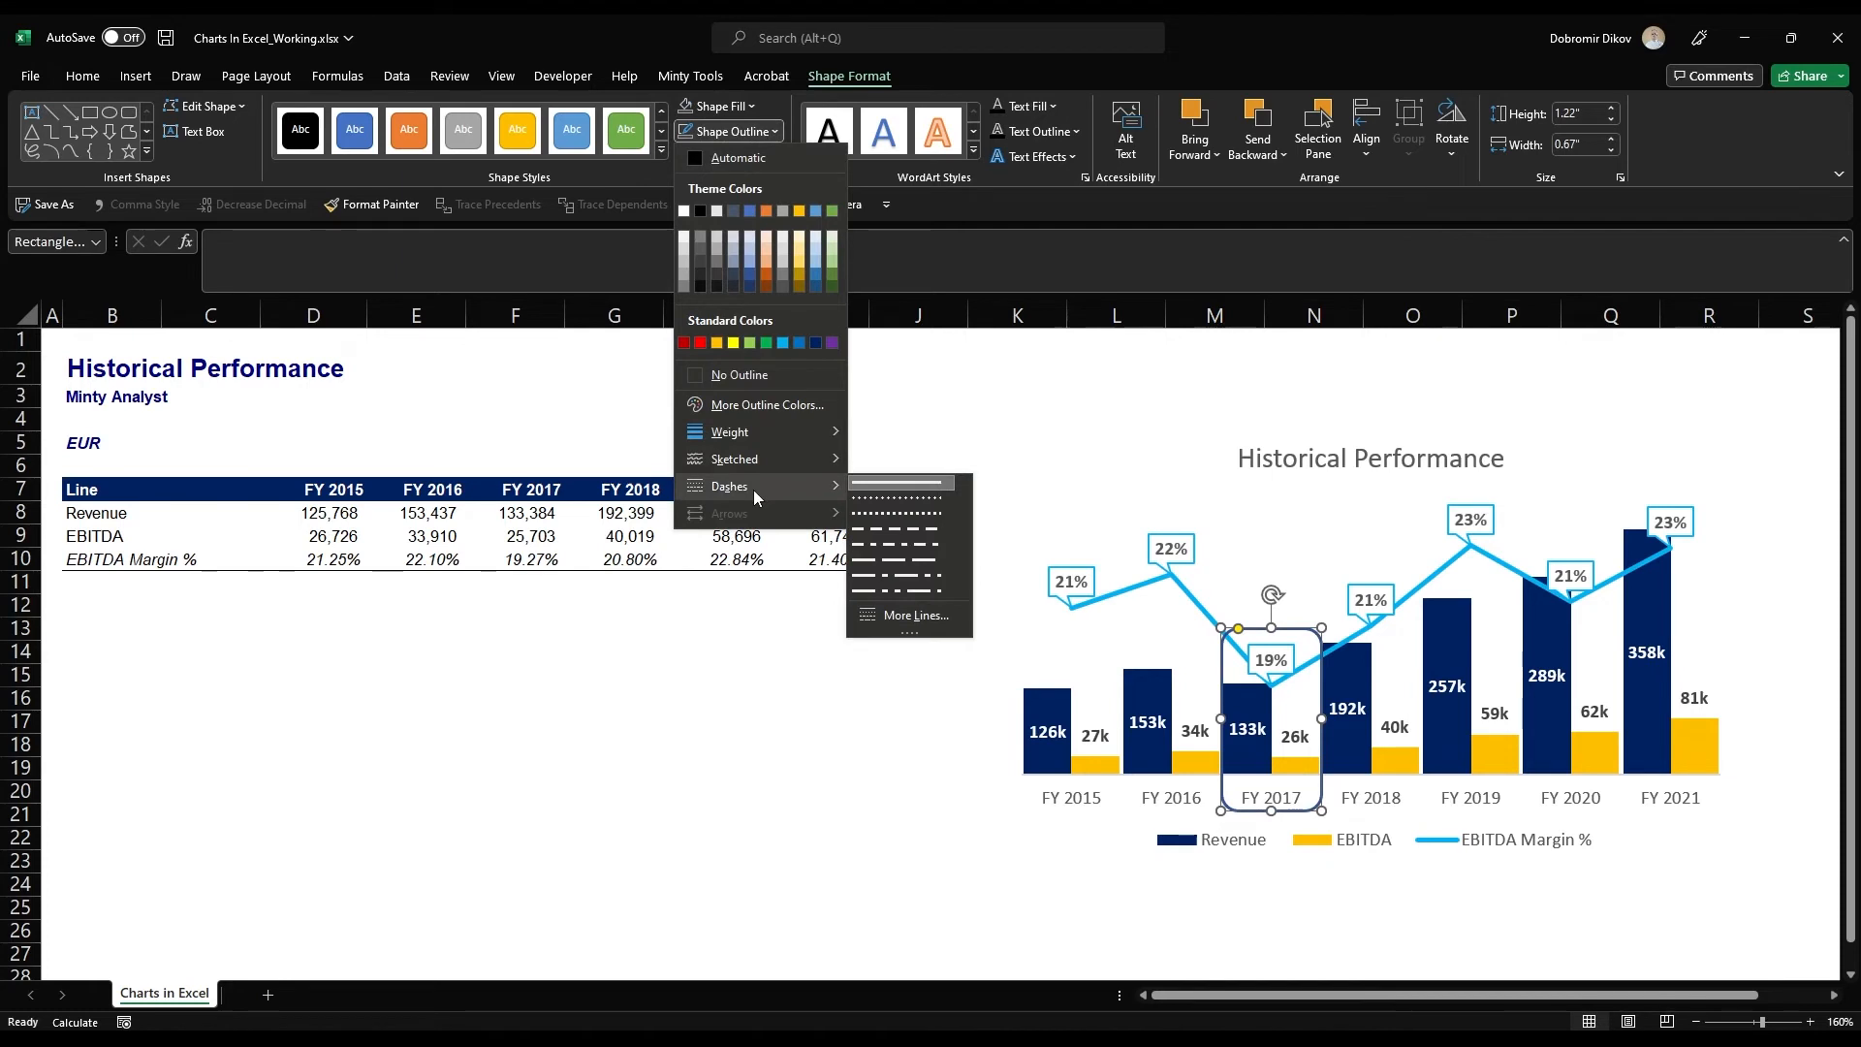
{"action": "left_click", "coordinate": [901, 533]}
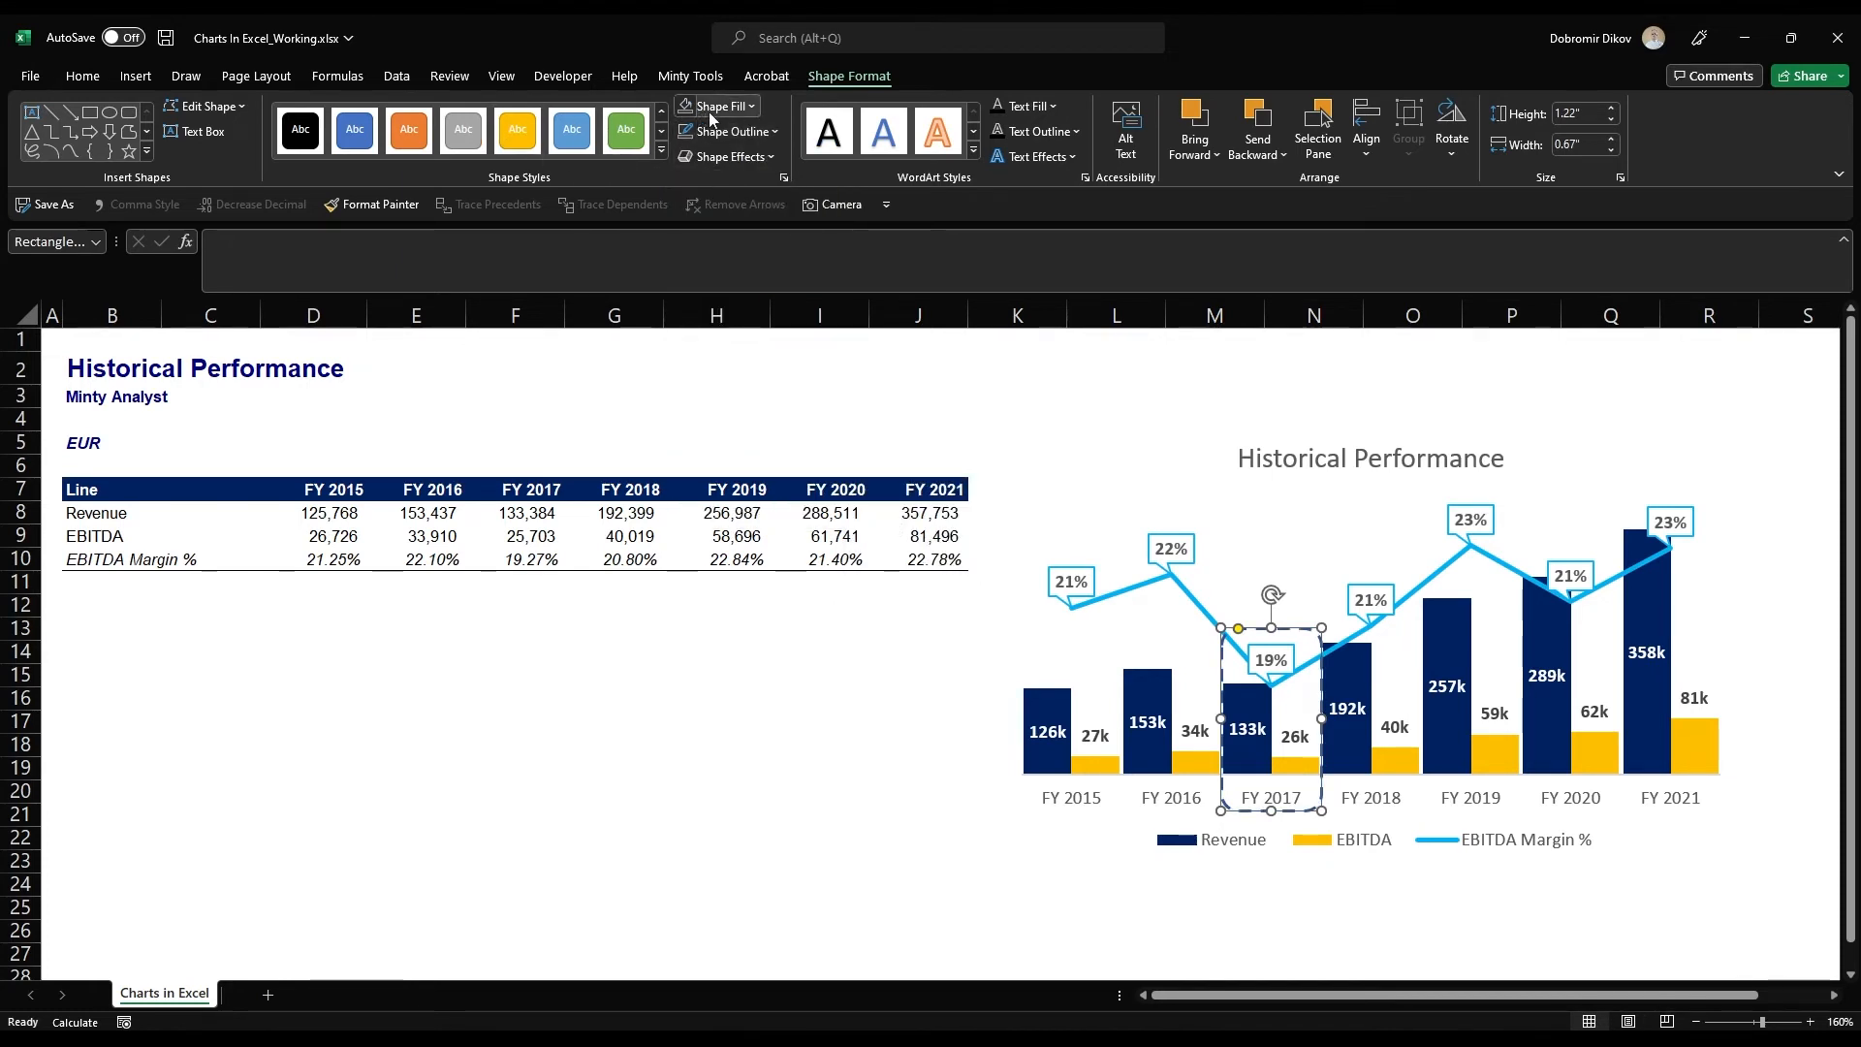
Color the rectangle's outline standard red, widen the shape slightly so it frames the FY 2017 columns, and deselect it
{"action": "left_click", "coordinate": [729, 132]}
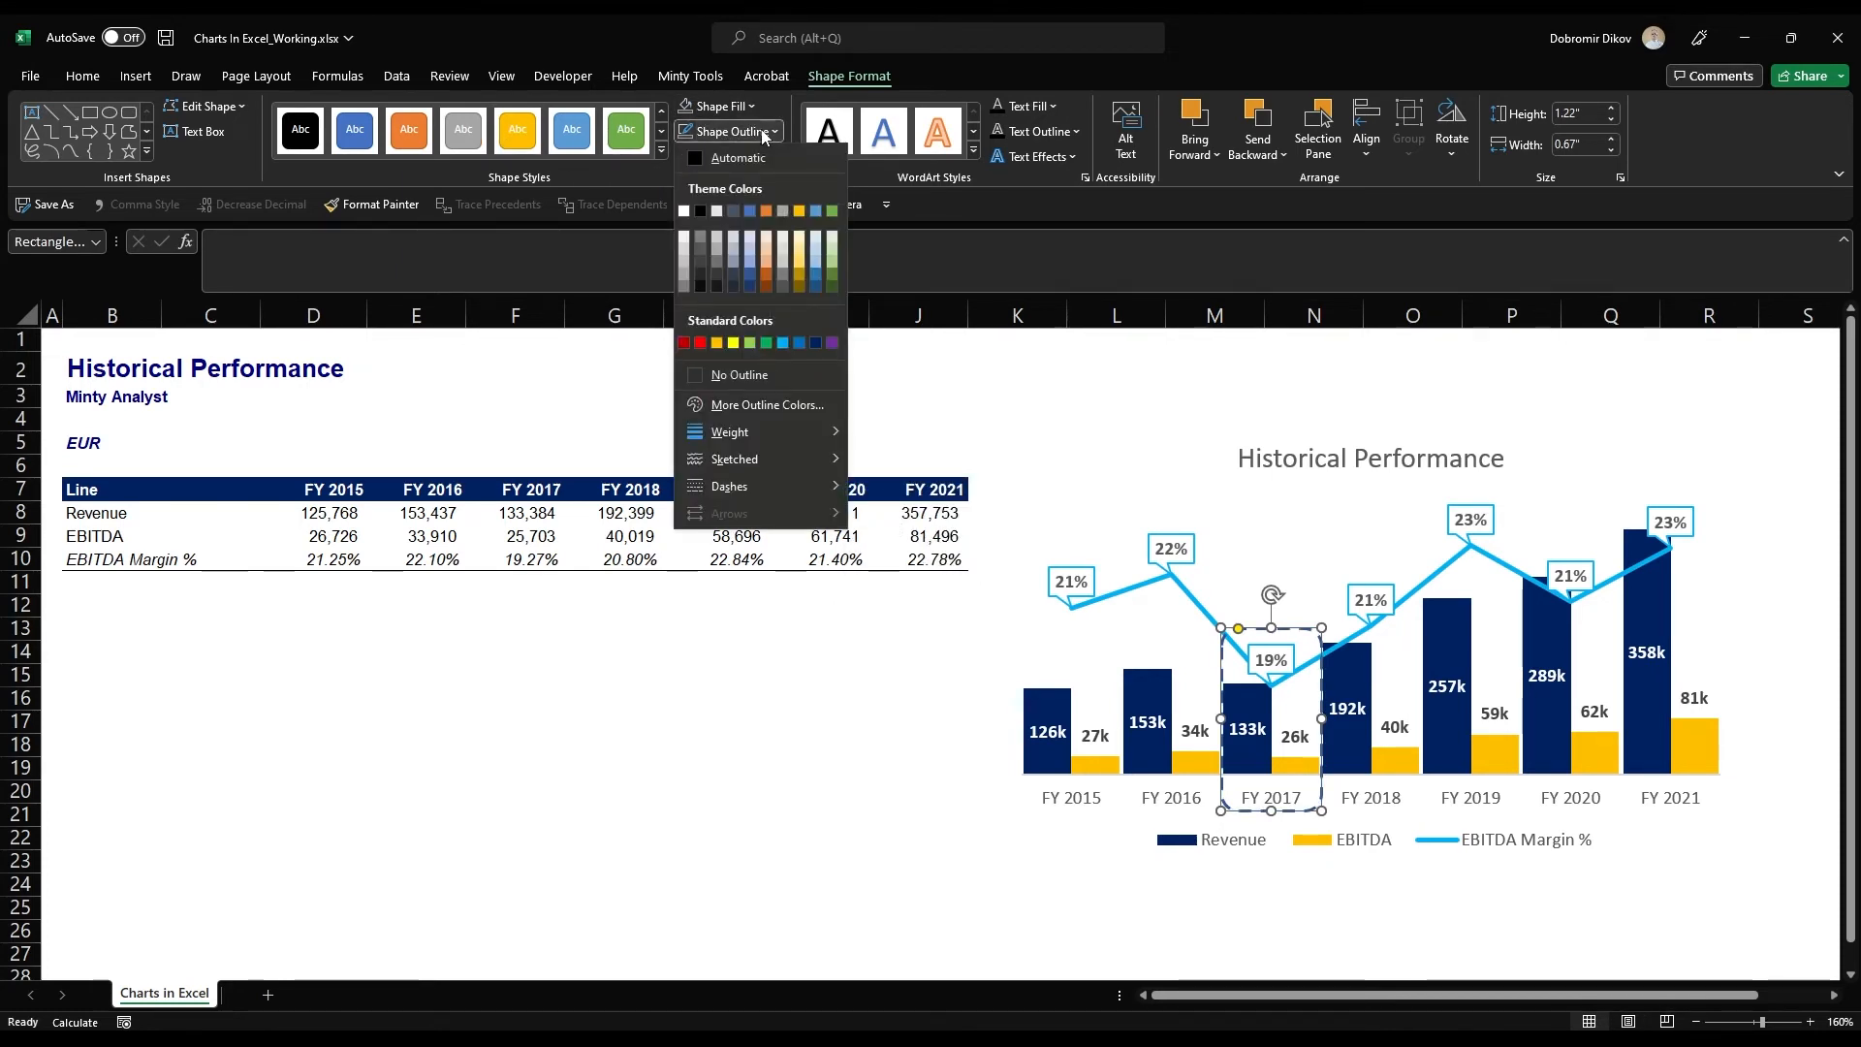
{"action": "left_click", "coordinate": [699, 343]}
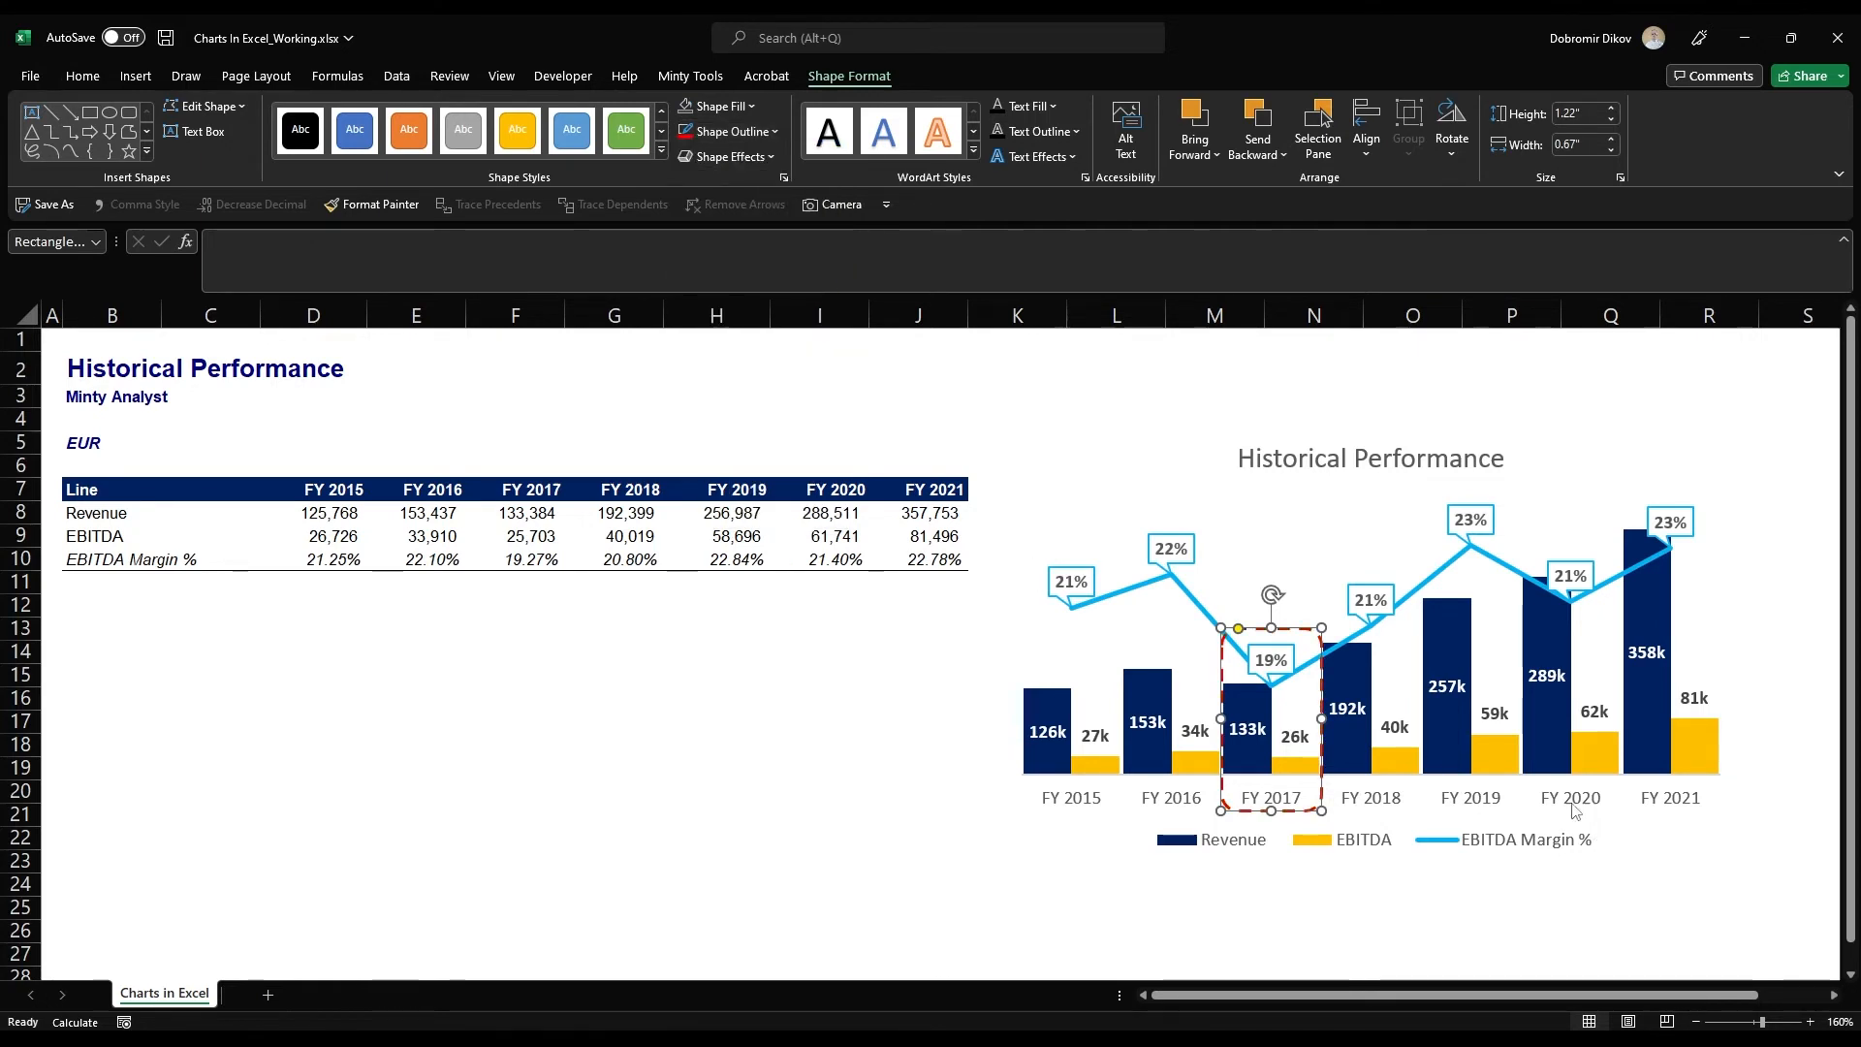
{"action": "left_click", "coordinate": [1218, 669]}
{"action": "left_click", "coordinate": [1219, 669]}
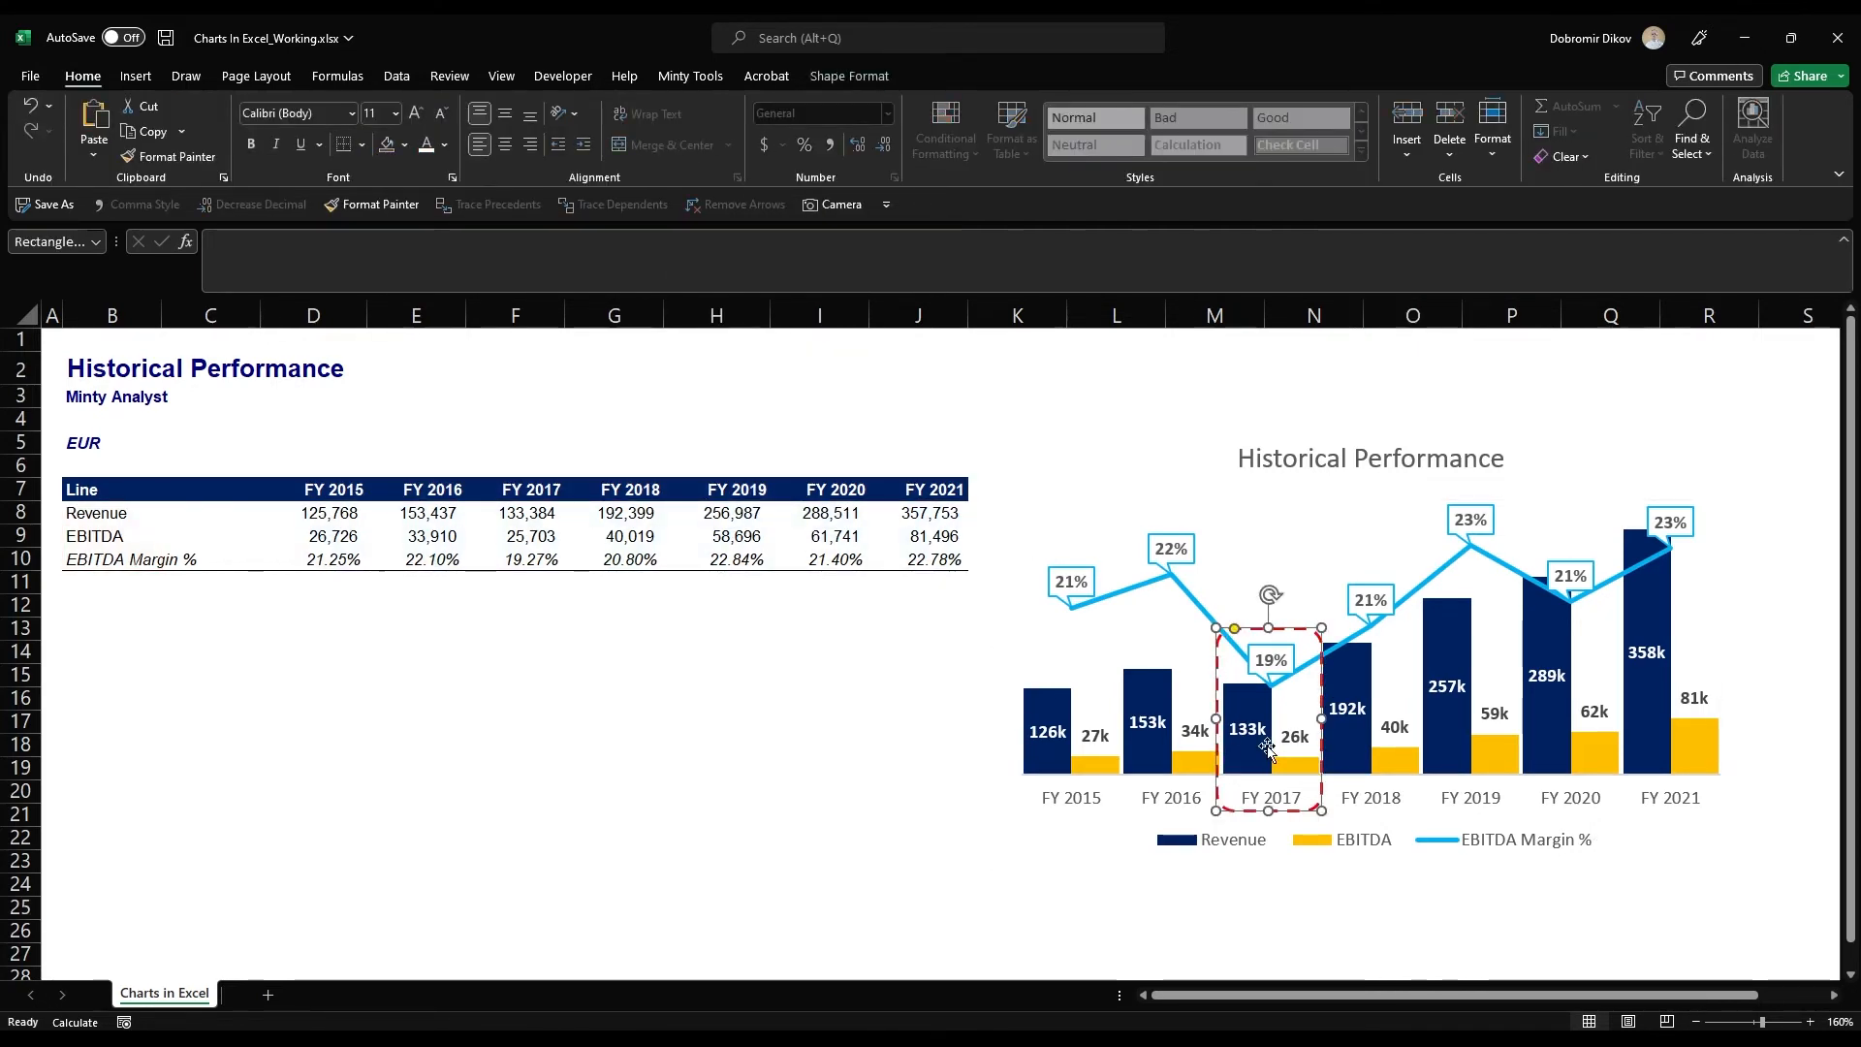
{"action": "left_click_drag", "start_coordinate": [1322, 718], "coordinate": [1322, 718]}
{"action": "key", "text": "Escape"}
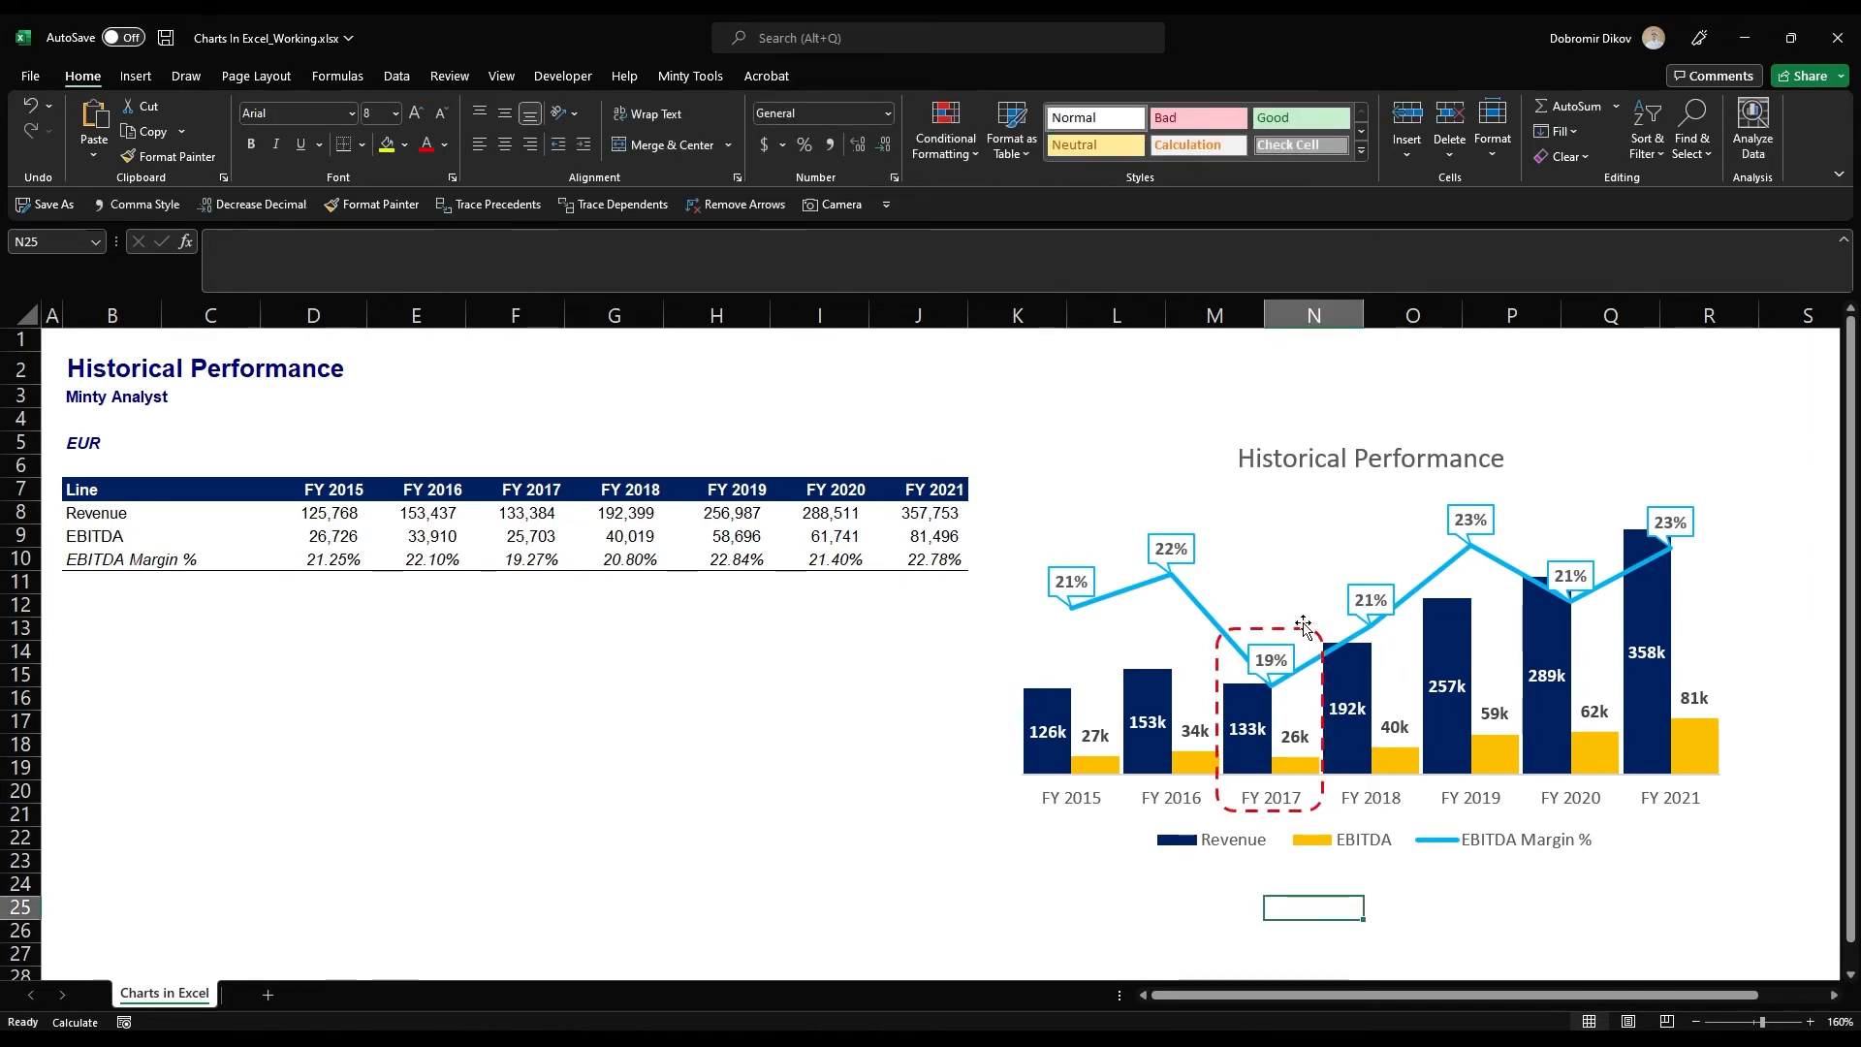
Add a text box reading "See Note 6 below" in the free space above the FY 2017 highlight
{"action": "left_click", "coordinate": [136, 77]}
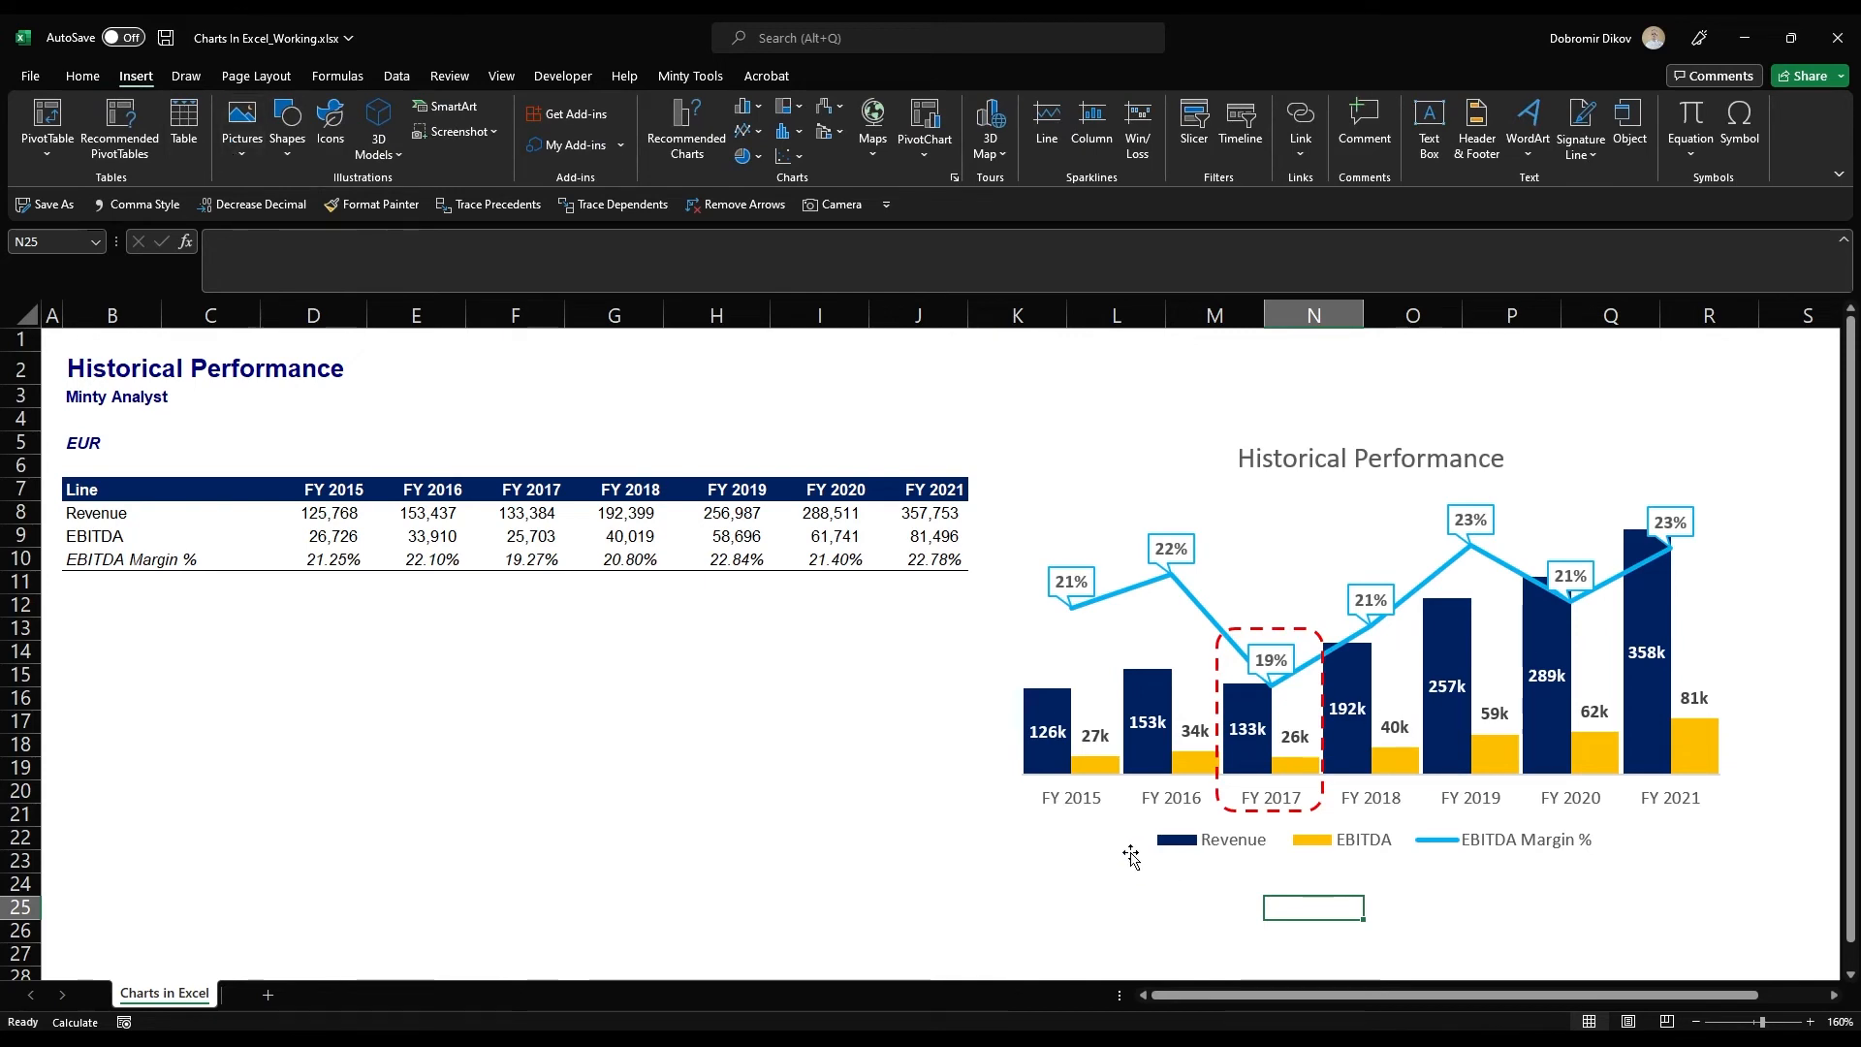
{"action": "left_click", "coordinate": [274, 148]}
{"action": "left_click", "coordinate": [275, 202]}
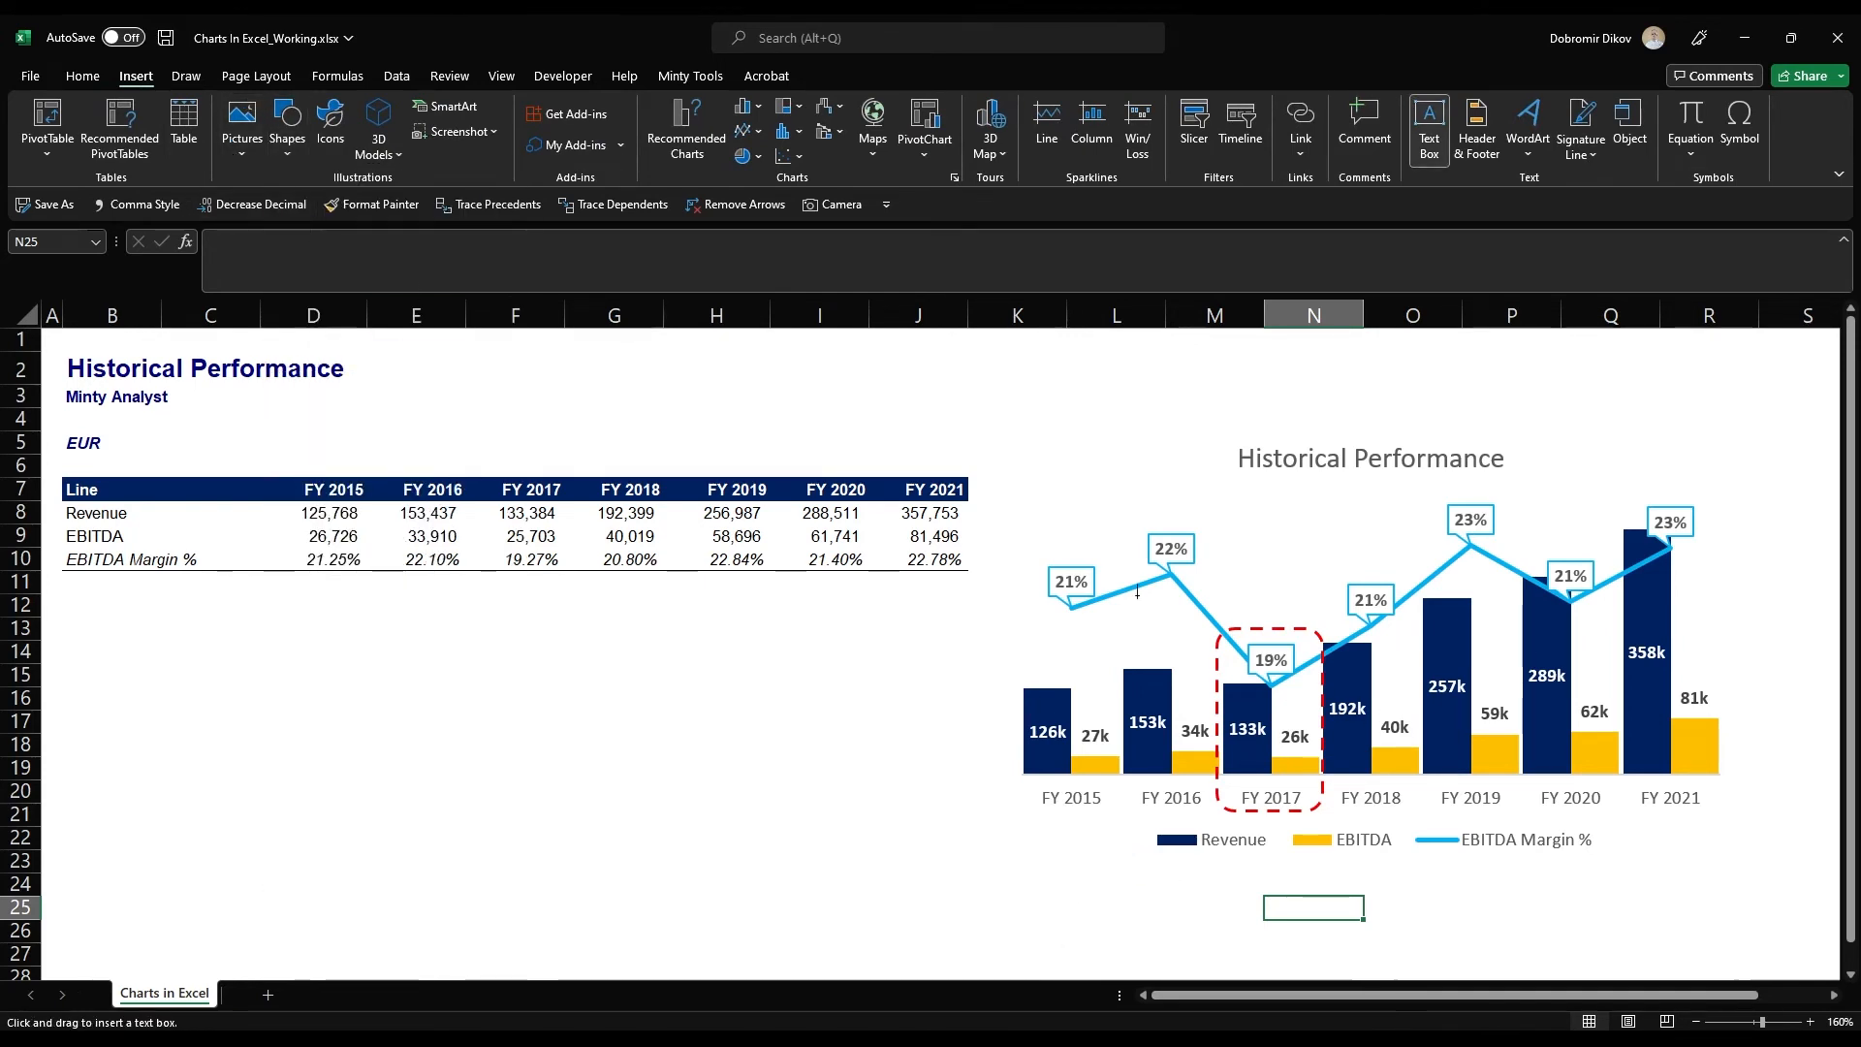
{"action": "left_click", "coordinate": [1249, 541]}
{"action": "type", "text": "See Note 6"}
{"action": "key", "text": "BackSpace"}
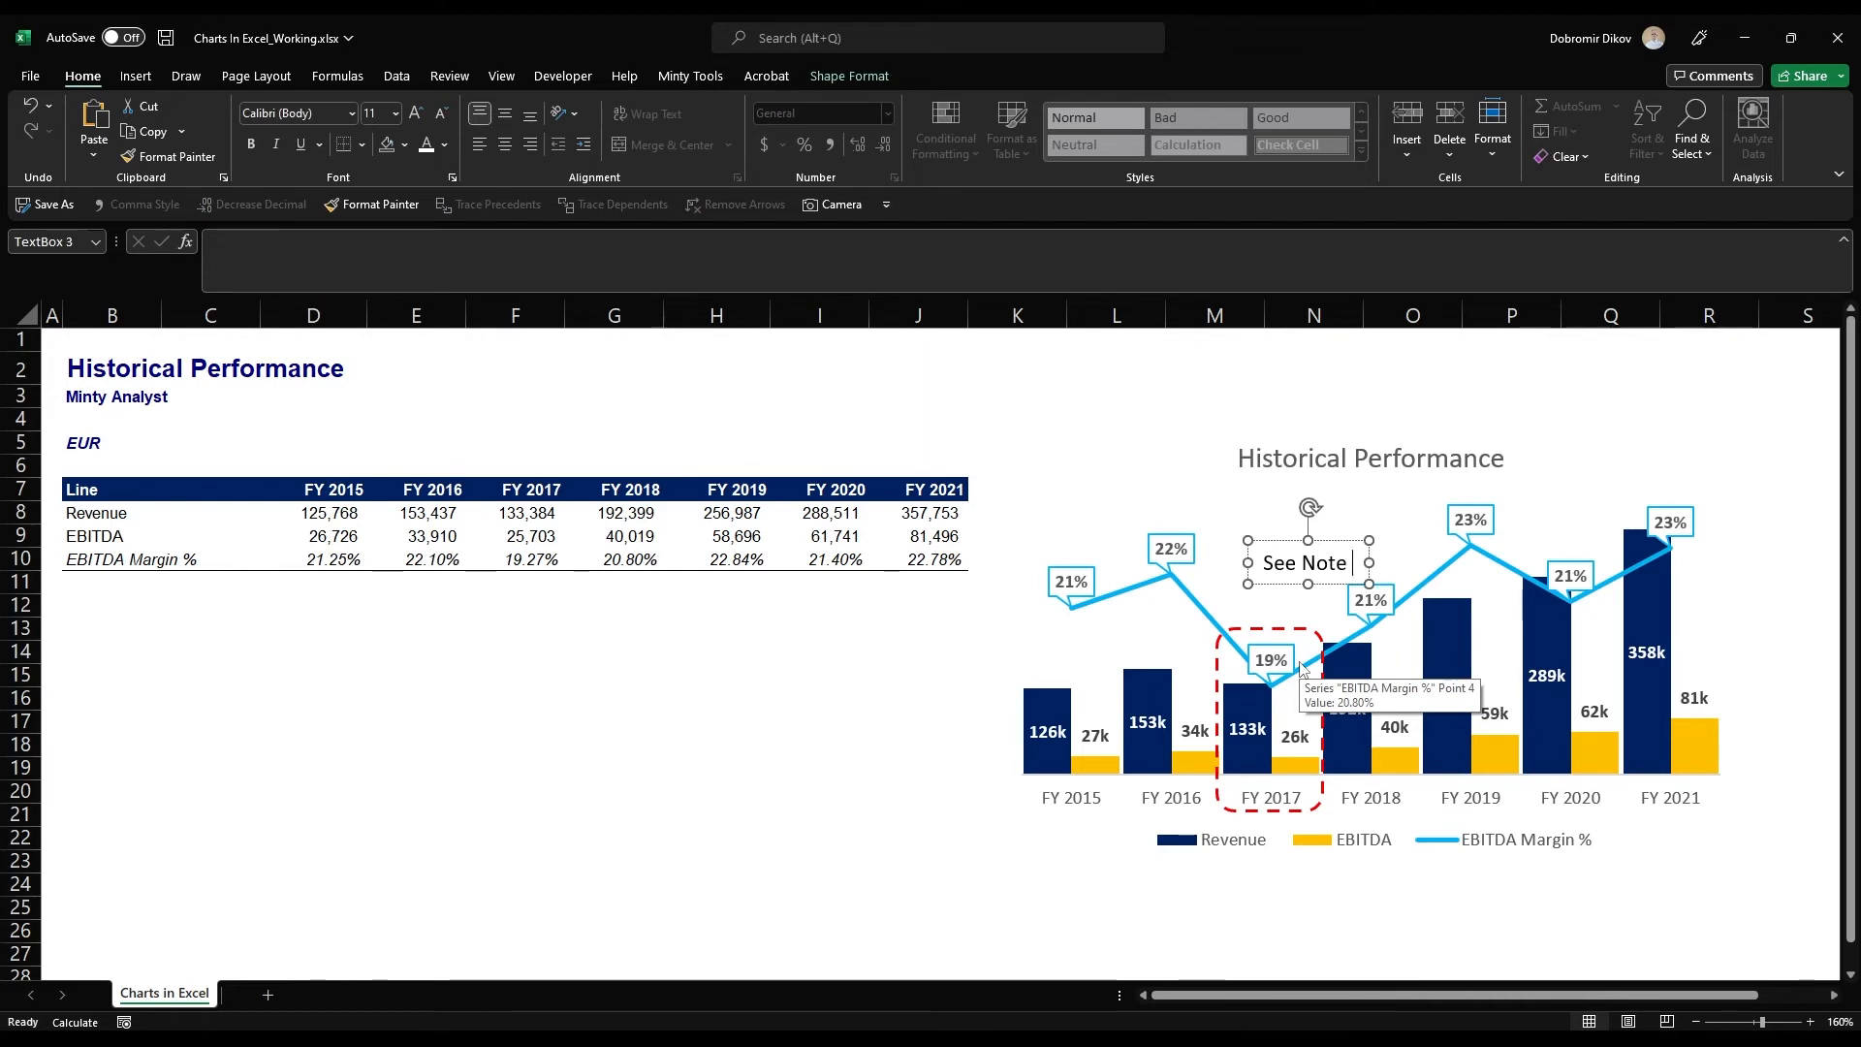
{"action": "type", "text": "below"}
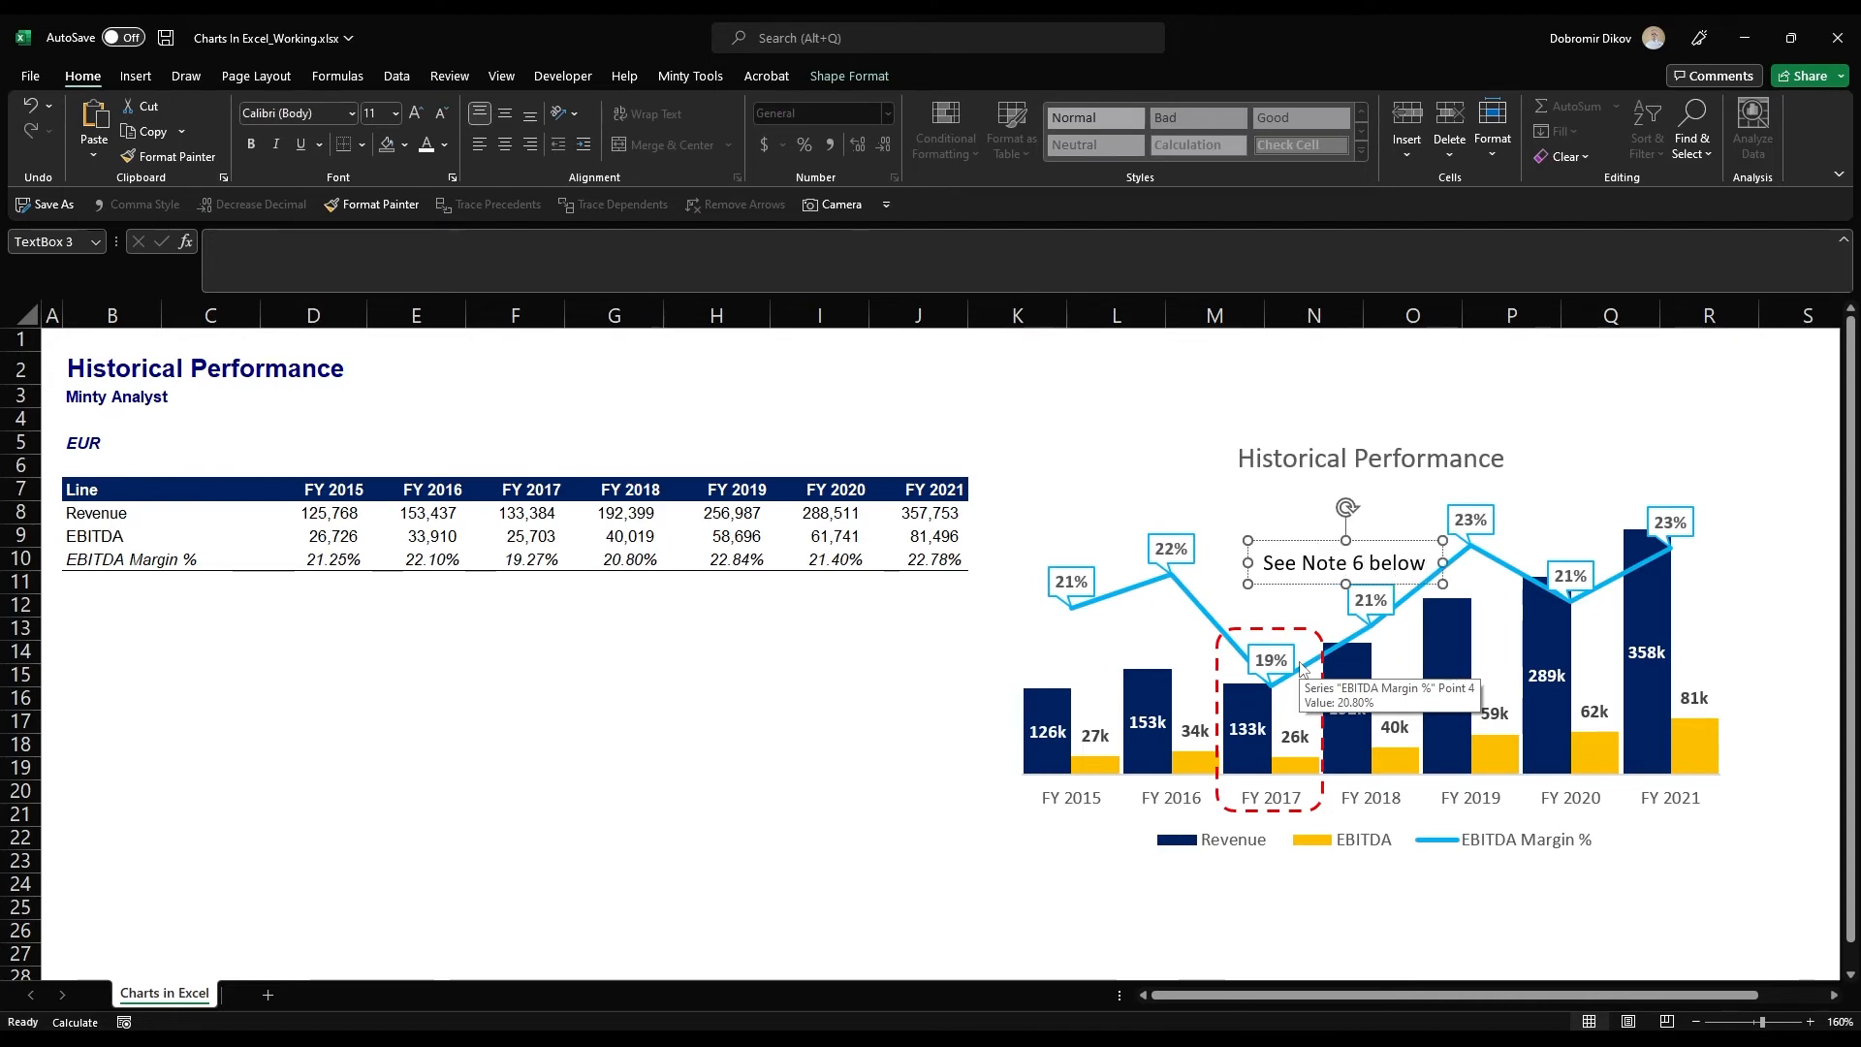
{"action": "key", "text": "Escape"}
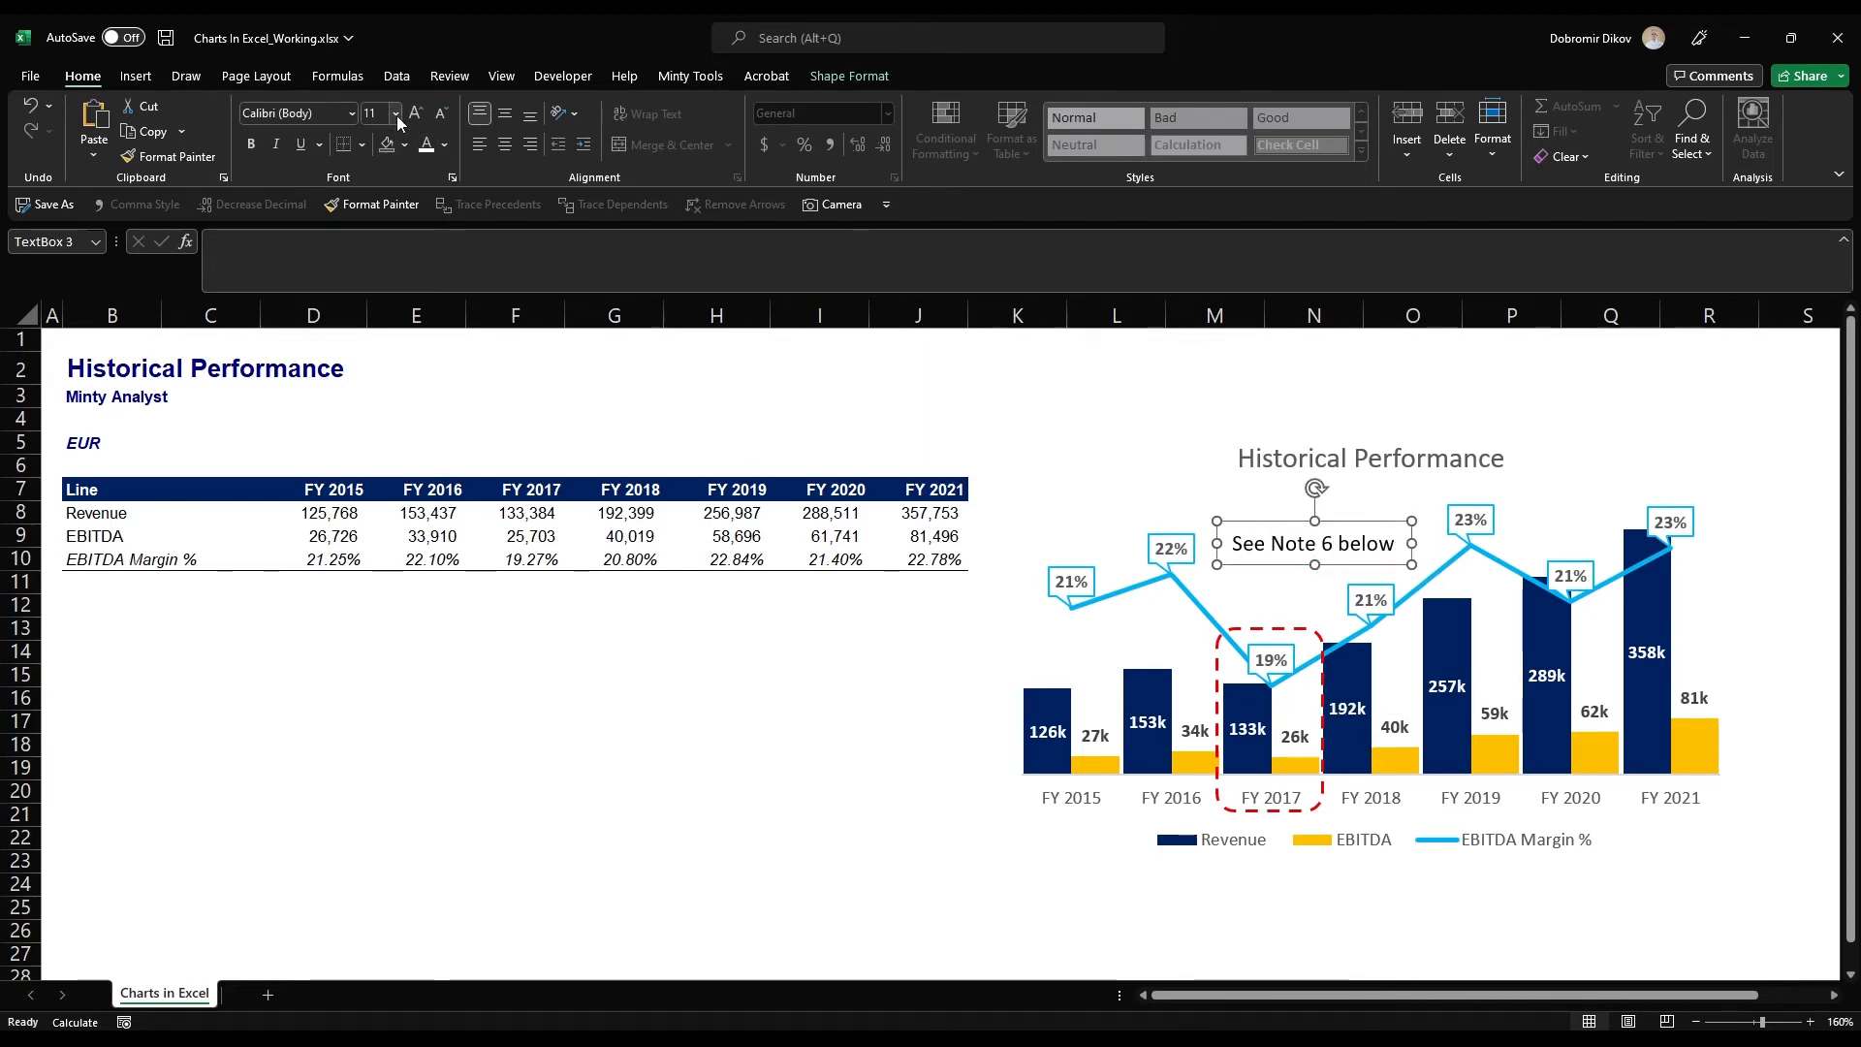
Reduce the text box's font size to 7 and make its text bold
{"action": "left_click", "coordinate": [442, 113]}
{"action": "left_click", "coordinate": [442, 114]}
{"action": "left_click", "coordinate": [442, 113]}
{"action": "left_click", "coordinate": [442, 113]}
{"action": "left_click", "coordinate": [442, 113]}
{"action": "left_click", "coordinate": [251, 143]}
Give the text box a red dashed outline and set its font color to standard red
{"action": "left_click", "coordinate": [841, 77]}
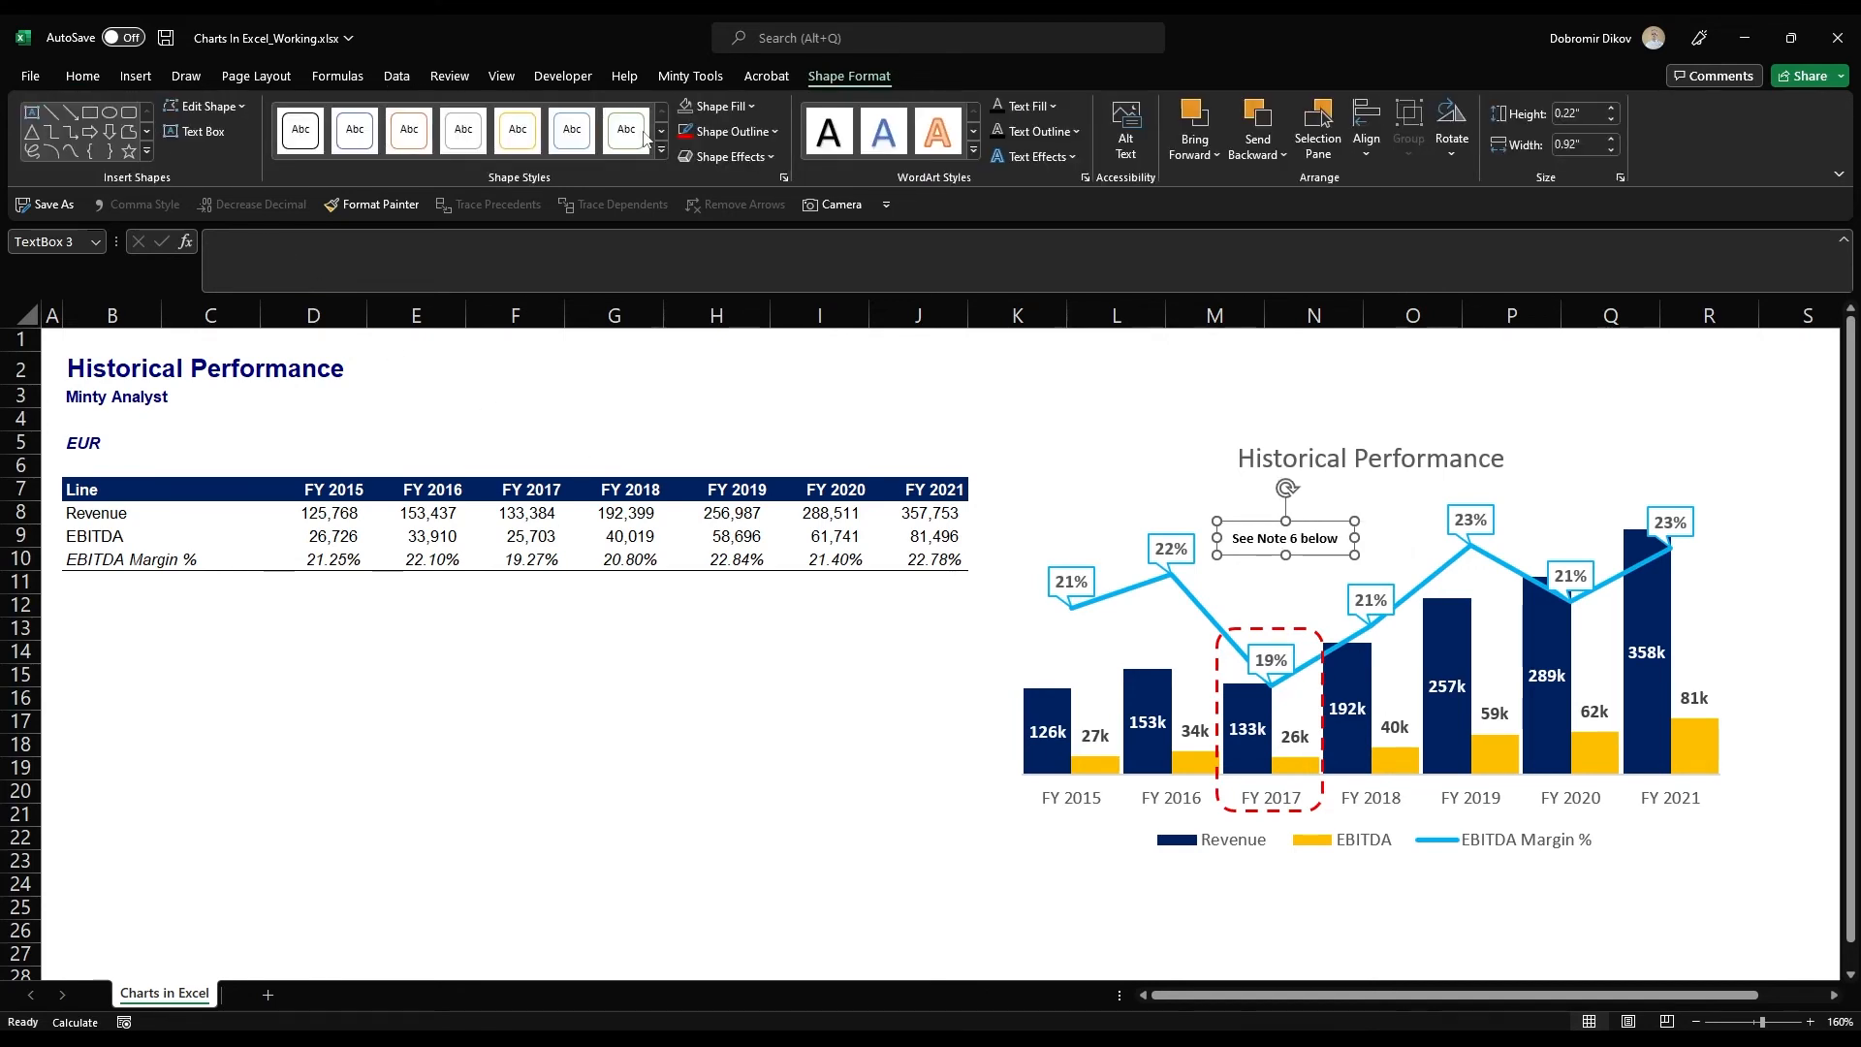
{"action": "left_click", "coordinate": [700, 132]}
{"action": "left_click", "coordinate": [778, 132]}
{"action": "mouse_move", "coordinate": [758, 484]}
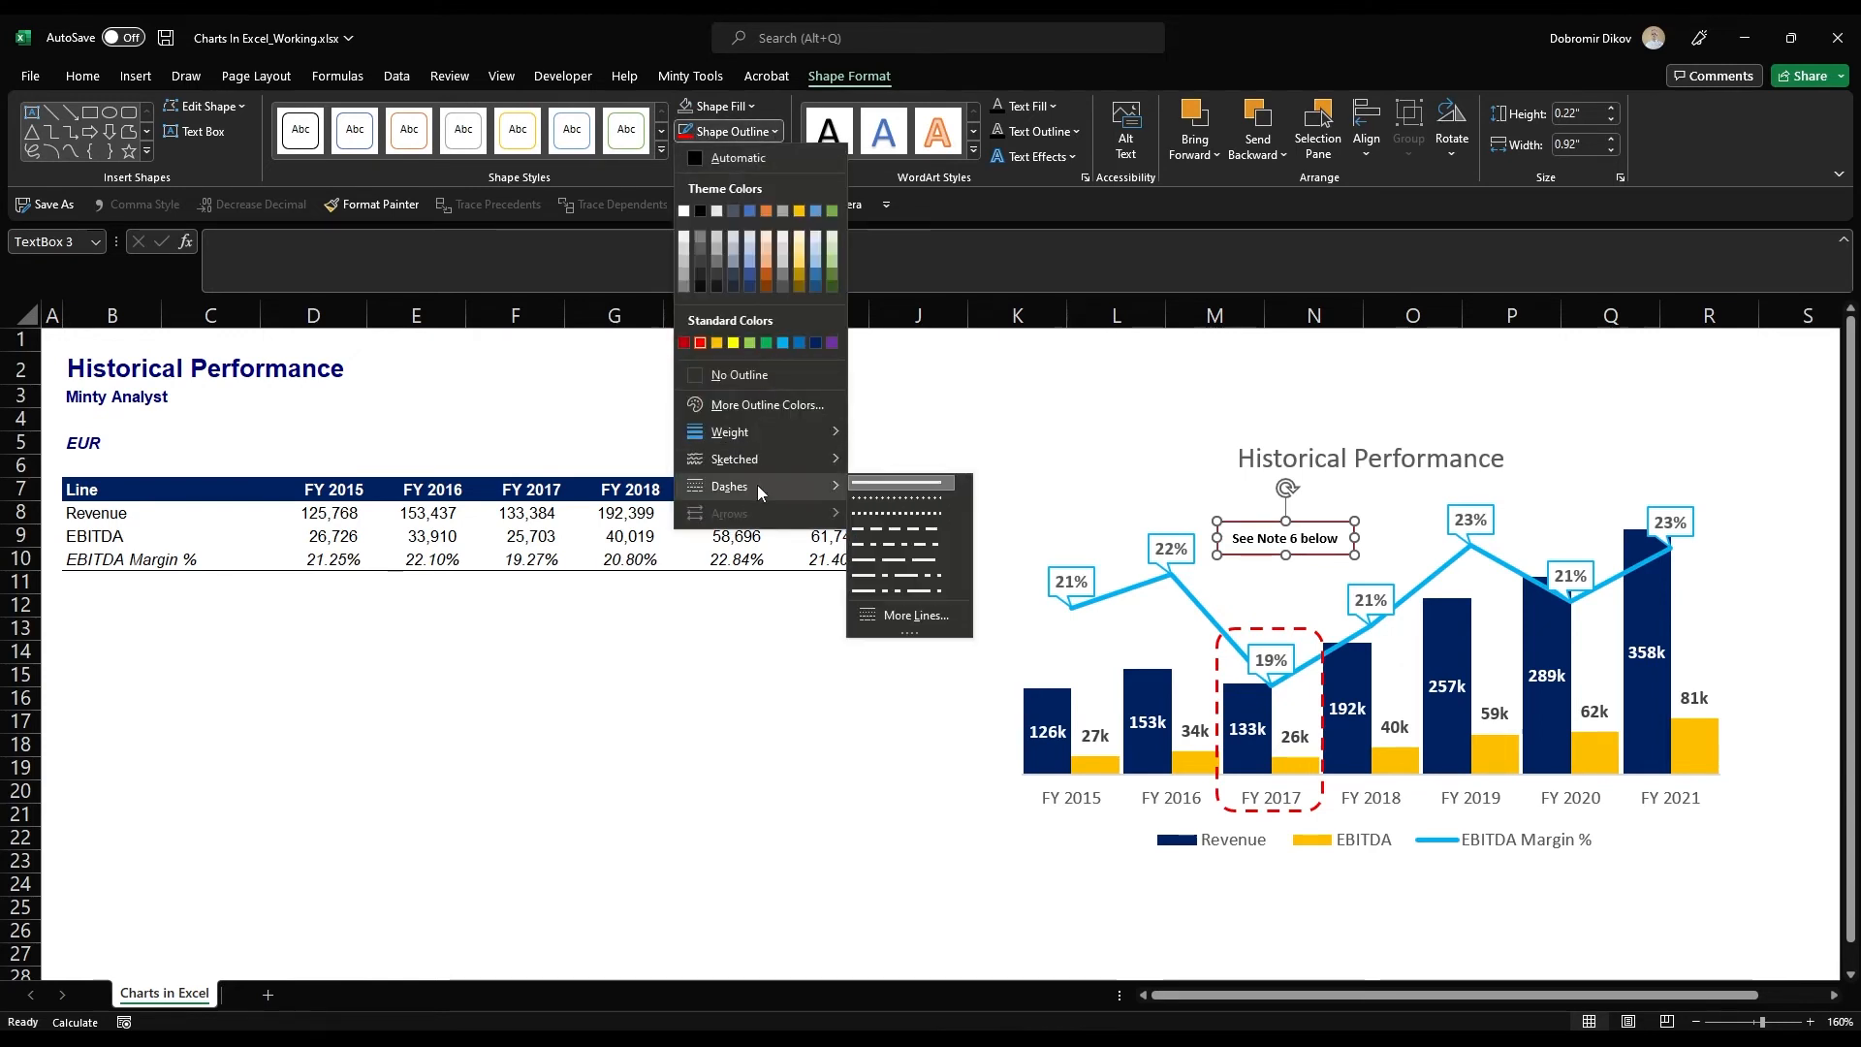
{"action": "left_click", "coordinate": [903, 532]}
{"action": "left_click", "coordinate": [83, 75]}
{"action": "left_click", "coordinate": [444, 145]}
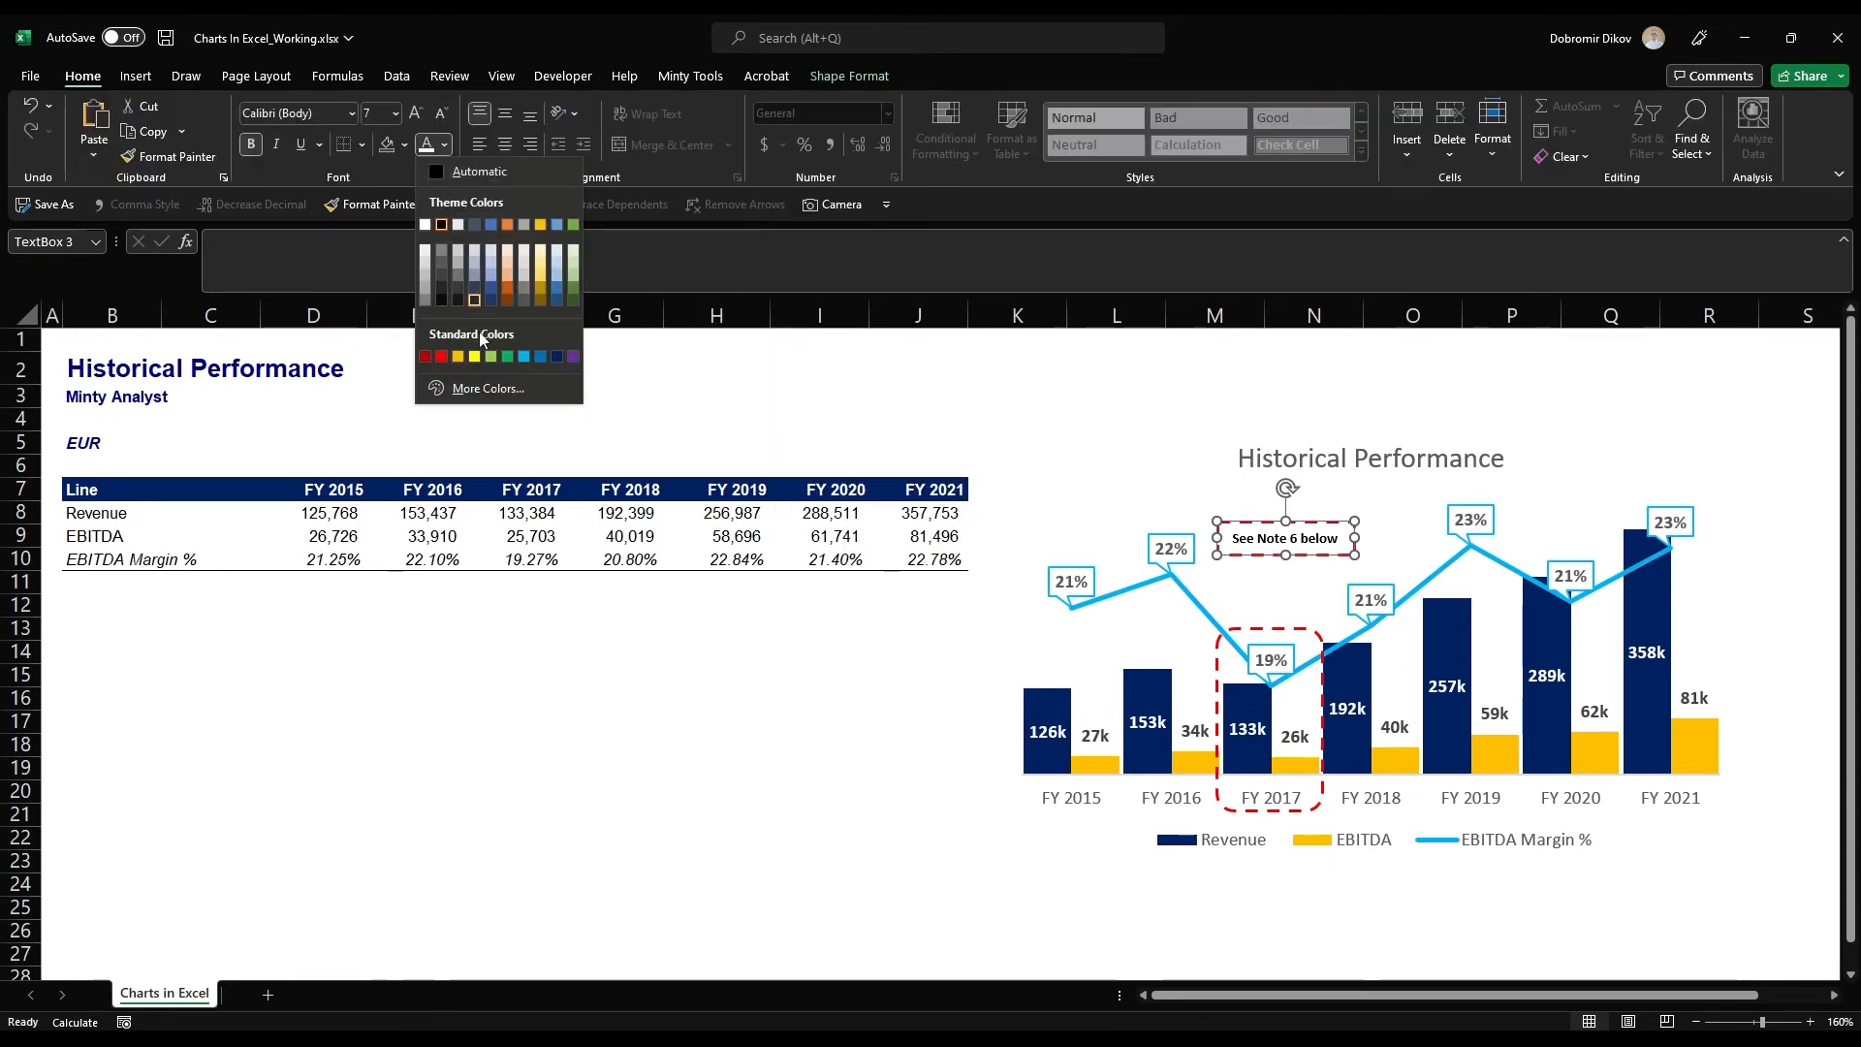
{"action": "left_click", "coordinate": [436, 356]}
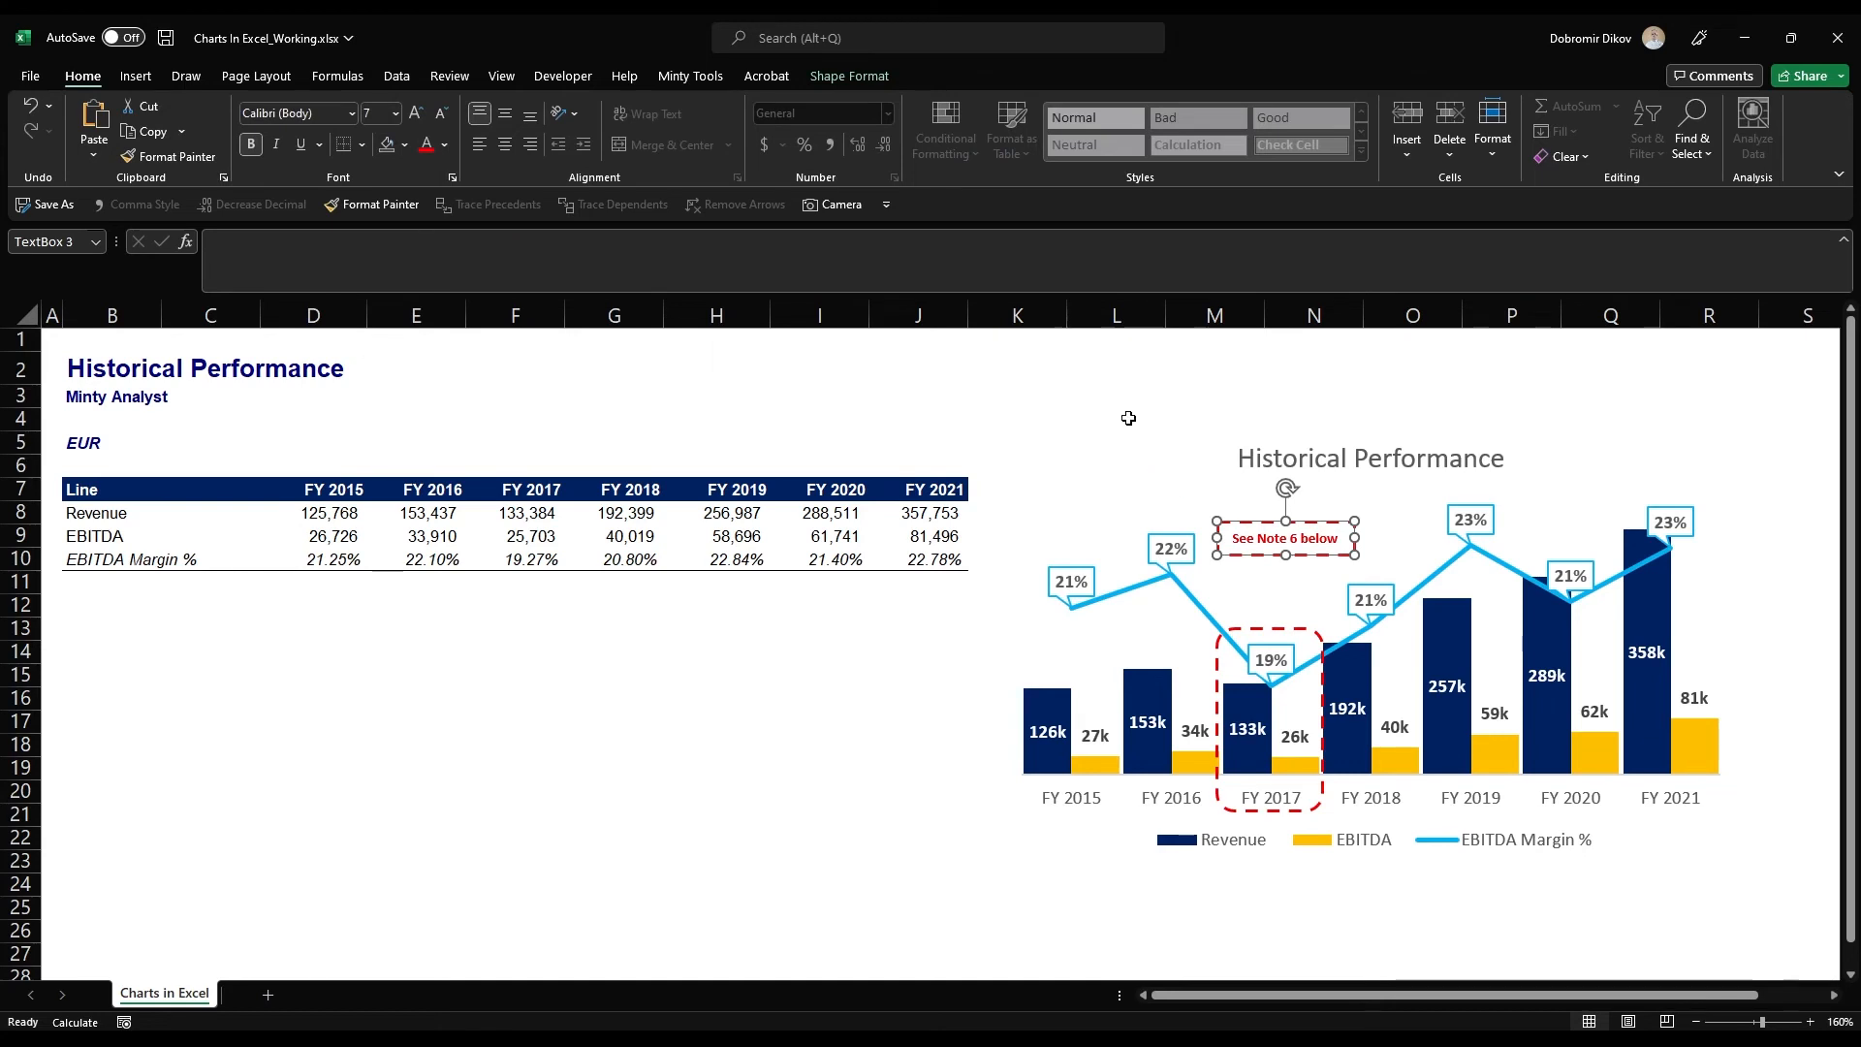
Draw a straight line from the bottom of the note's text box to the top of the FY 2017 rectangle
{"action": "left_click", "coordinate": [136, 75]}
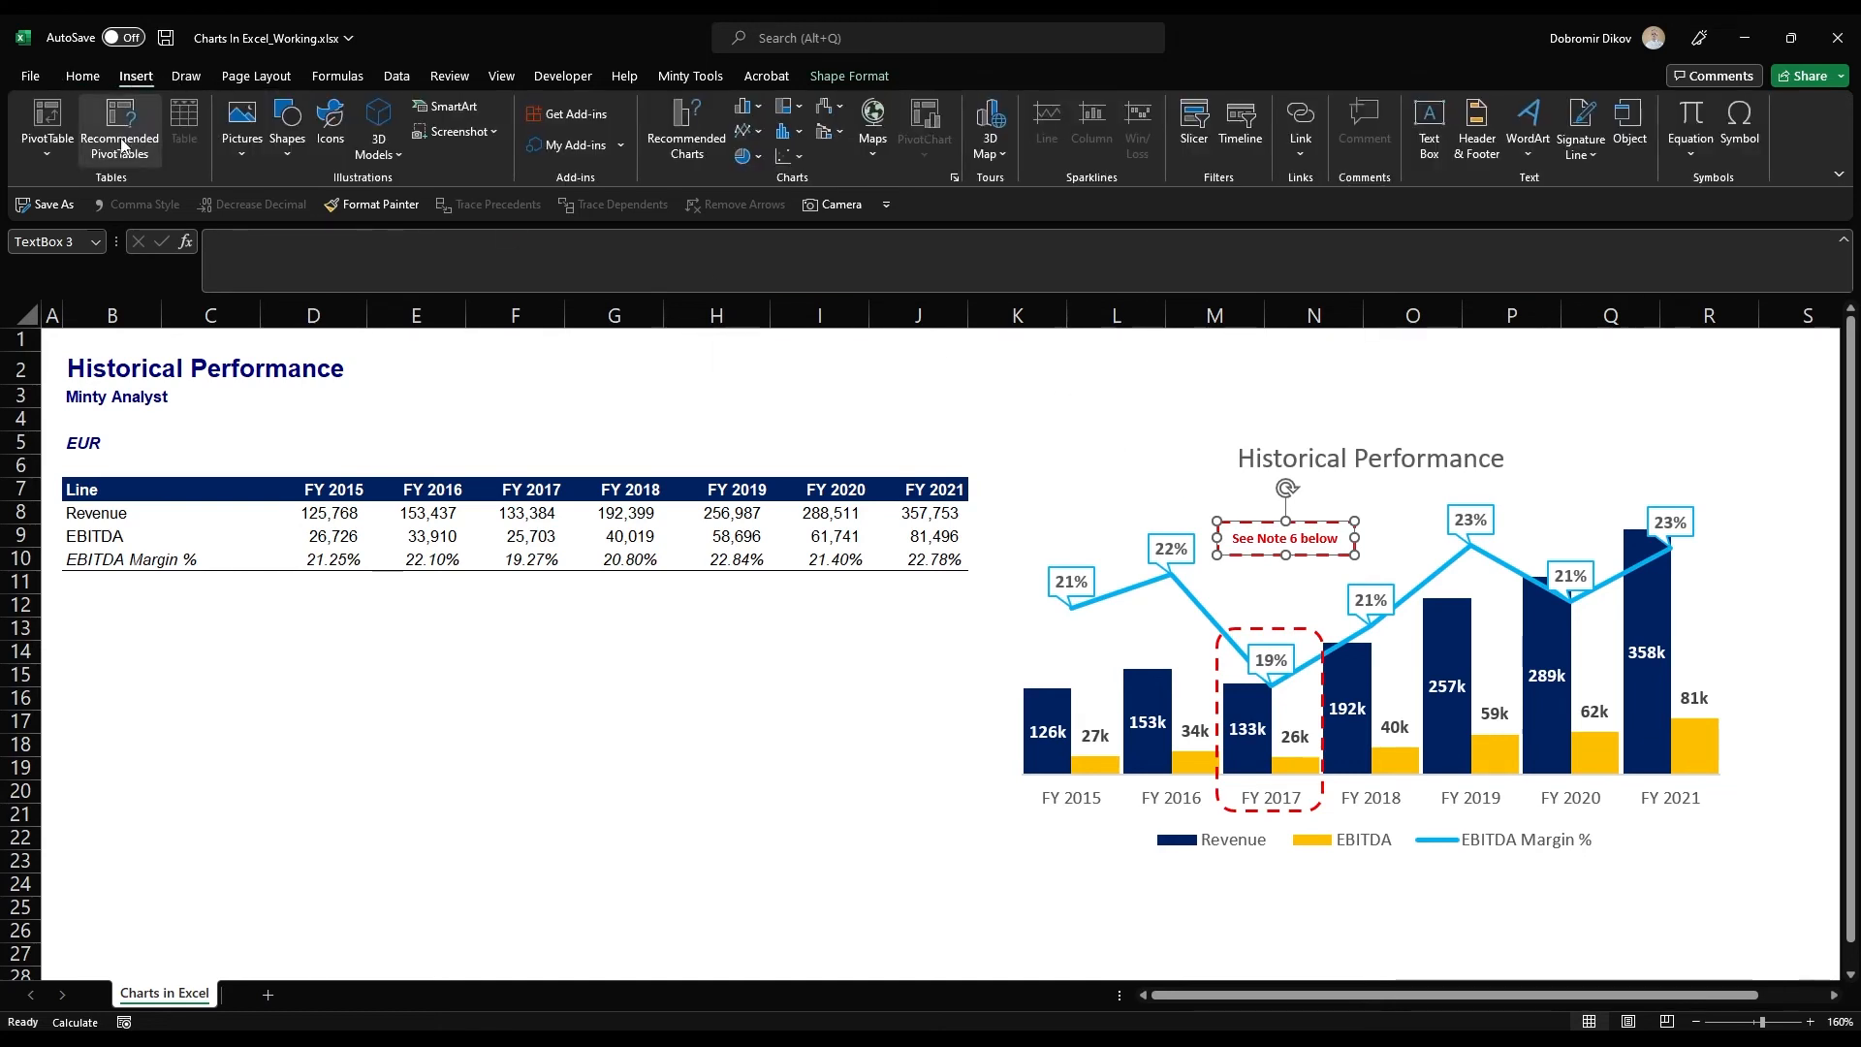
{"action": "left_click", "coordinate": [286, 135]}
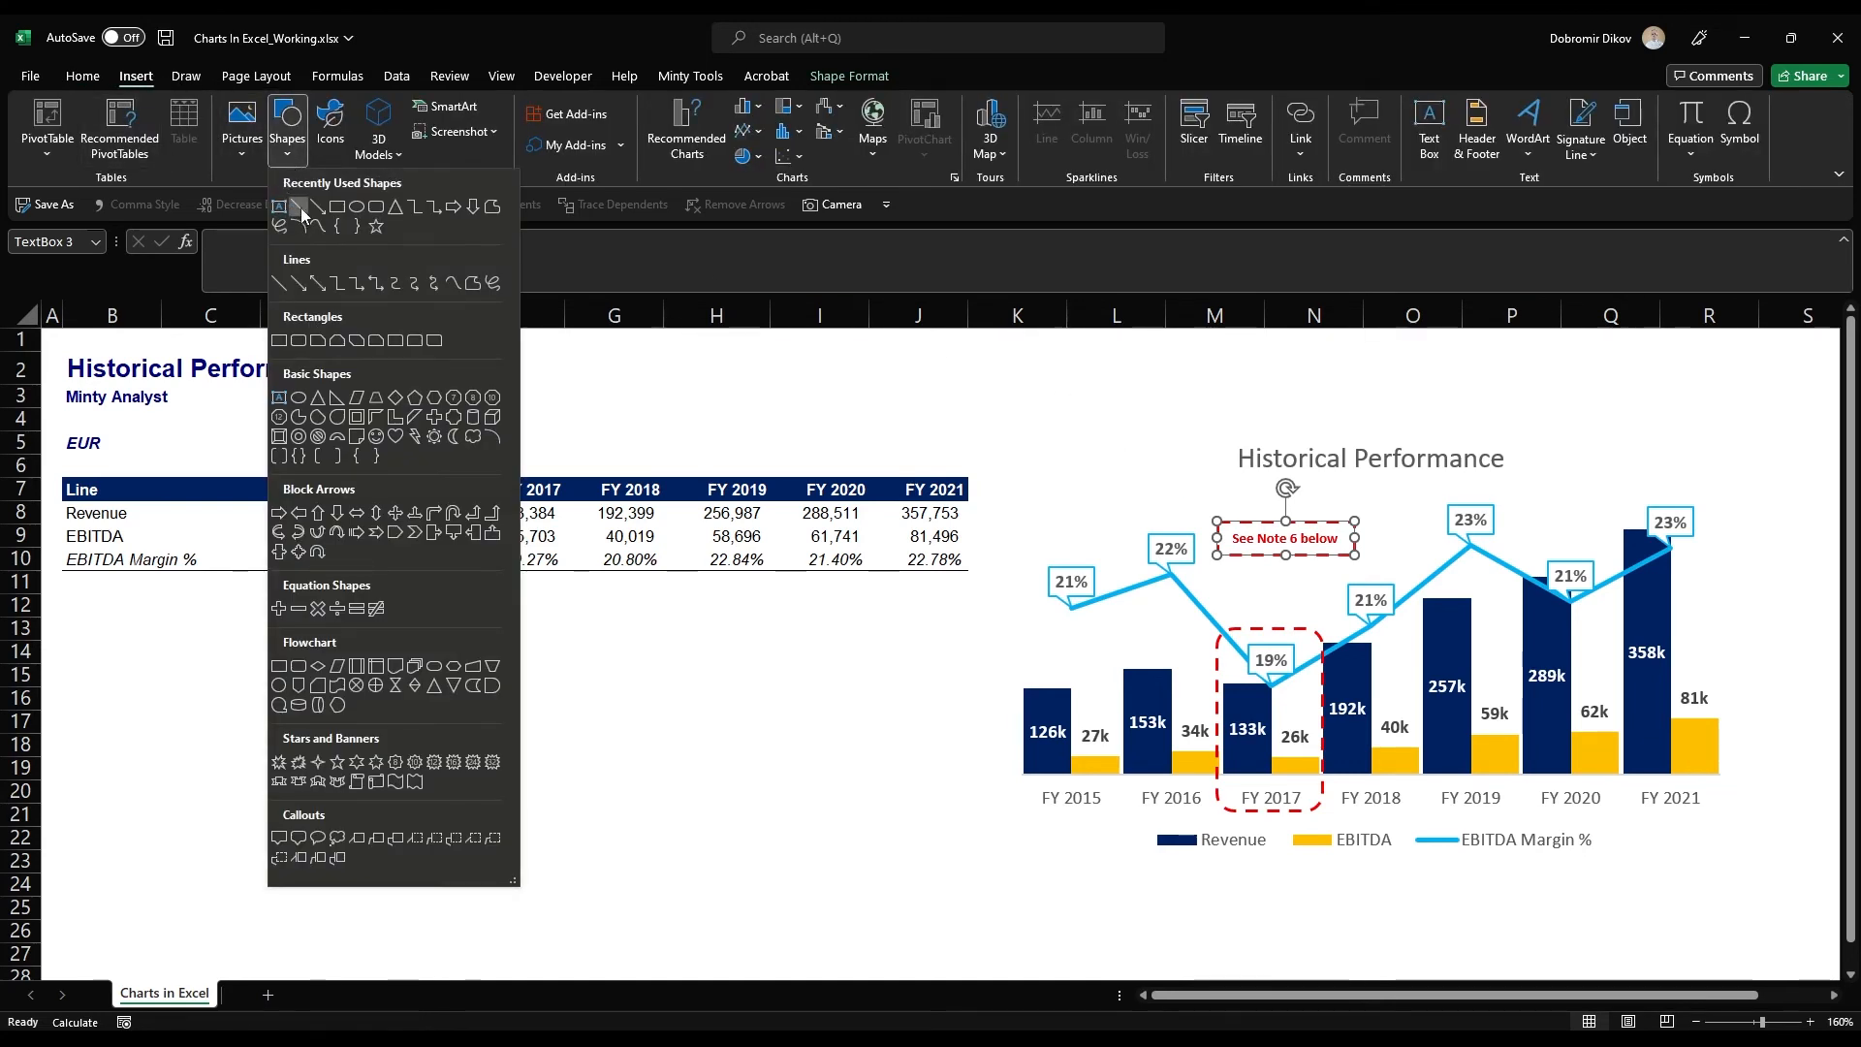
{"action": "left_click", "coordinate": [300, 208]}
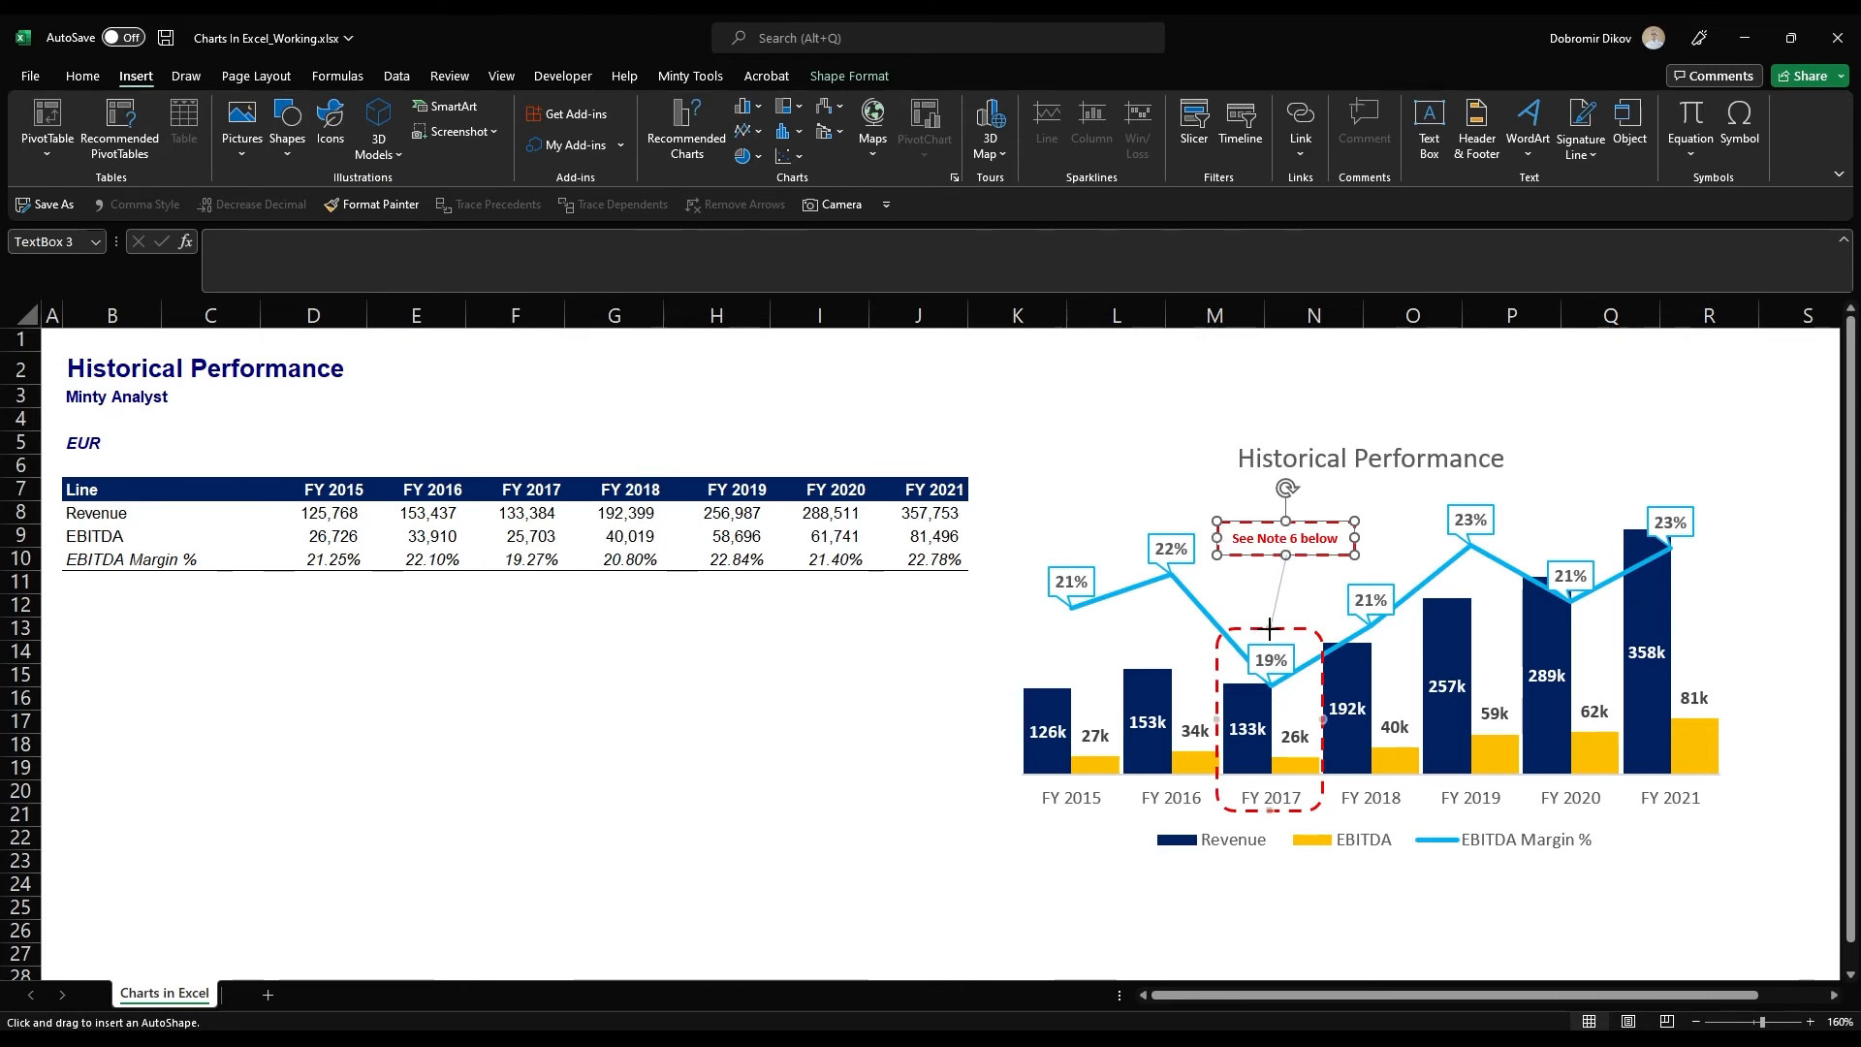
{"action": "left_click_drag", "start_coordinate": [1269, 630], "coordinate": [1270, 630]}
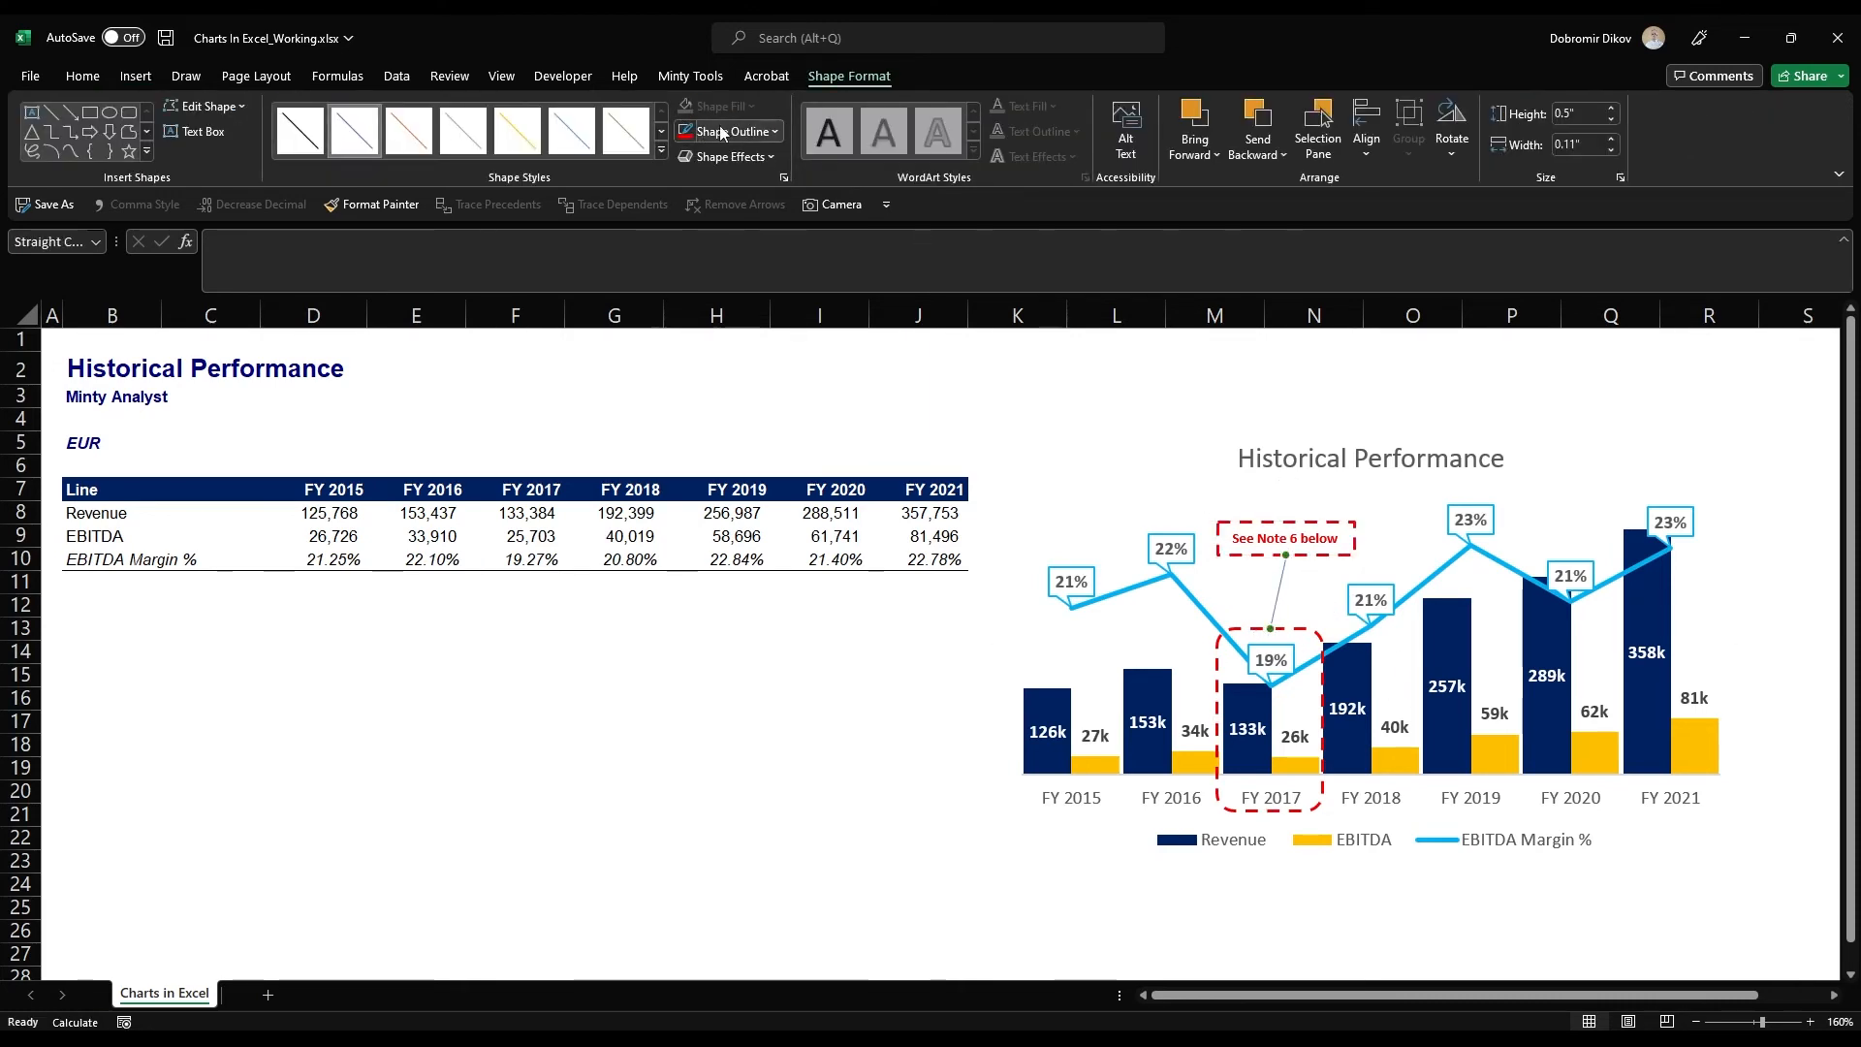
Format the connecting line as a red, 1½ pt dashed line and deselect it
{"action": "left_click", "coordinate": [690, 132]}
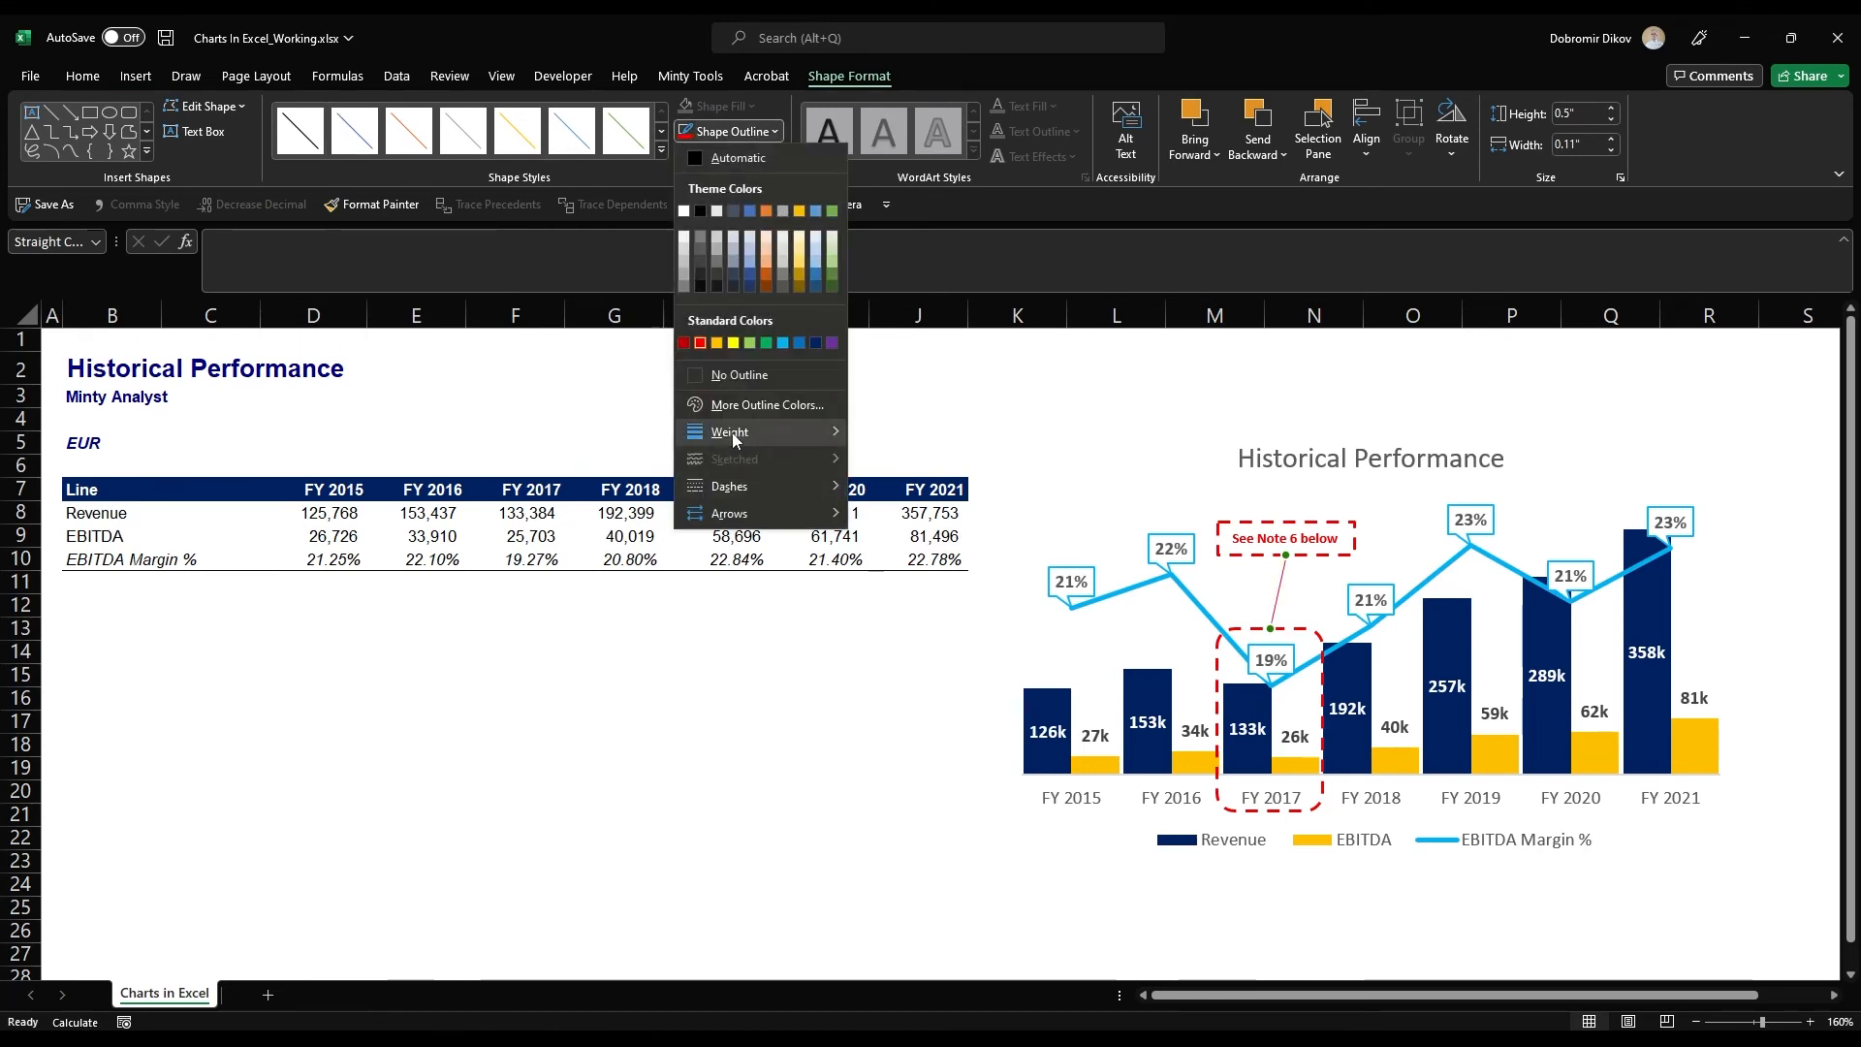
{"action": "mouse_move", "coordinate": [731, 433]}
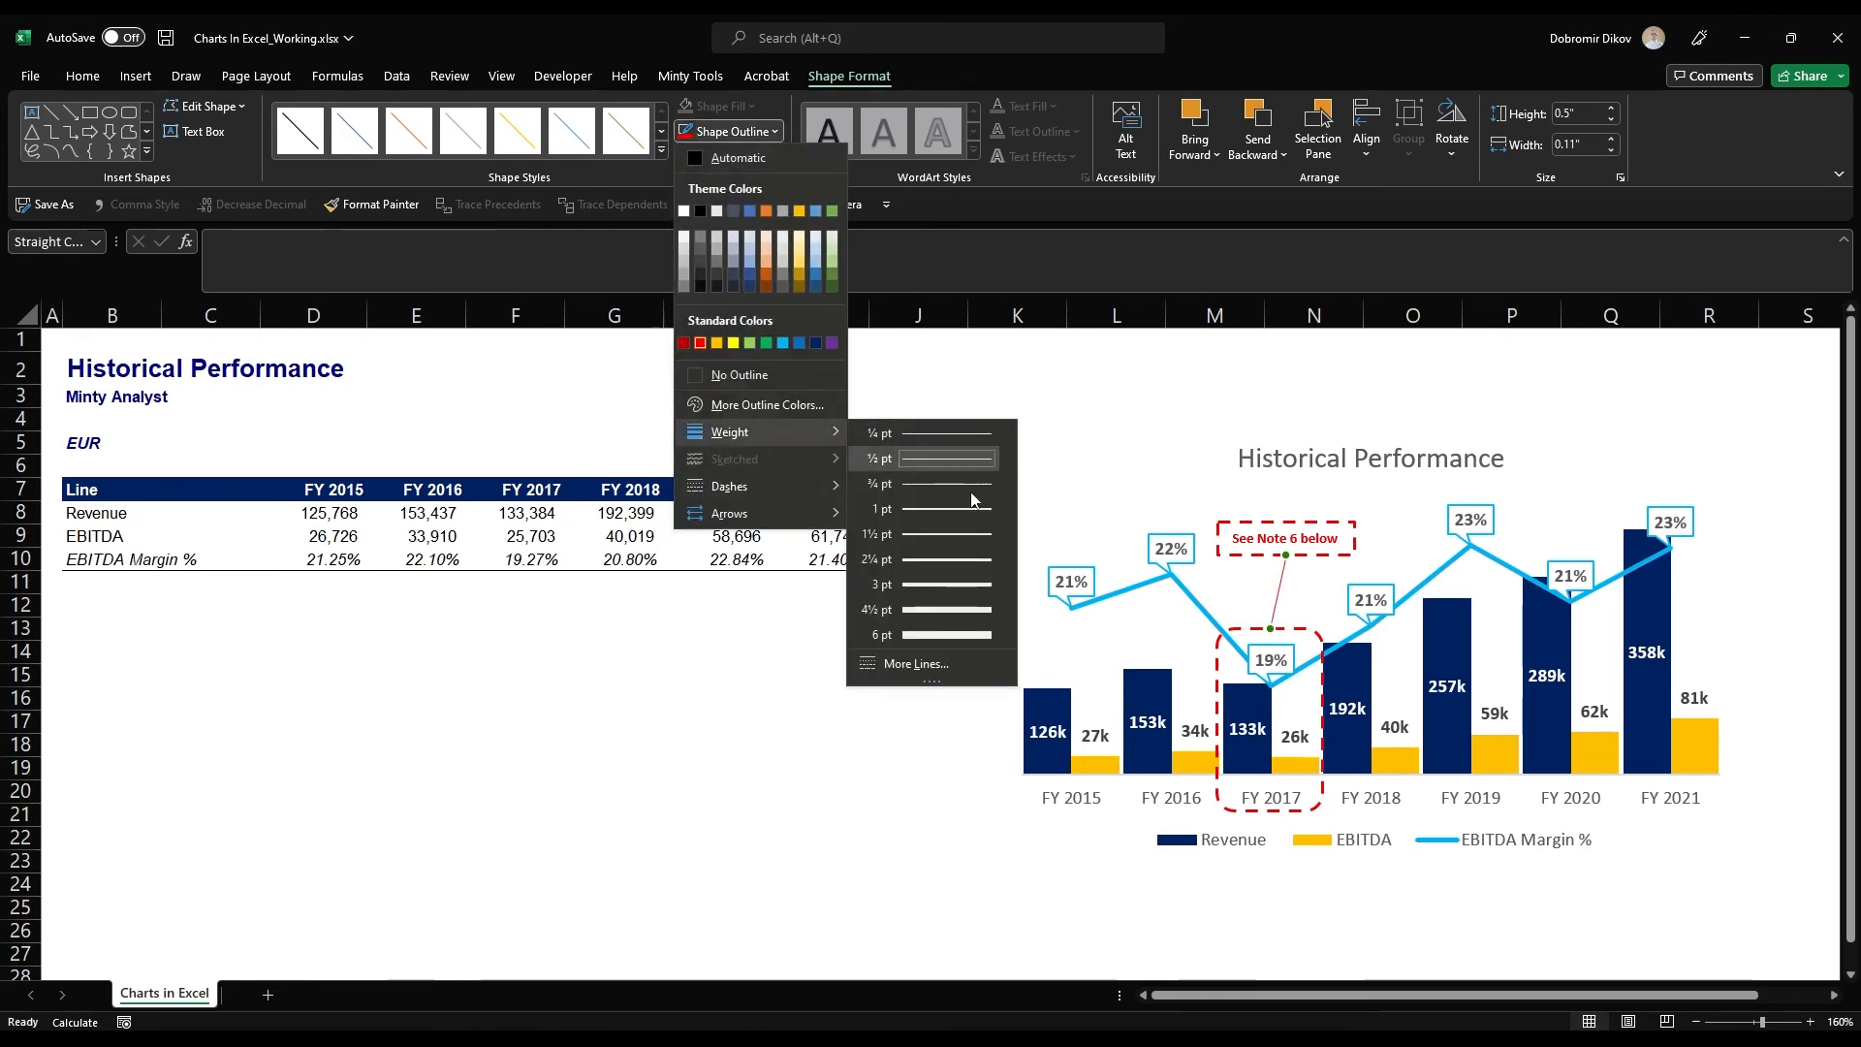
{"action": "left_click", "coordinate": [936, 534]}
{"action": "left_click", "coordinate": [917, 768]}
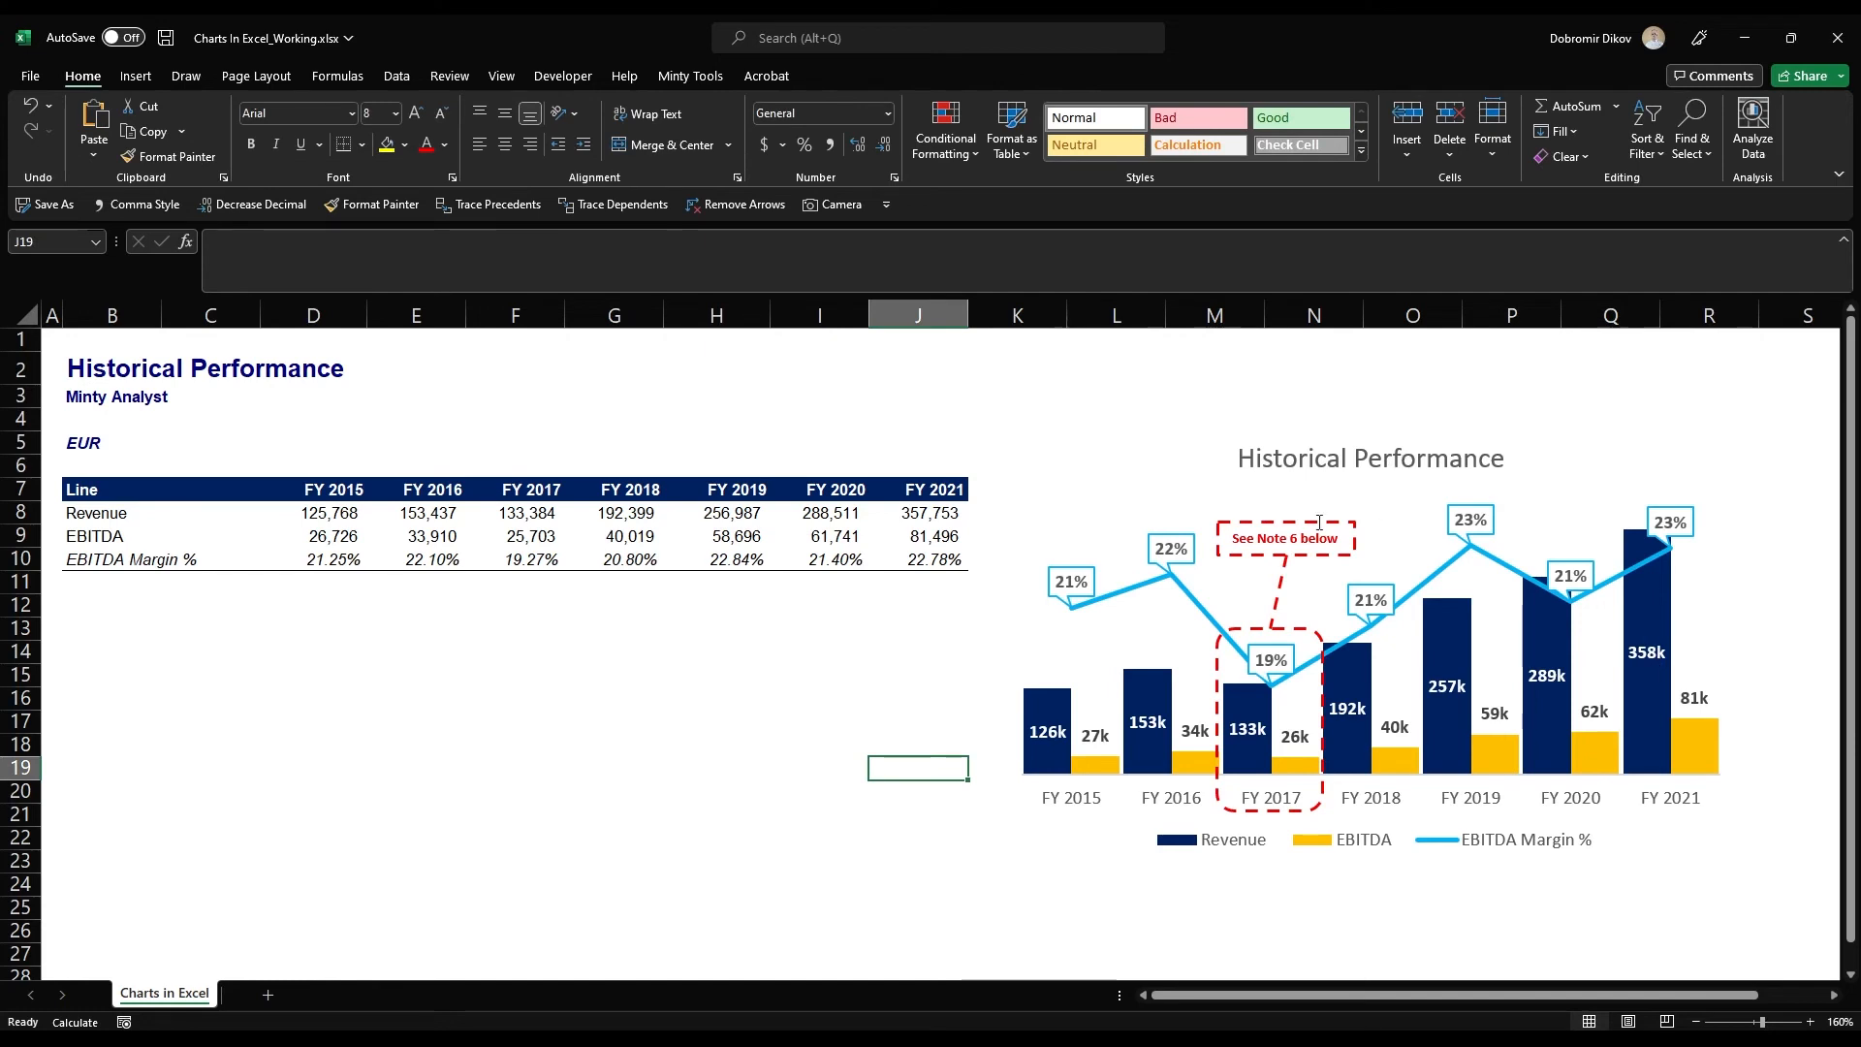